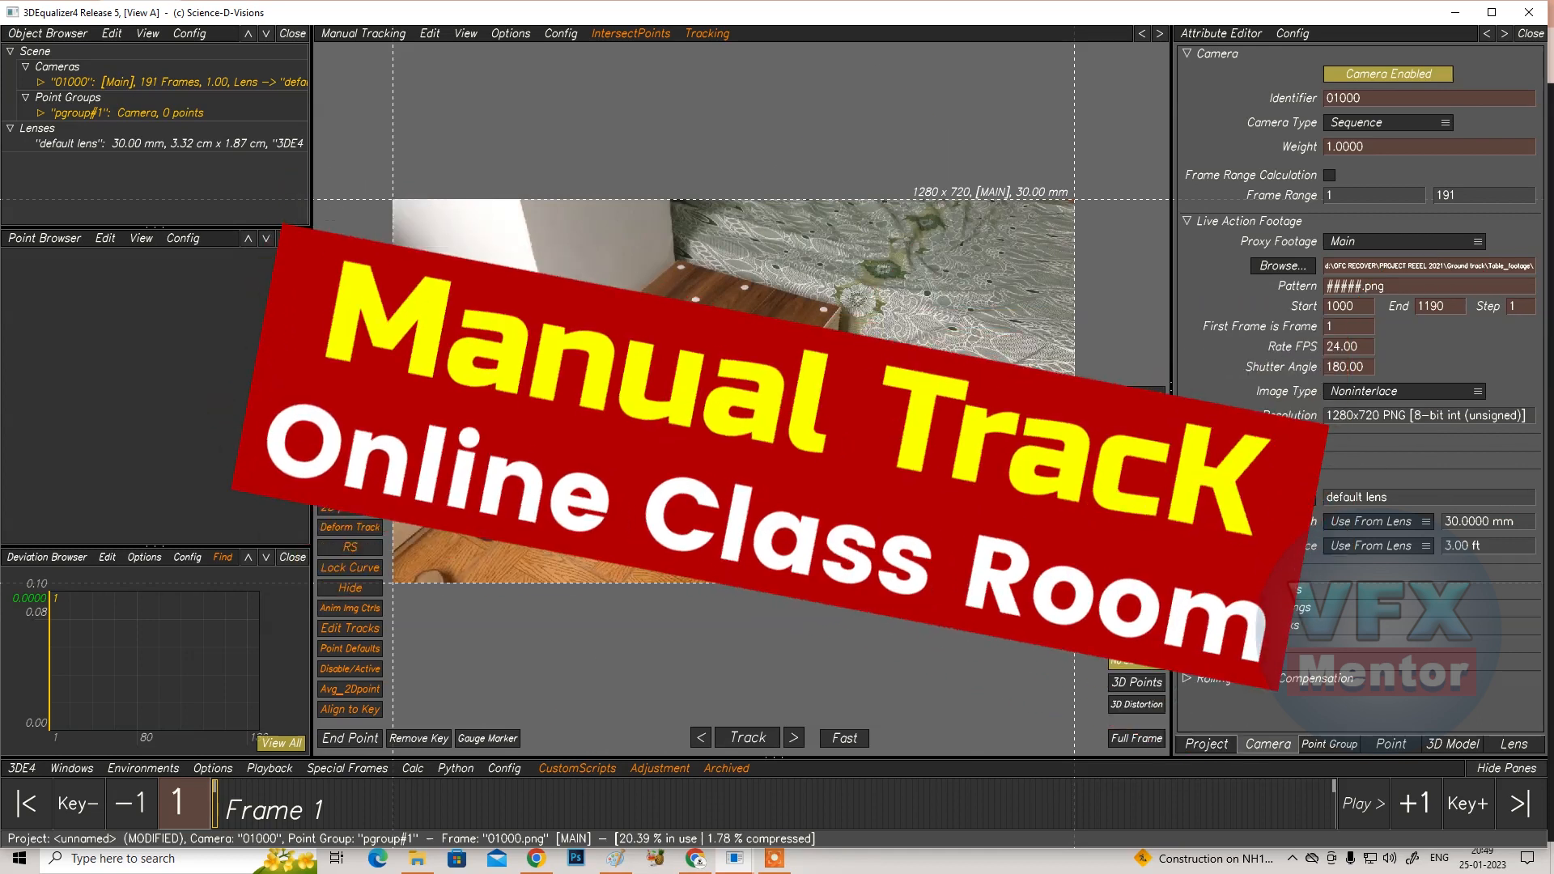
Examine the camera's footage end frame and frame rate settings, along with the white markers on the cabinet top
scroll(695, 373, "up", 5)
scroll(689, 382, "up", 3)
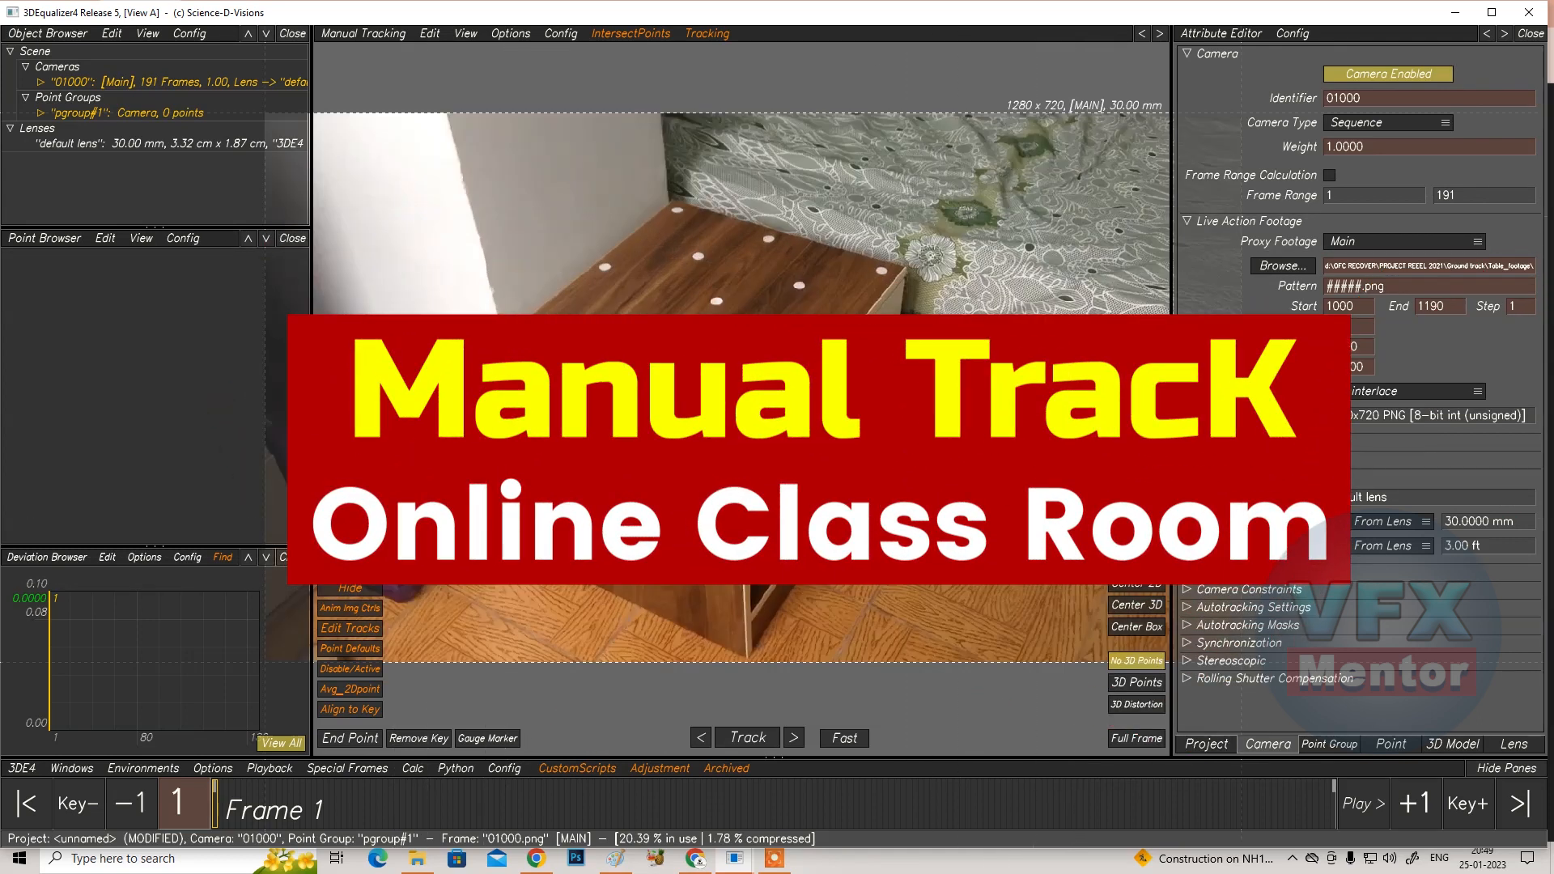
double_click(1449, 313)
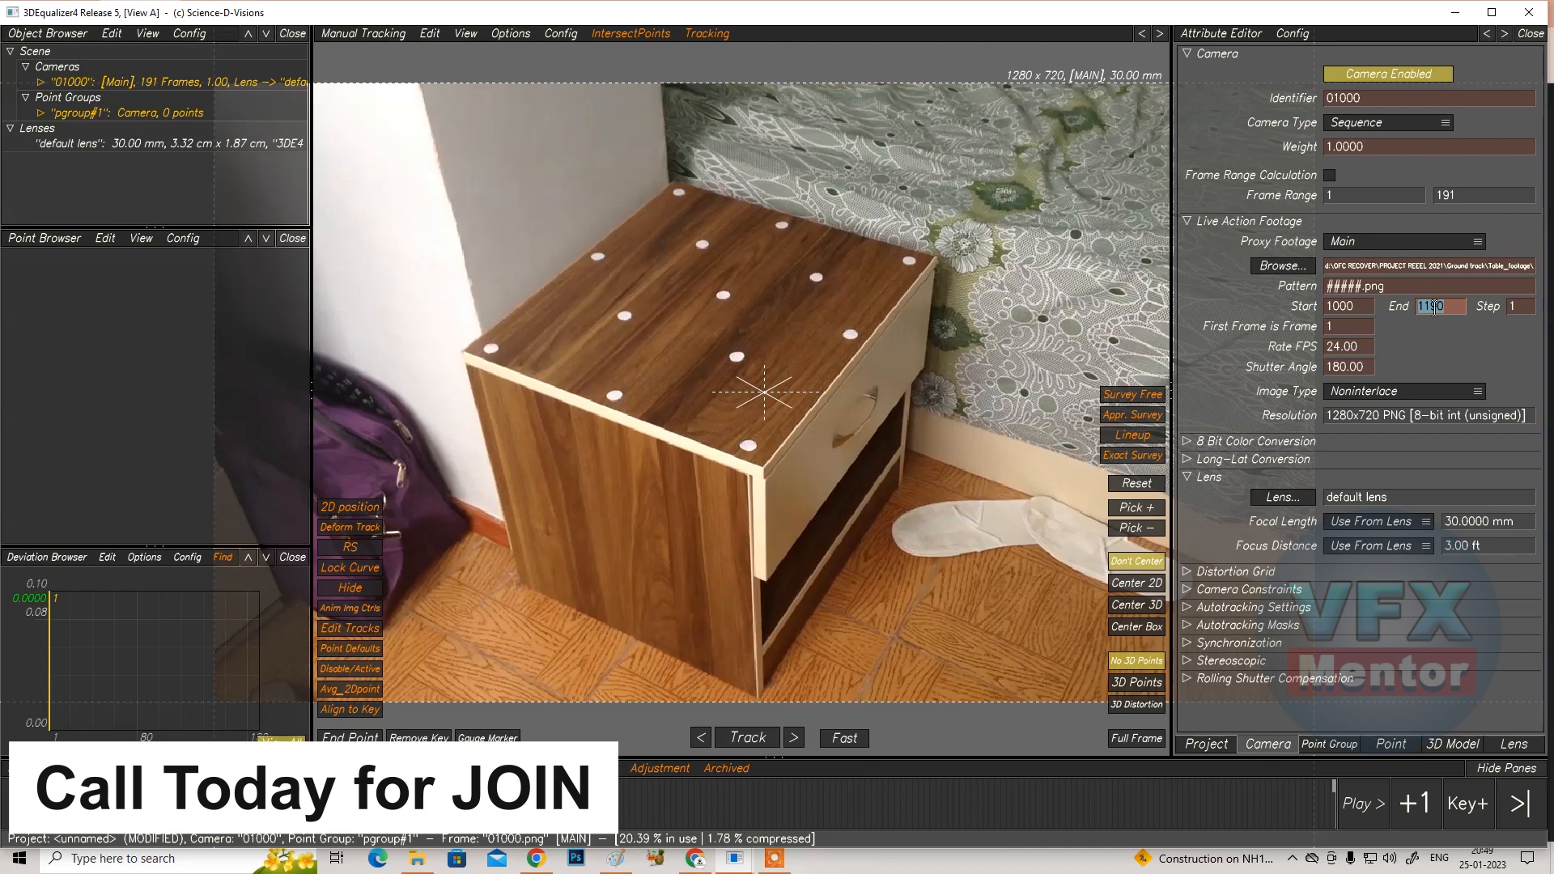
double_click(1365, 348)
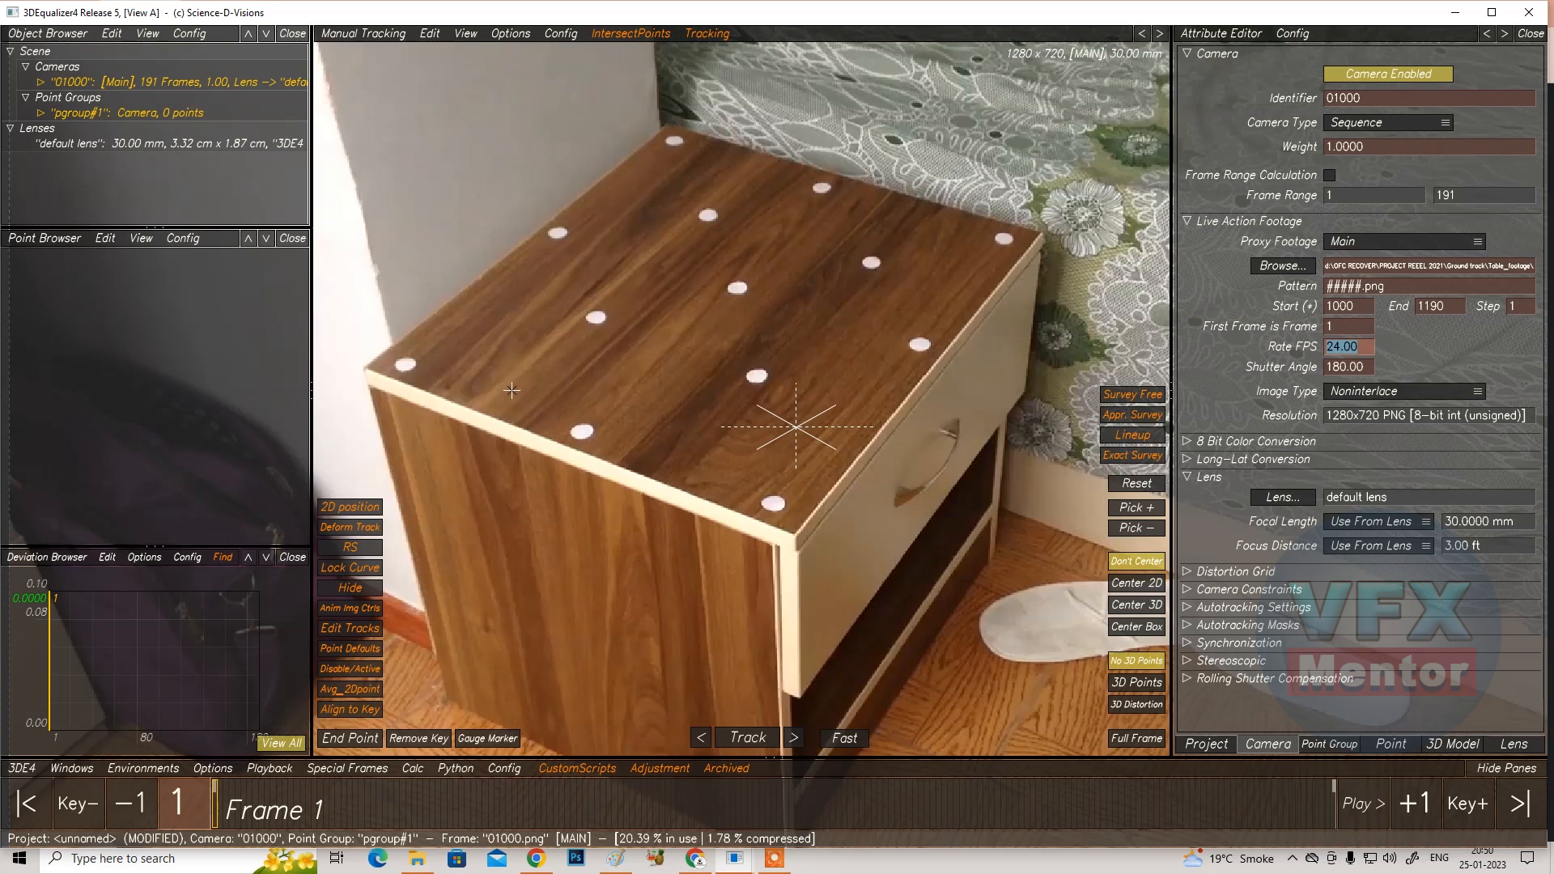
middle_click_drag(522, 391, 580, 373)
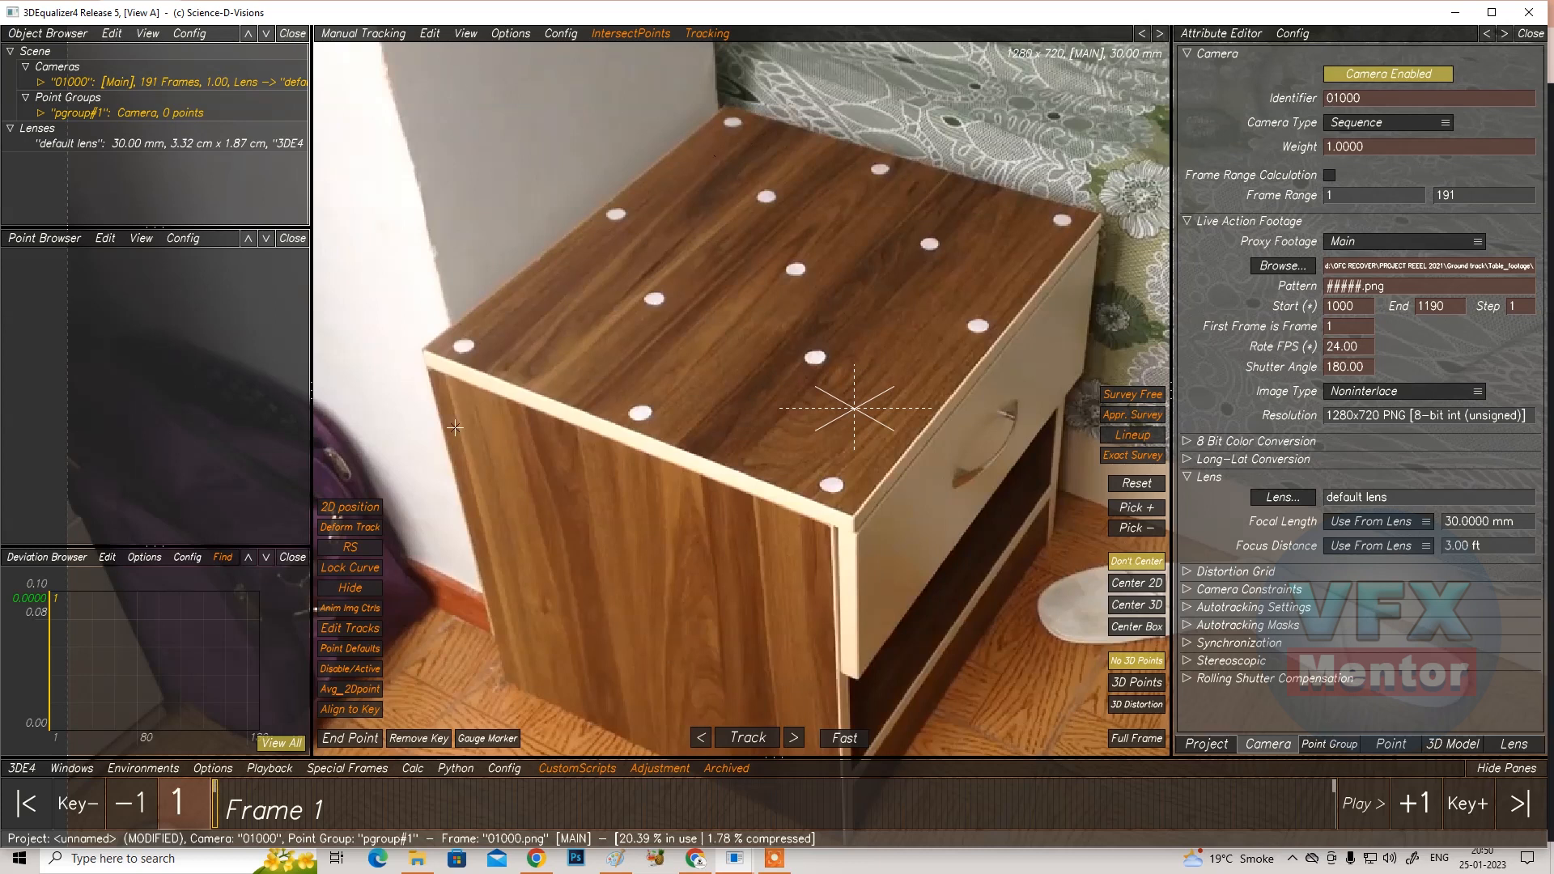
scroll(456, 355, "up", 3)
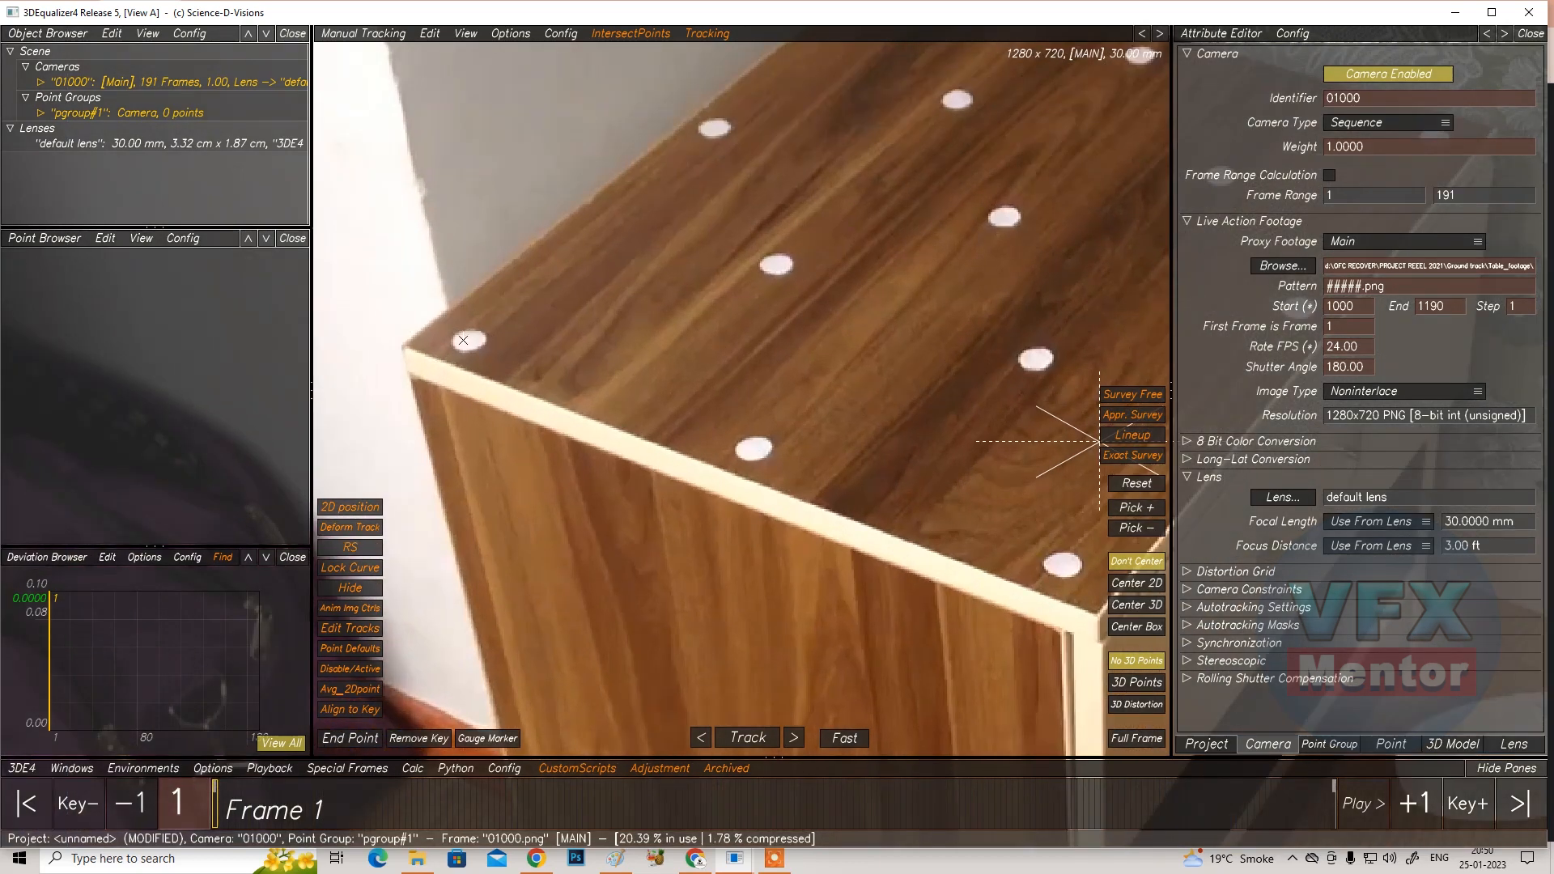
scroll(560, 362, "down", 4)
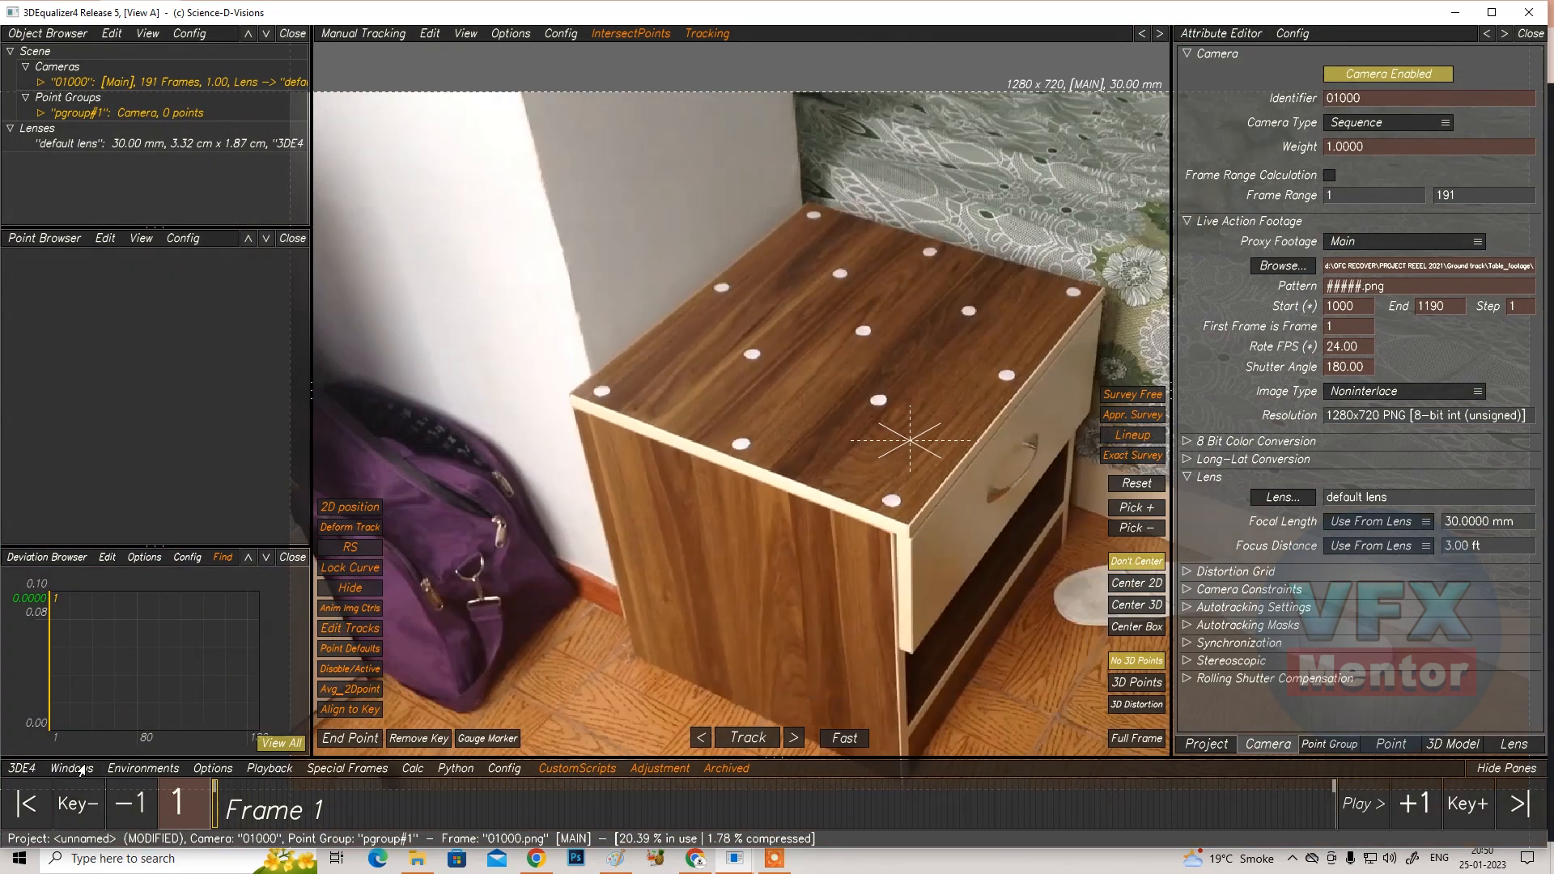
Enable the image controls and lower the footage gamma to about 0.66, then put the image controls window away
left_click(74, 770)
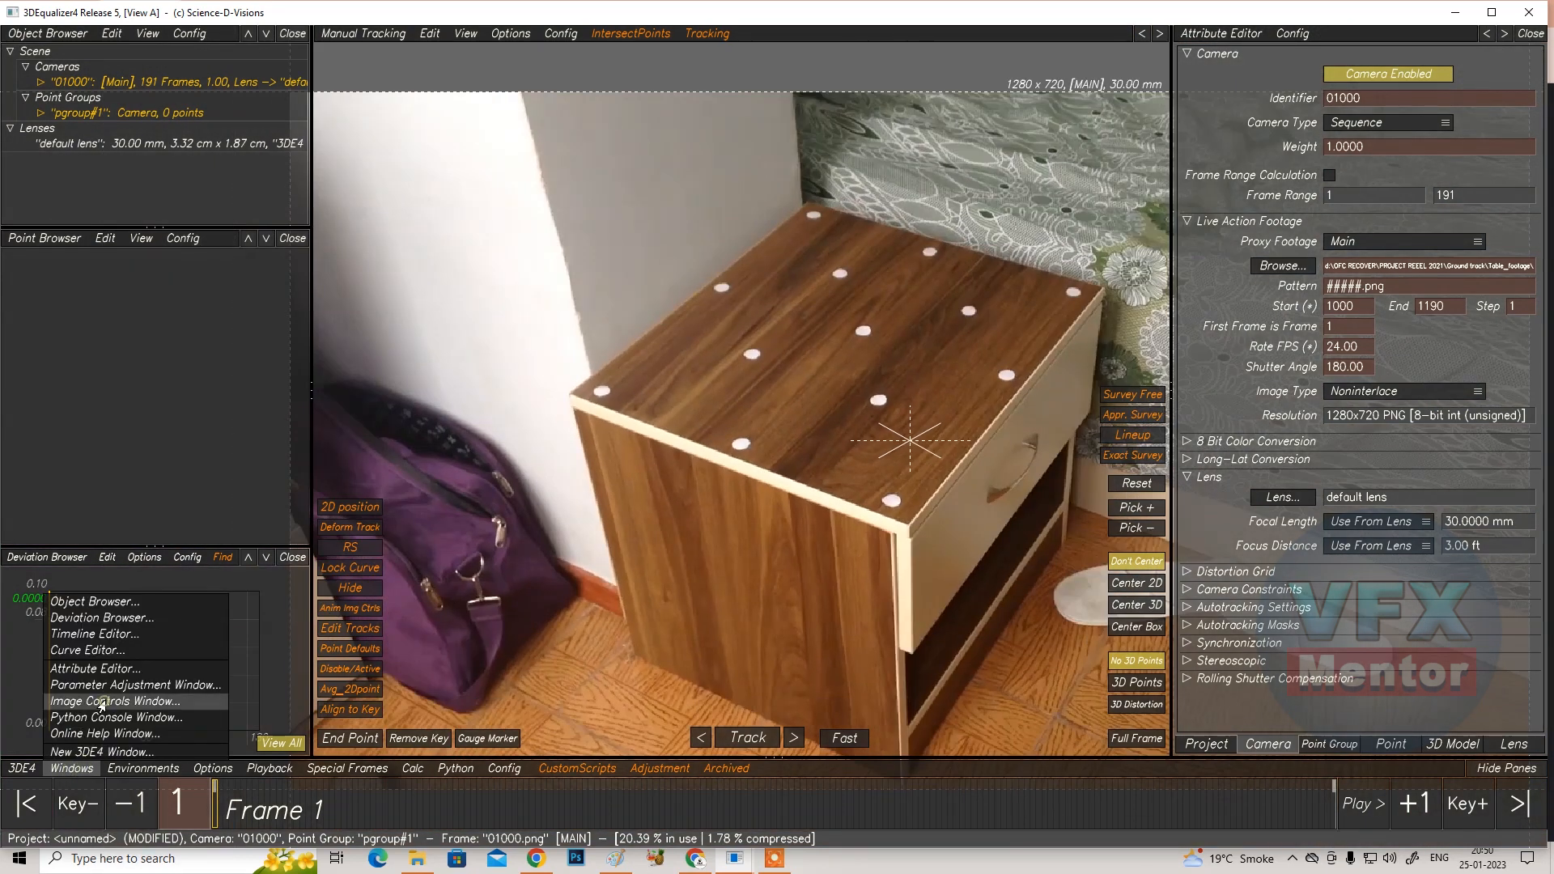
left_click(101, 702)
left_click_drag(697, 113, 1242, 52)
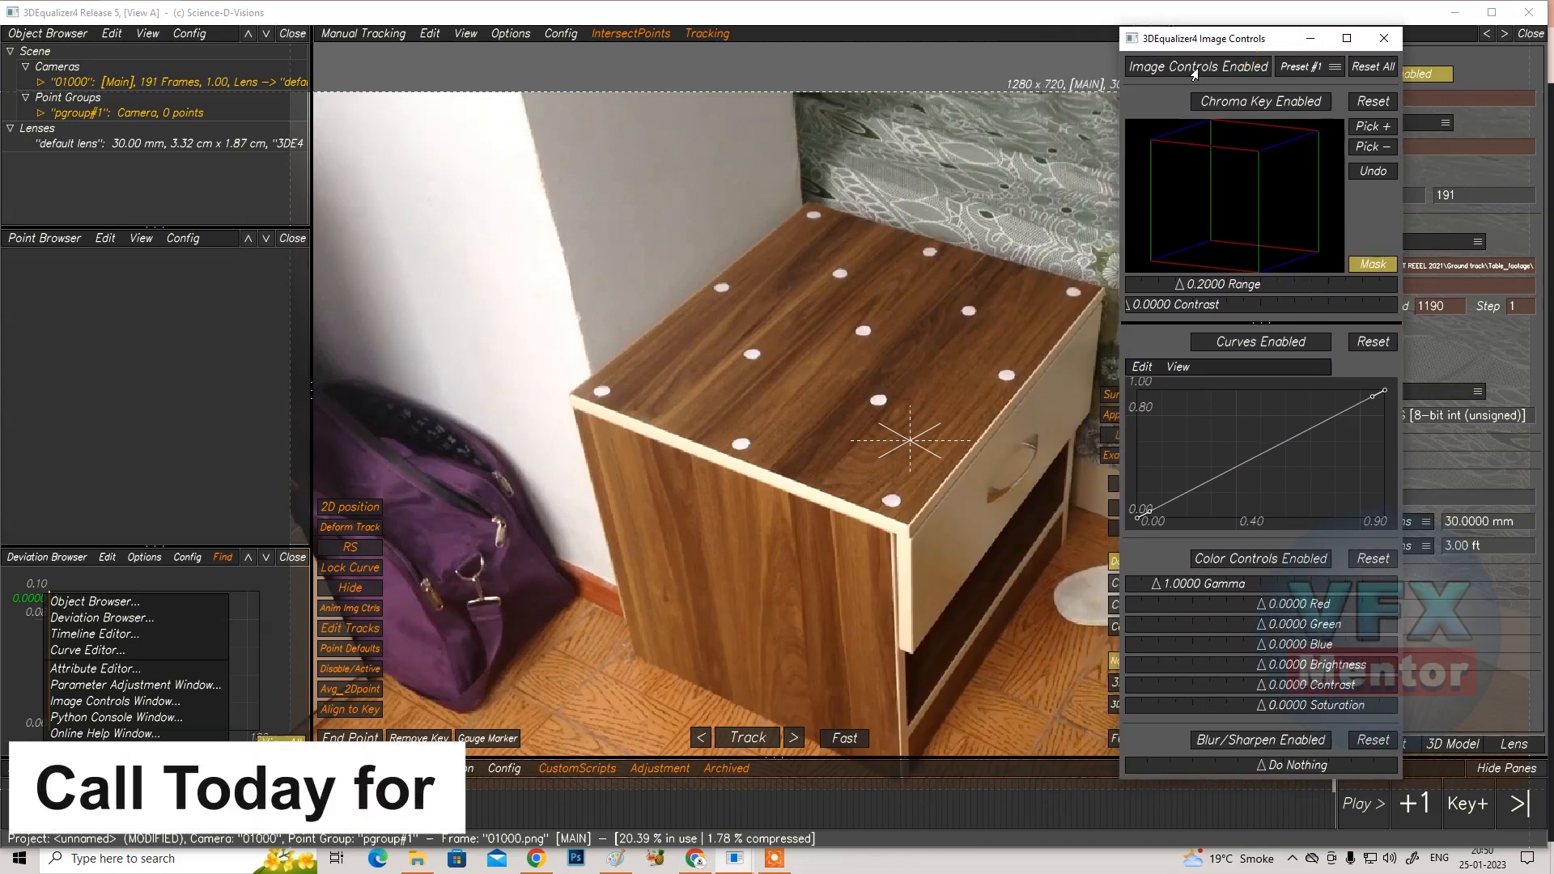
left_click(1179, 71)
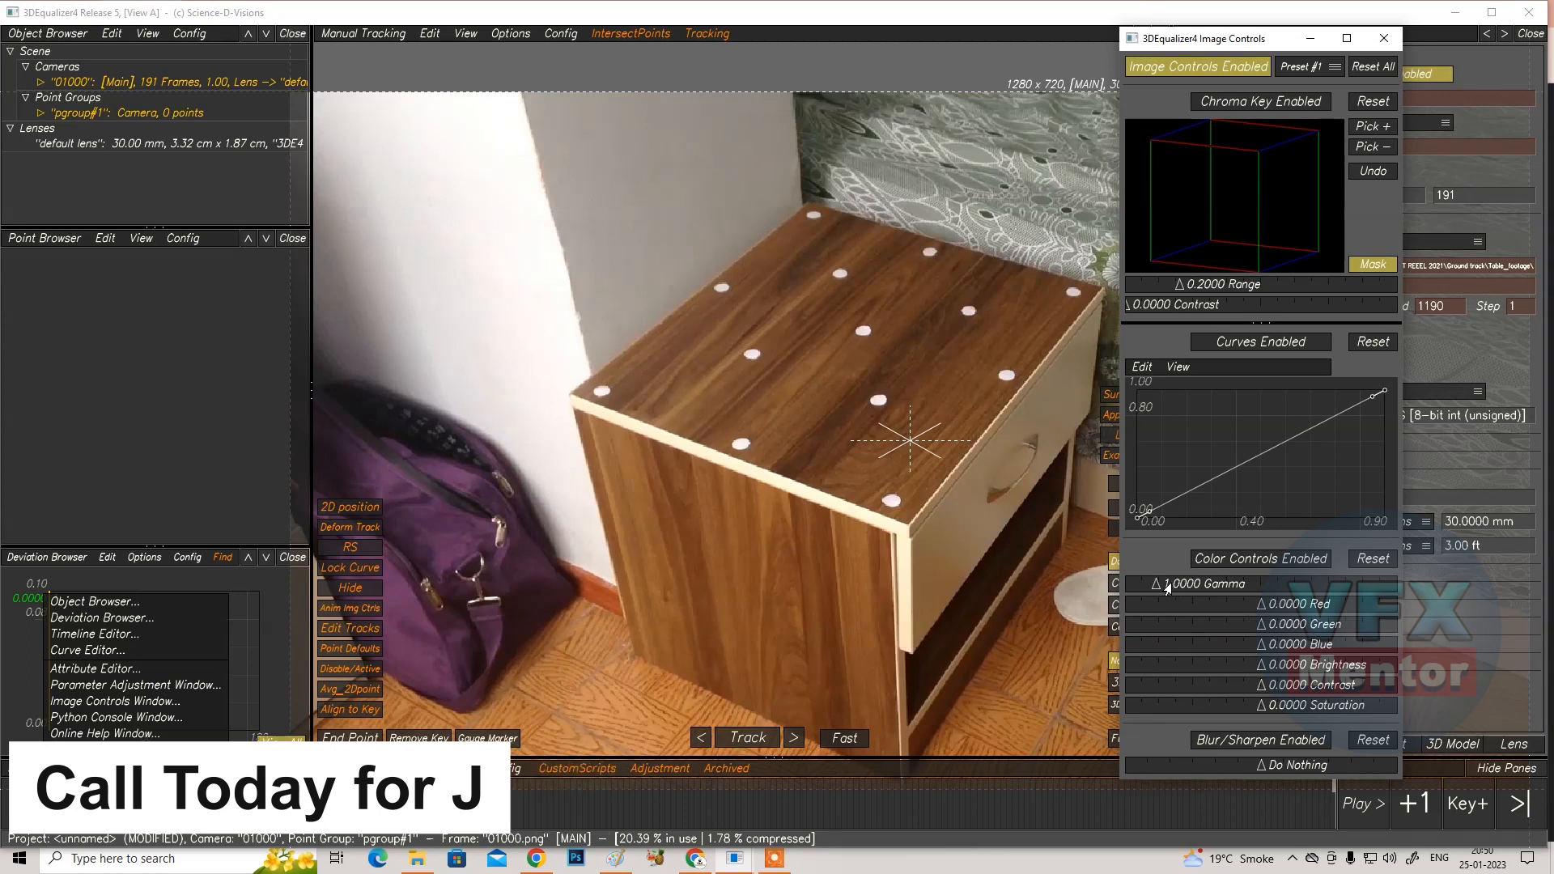
mouse_move(1163, 583)
left_mouse_down()
mouse_move(1229, 585)
mouse_move(1142, 593)
left_mouse_up()
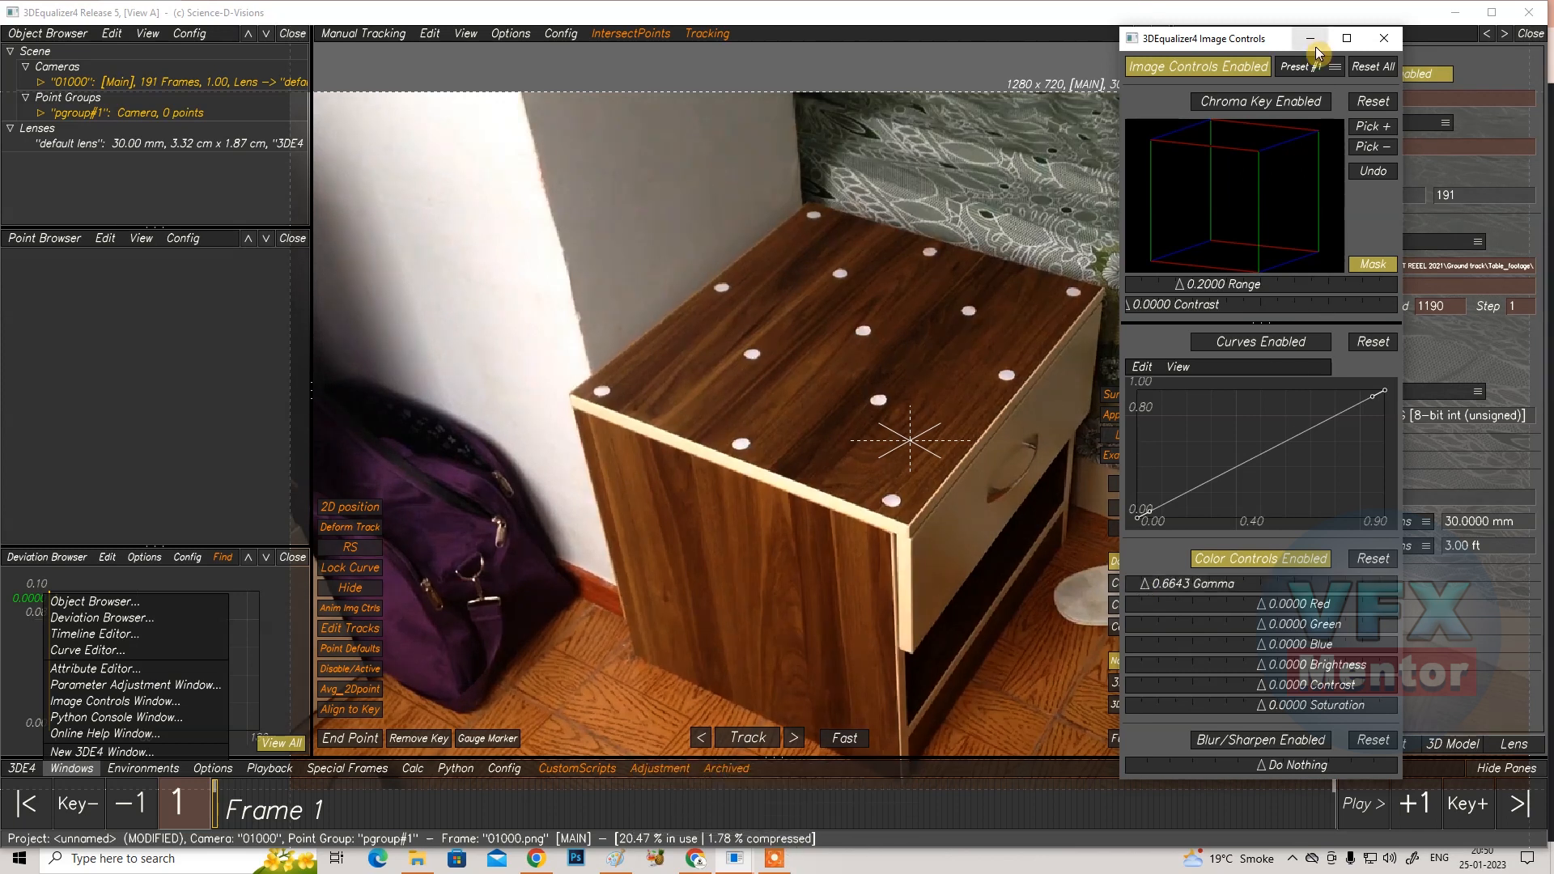
left_click_drag(1299, 38, 1305, 46)
left_click(584, 354)
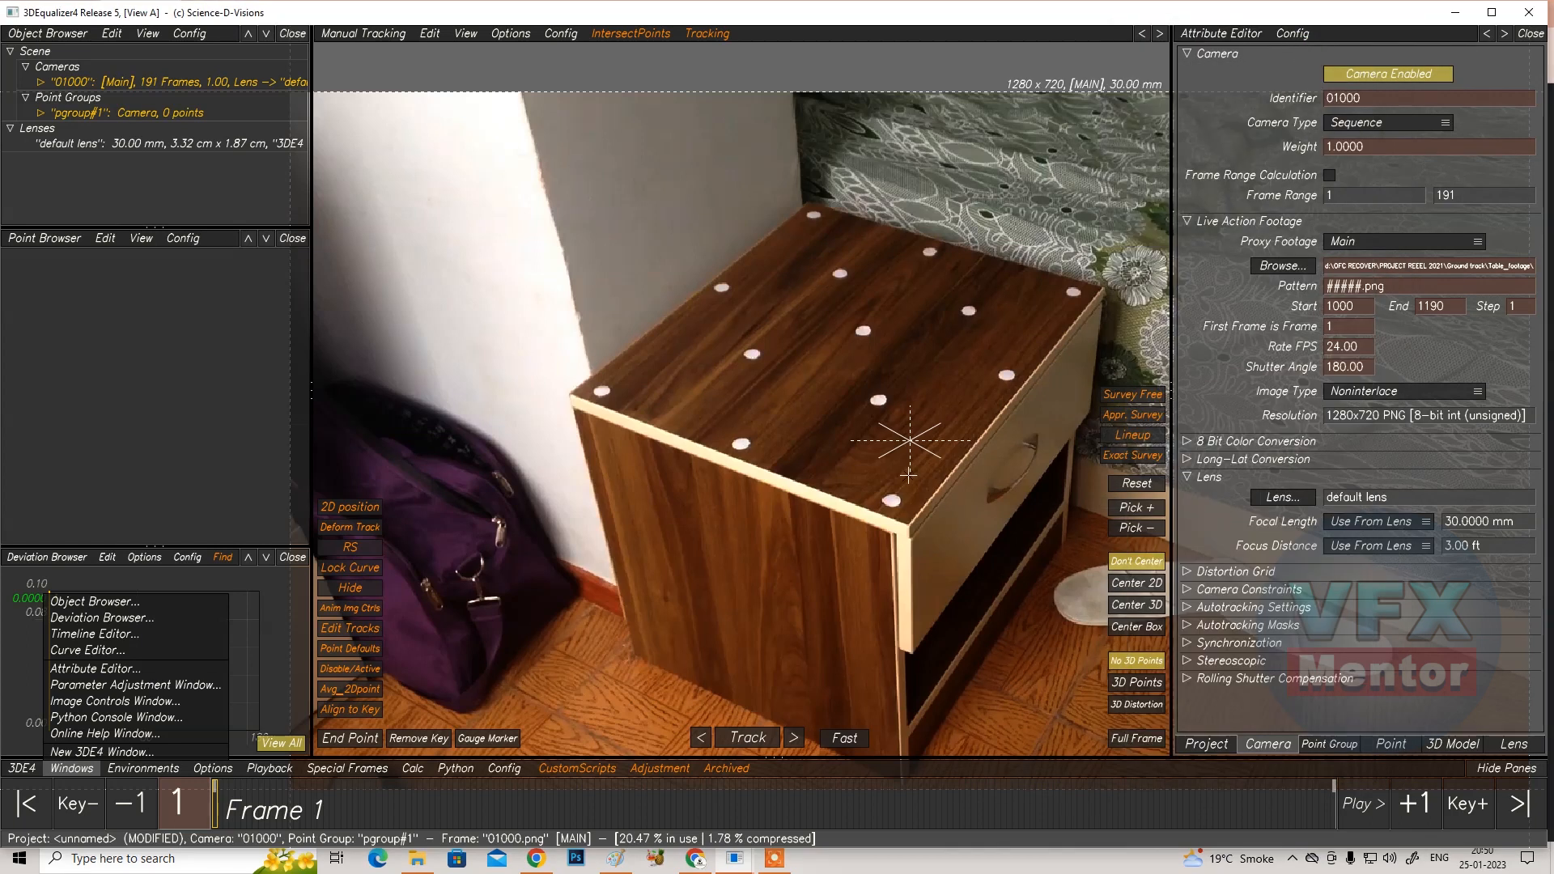
Place a tracking point on the cabinet top's left corner marker at frame 1 and narrow its pattern and search boxes
scroll(729, 340, "up", 3)
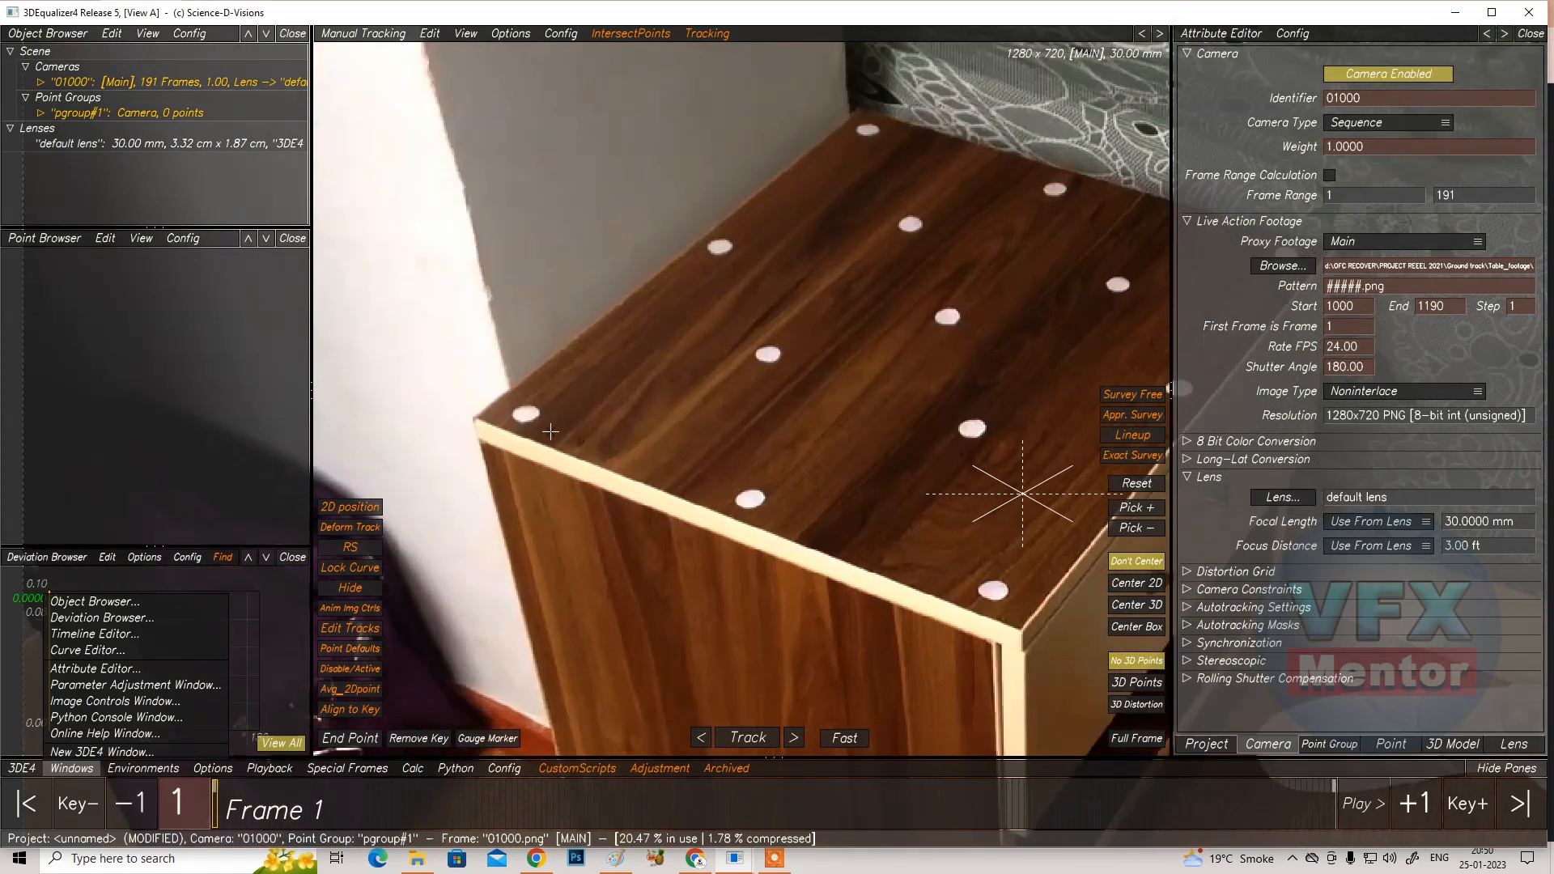
scroll(562, 433, "down", 1)
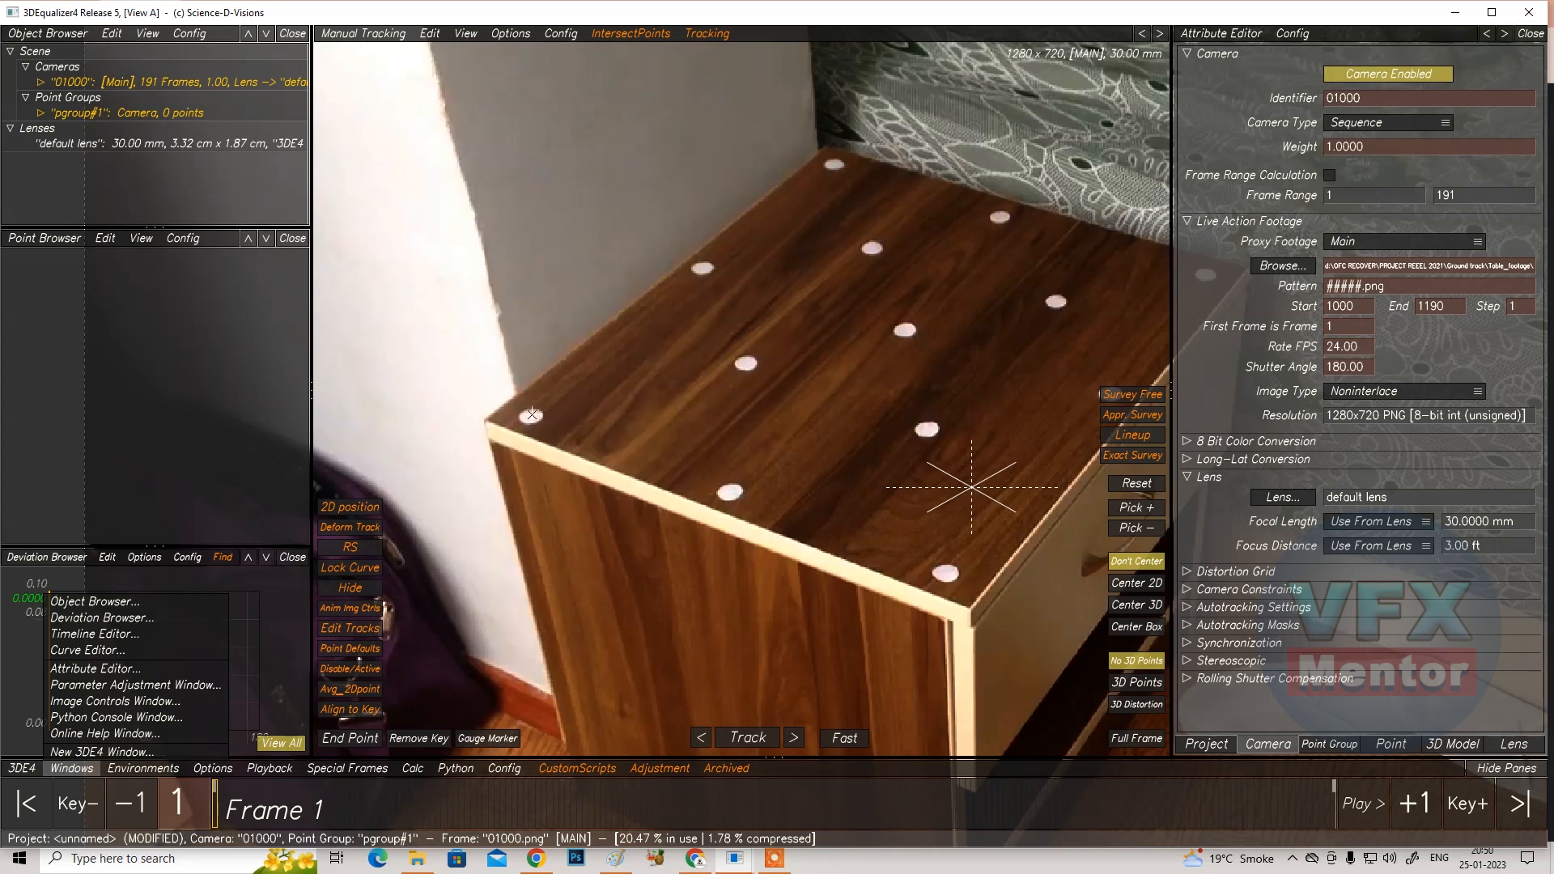
left_click(531, 416, "ctrl")
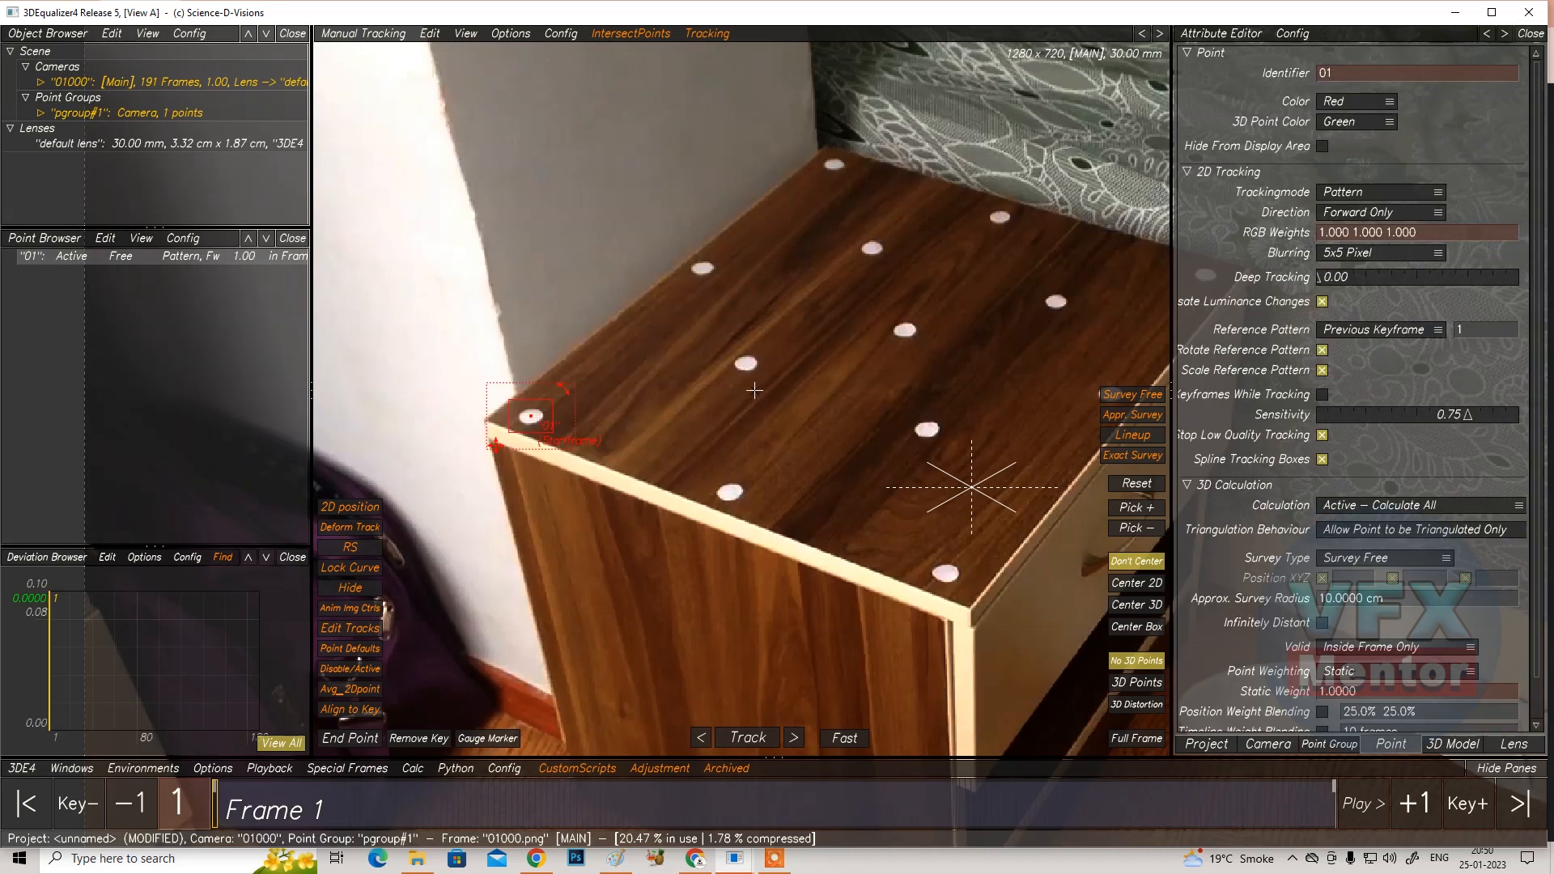
scroll(538, 421, "down", 2)
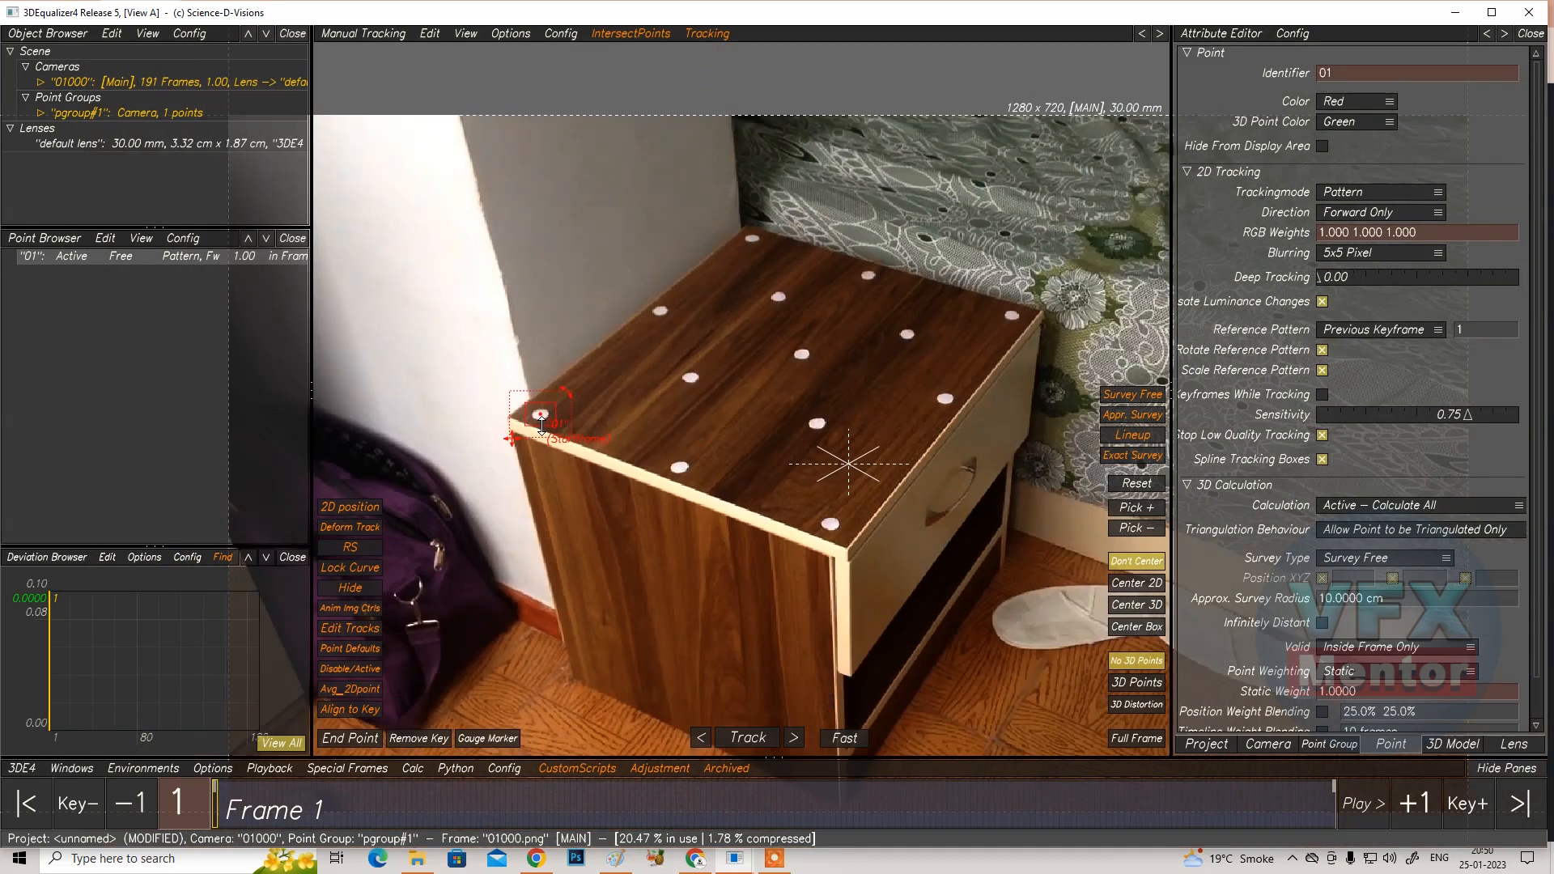
scroll(542, 424, "up", 5)
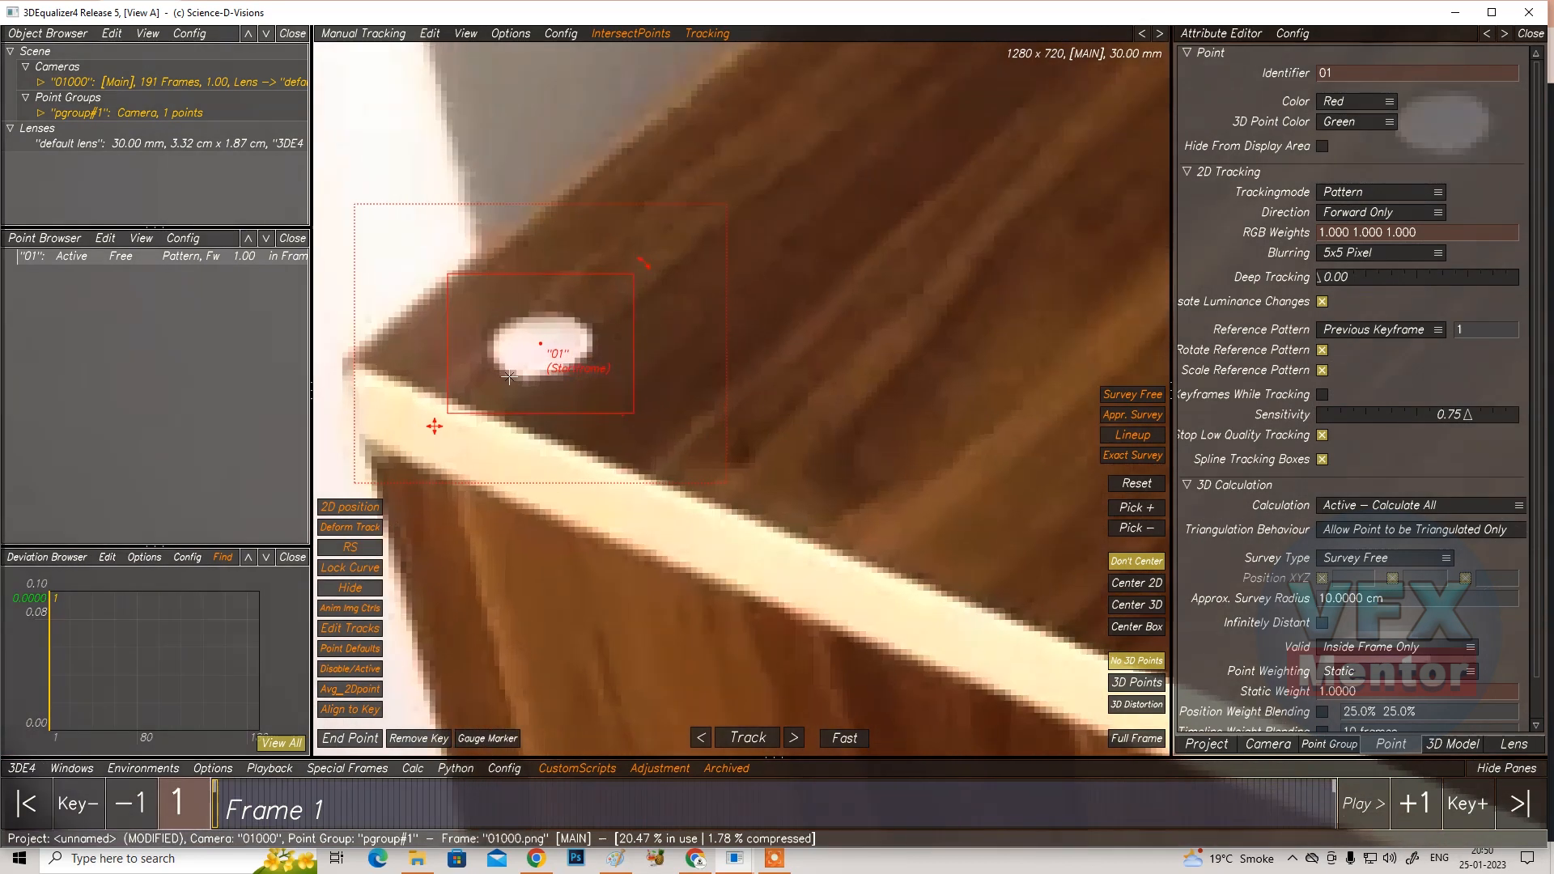
left_click_drag(448, 346, 468, 347)
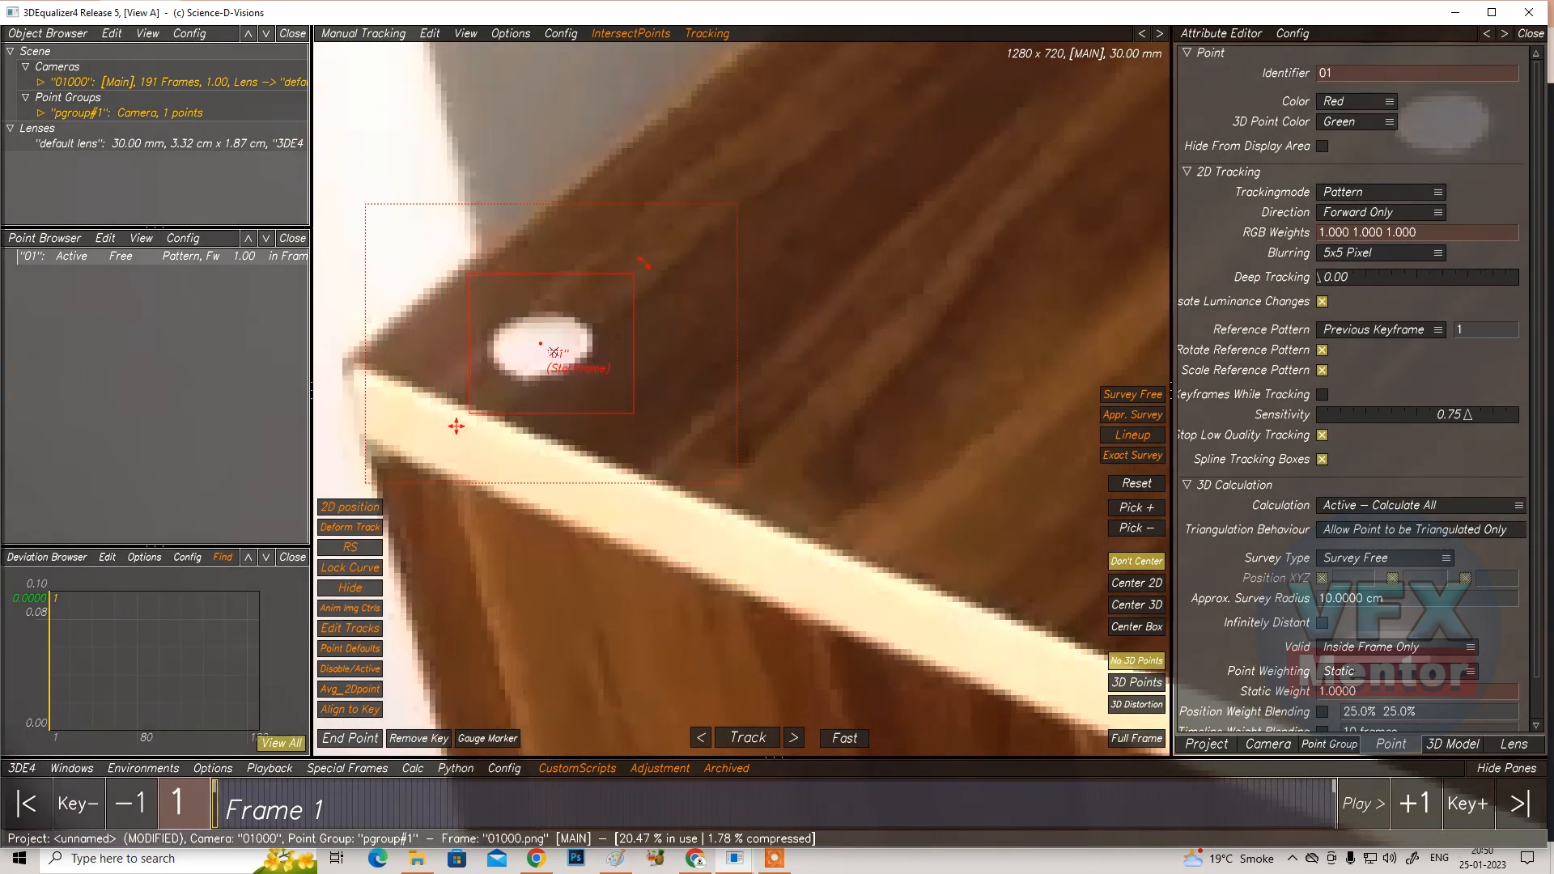
left_click_drag(633, 345, 625, 345)
left_click_drag(735, 306, 708, 308)
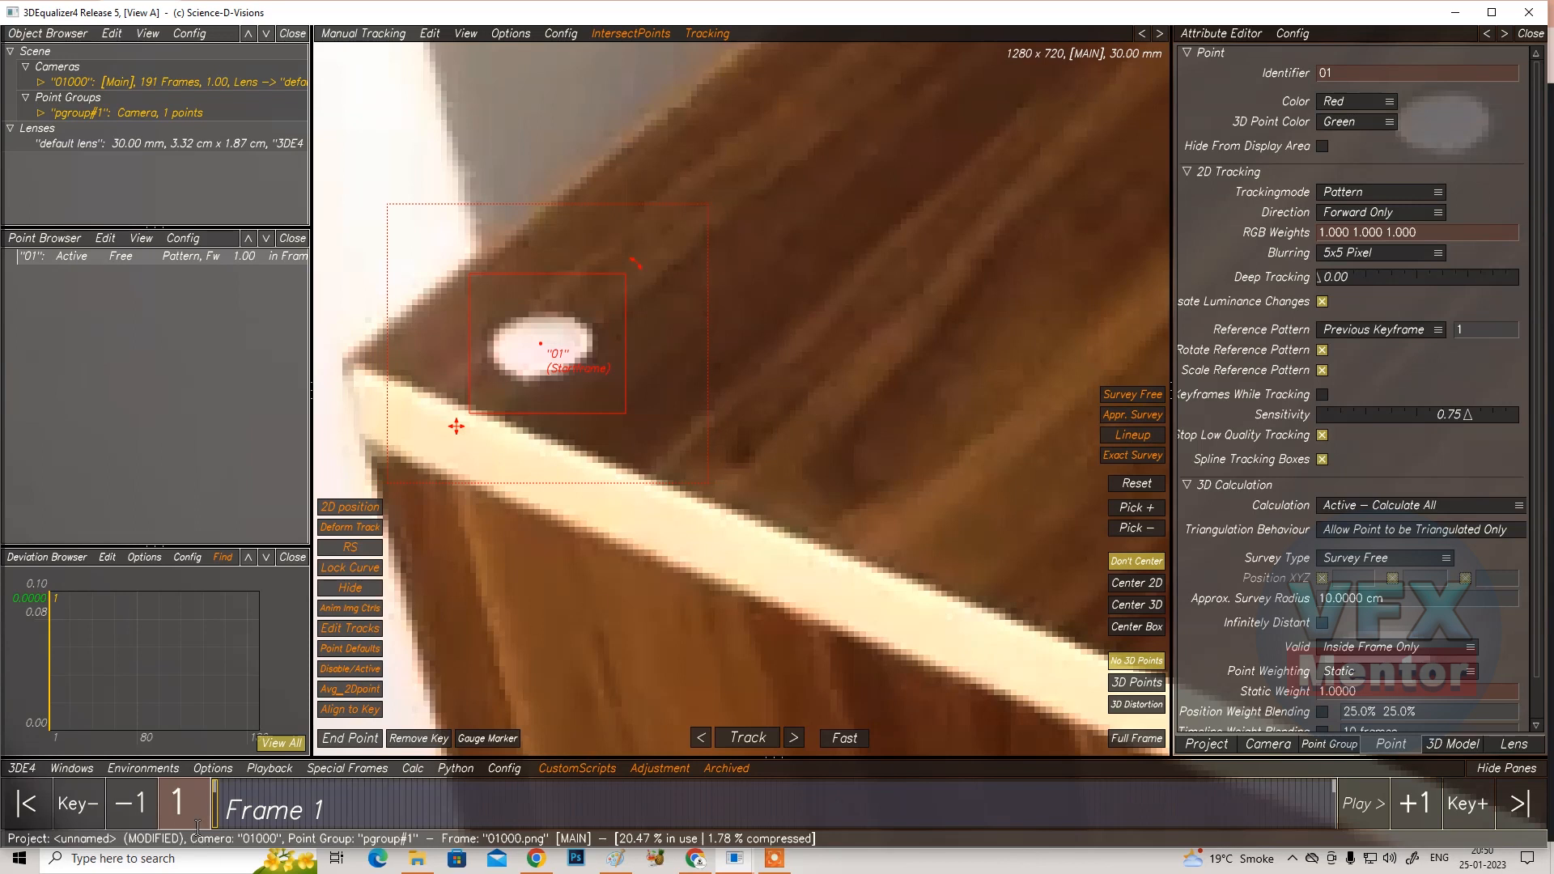
Track the left corner point forward to frame 191 with the view centred on its 2D position, and review the track
left_click(748, 738)
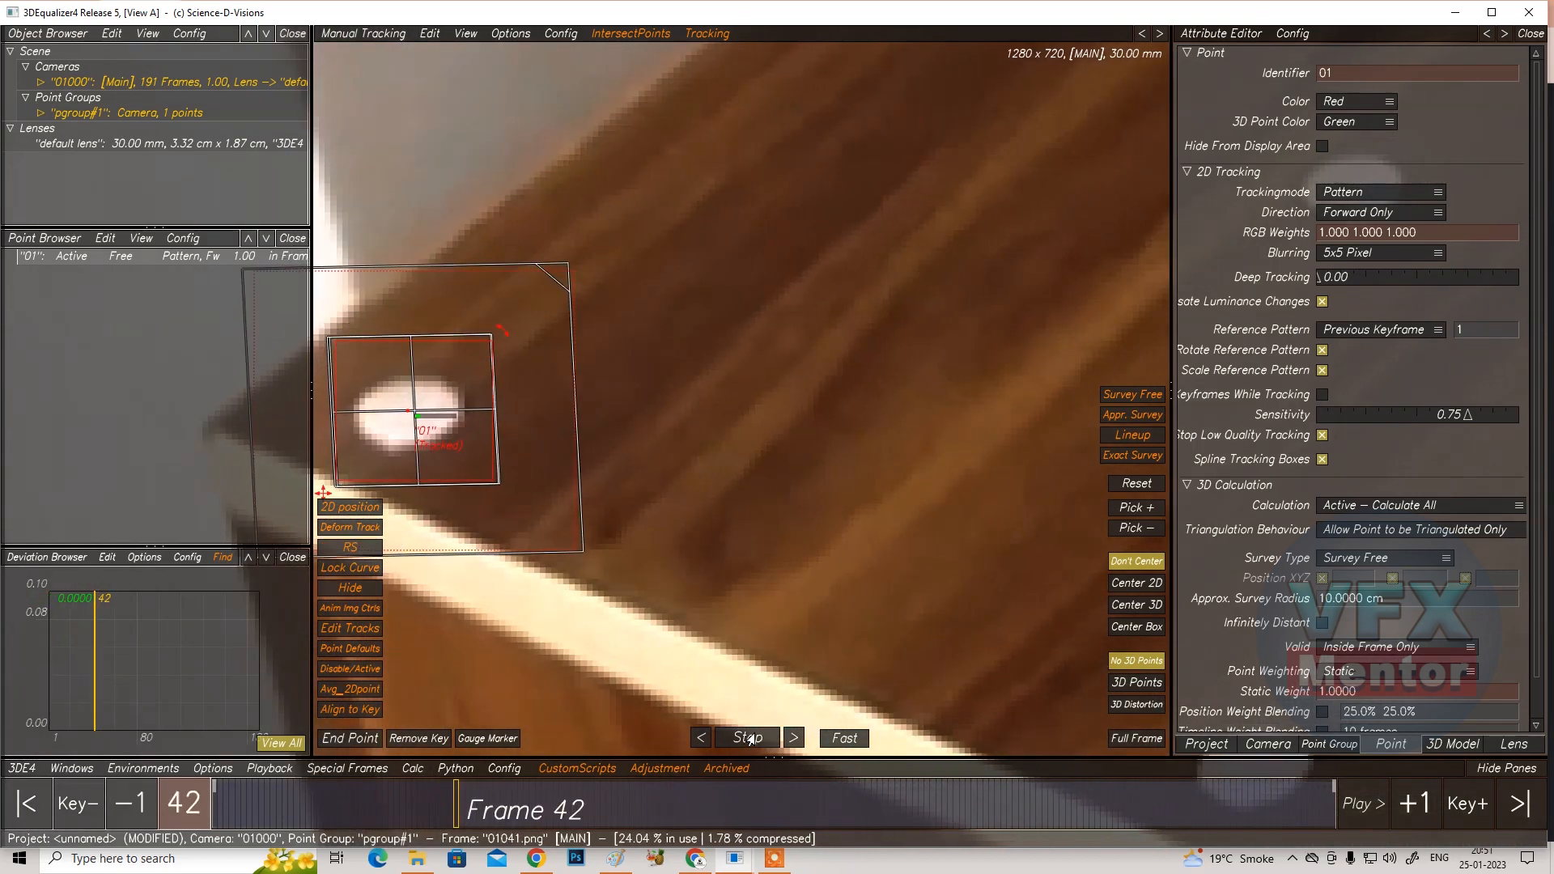
left_click(1136, 583)
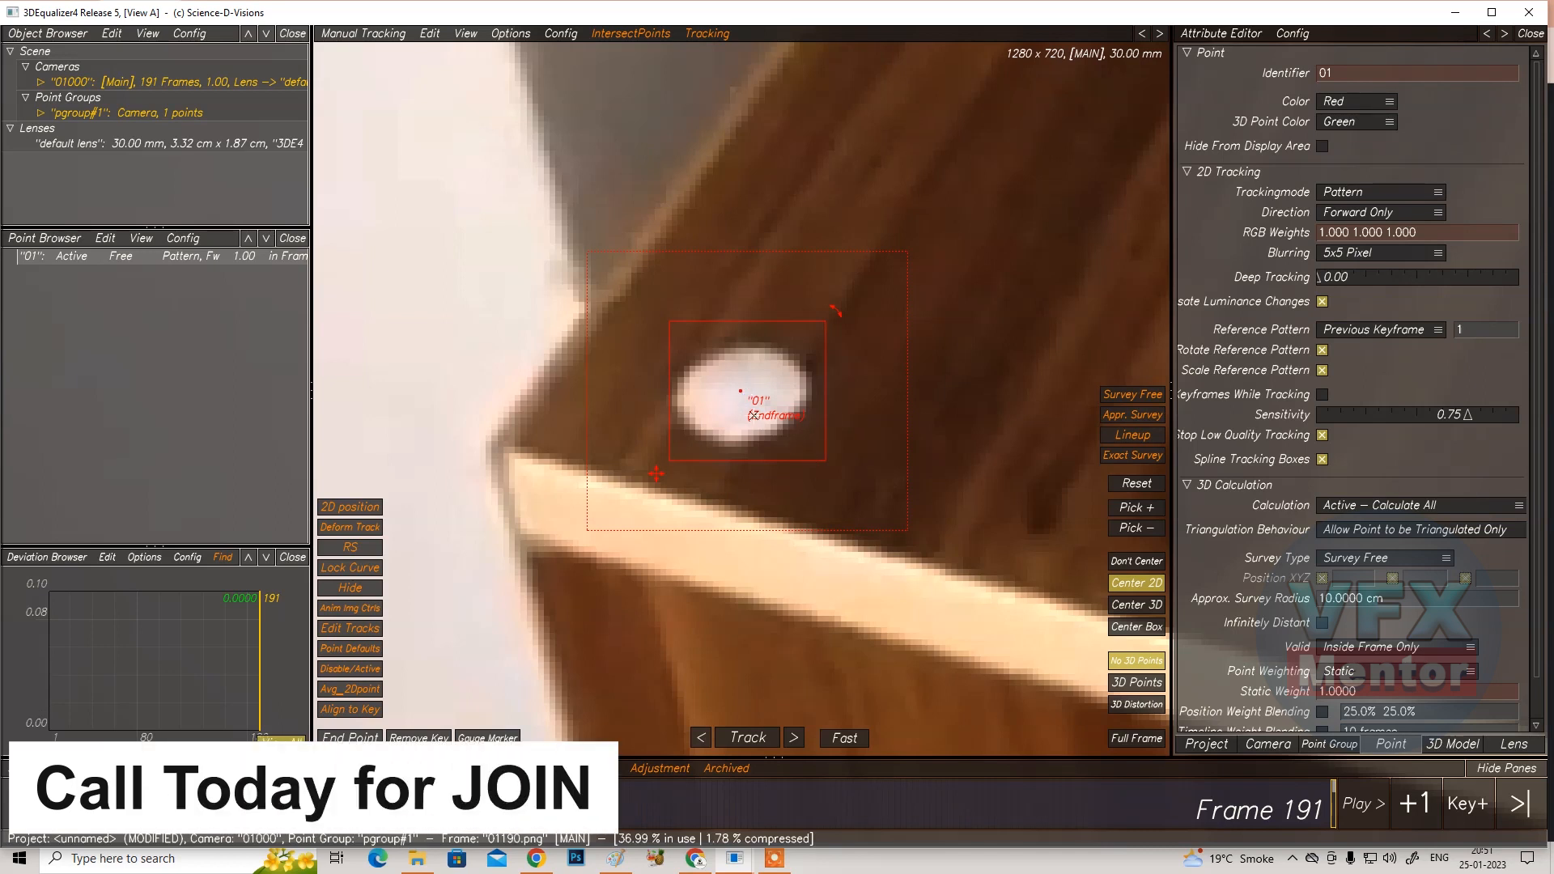
scroll(752, 416, "down", 5)
scroll(752, 397, "up", 8)
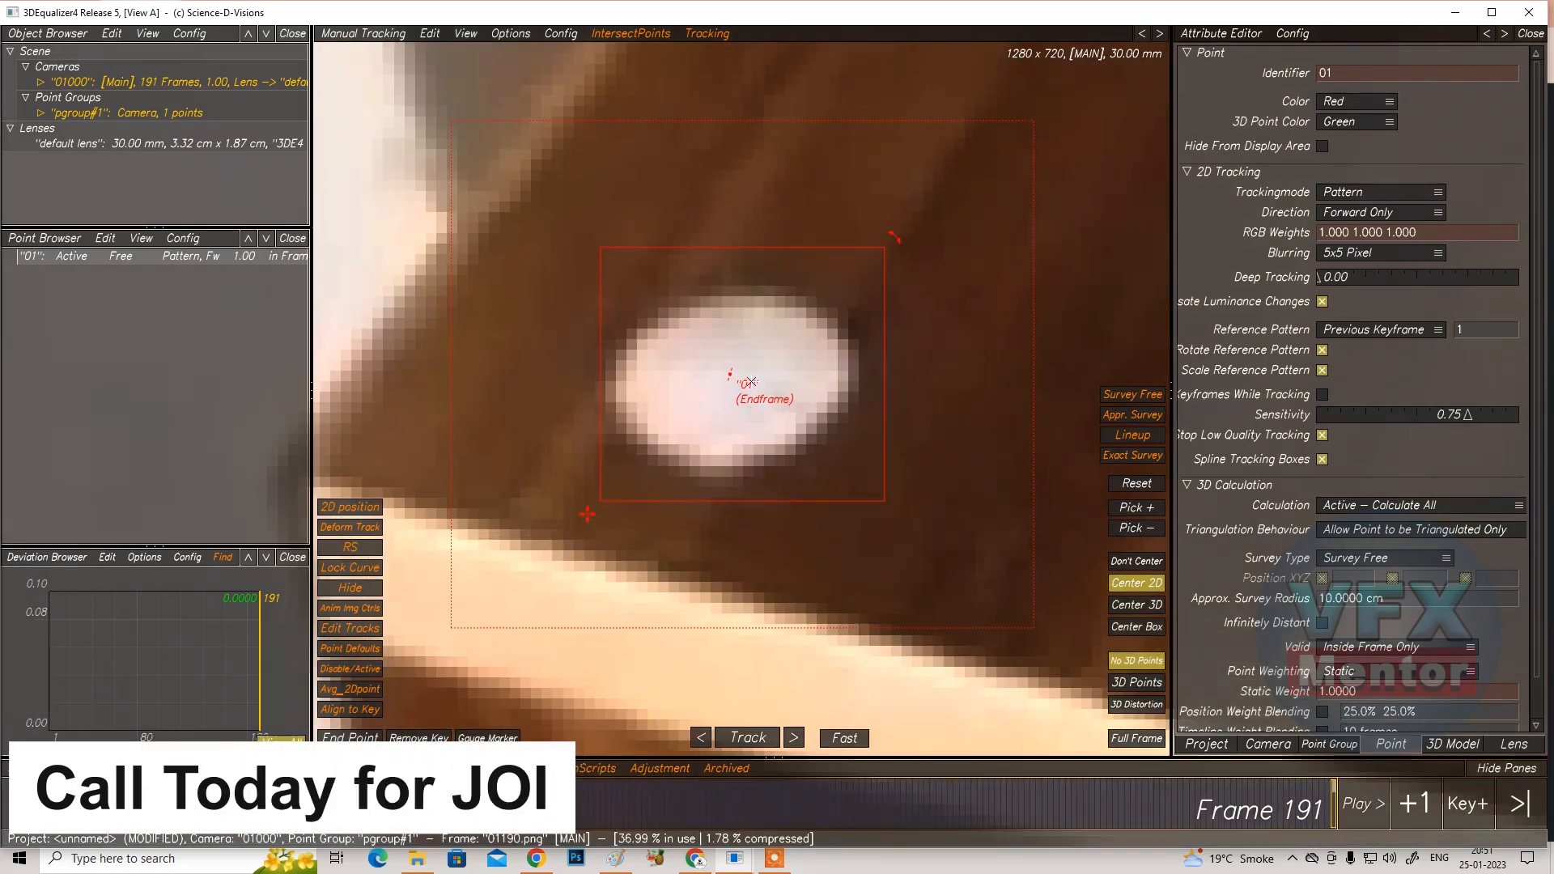
scroll(752, 382, "down", 5)
left_click_drag(1204, 813, 303, 809)
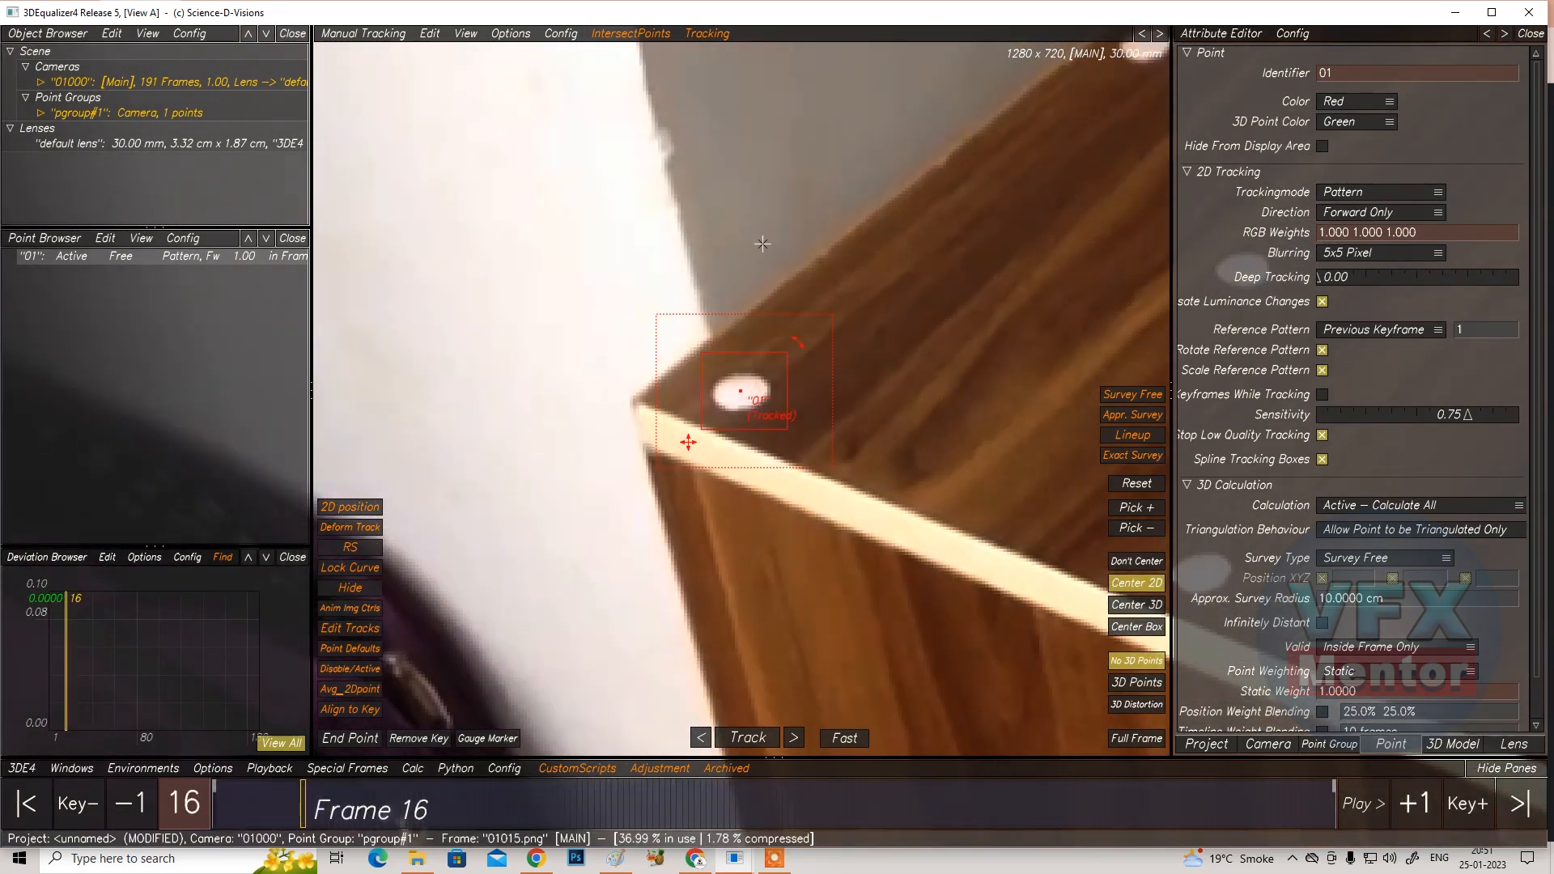
Hide the side panes and place a tracking point with a tighter pattern box on the front edge's middle marker at frame 1
key("ctrl+h")
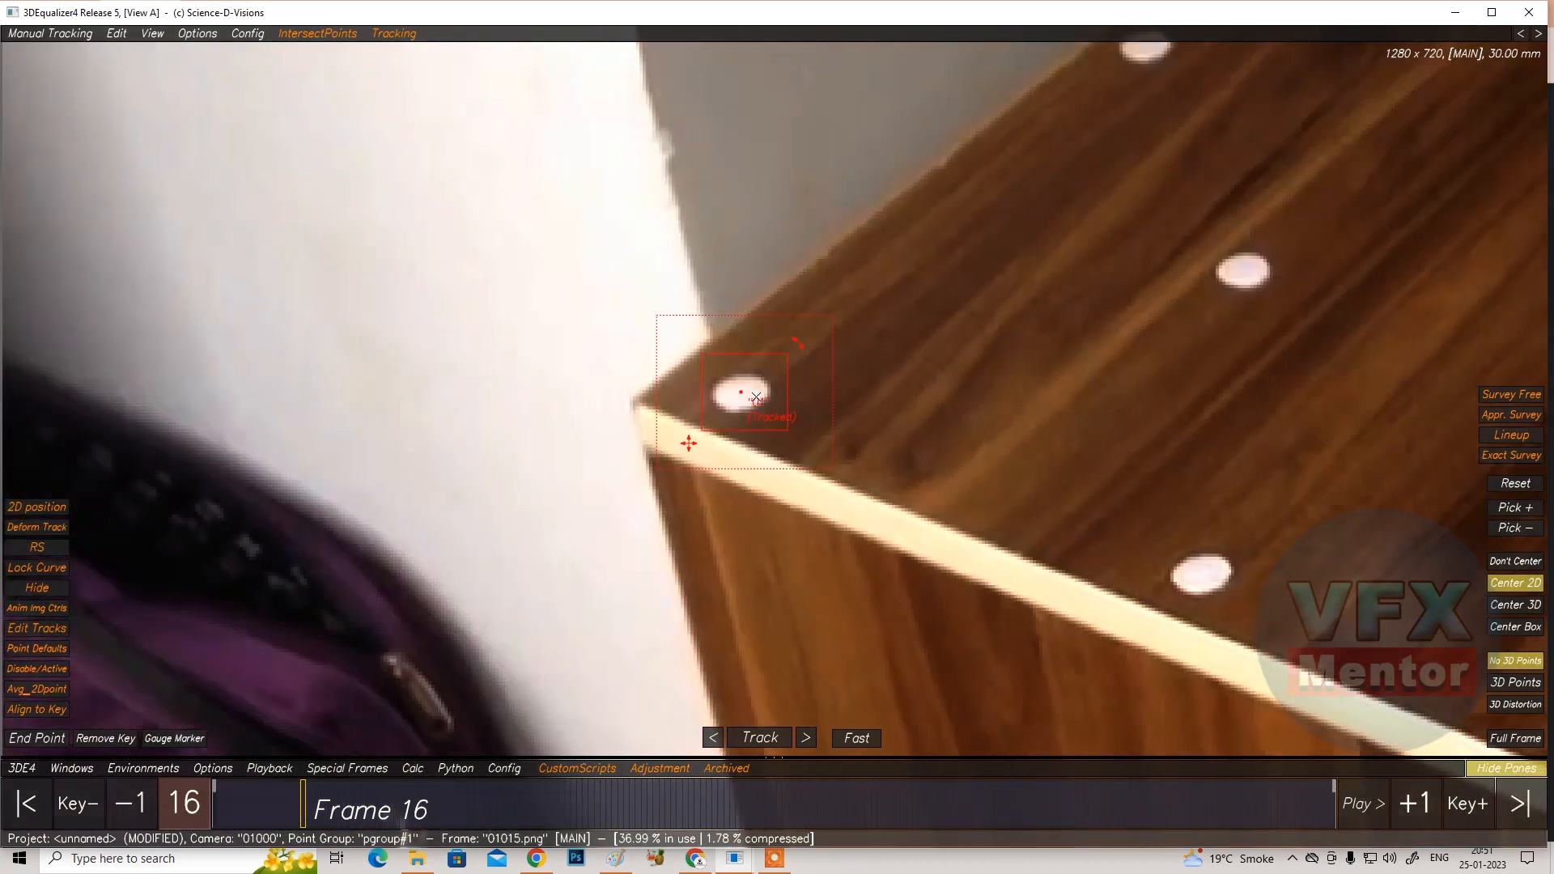
middle_click_drag(1118, 431, 728, 418)
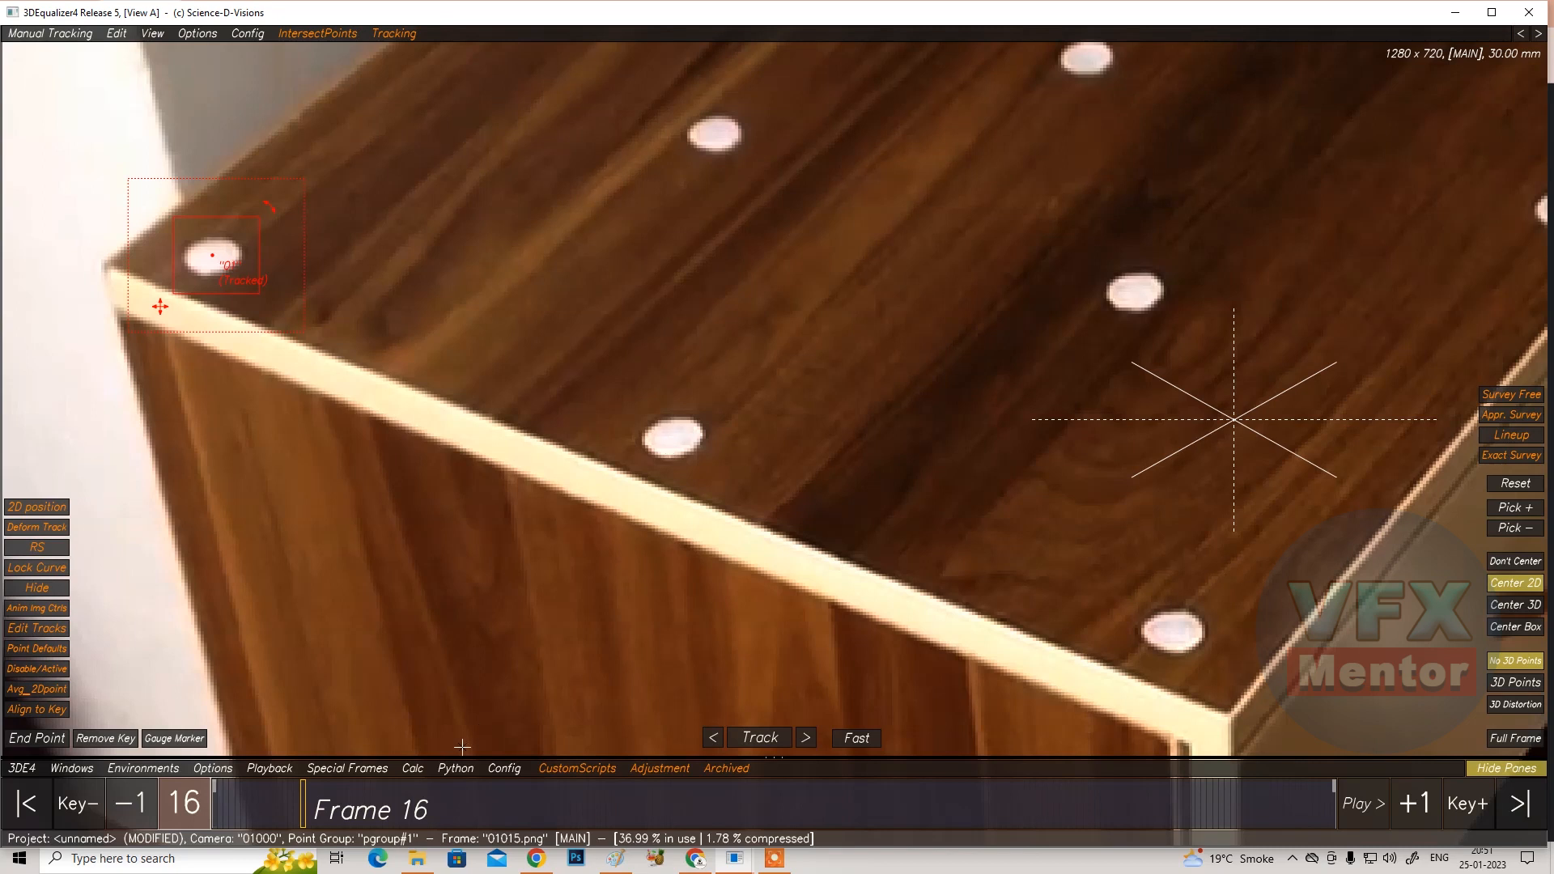
left_click_drag(296, 807, 214, 808)
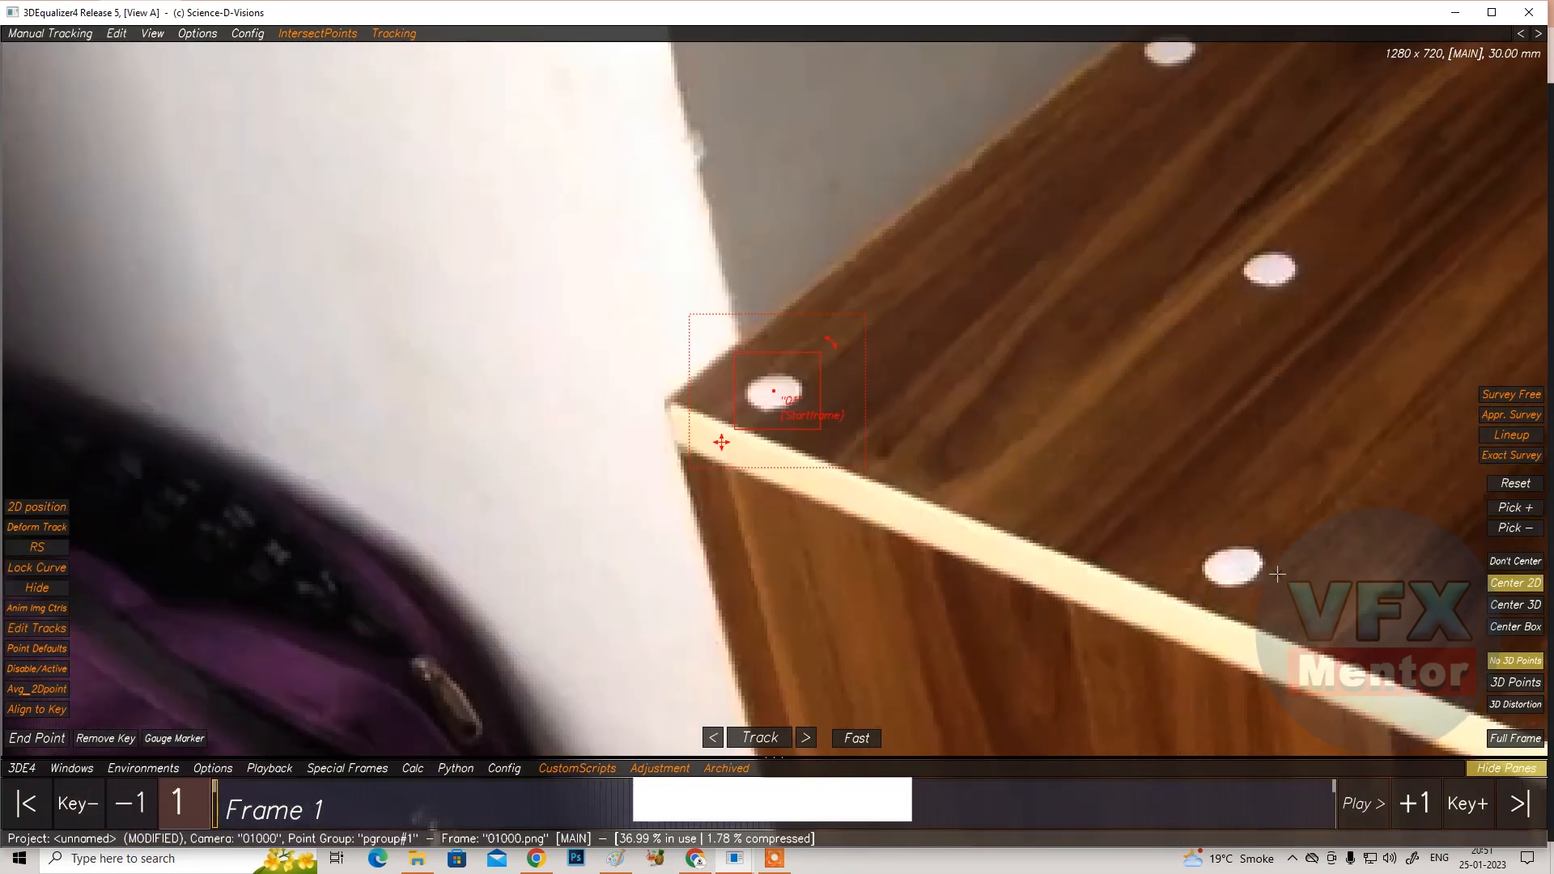
left_click(1234, 565, "ctrl")
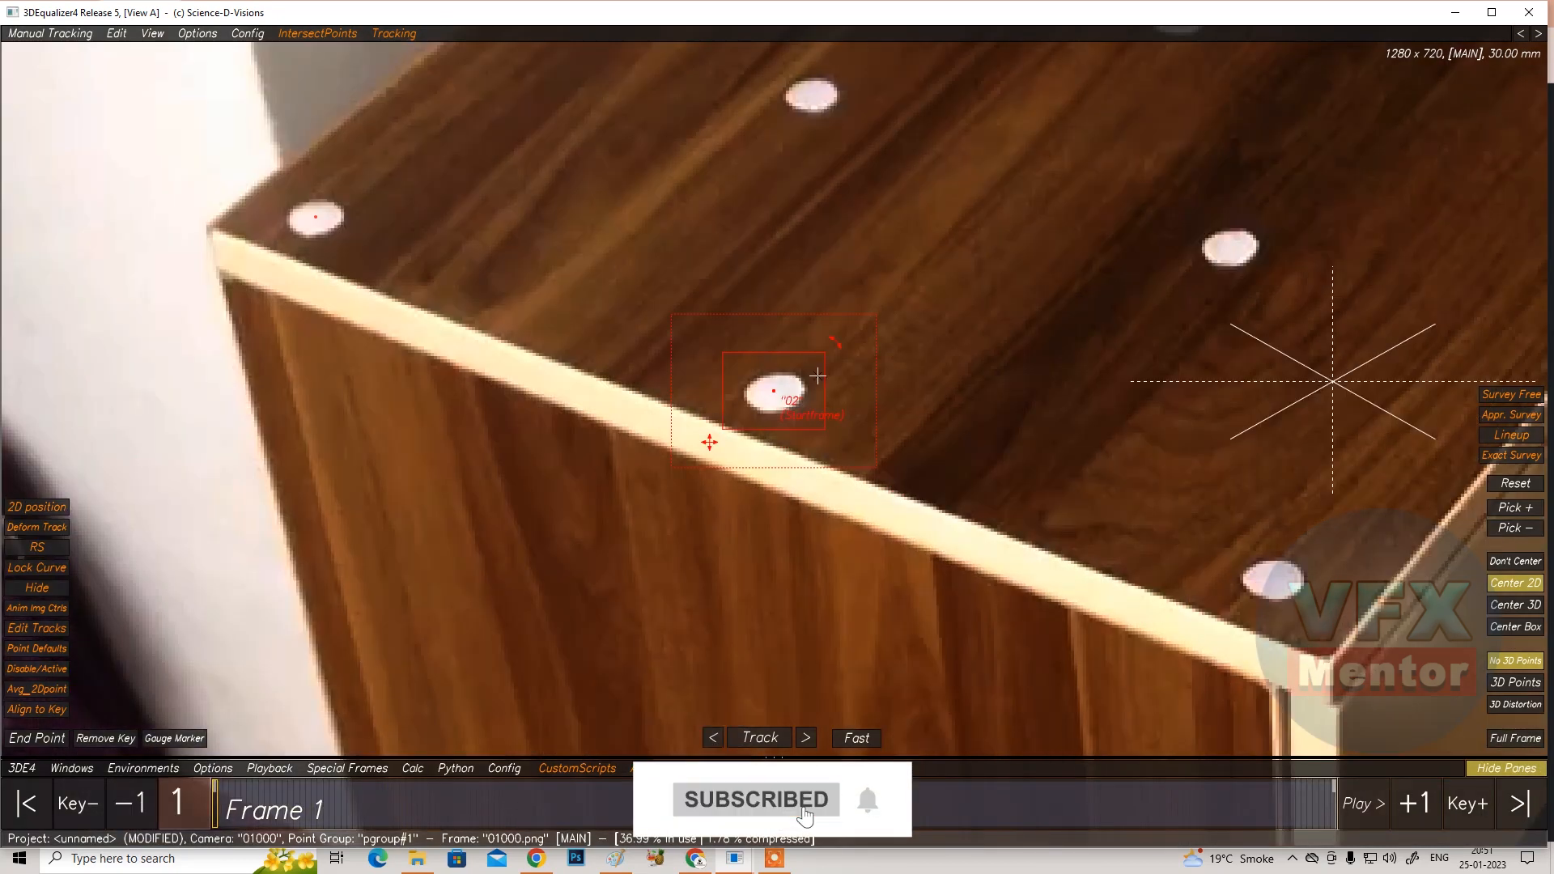
left_click_drag(825, 375, 817, 375)
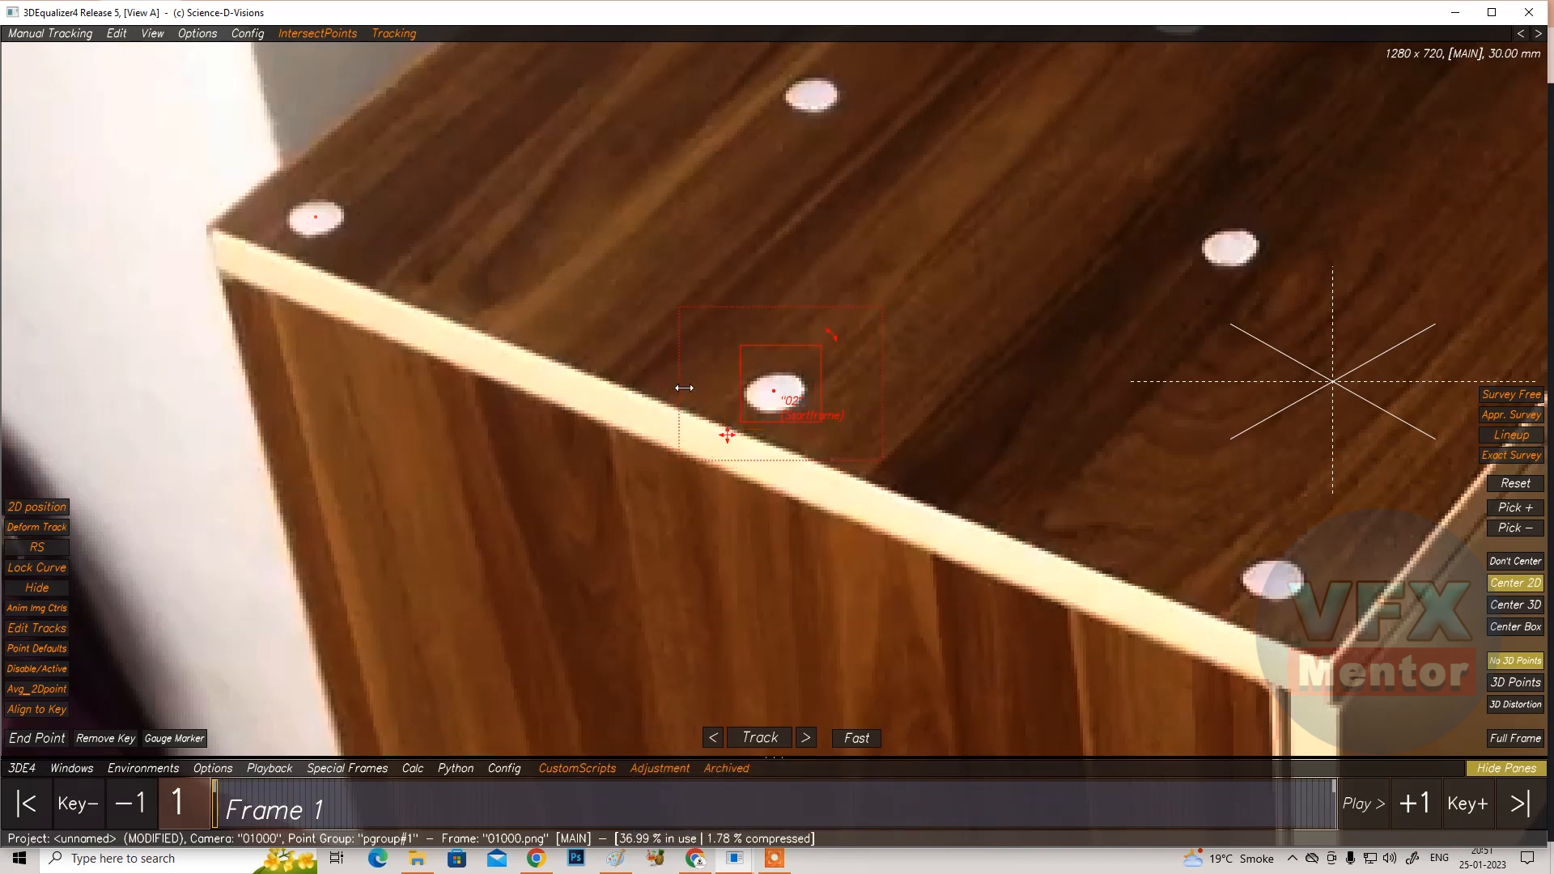
Track the front edge's middle point forward to frame 191 and scrub back to frame 1 to review it
left_click(759, 737)
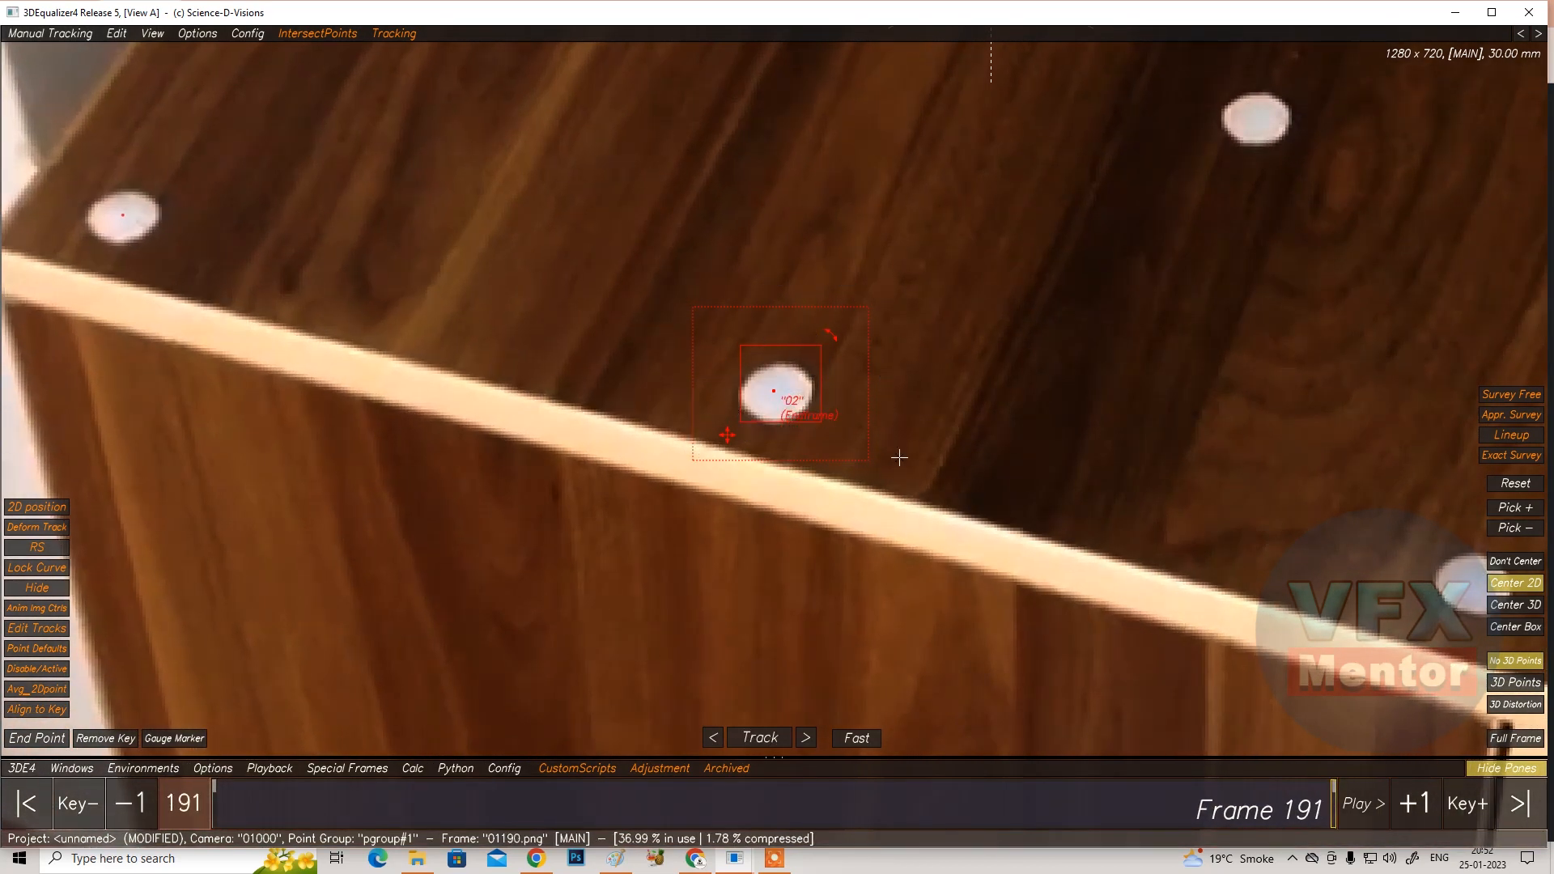
left_click_drag(1334, 801, 486, 799)
left_click_drag(392, 768, 215, 802)
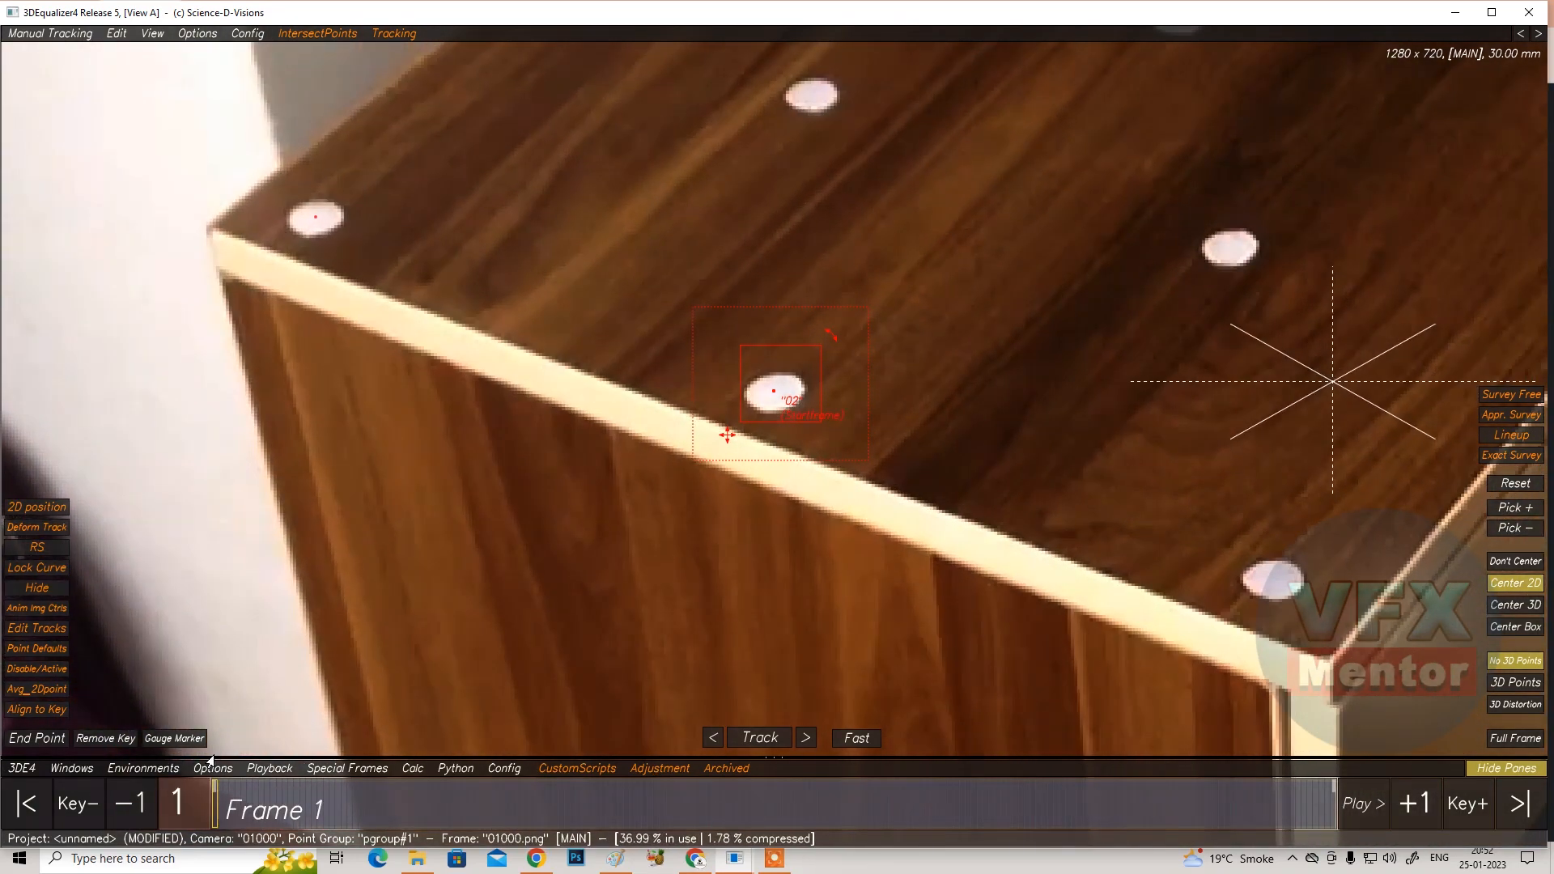
Place a tracking point on the cabinet top's front corner marker at frame 1 and track it forward
middle_click_drag(1113, 552, 530, 453)
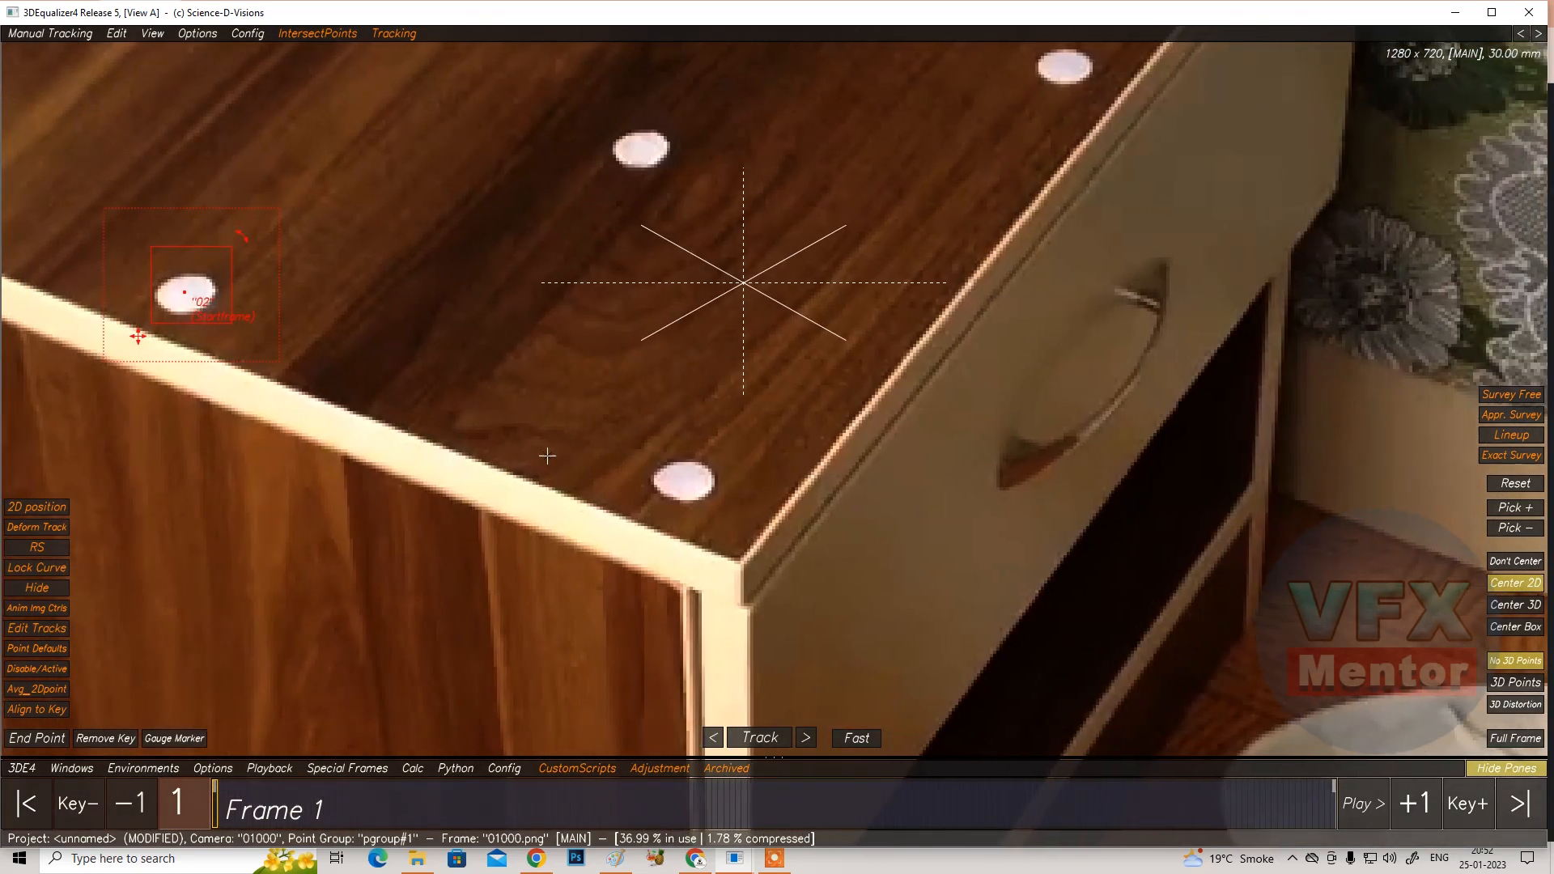
left_click(689, 480, "ctrl")
middle_click_drag(728, 511, 812, 421)
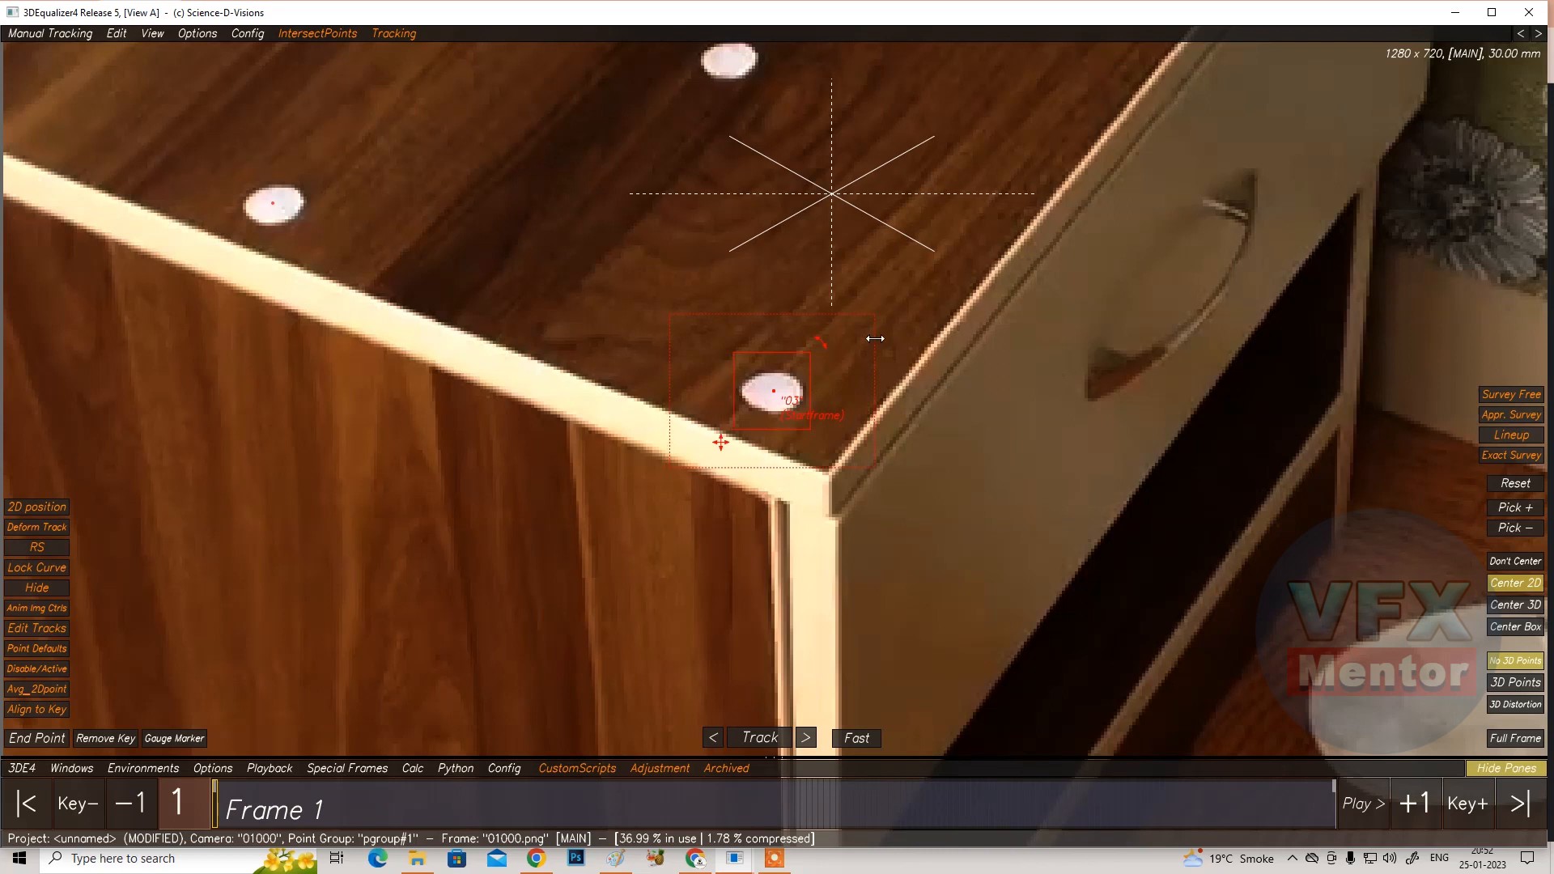
left_click(765, 738)
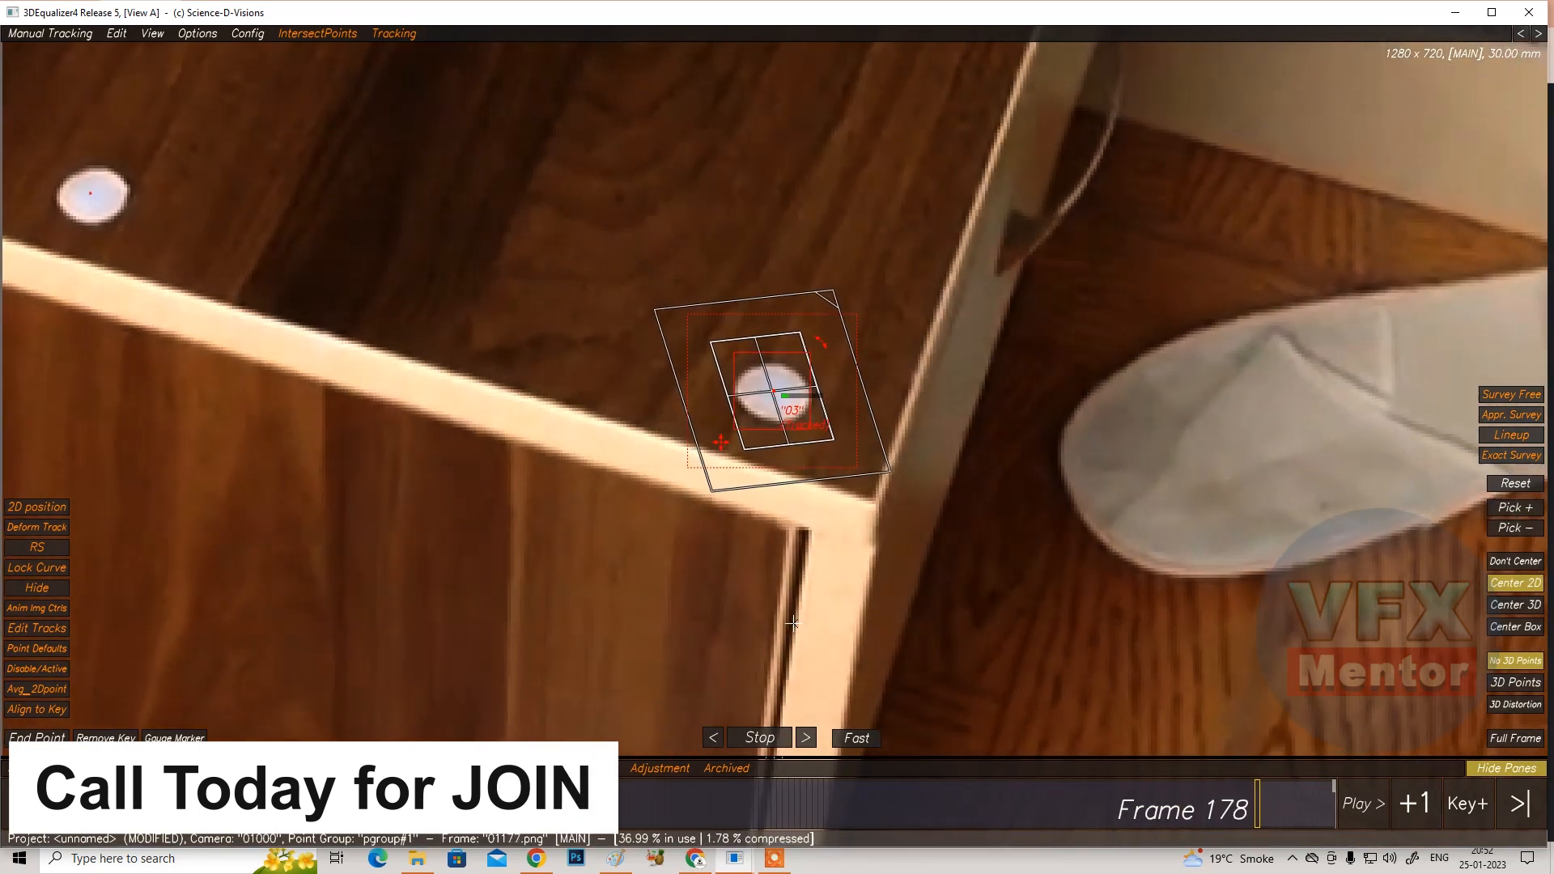
Place a tracking point at frame 191 on the next marker along the drawer-side edge, narrow its boxes and restore the side panes
right_click_drag(797, 279, 824, 356)
mouse_move(819, 357)
middle_mouse_down()
mouse_move(653, 718)
mouse_move(648, 706)
middle_mouse_up()
middle_click_drag(887, 216, 690, 610)
middle_click_drag(790, 369, 791, 439)
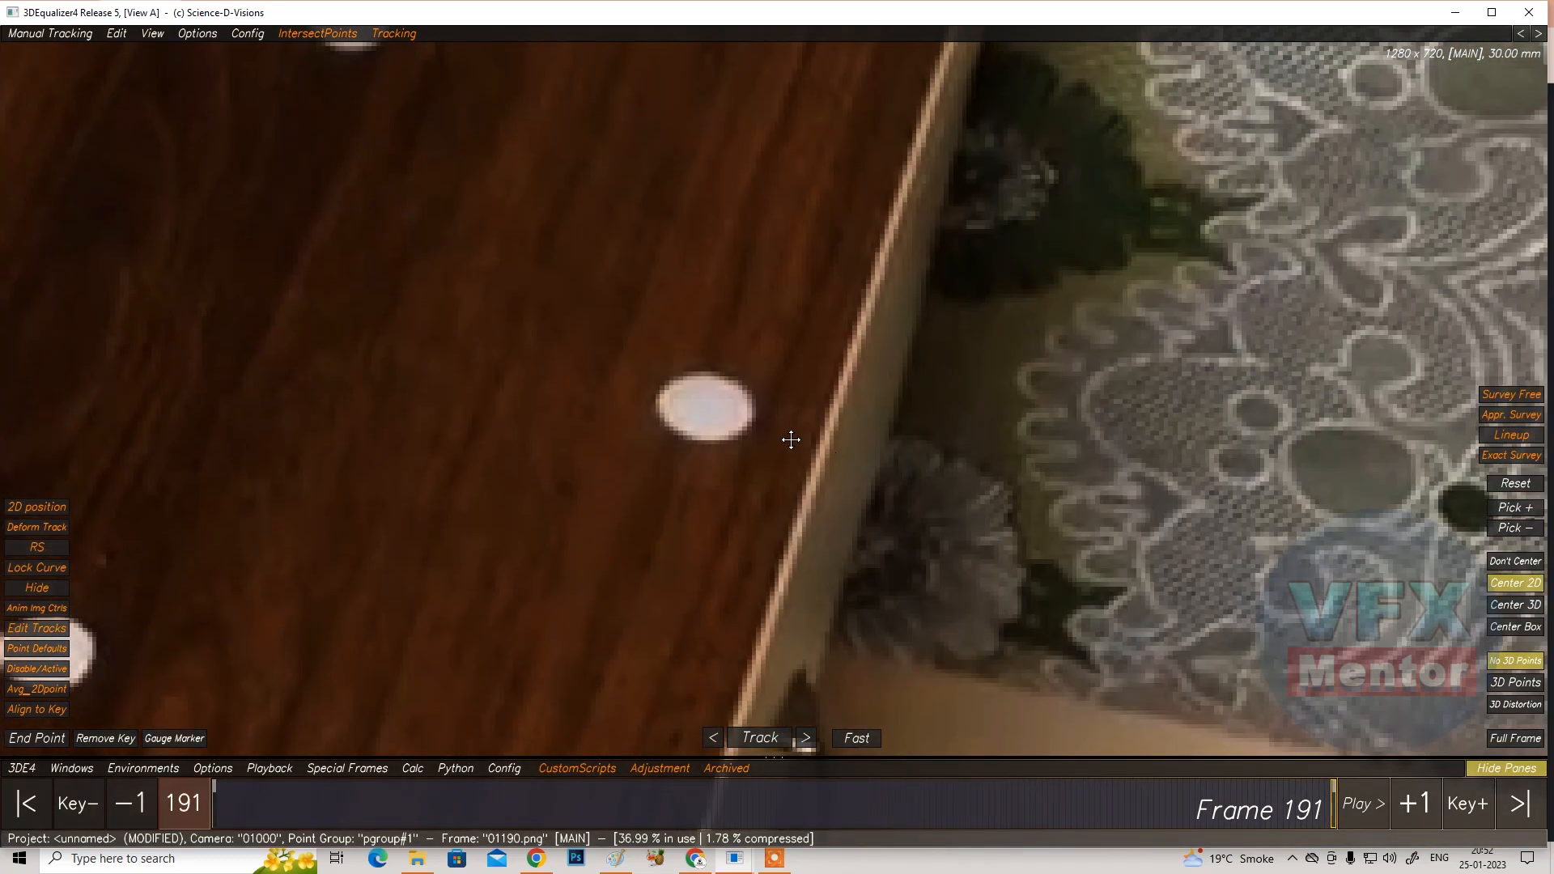
left_click(705, 405, "ctrl")
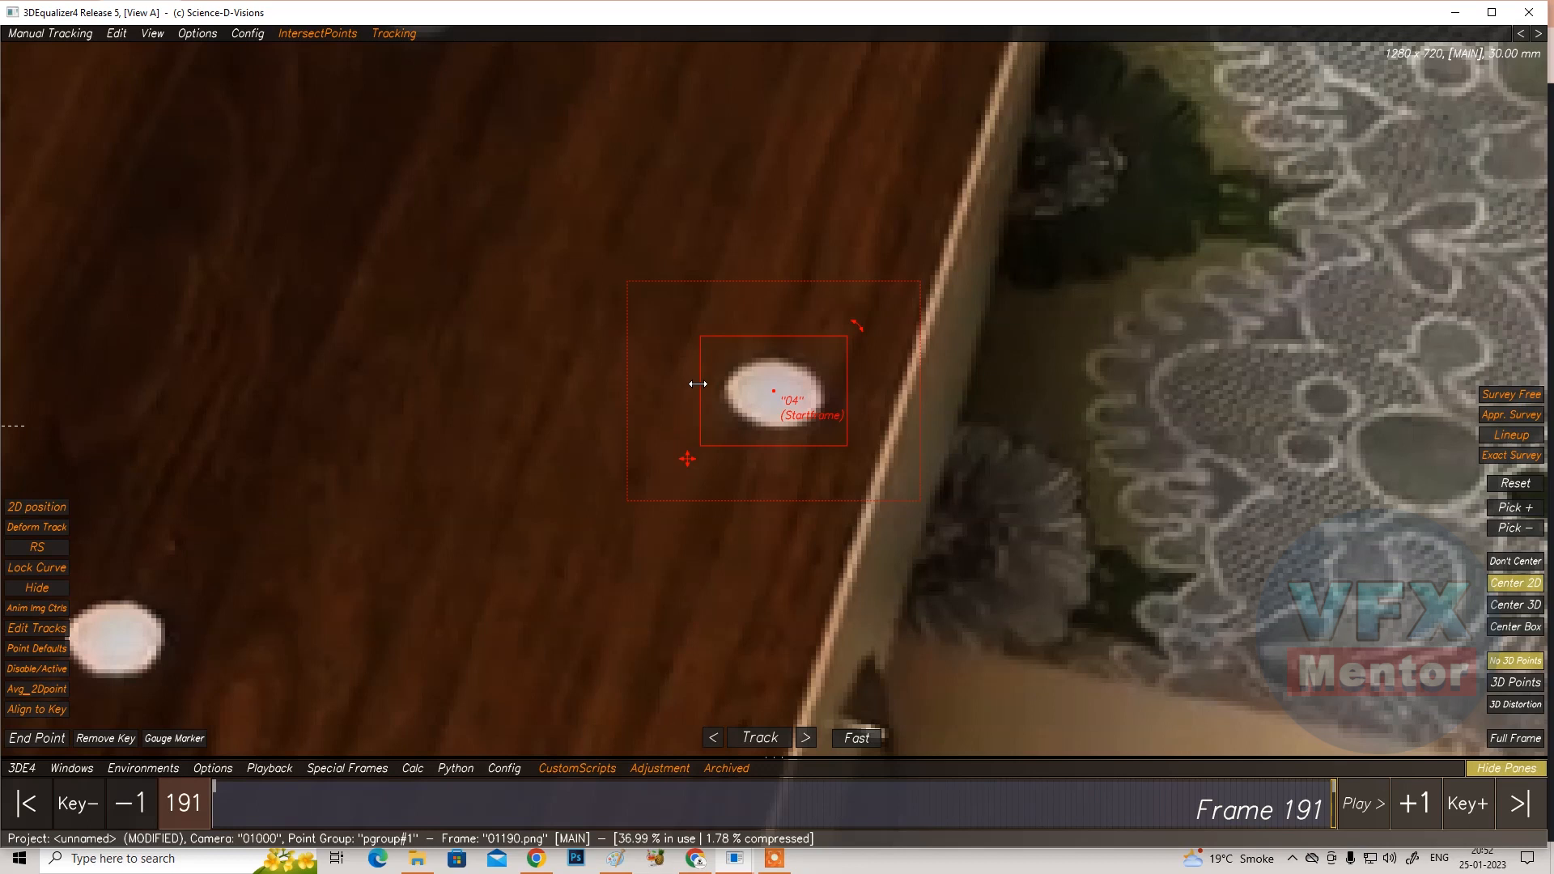
left_click_drag(698, 383, 718, 383)
left_click_drag(844, 383, 894, 382)
key("space")
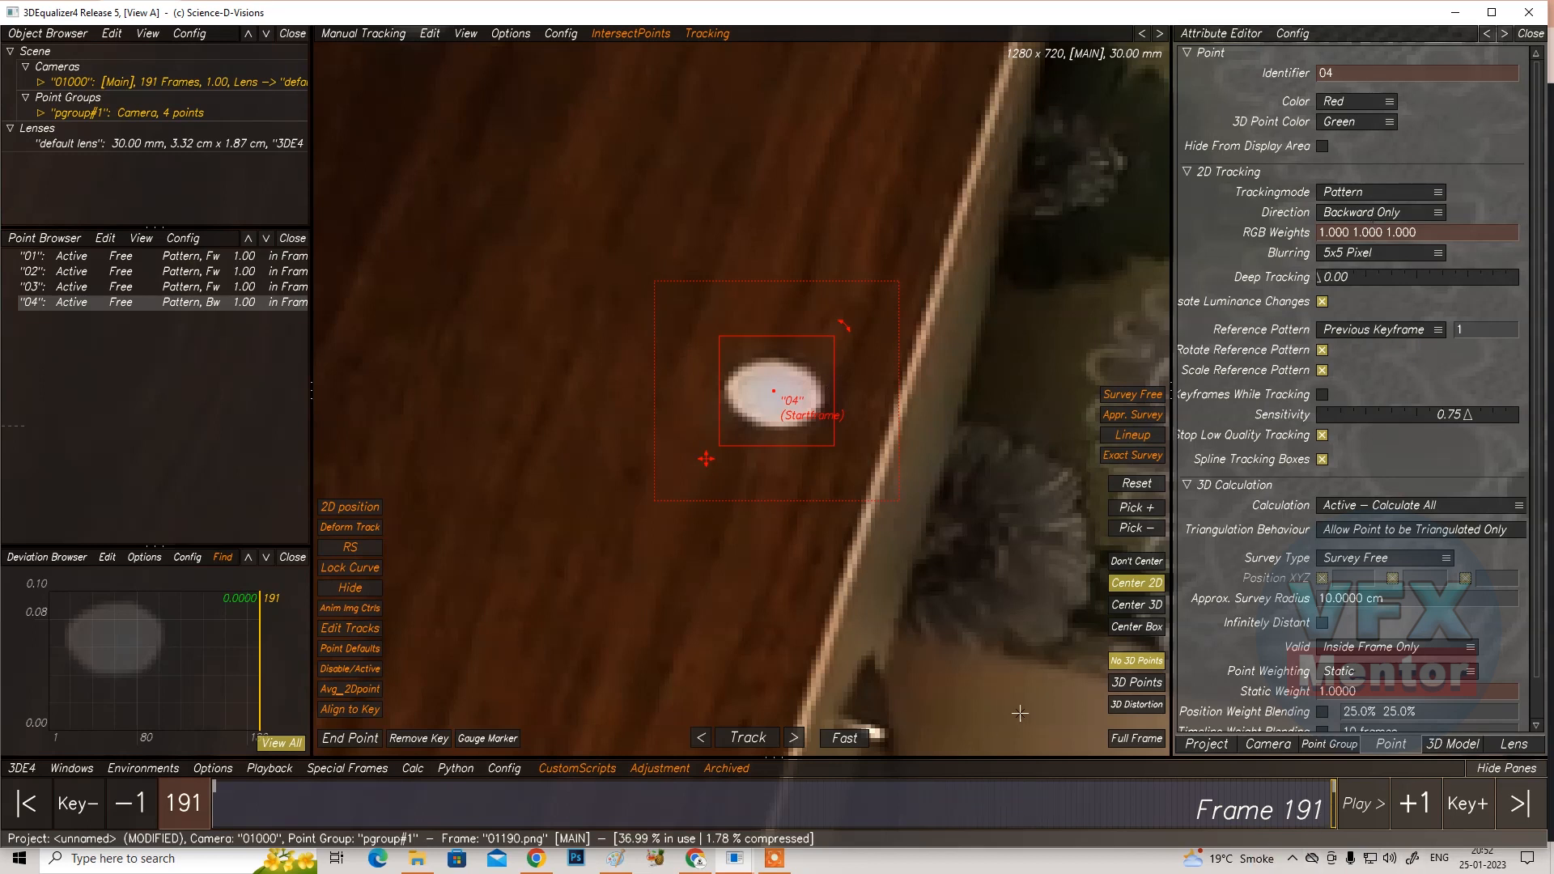
Track the selected drawer-side marker's point backward from frame 191 to frame 1
left_click(741, 740)
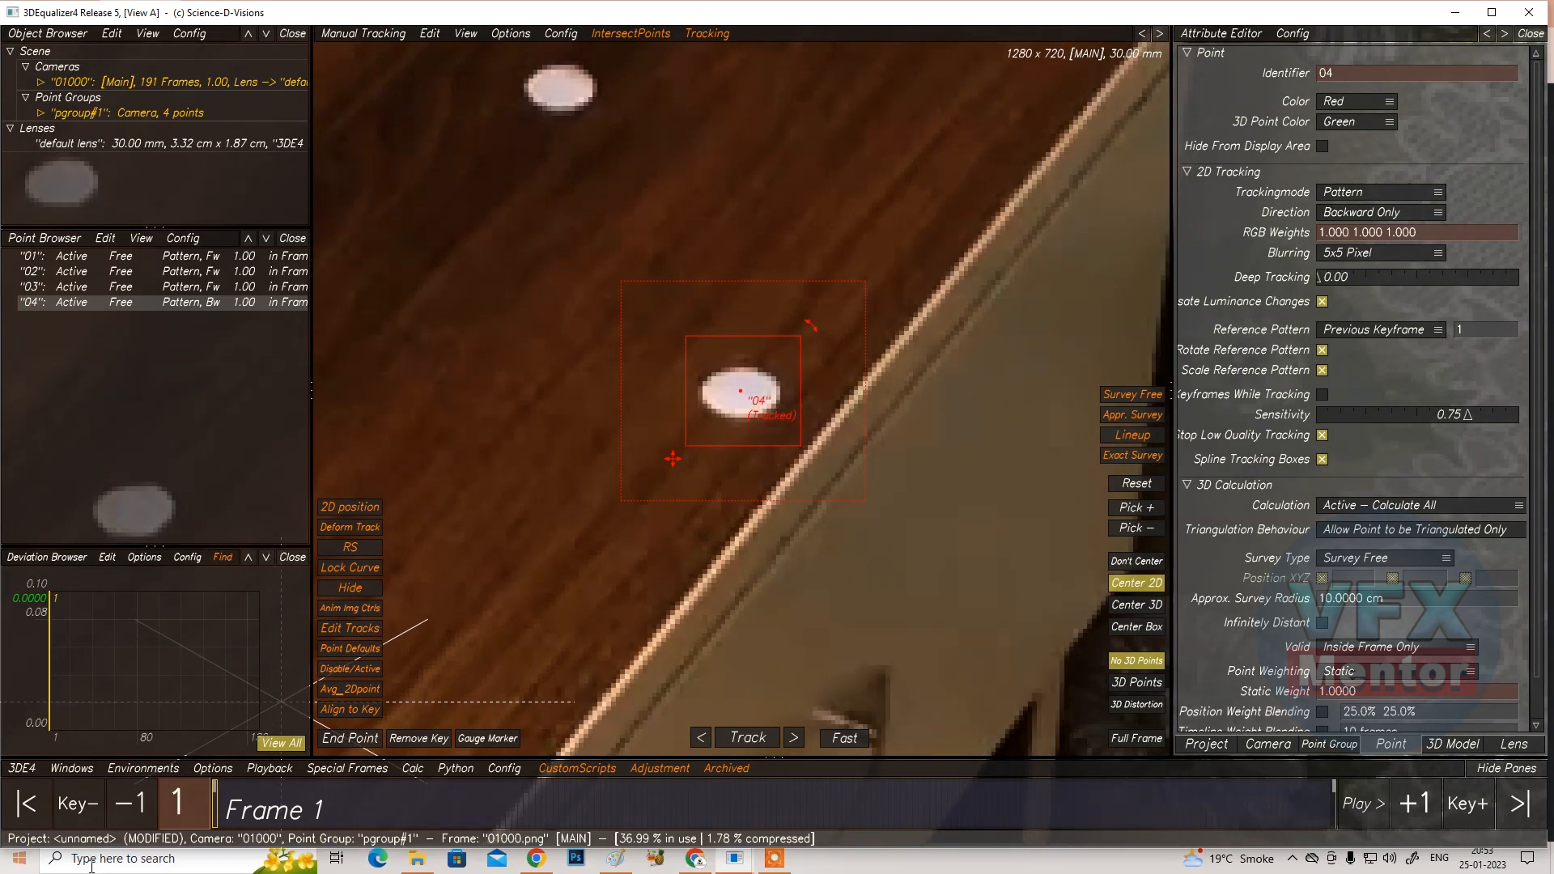
left_click_drag(209, 811, 188, 775)
scroll(844, 337, "down", 5)
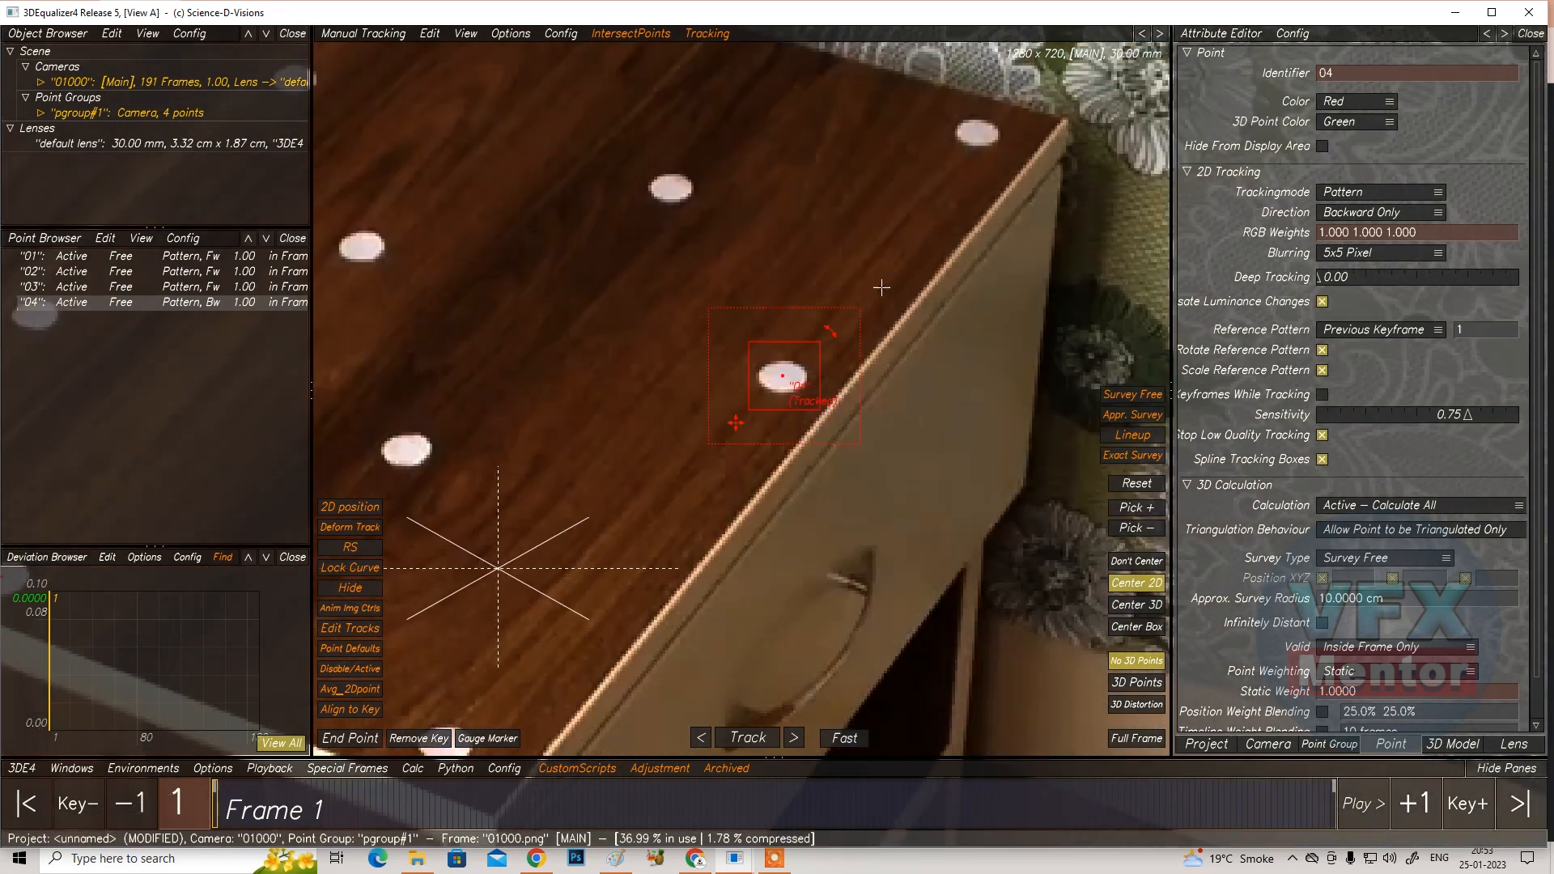
Place a tracking point on the cabinet top's rear drawer-side corner marker at frame 1 and track it forward
scroll(939, 214, "up", 6)
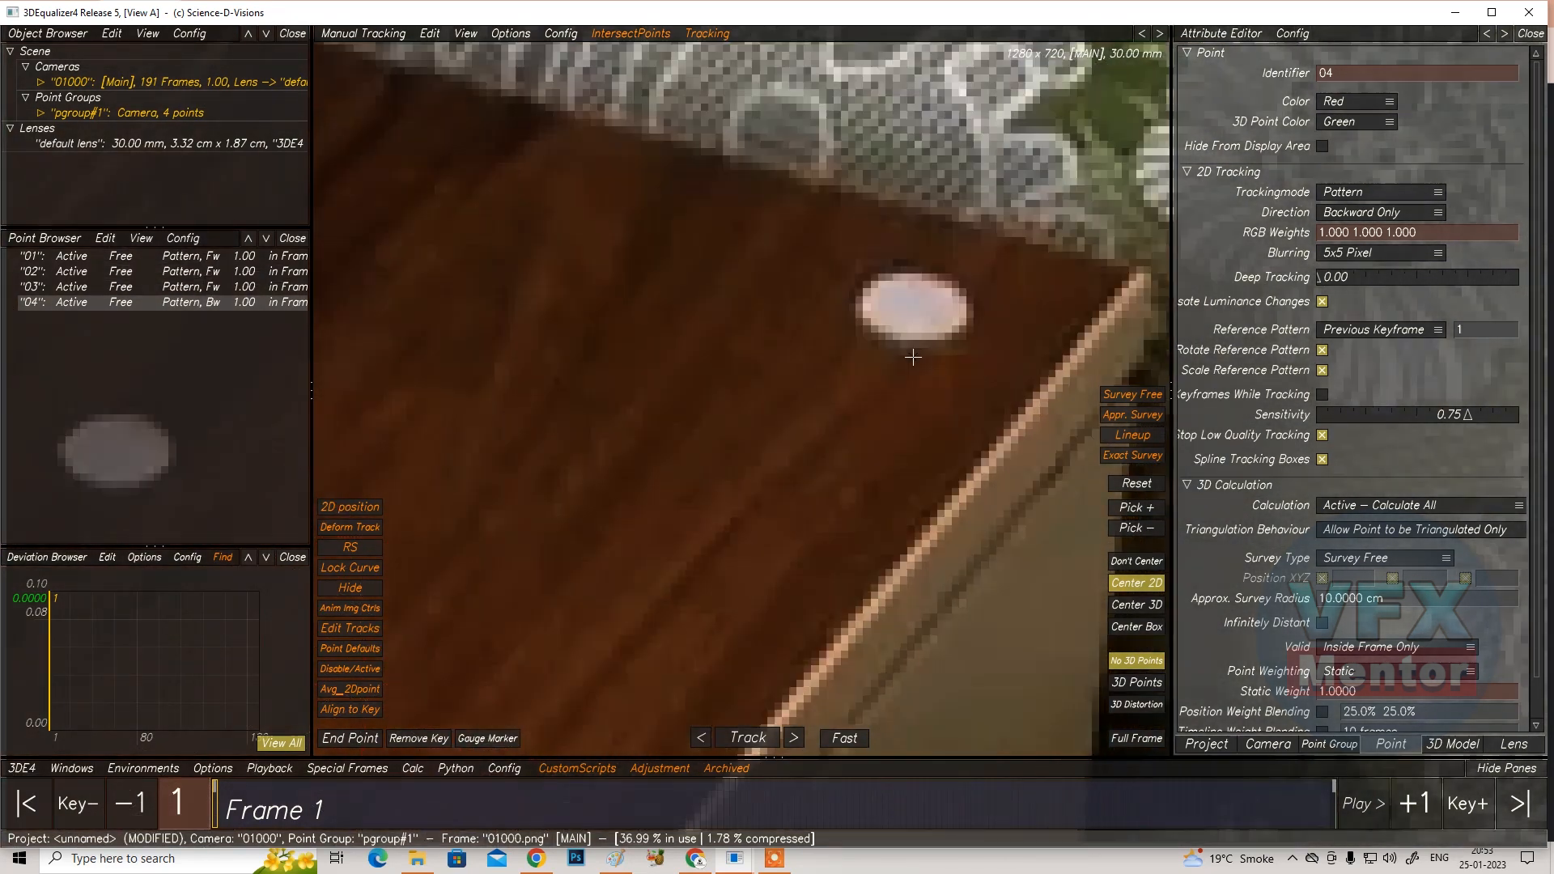
left_click(911, 304, "ctrl")
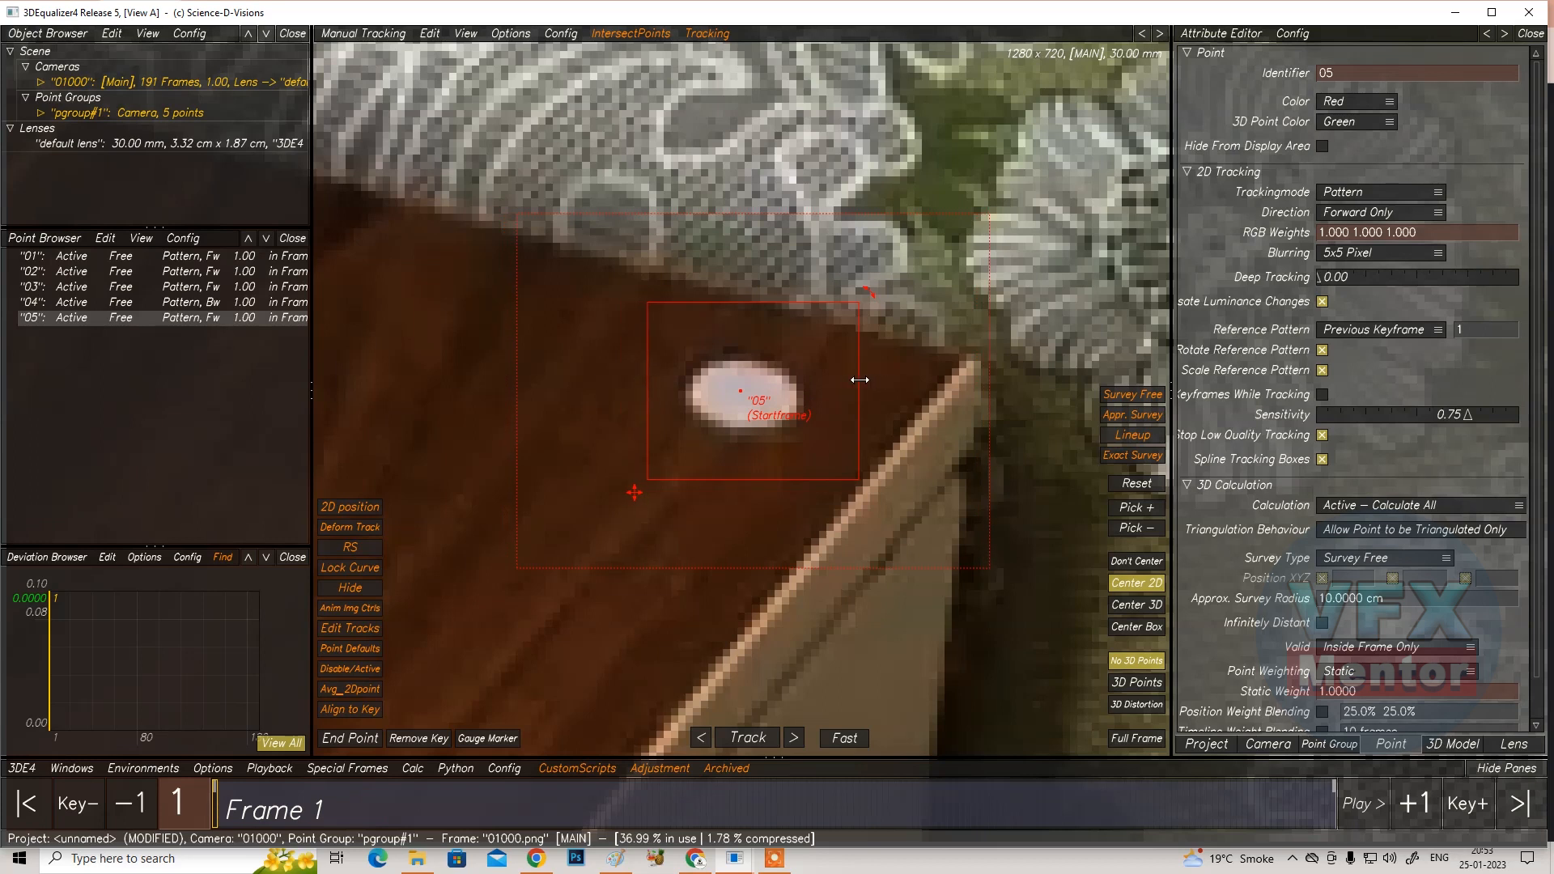
left_click(743, 738)
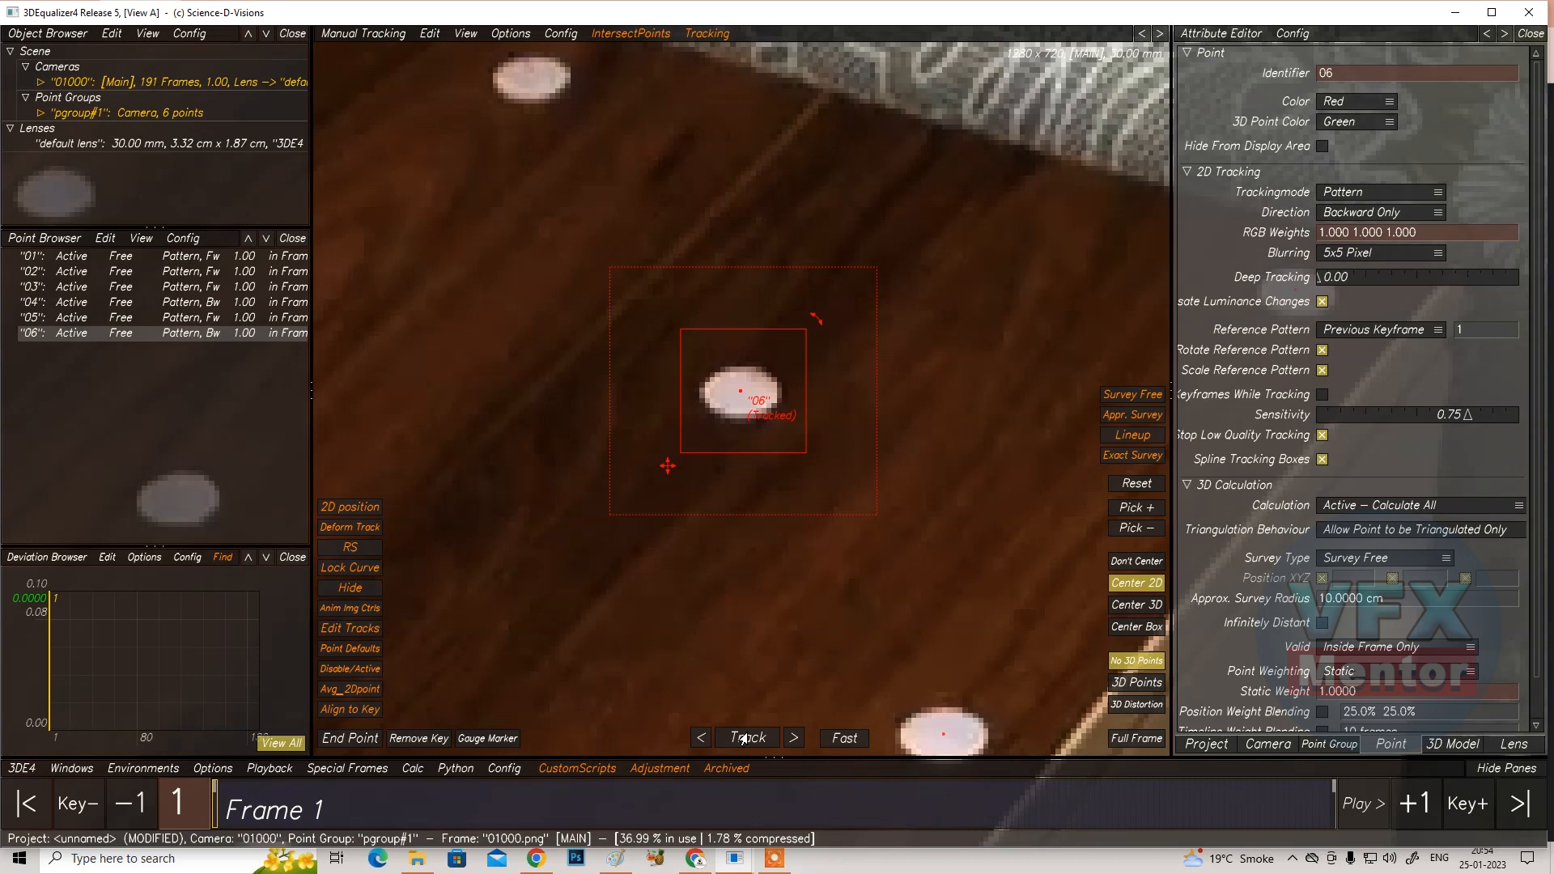
Place a tracking point on the middle marker of the cabinet top's bed-side edge at frame 1 and track it forward
scroll(734, 501, "up", 2)
scroll(735, 502, "down", 5)
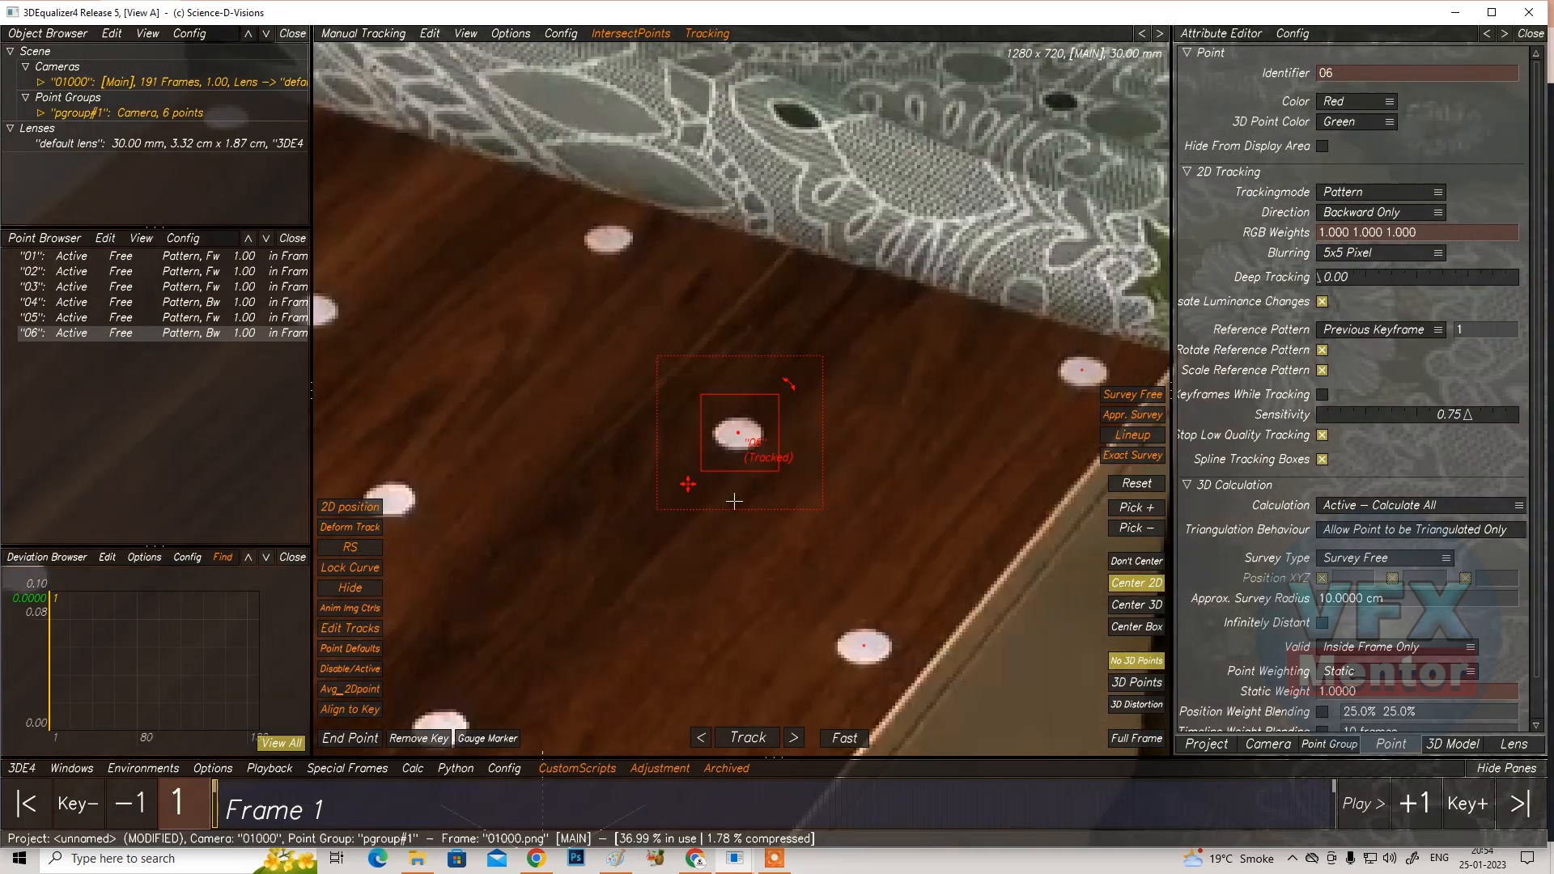
left_click(610, 239, "ctrl")
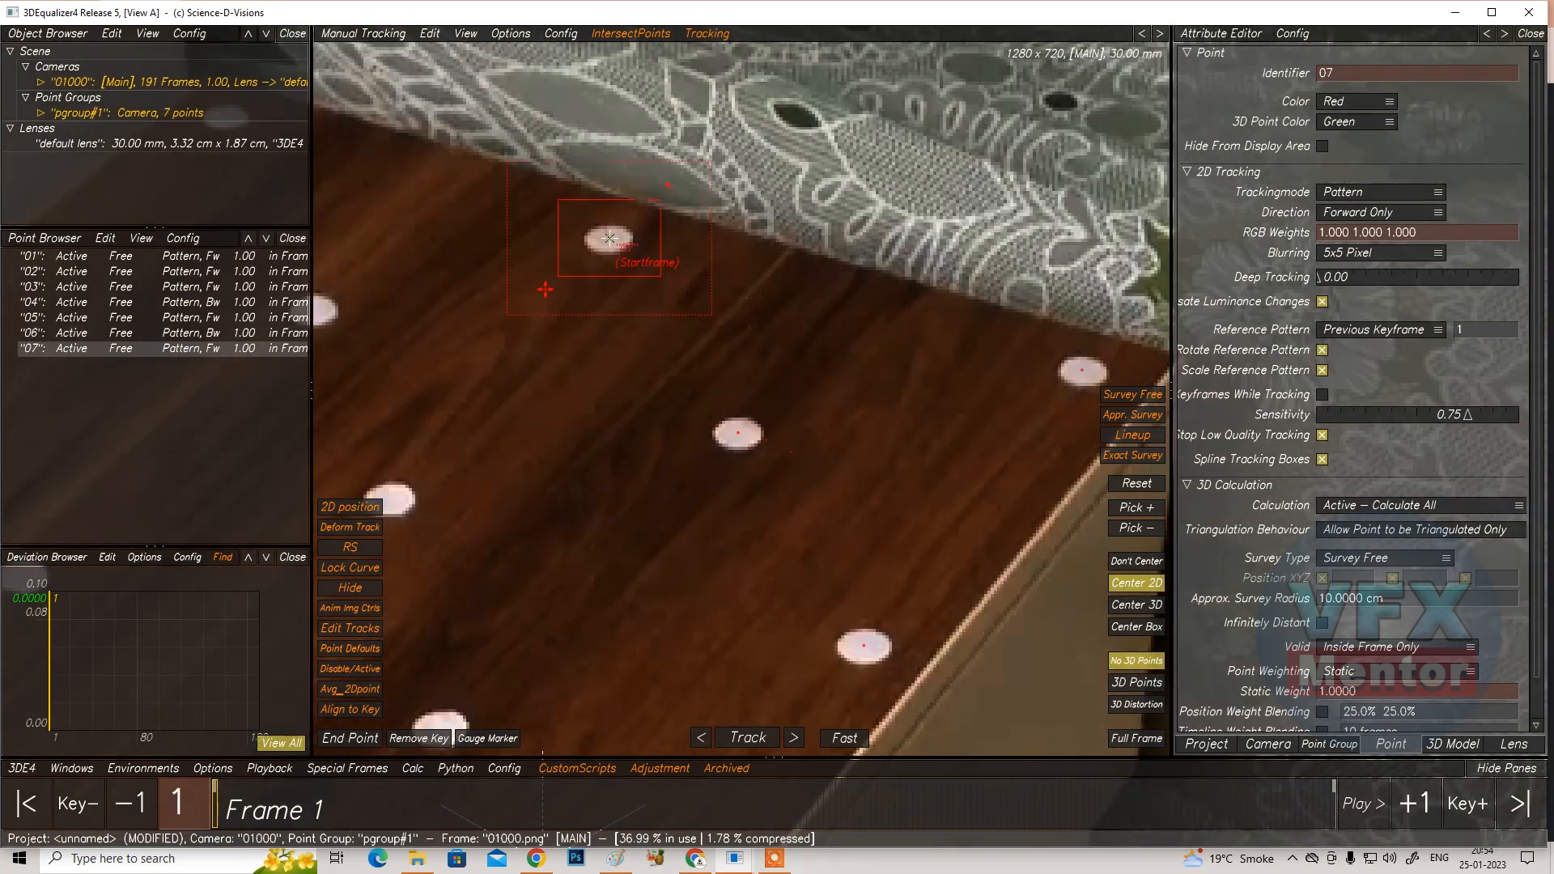
scroll(749, 407, "up", 3)
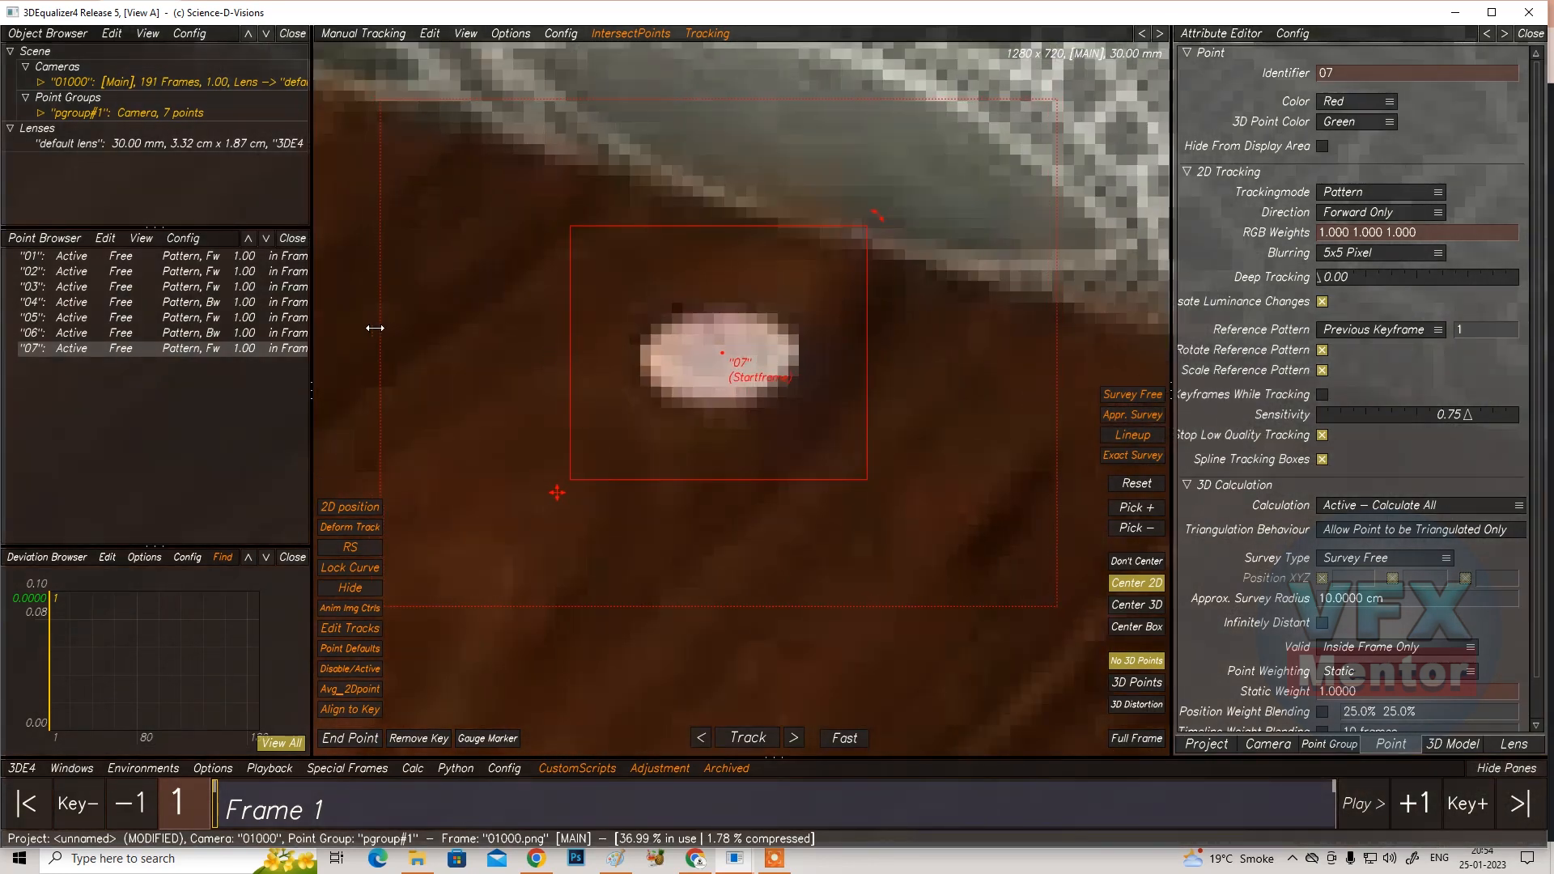
left_click(743, 737)
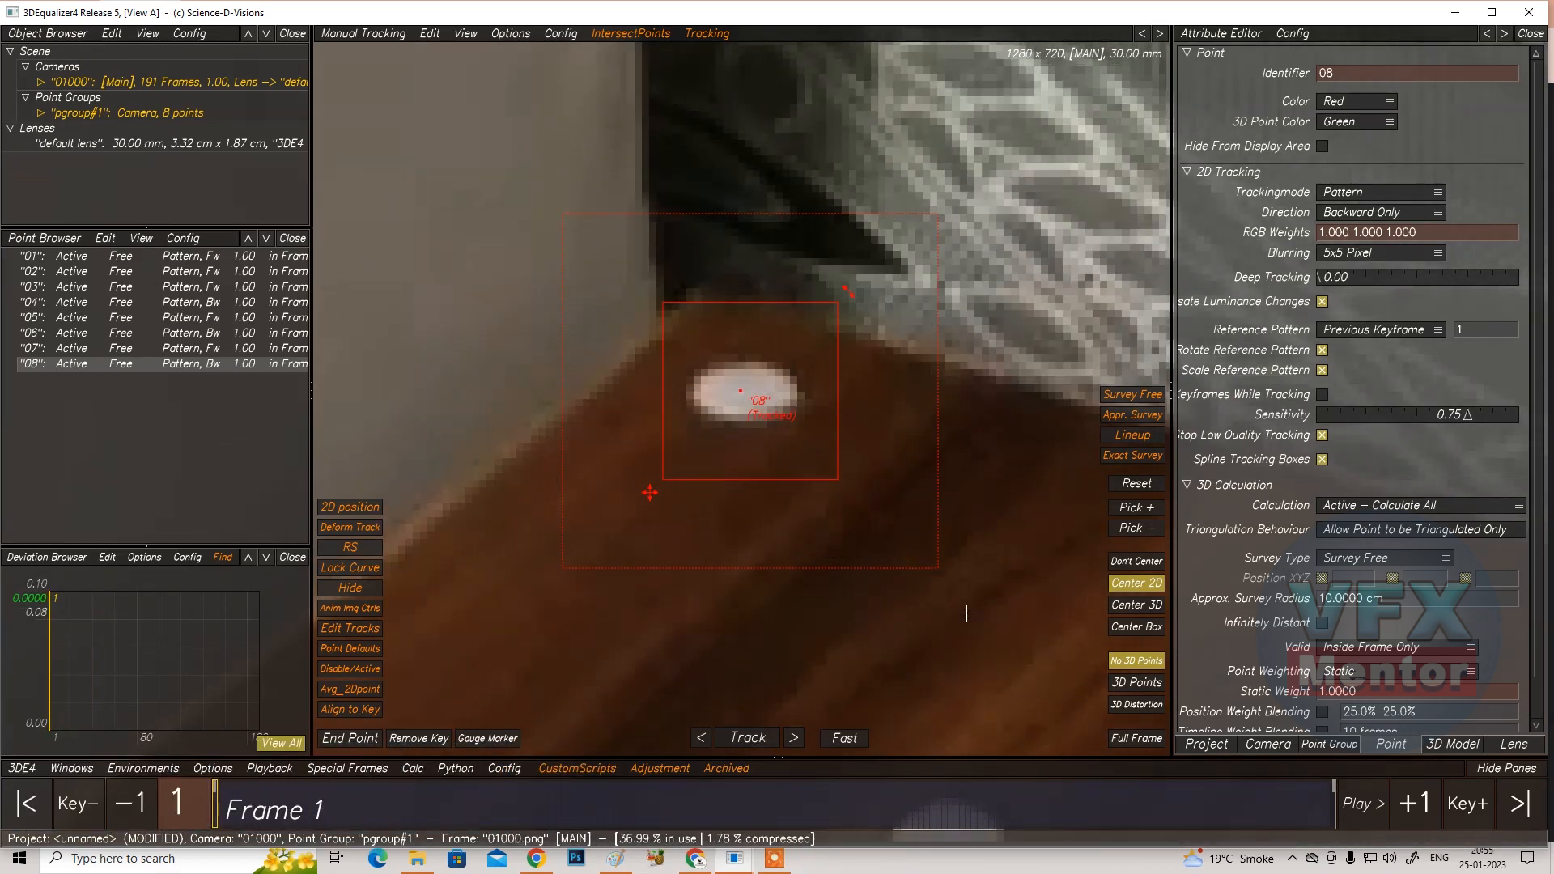
Place a tracking point on the untracked marker along the cabinet top's wall-side edge at frame 1 and track it forward
scroll(724, 611, "down", 3)
middle_click_drag(679, 549, 812, 423)
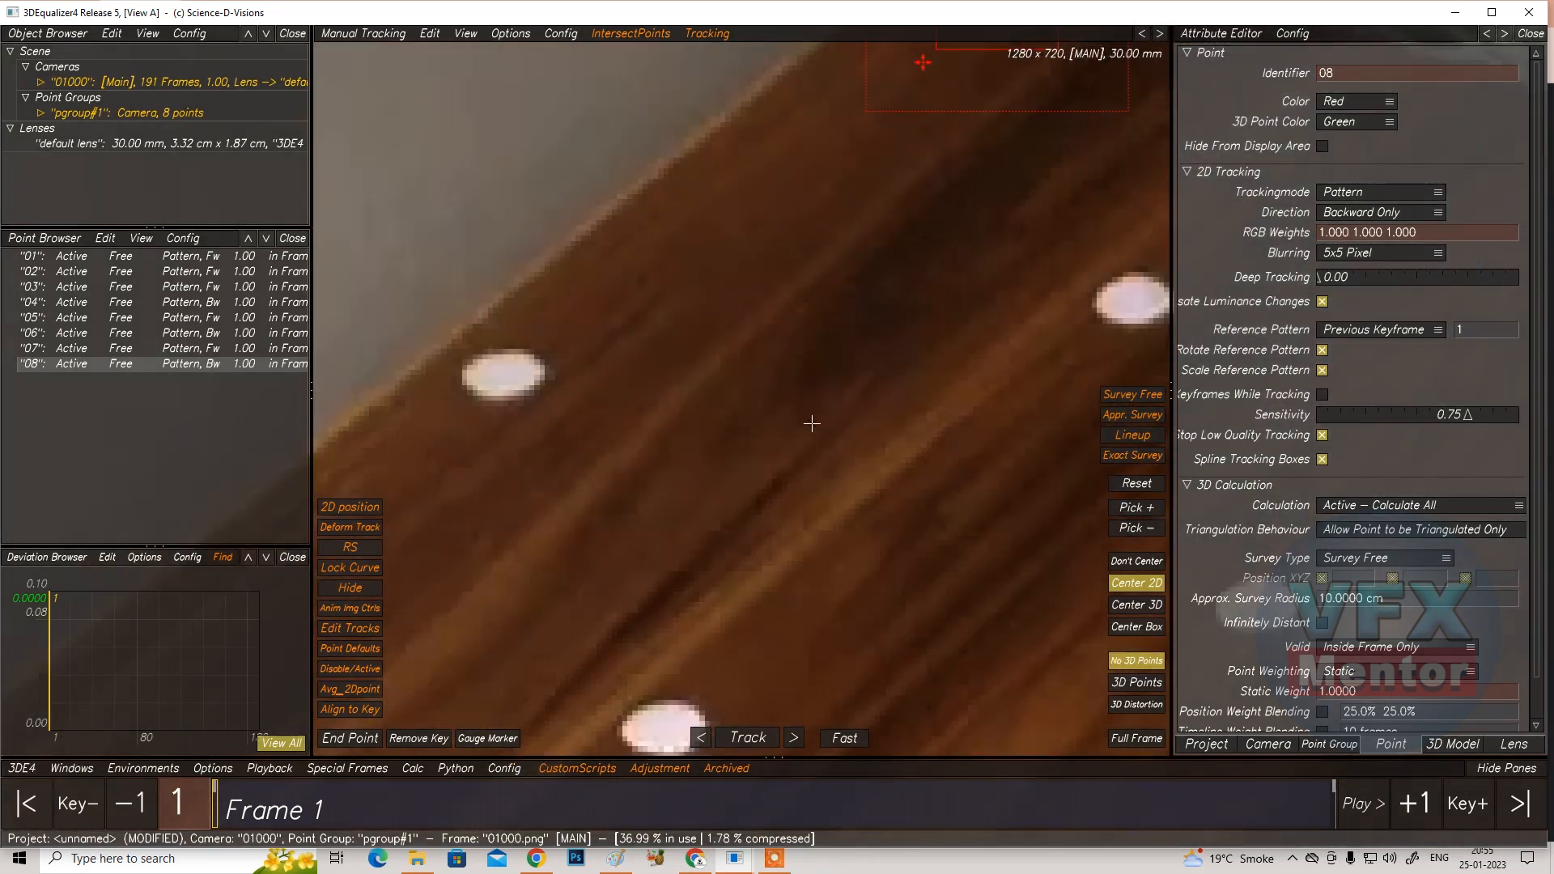
left_click(501, 371, "ctrl")
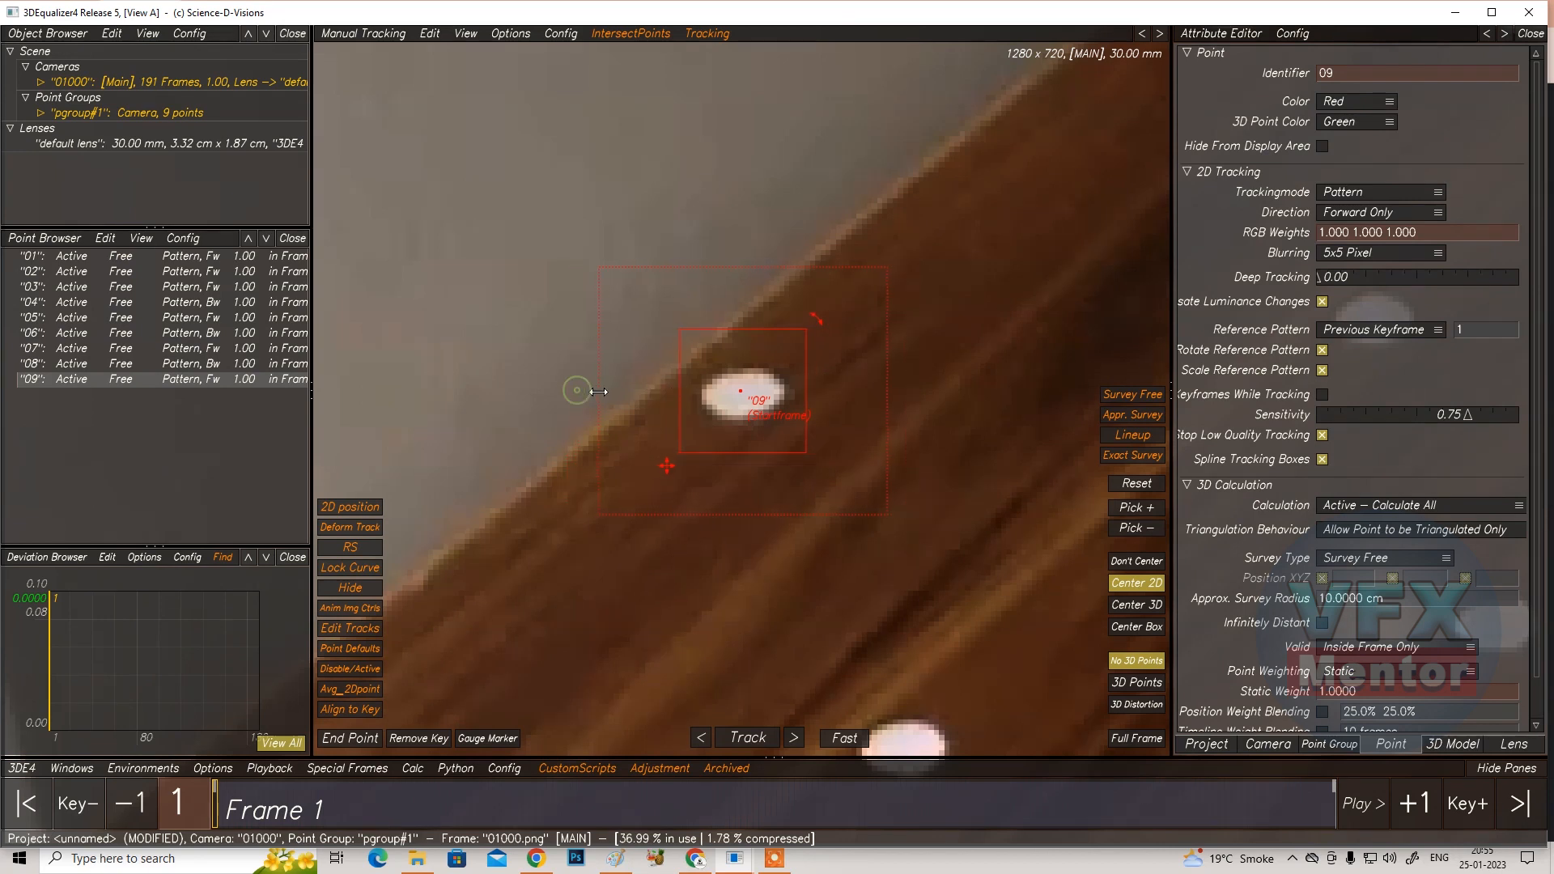
left_click(743, 738)
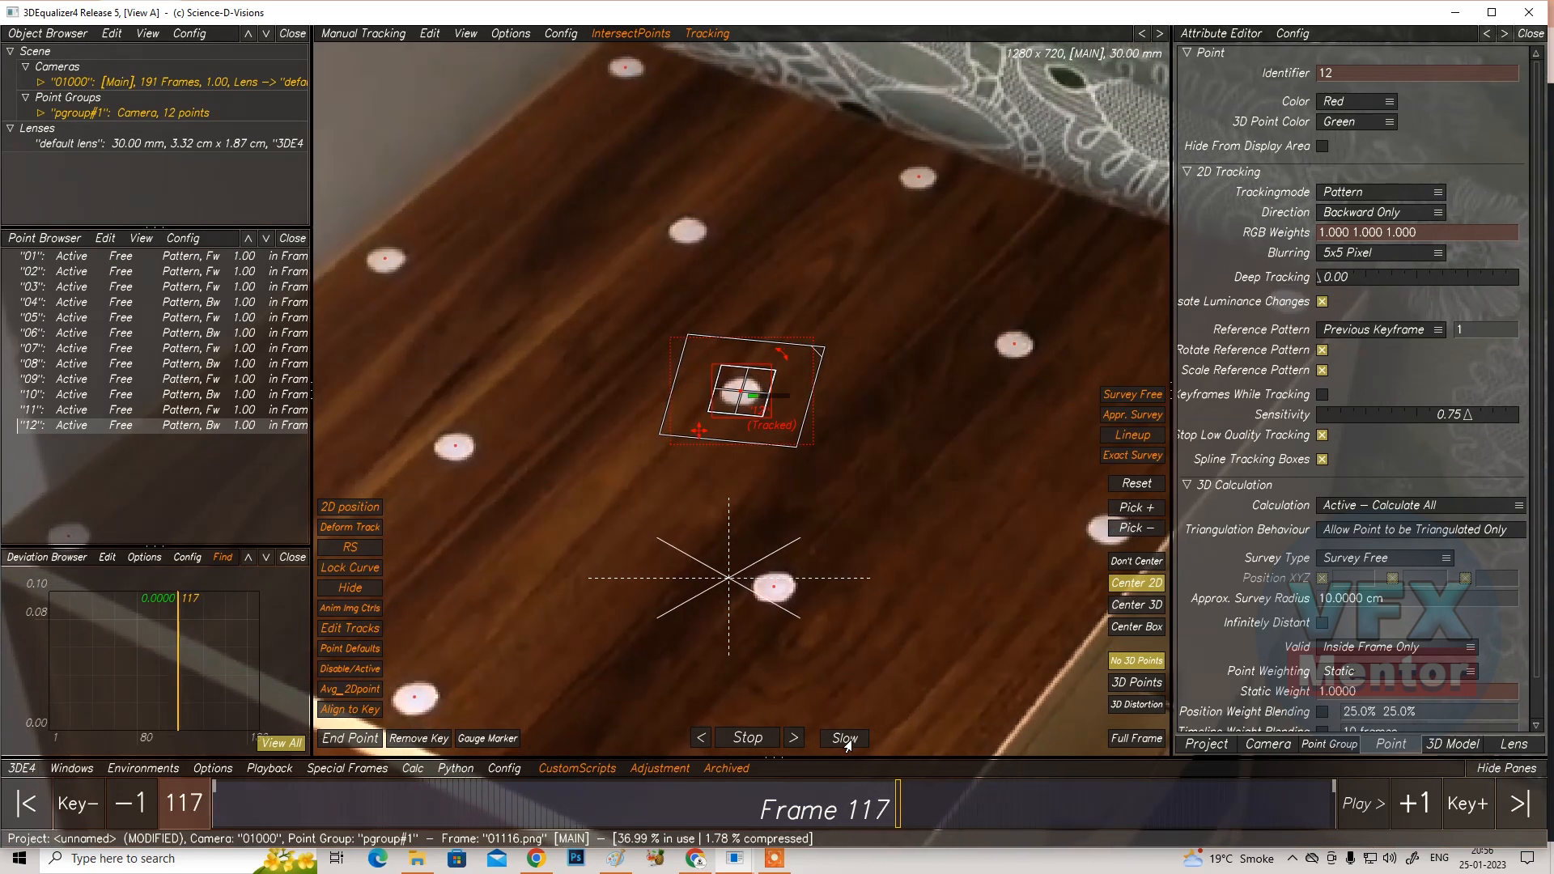
Toggle the tracking speed, place a point on the inner marker nearest the wall-and-bed corner at frame 1, and track it forward to frame 191
left_click(846, 738)
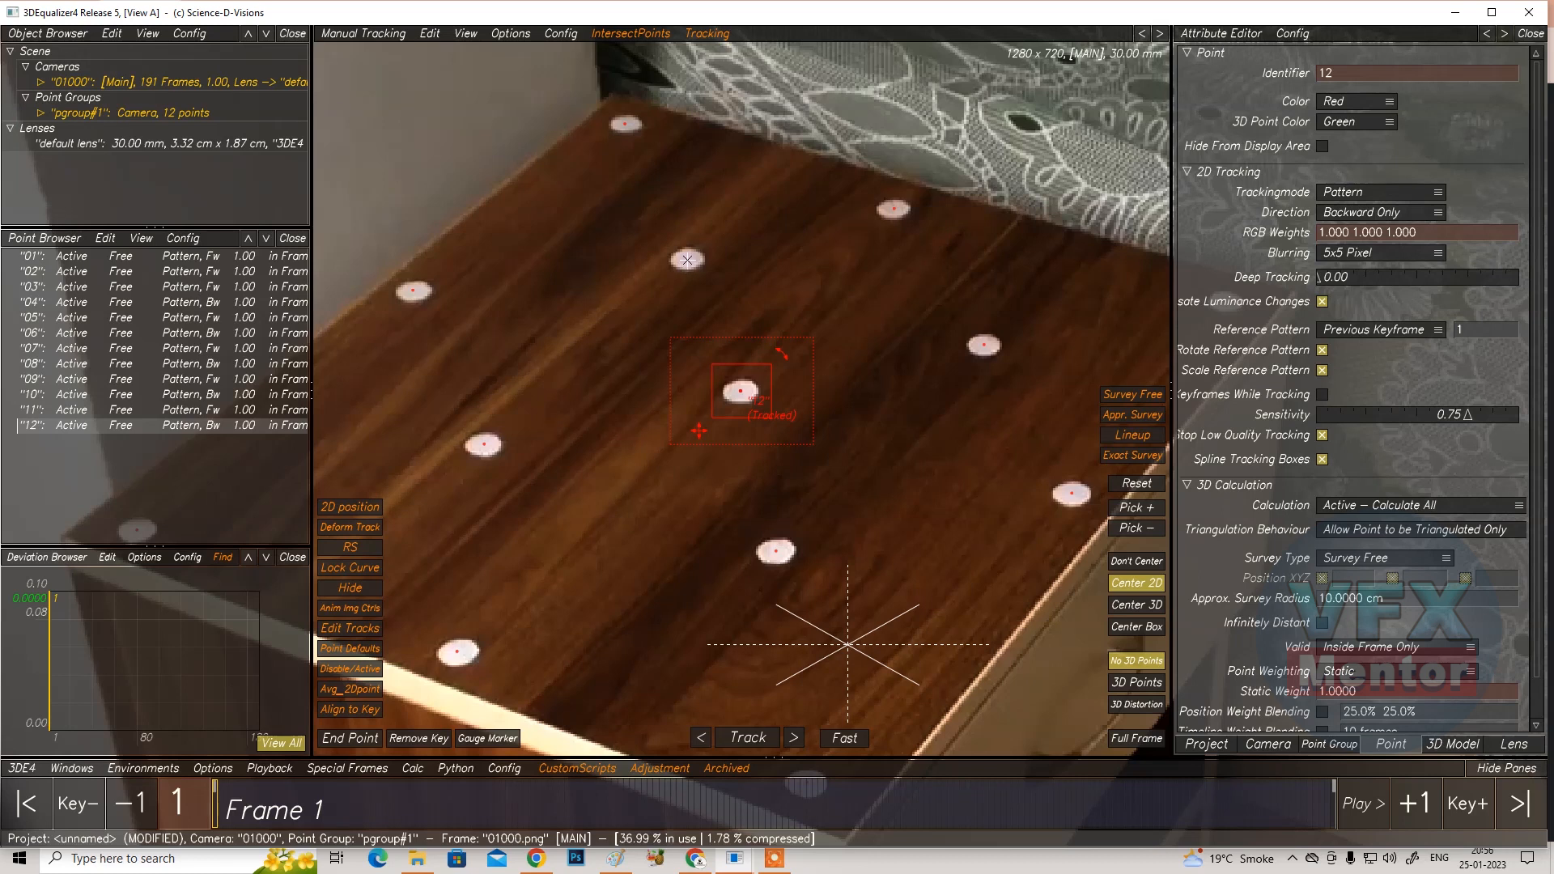
left_click(687, 260, "ctrl")
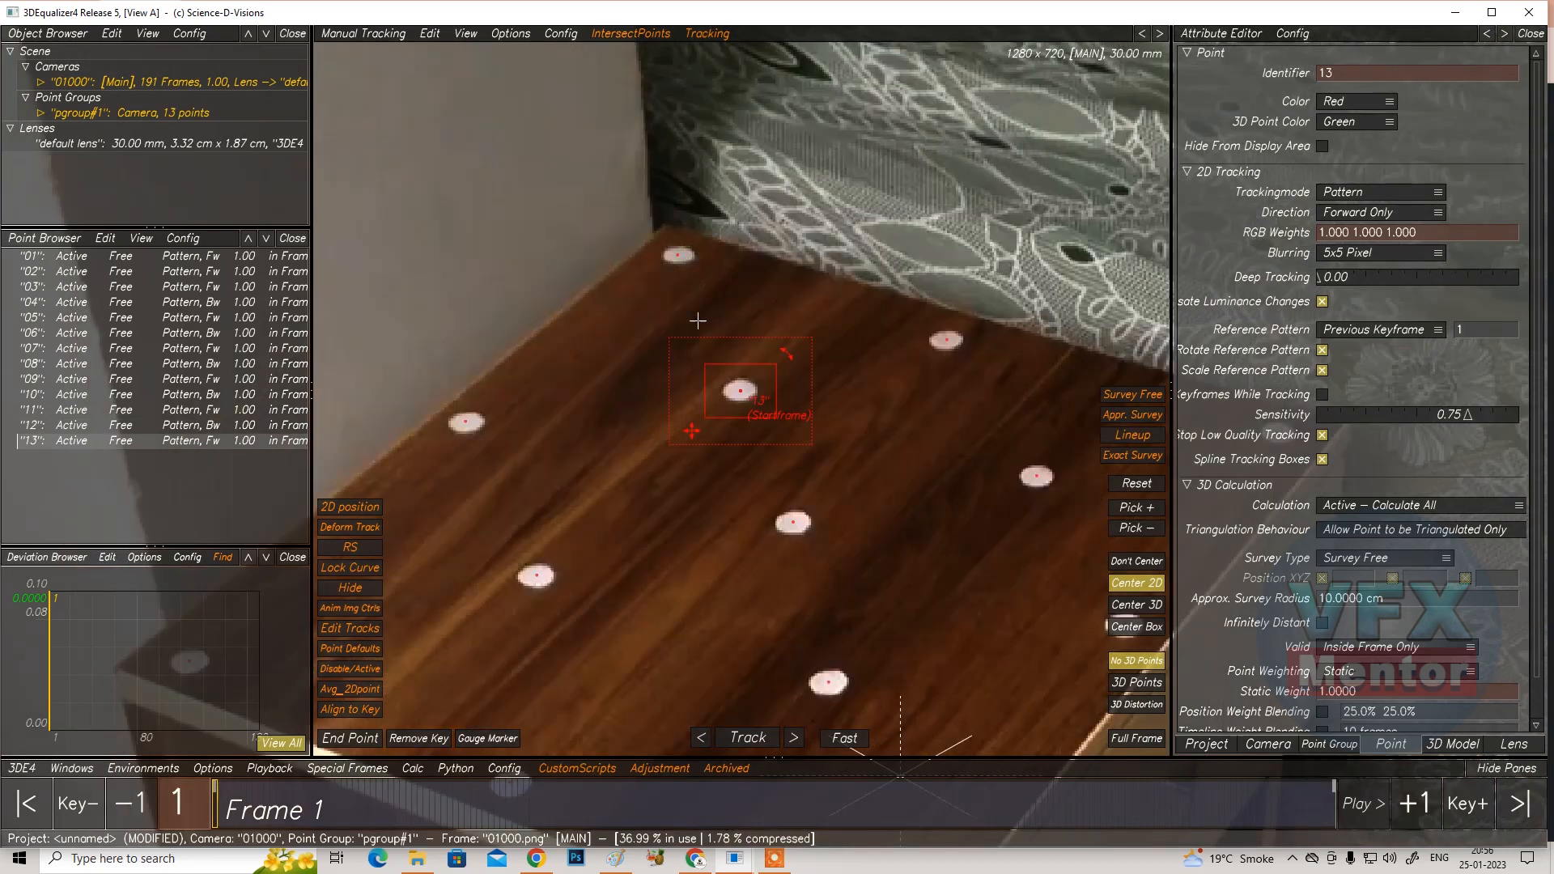
scroll(744, 397, "up", 5)
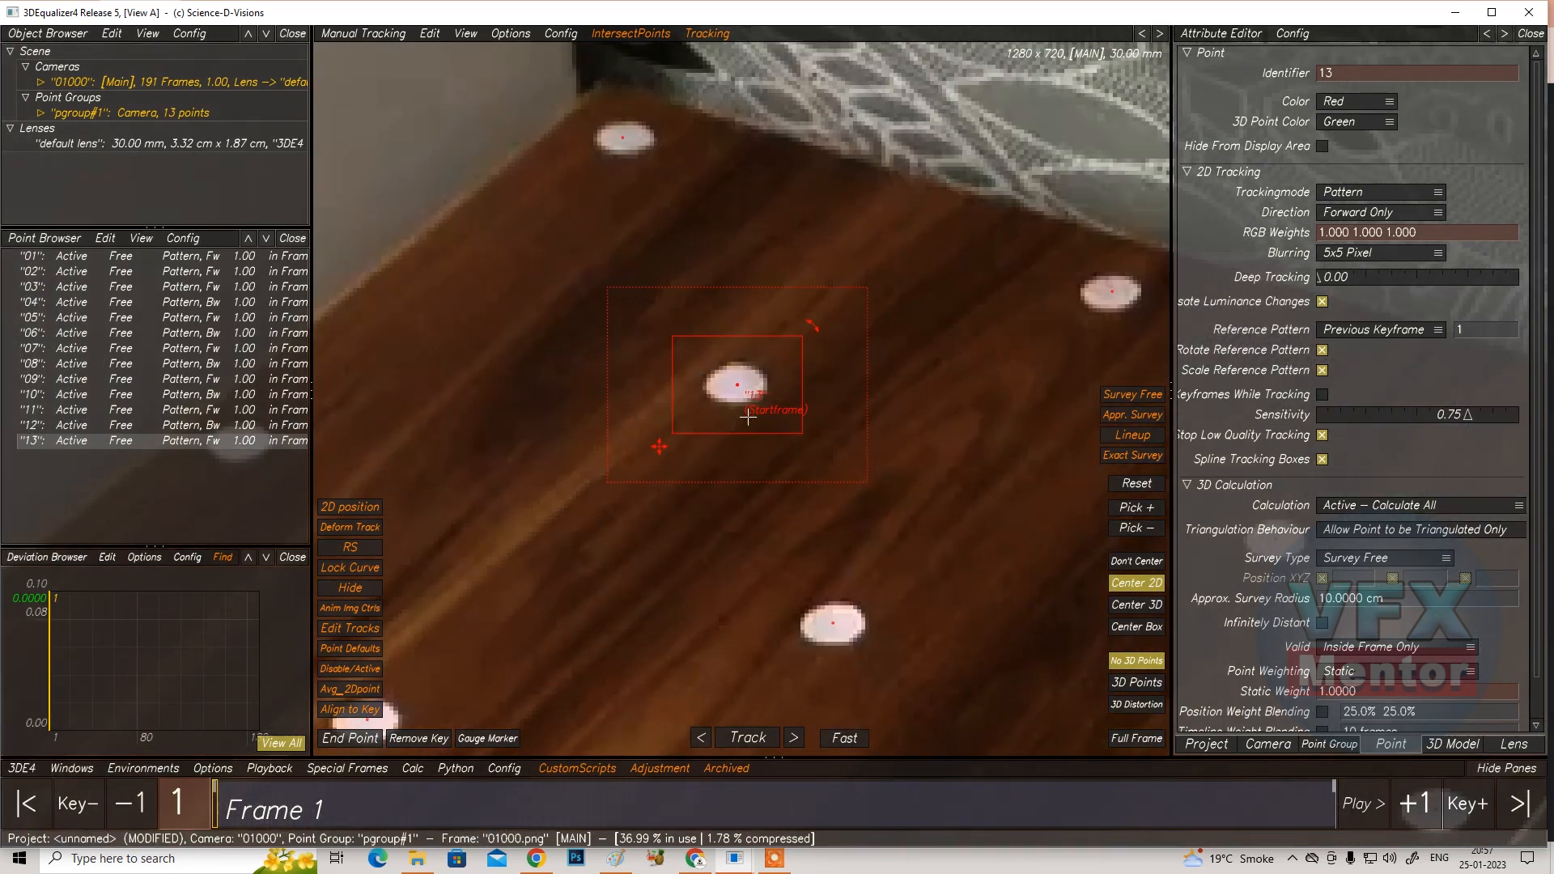
left_click(751, 740)
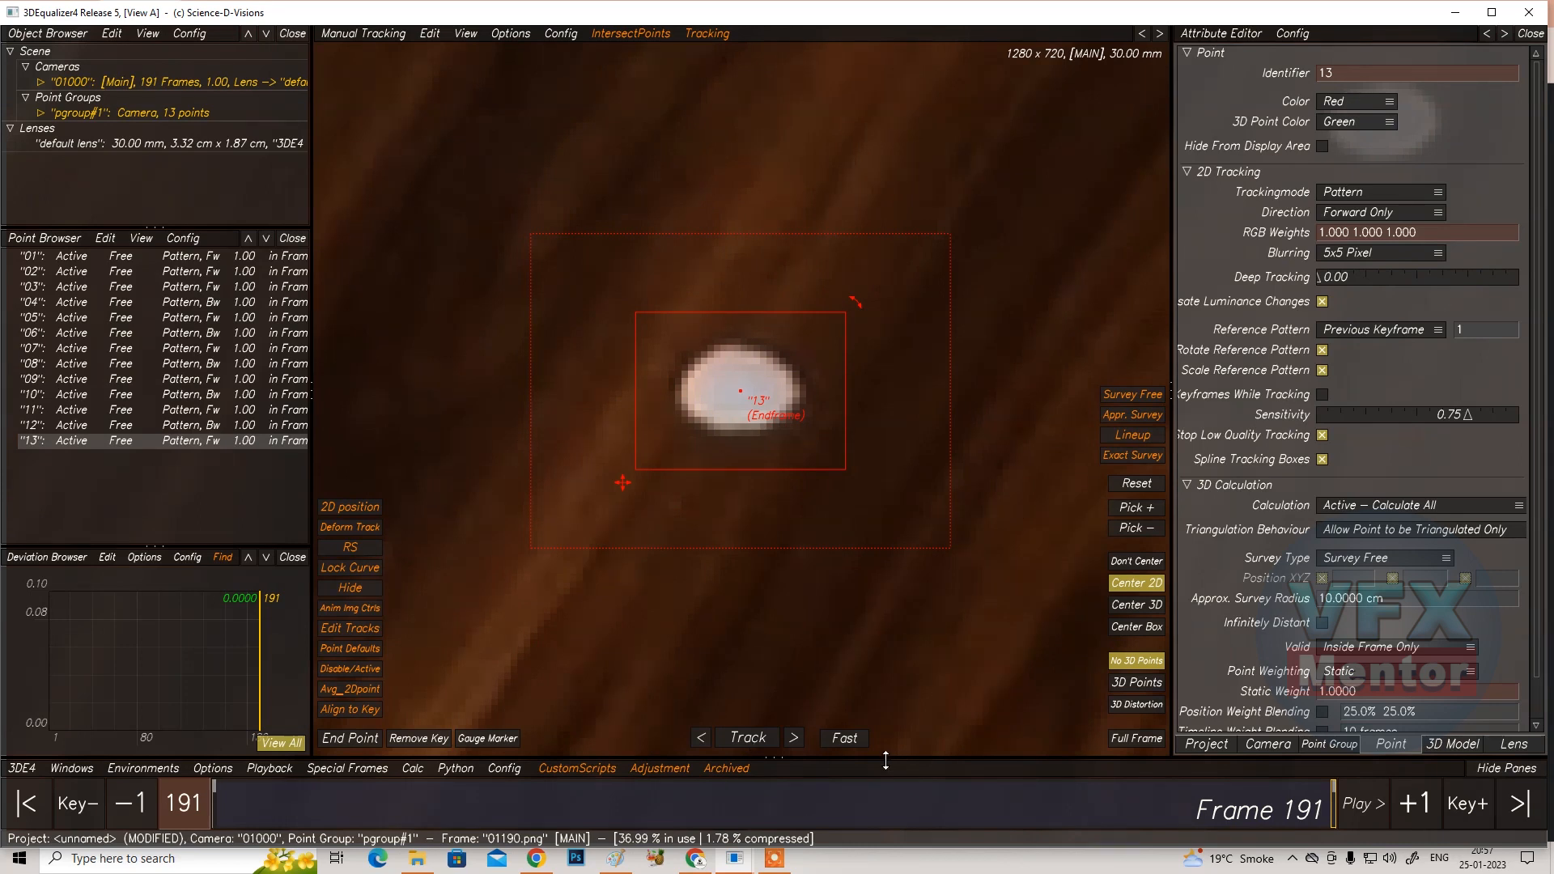
Examine the tracked cabinet-top markers and the surrounding bed cover at frame 191 for further trackable features
scroll(792, 490, "down", 5)
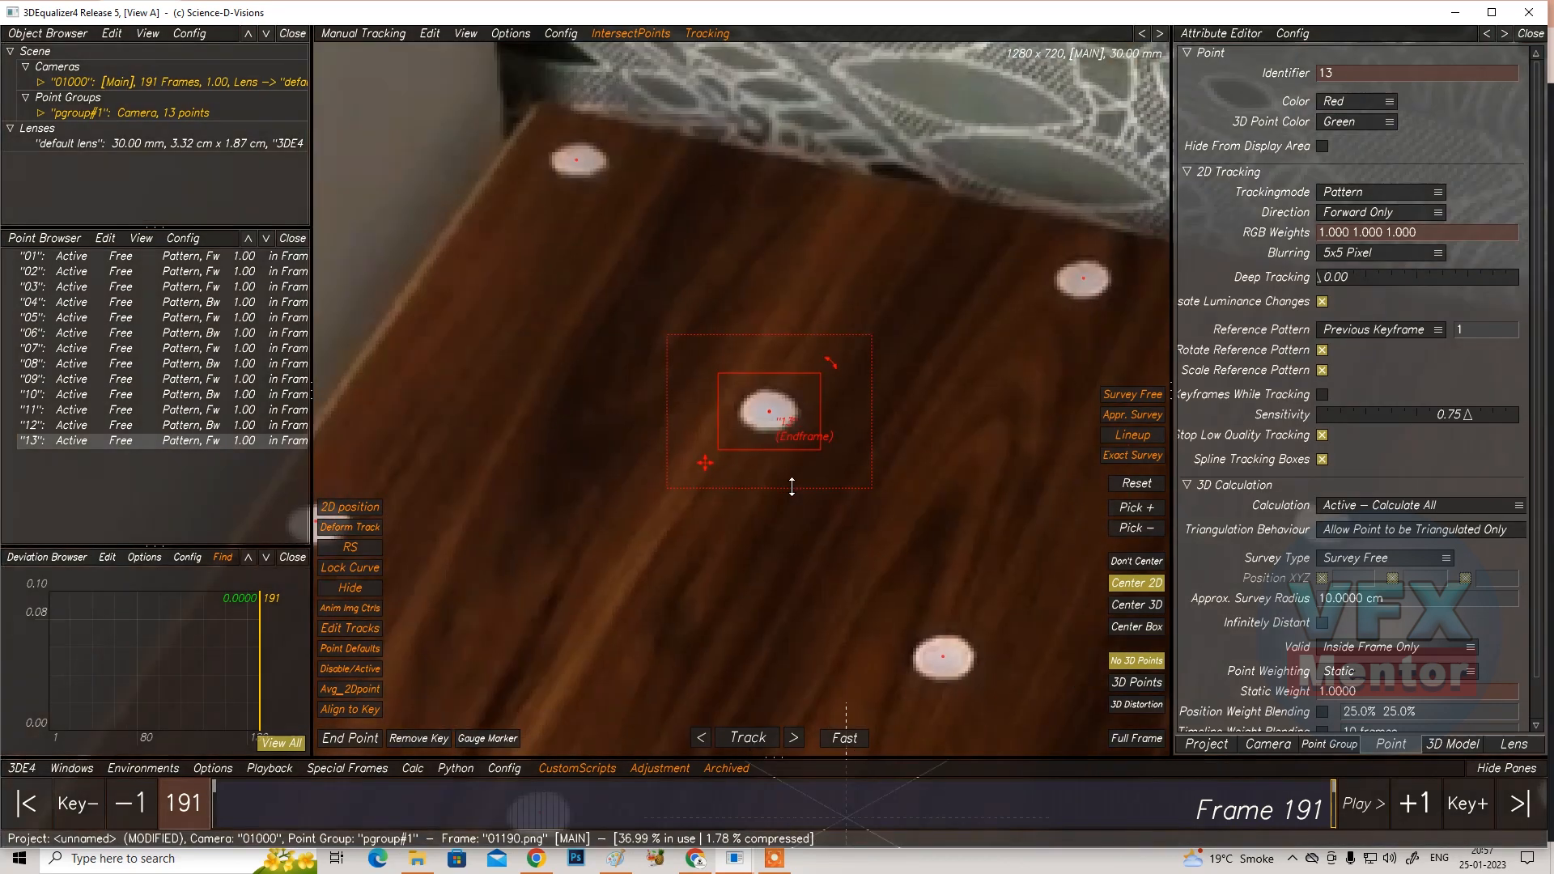
scroll(794, 500, "down", 5)
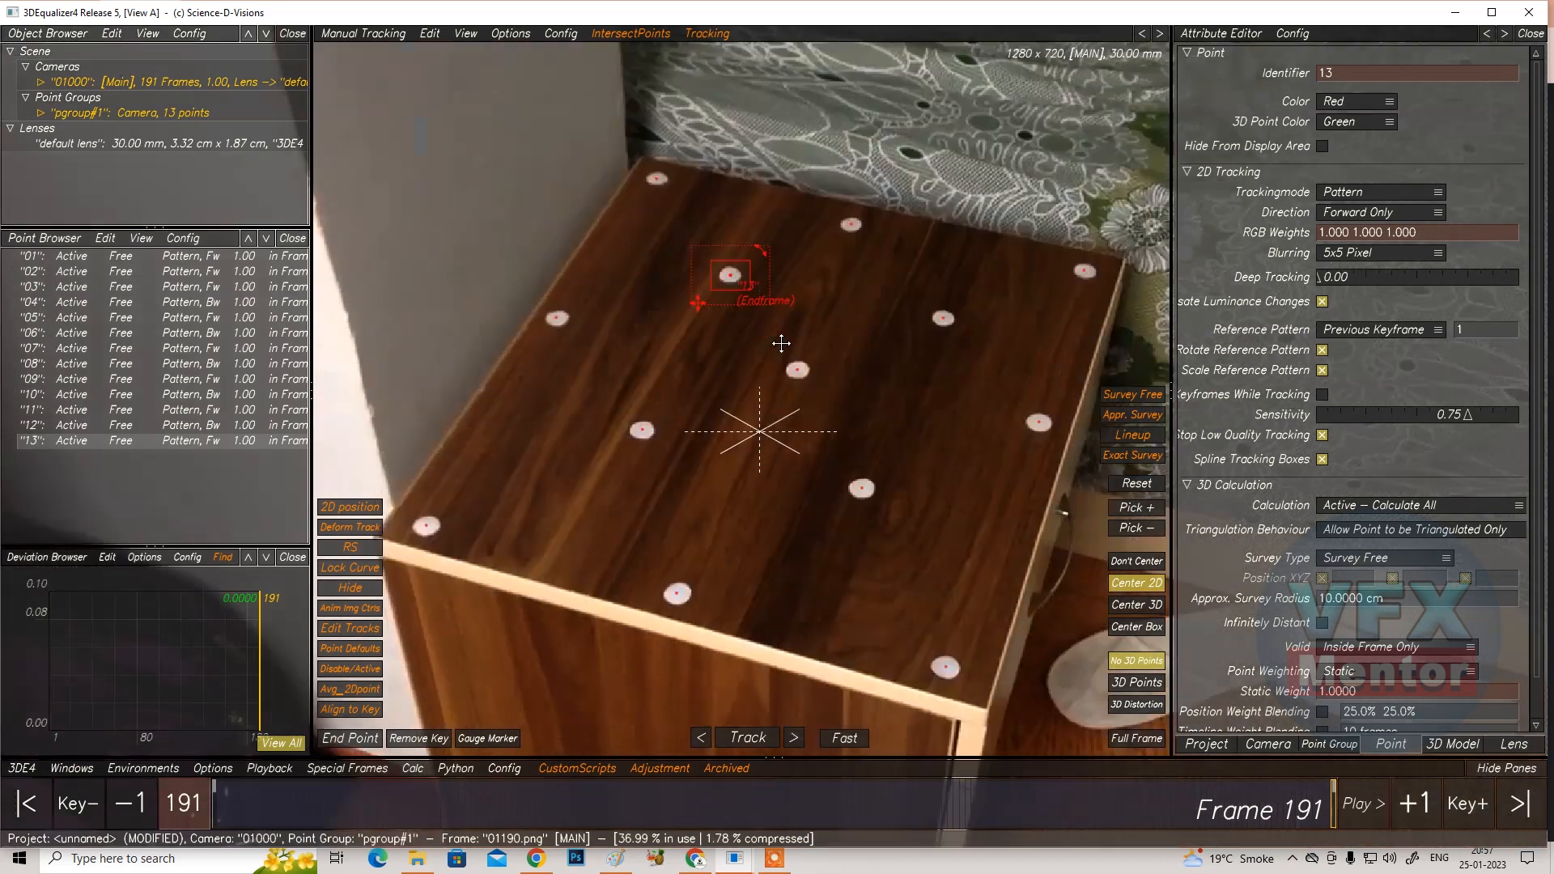
scroll(797, 548, "down", 4)
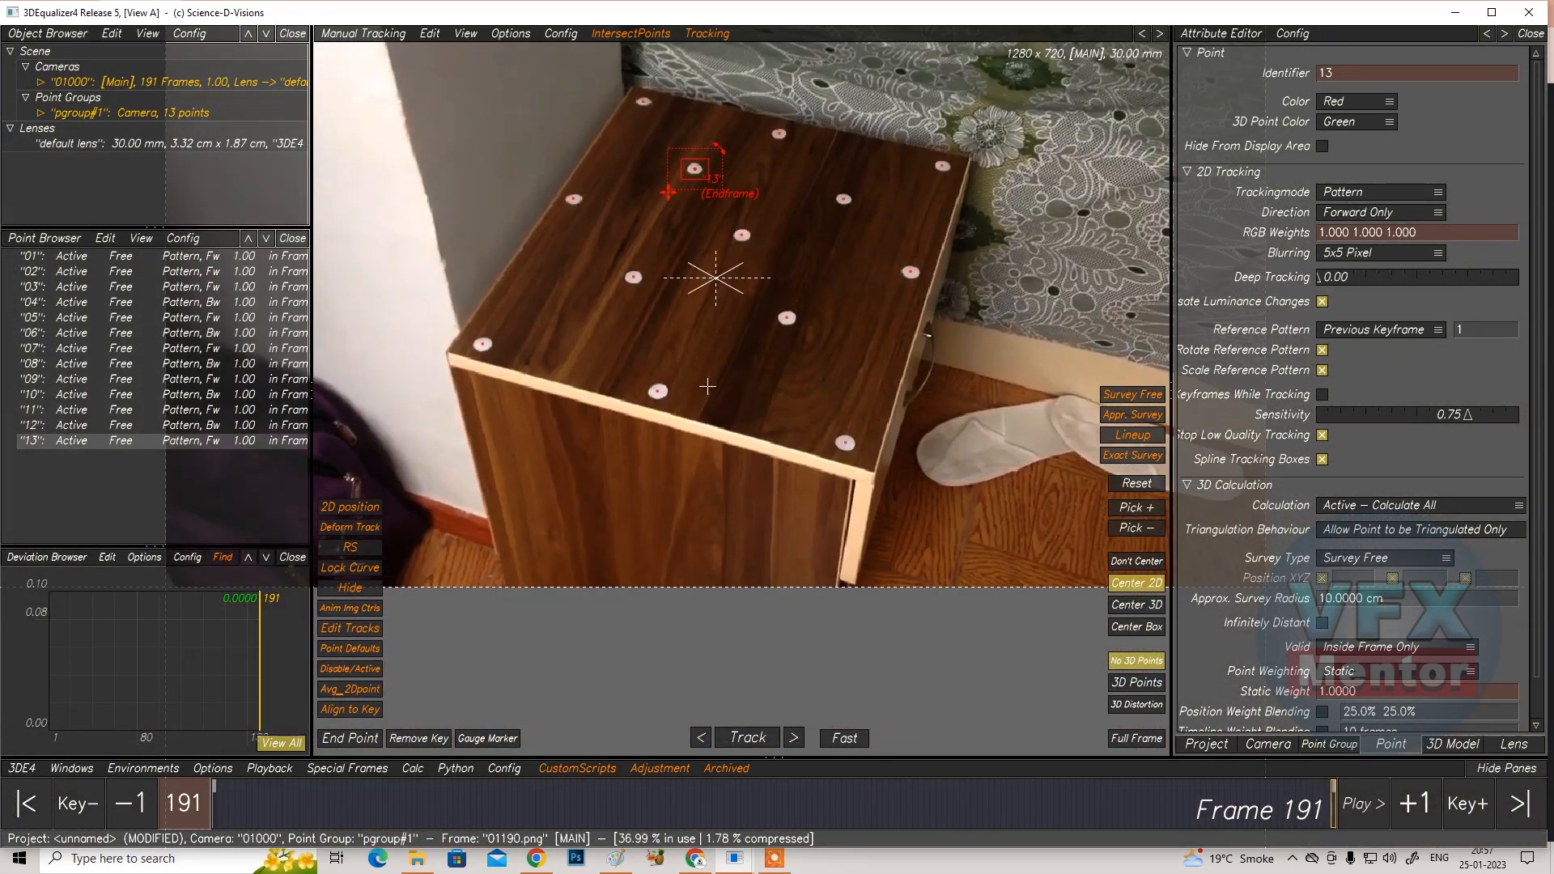
scroll(703, 422, "up", 3)
middle_click_drag(876, 422, 731, 457)
scroll(822, 396, "up", 3)
scroll(842, 396, "down", 3)
middle_click_drag(893, 396, 907, 230)
scroll(531, 376, "down", 2)
scroll(559, 395, "up", 1)
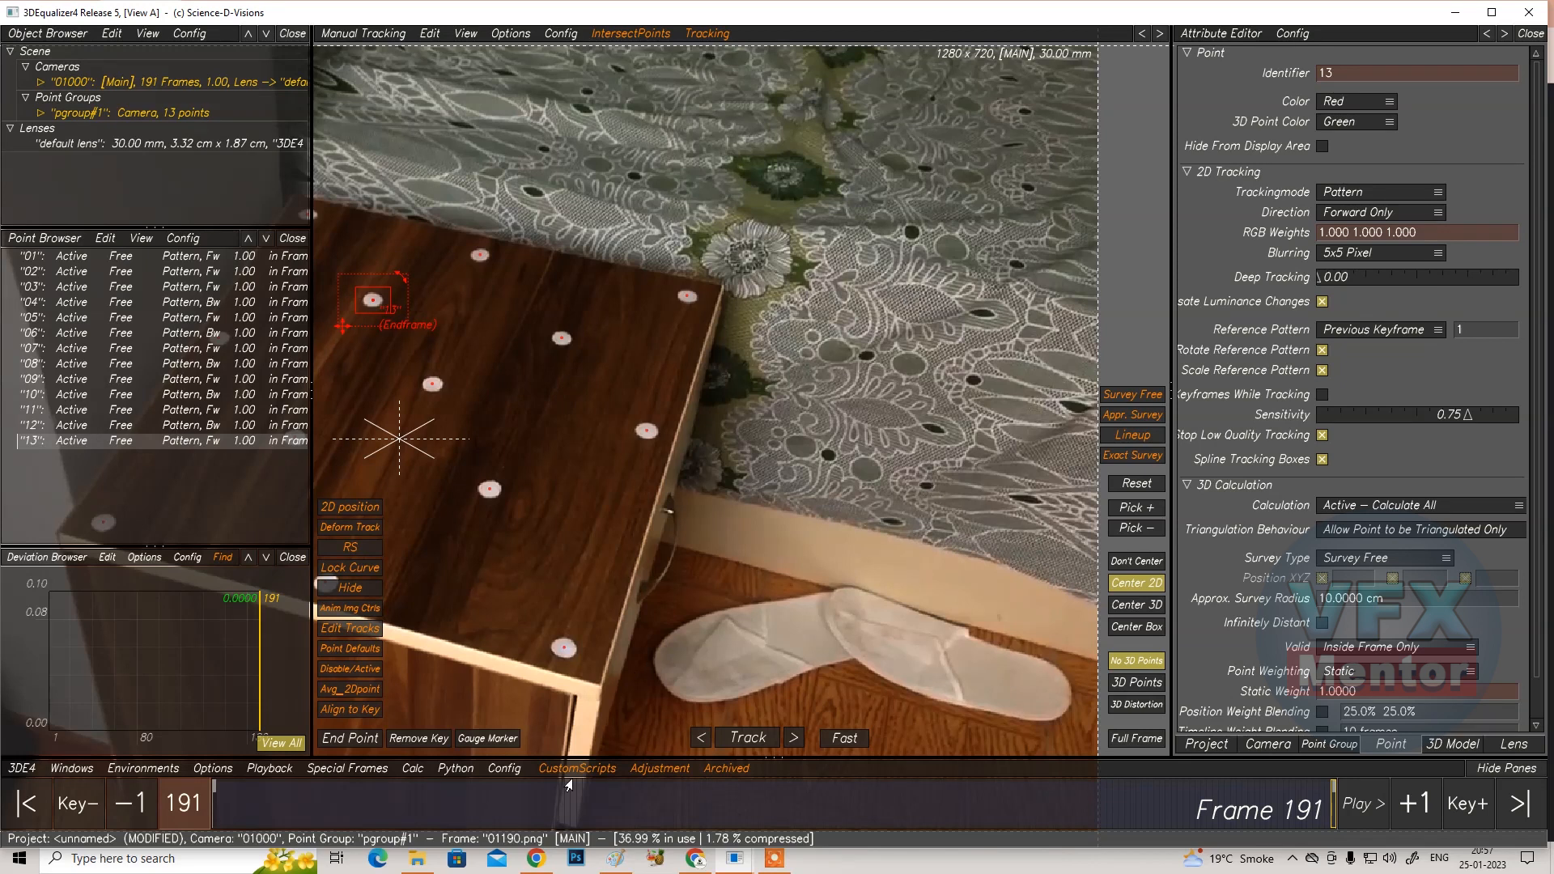
Place a point on the bed cover's dark hole near the large flower at frame 191, narrow its pattern box and track it backward to frame 1
left_click(912, 232, "ctrl")
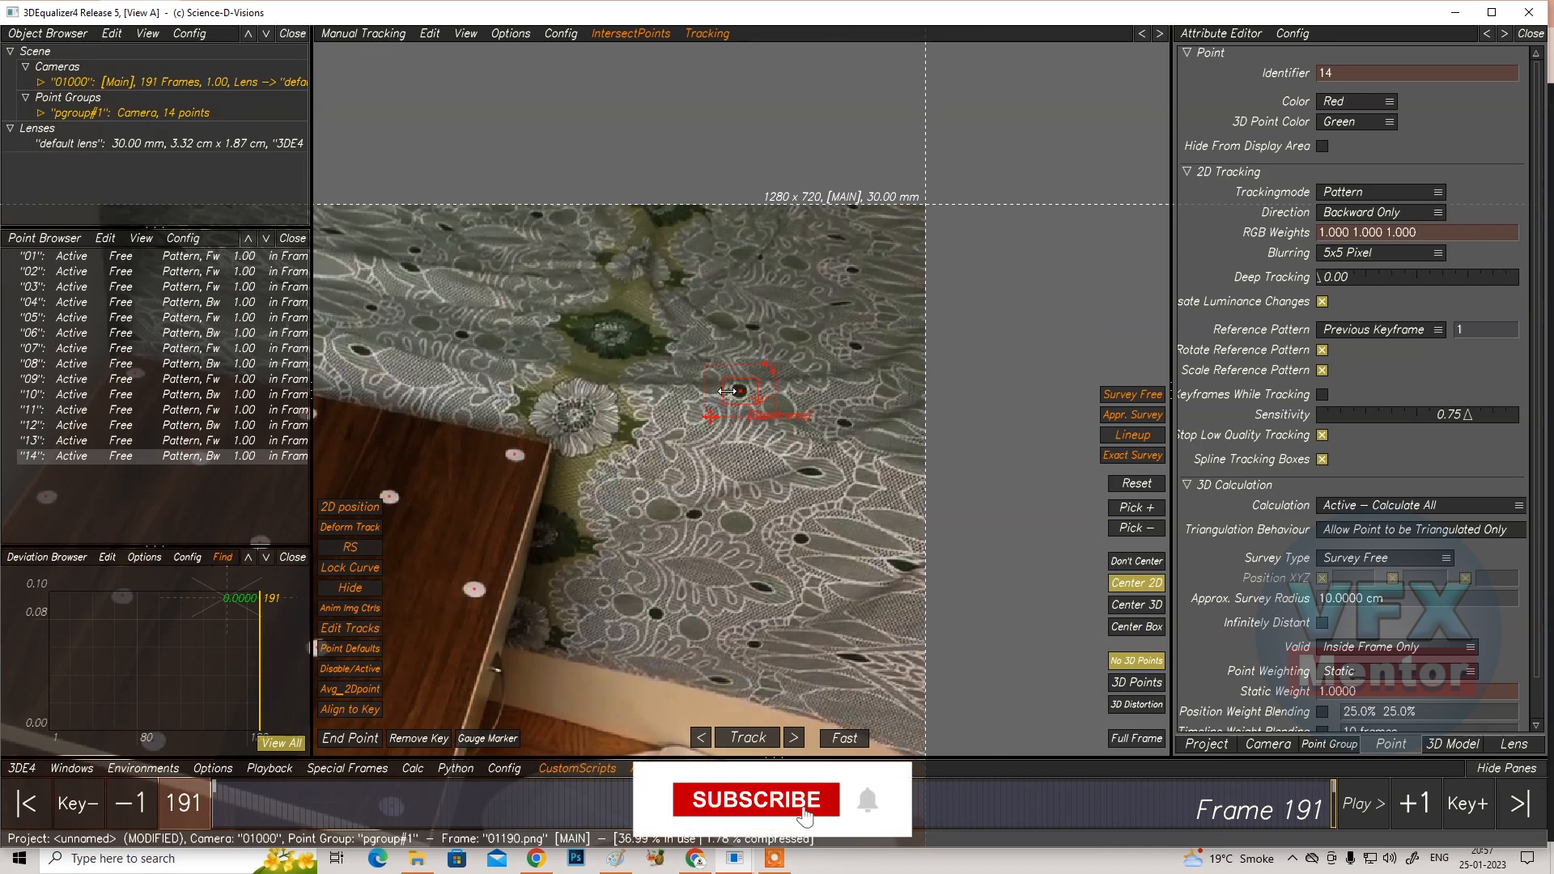
scroll(752, 413, "up", 5)
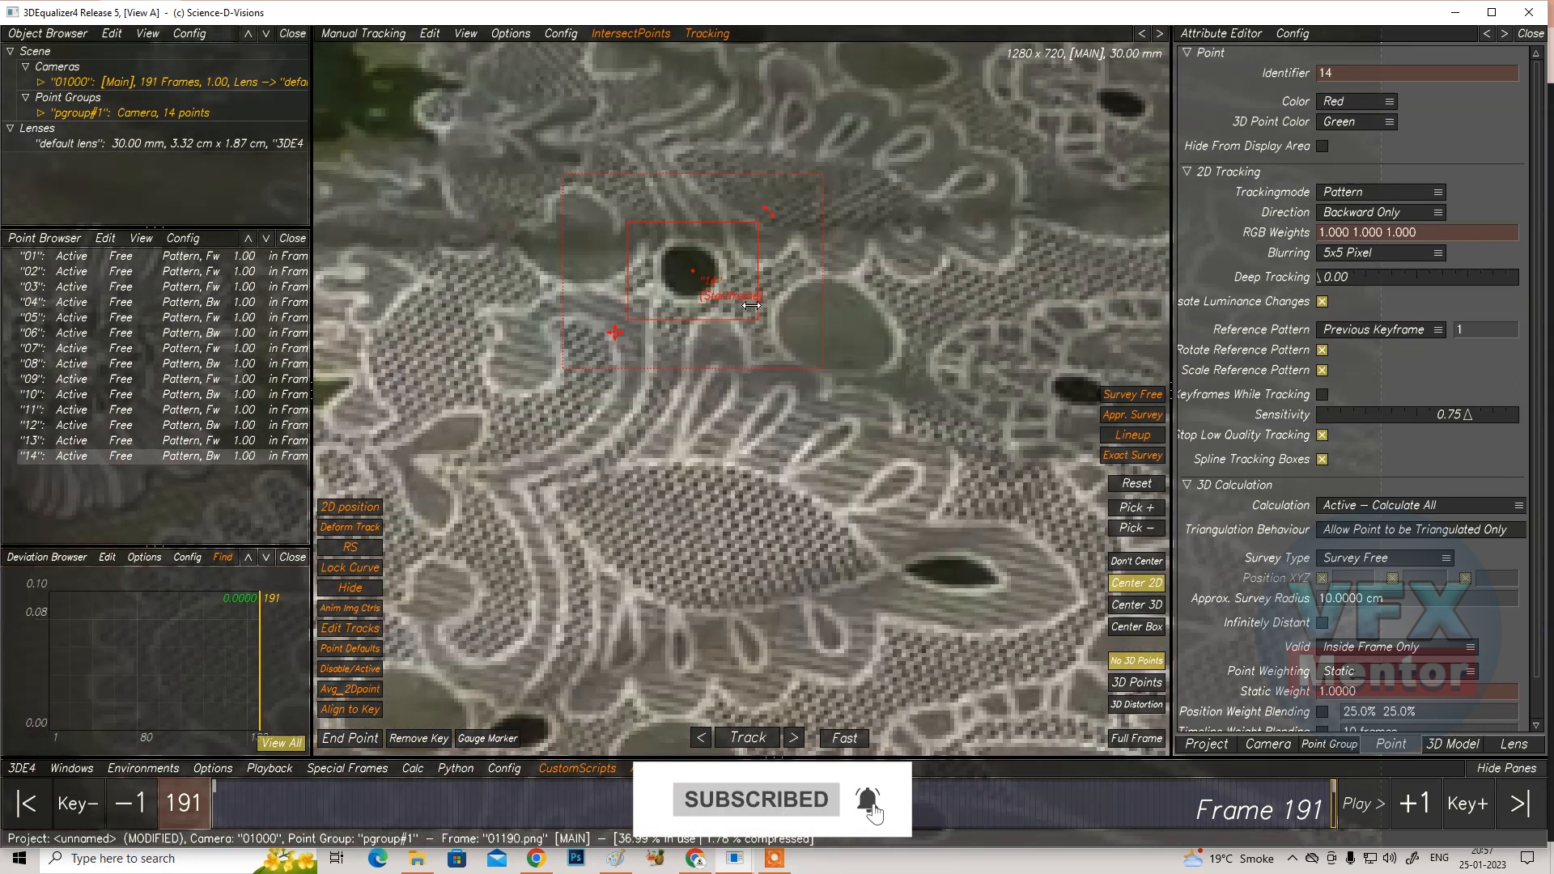
left_click_drag(754, 273, 747, 272)
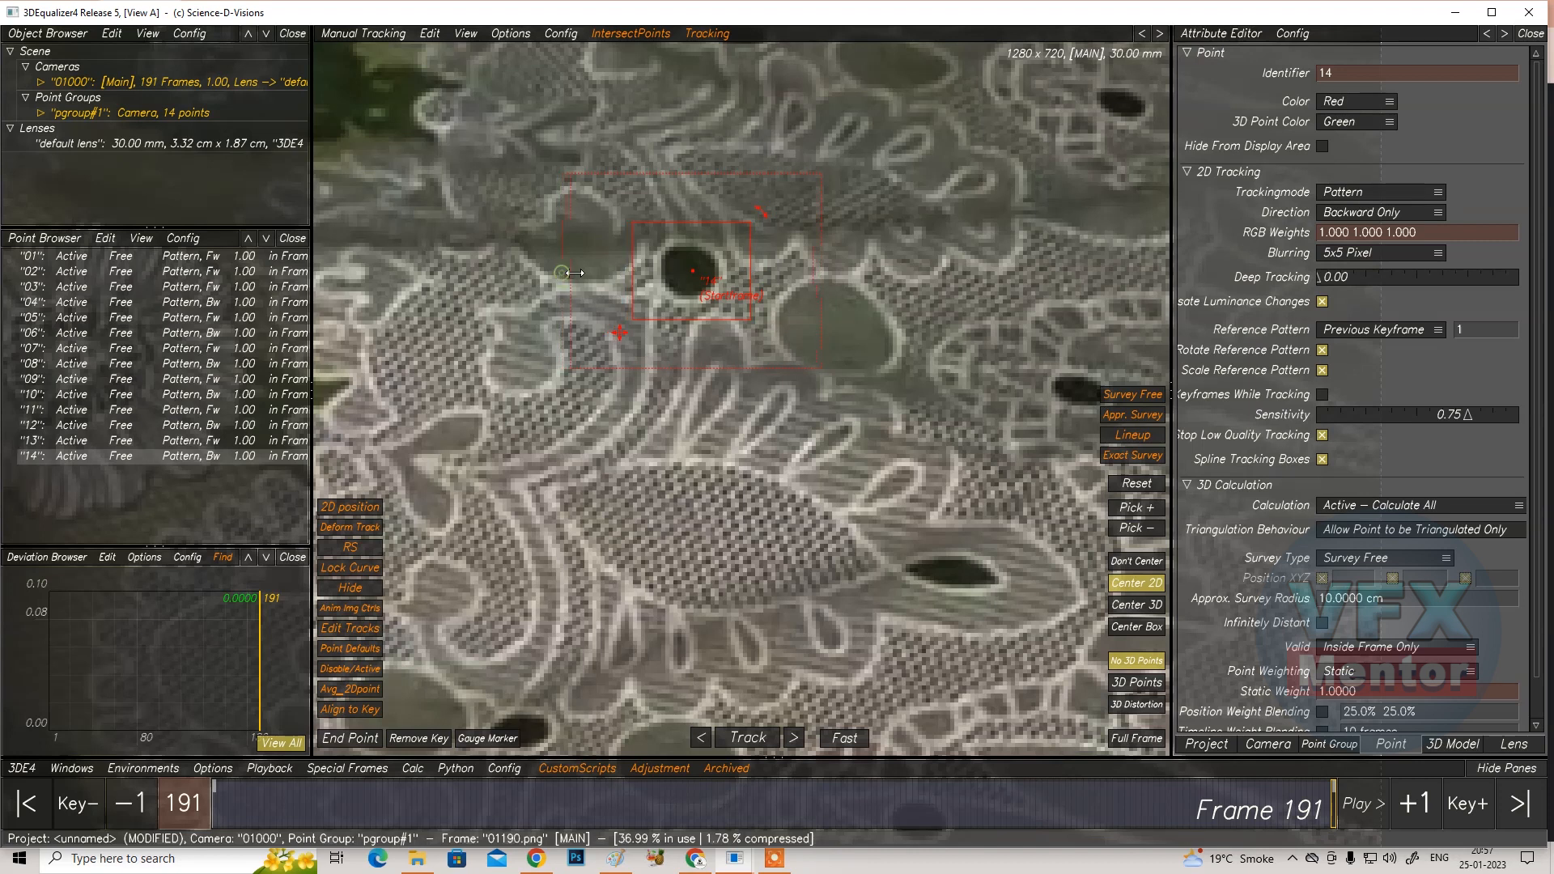
left_click(736, 738)
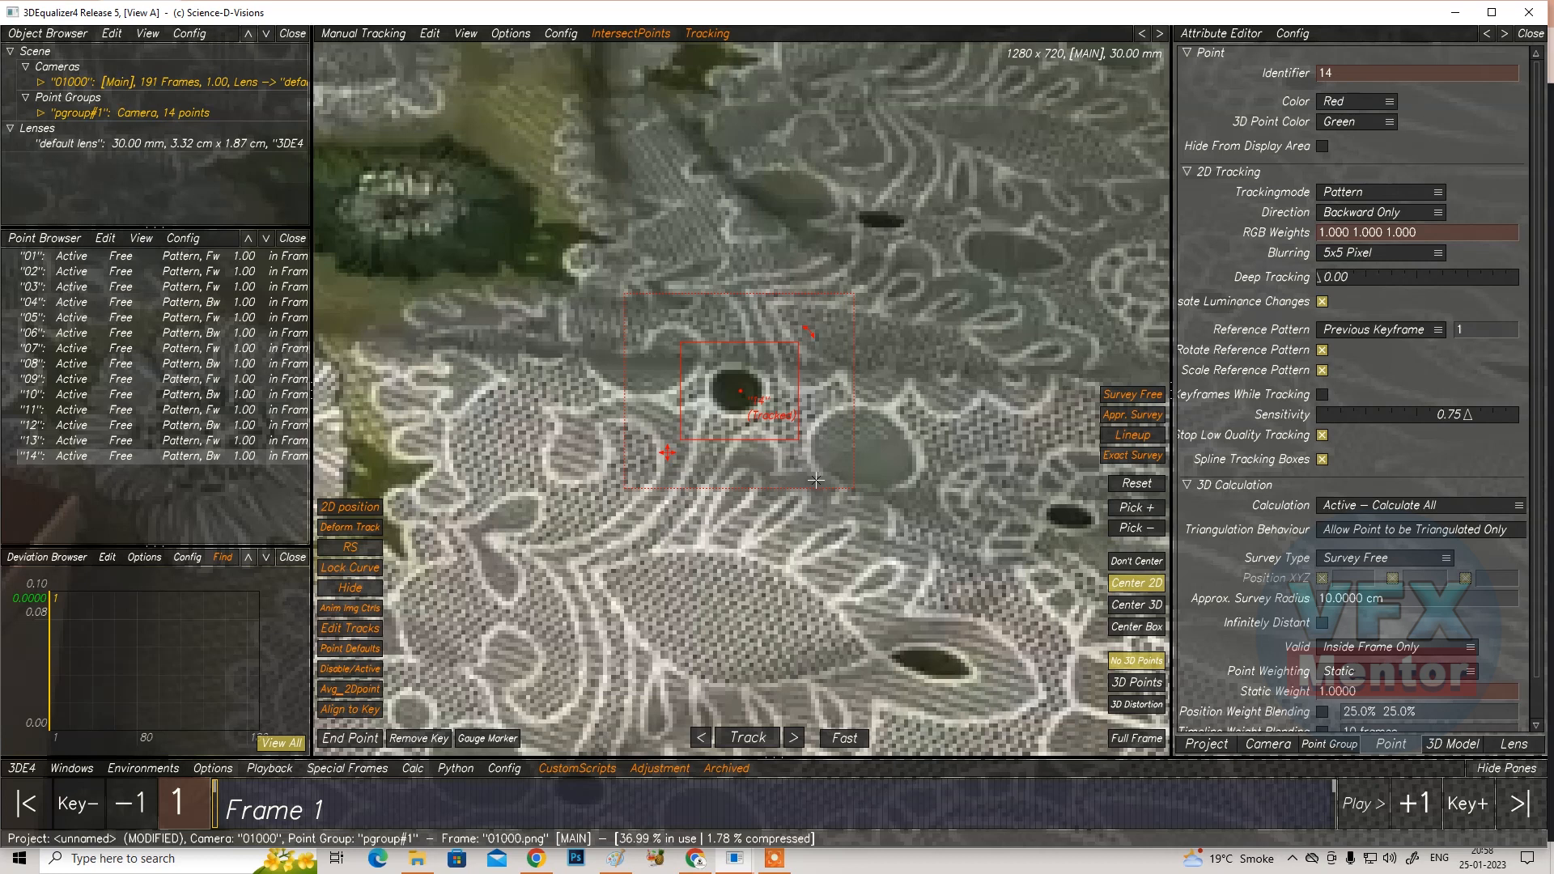
Place a tracking point on another dark hole farther across the bed cover at frame 1 and track it forward to frame 191
middle_click_drag(768, 557, 532, 582)
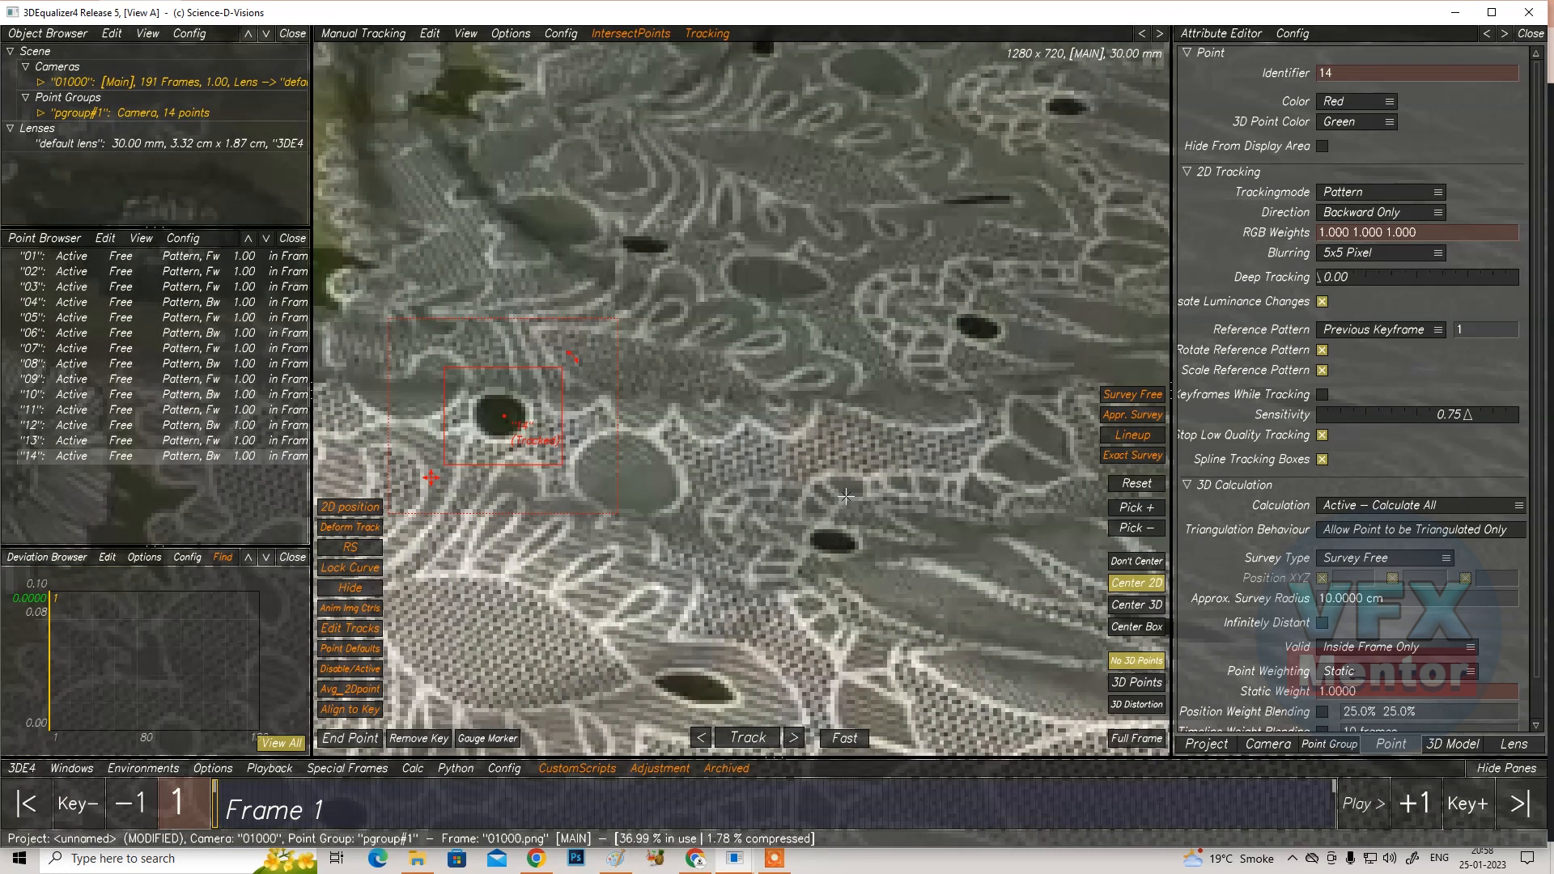
left_click(979, 328, "ctrl")
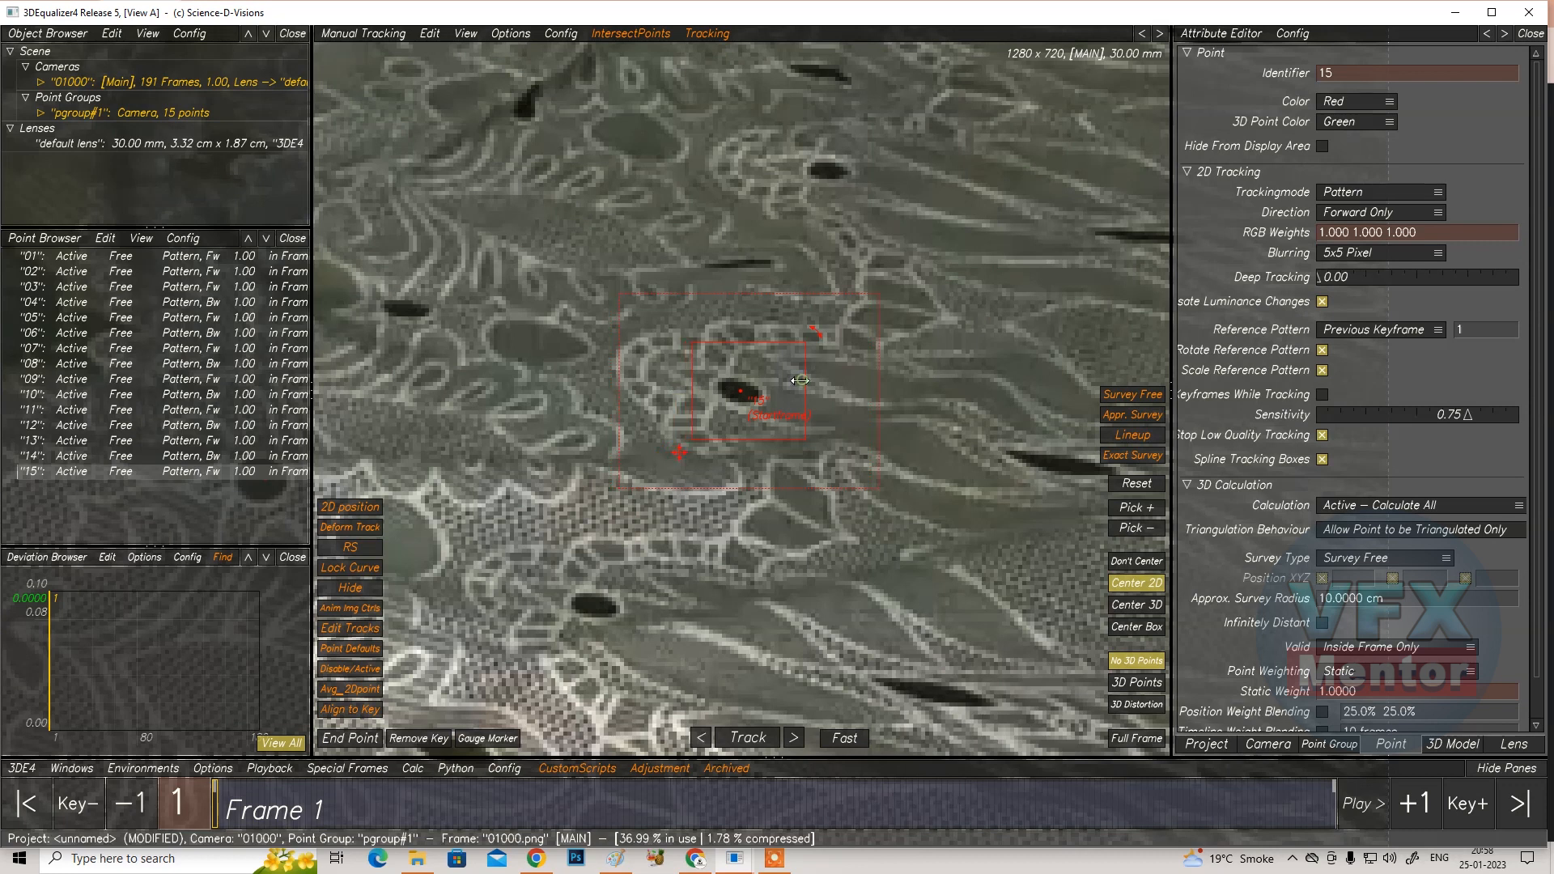
left_click(746, 738)
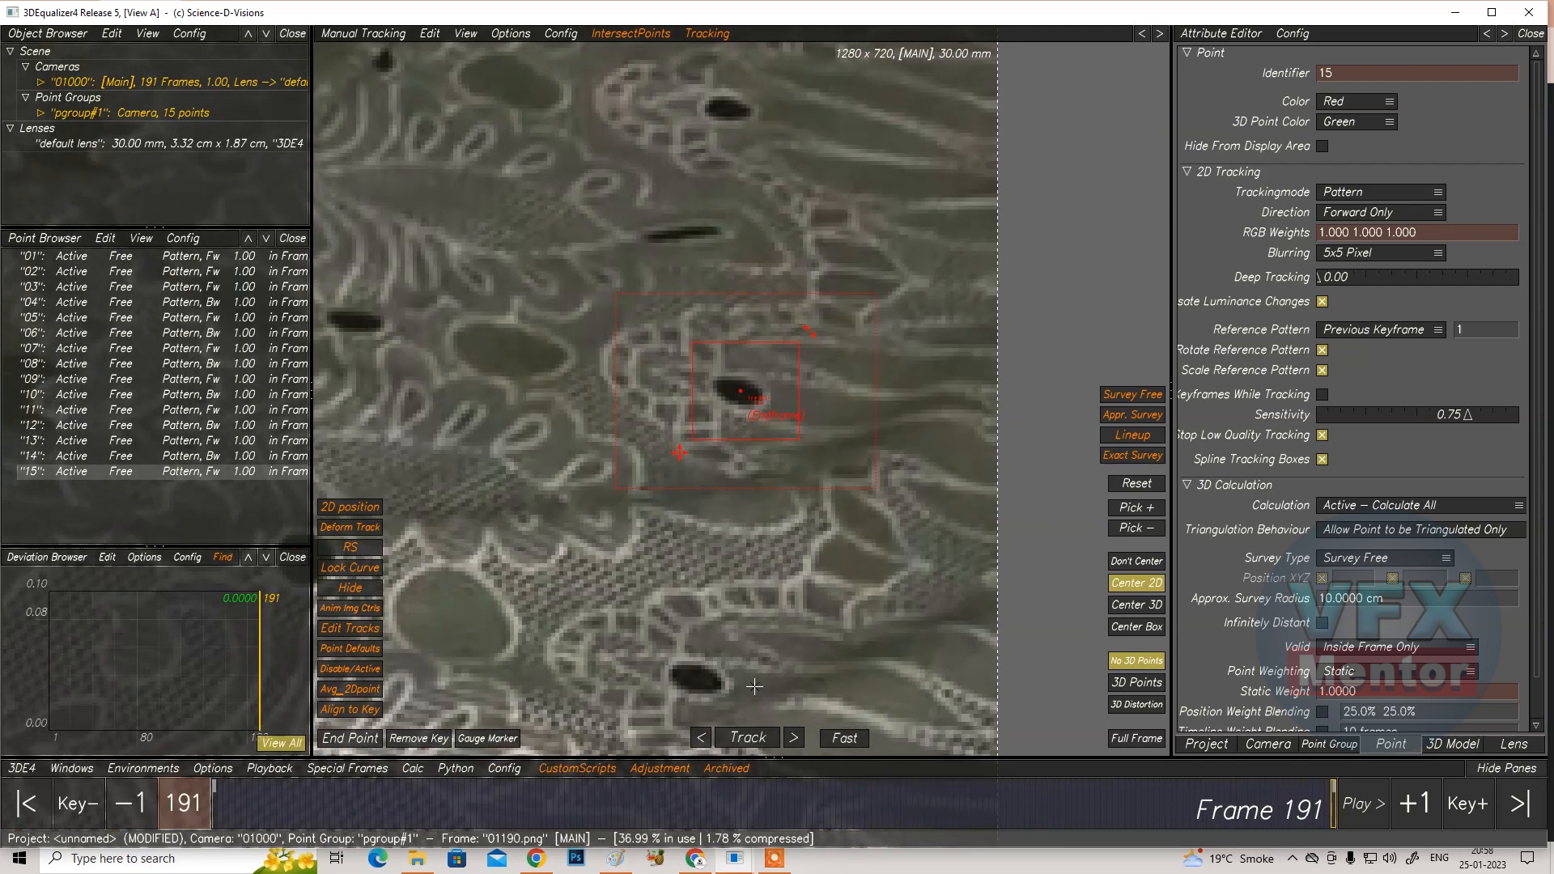
Place a point at frame 191 on the dark bed-cover hole just below the last tracked one and track it backward to frame 1
scroll(753, 498, "up", 5)
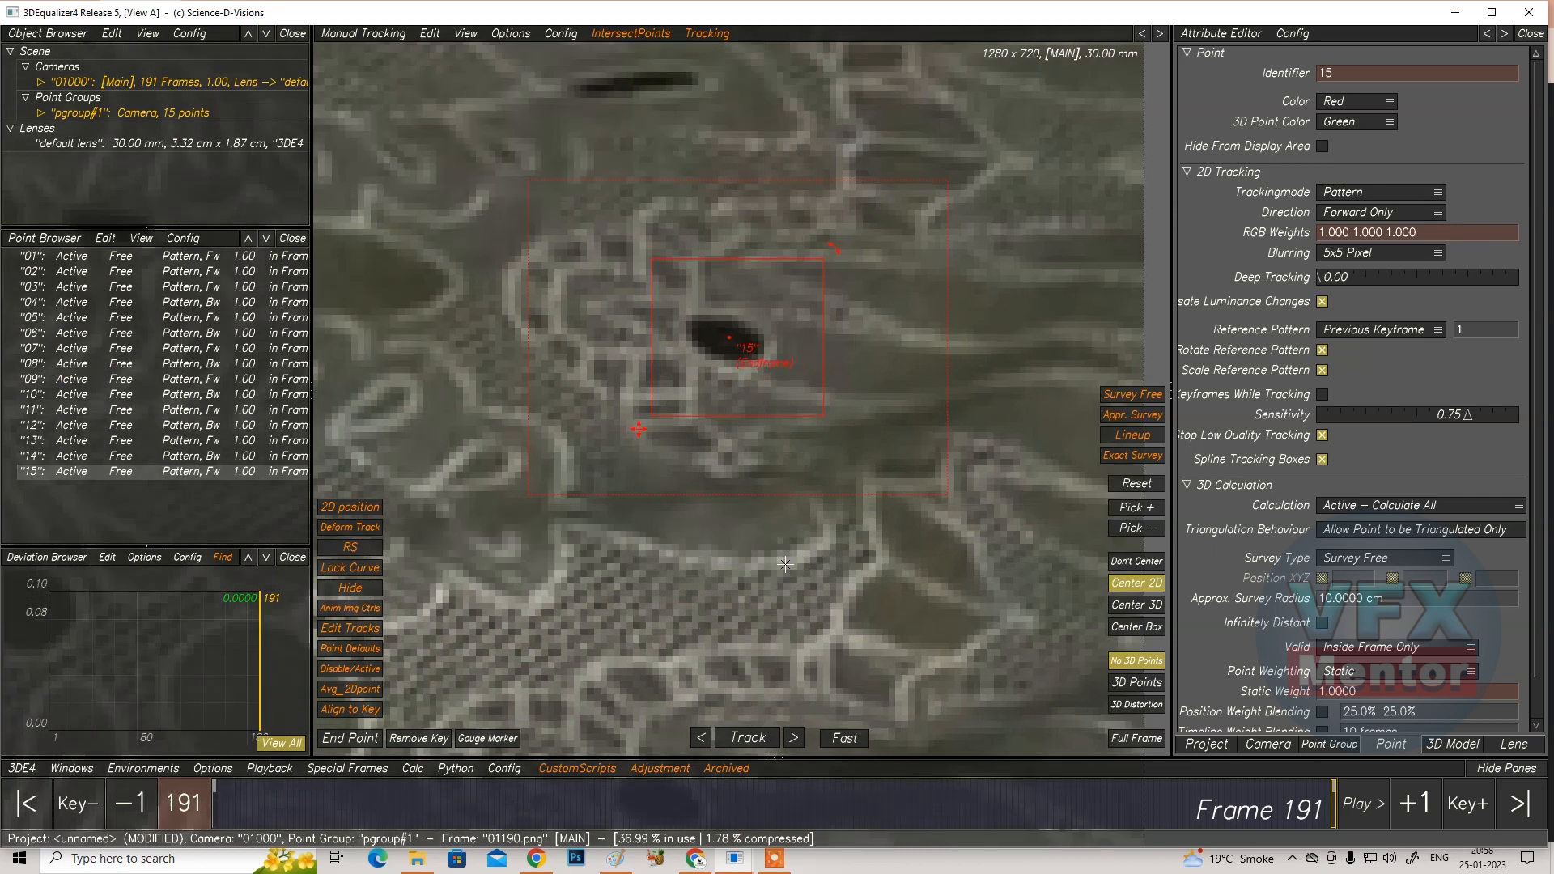
scroll(725, 680, "down", 4)
middle_click_drag(704, 716, 711, 394)
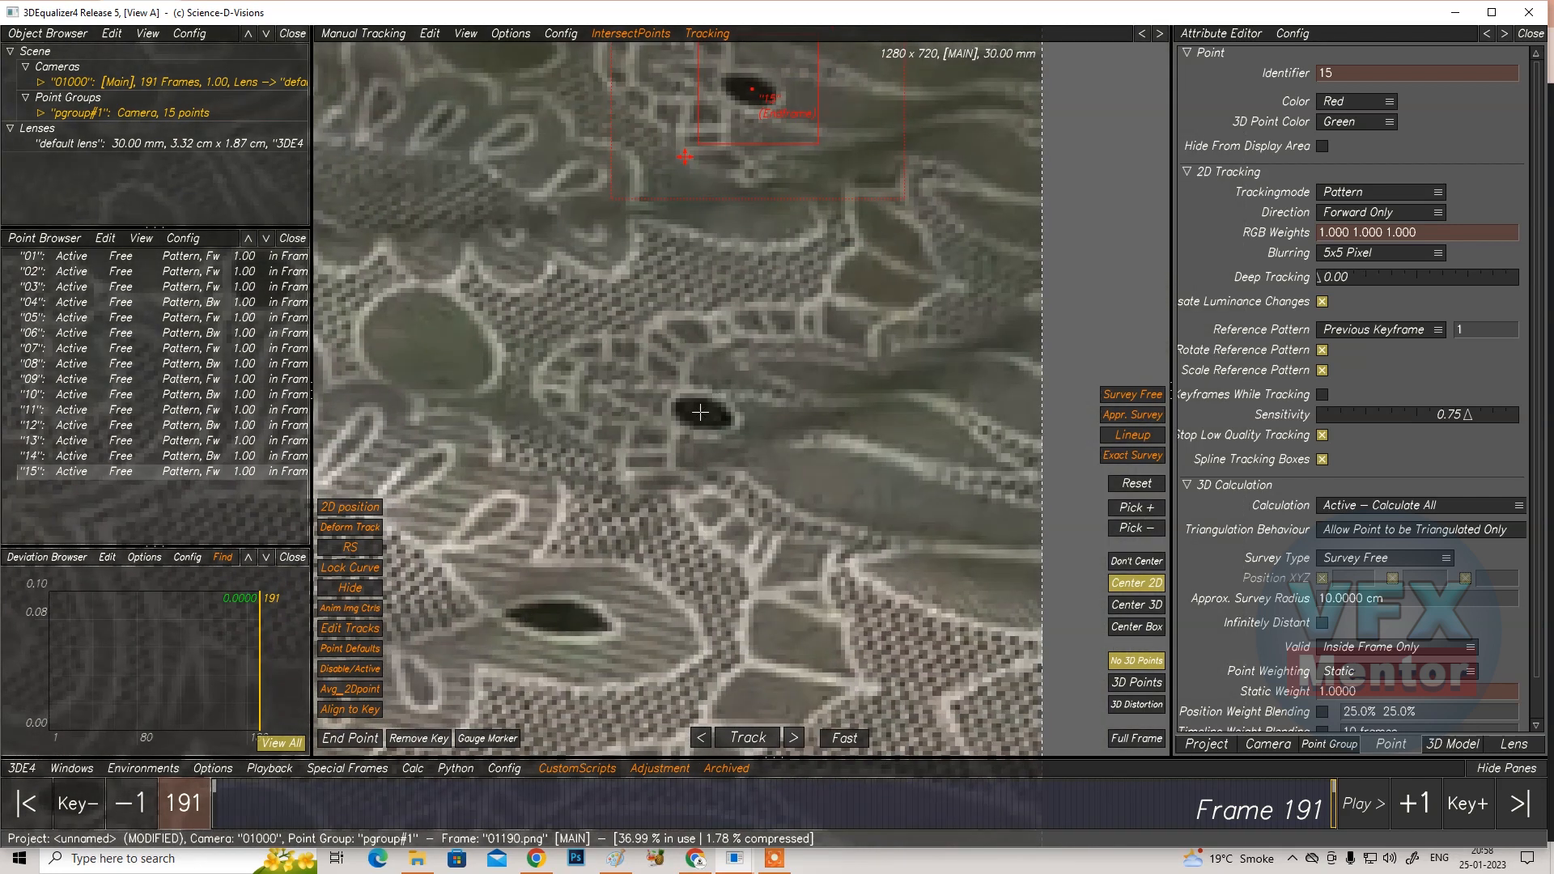
left_click(701, 411, "ctrl")
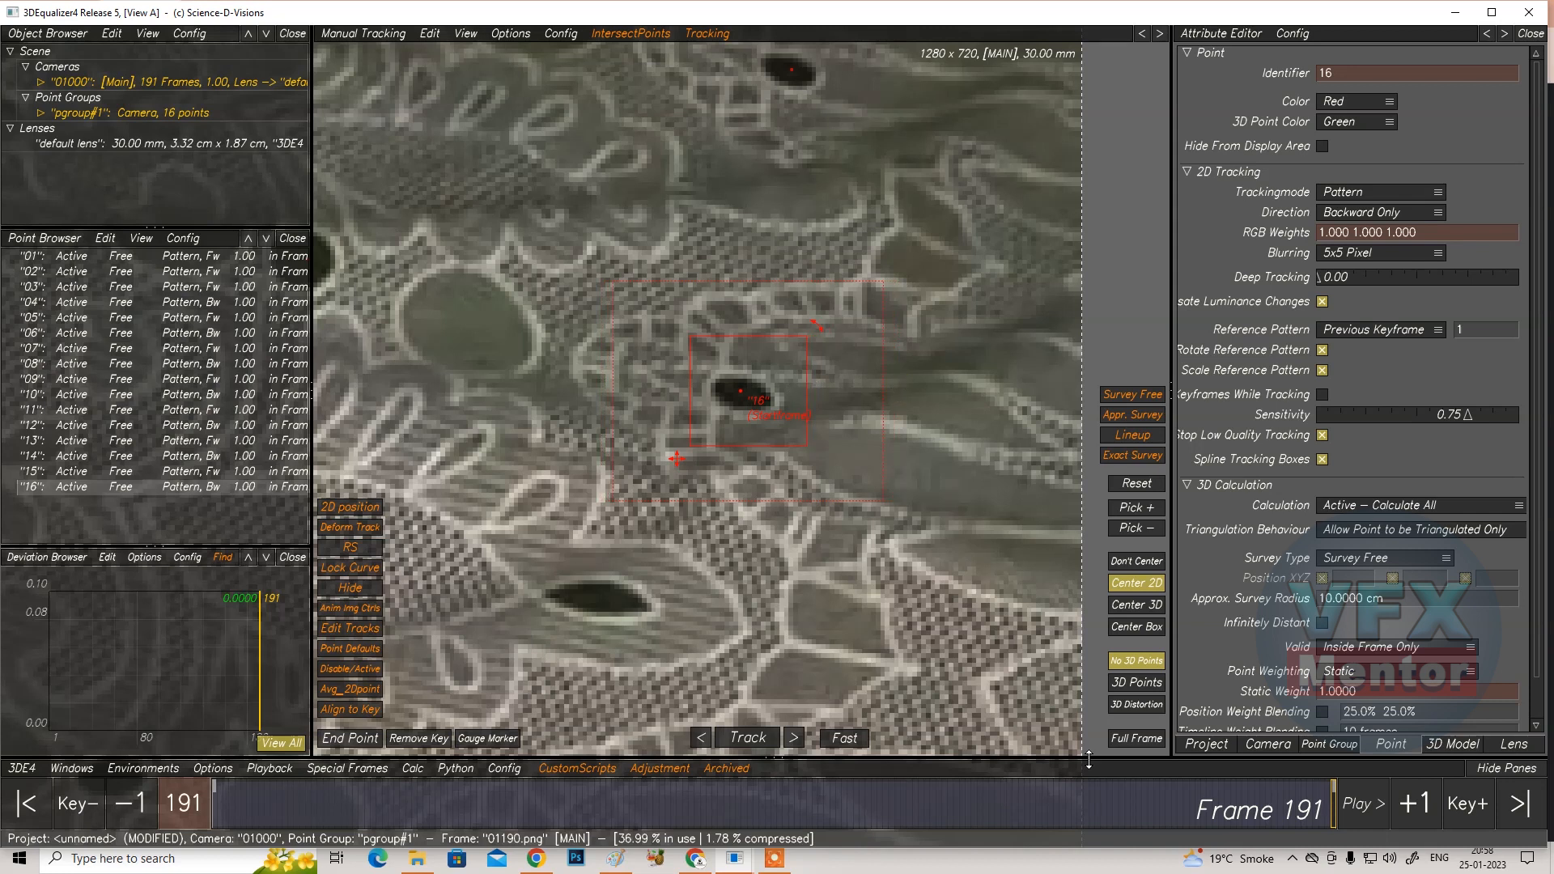
left_click(750, 737)
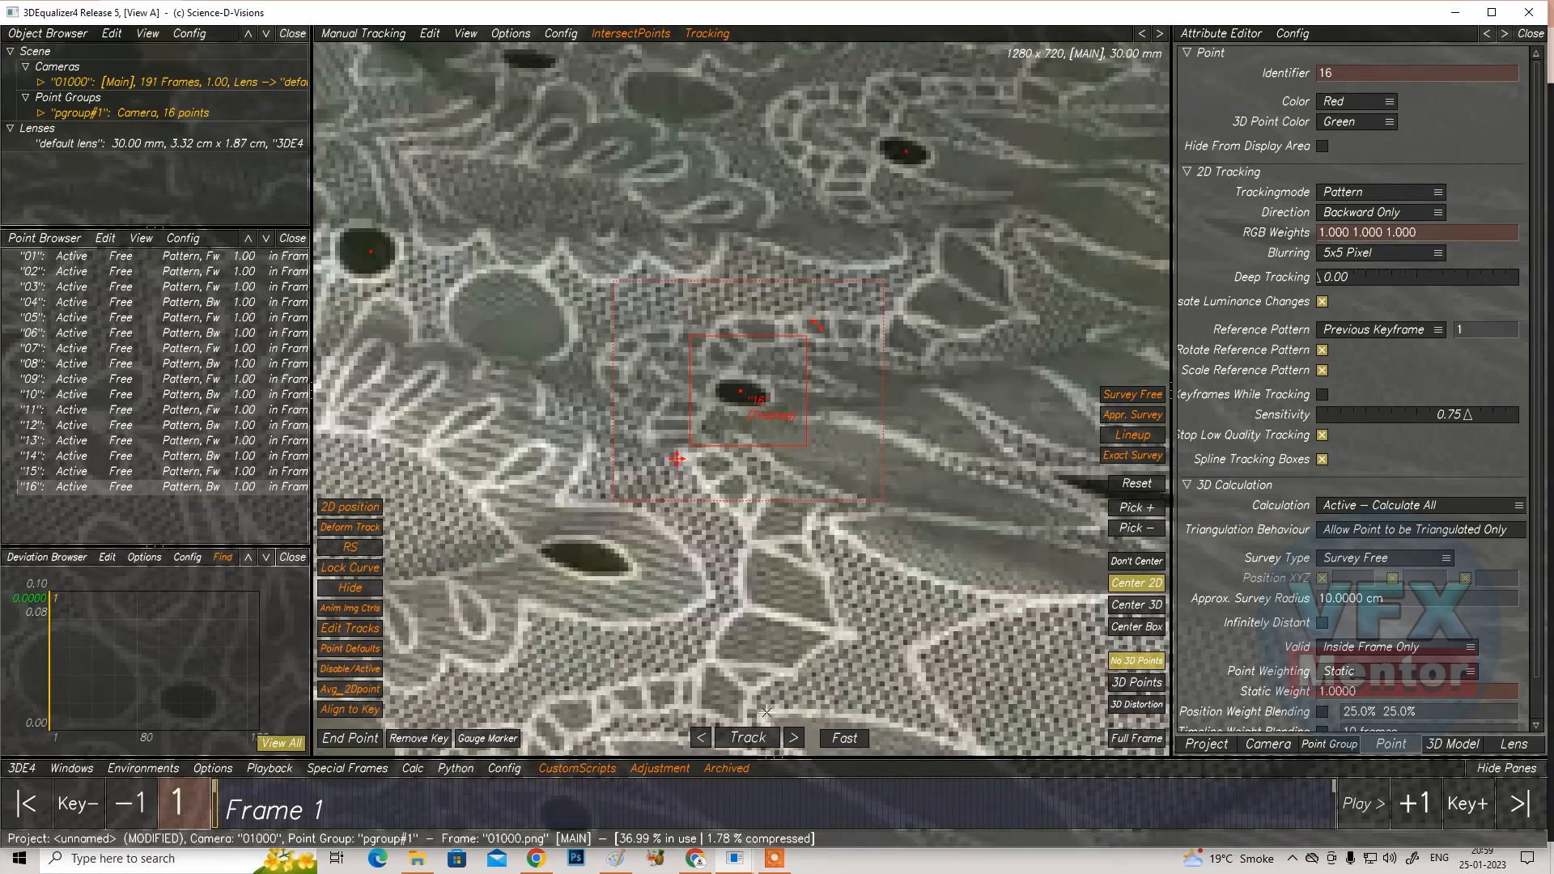
Examine the floor around the slippers and the cabinet base at frame 1 for further trackable features
scroll(863, 452, "down", 8)
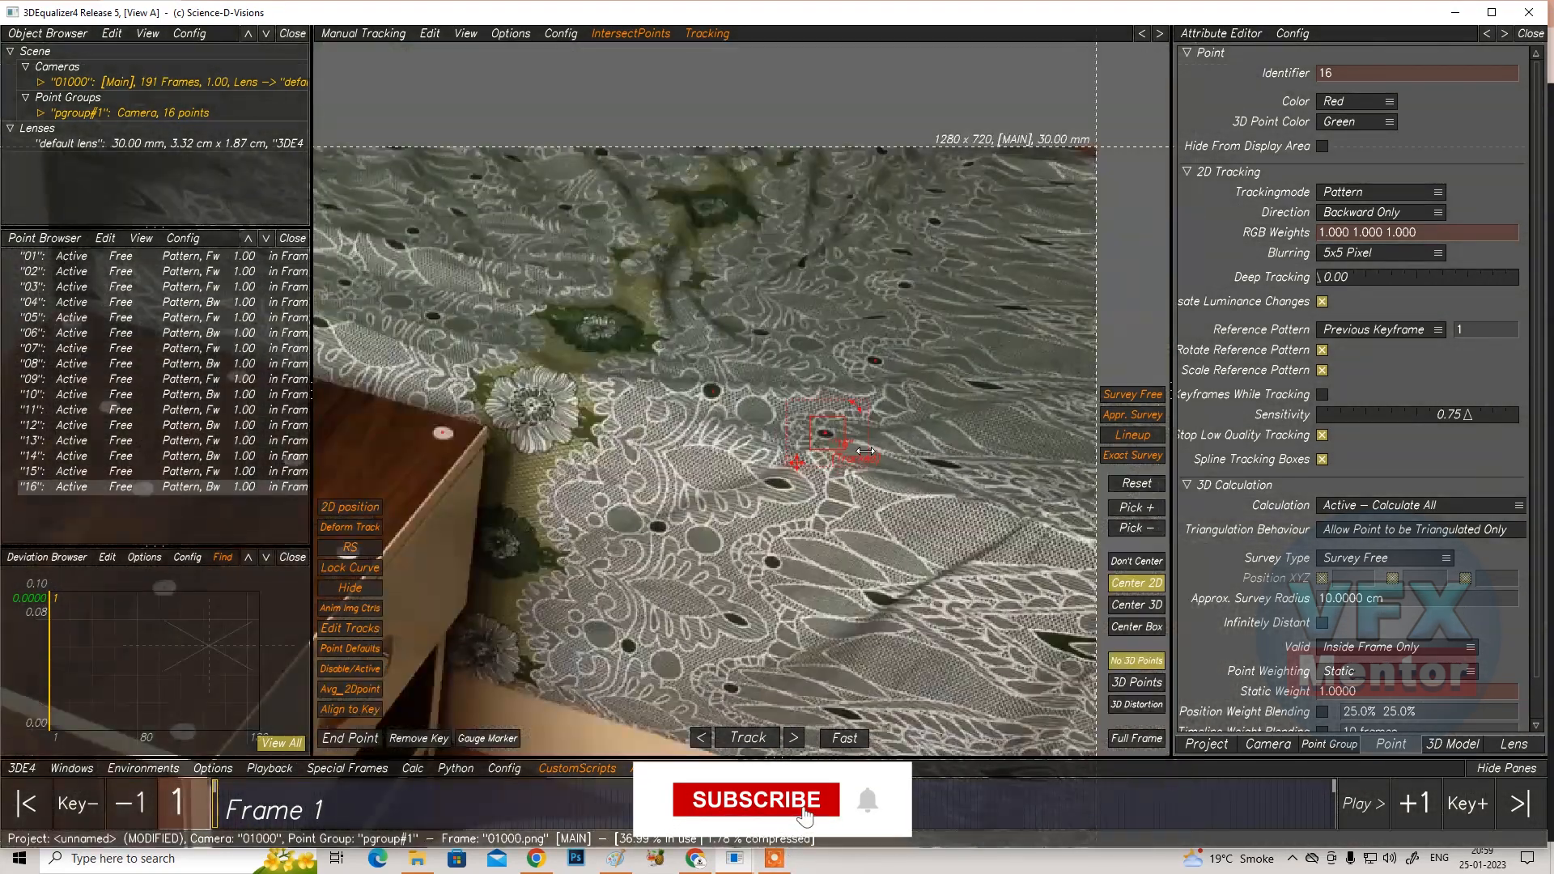
scroll(865, 451, "down", 3)
middle_click_drag(865, 450, 778, 174)
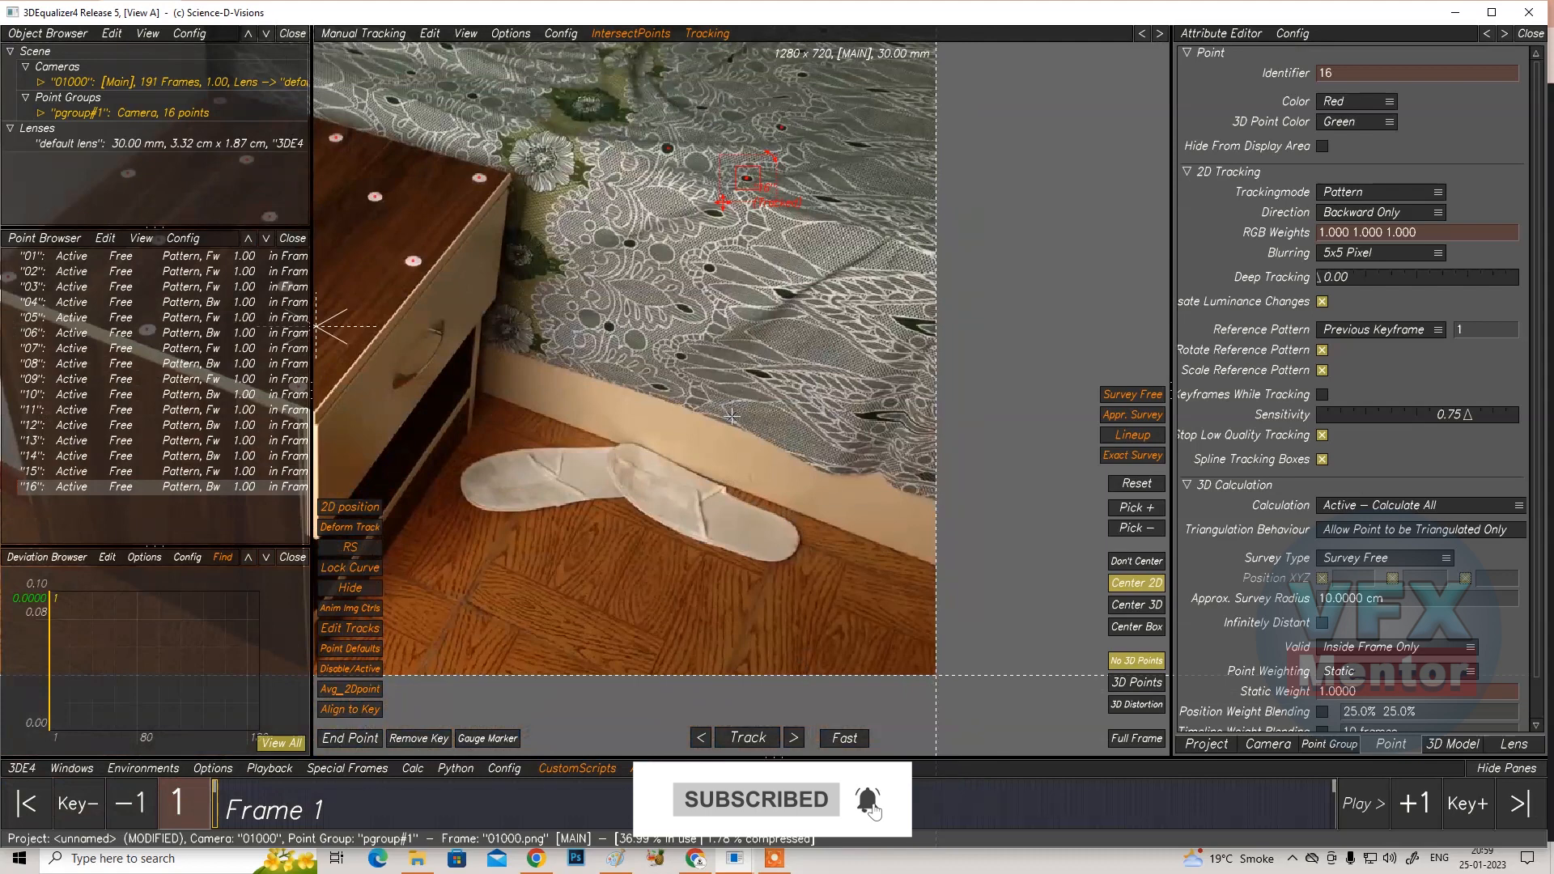
scroll(617, 559, "up", 2)
middle_click_drag(618, 558, 704, 337)
scroll(645, 376, "up", 5)
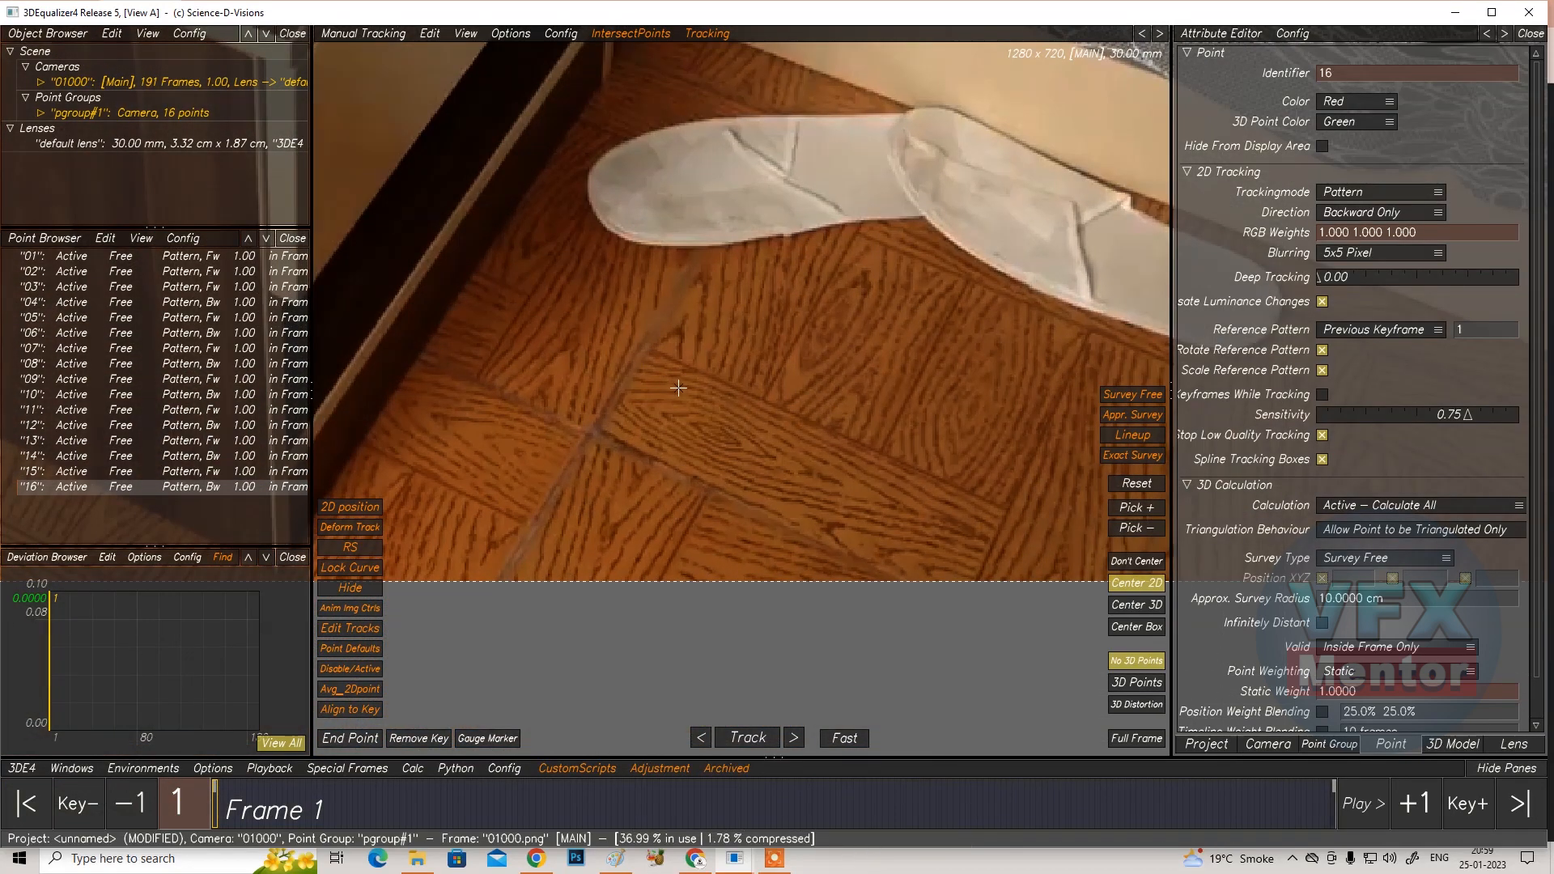
scroll(679, 389, "down", 4)
middle_click_drag(704, 377, 751, 527)
scroll(651, 540, "up", 2)
middle_click_drag(649, 441, 640, 288)
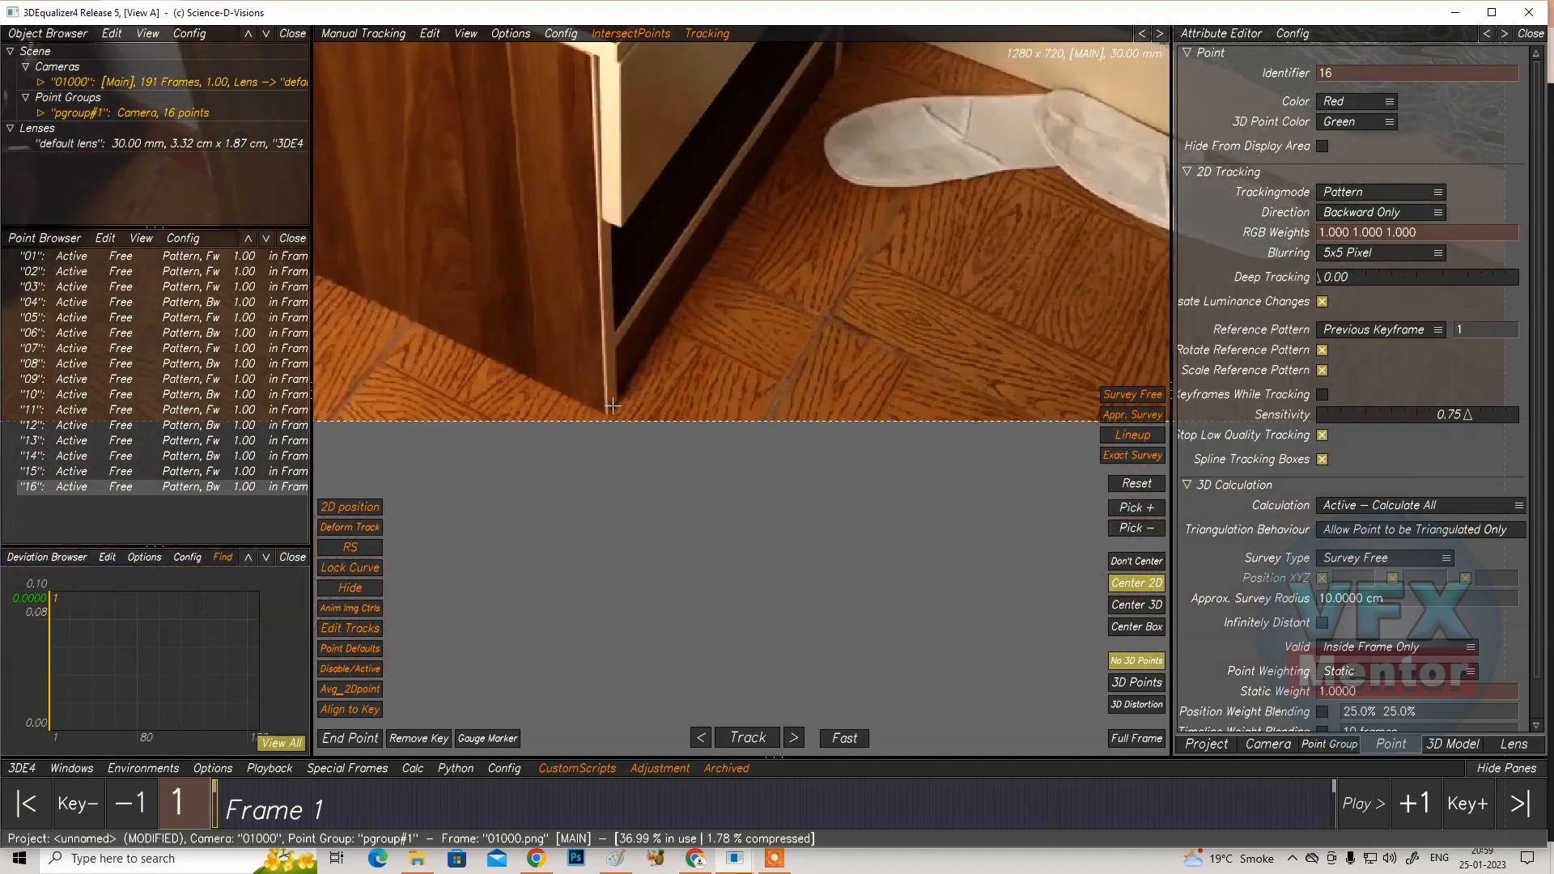
scroll(567, 404, "down", 3)
scroll(531, 435, "up", 3)
middle_click_drag(532, 435, 469, 351)
scroll(469, 350, "up", 1)
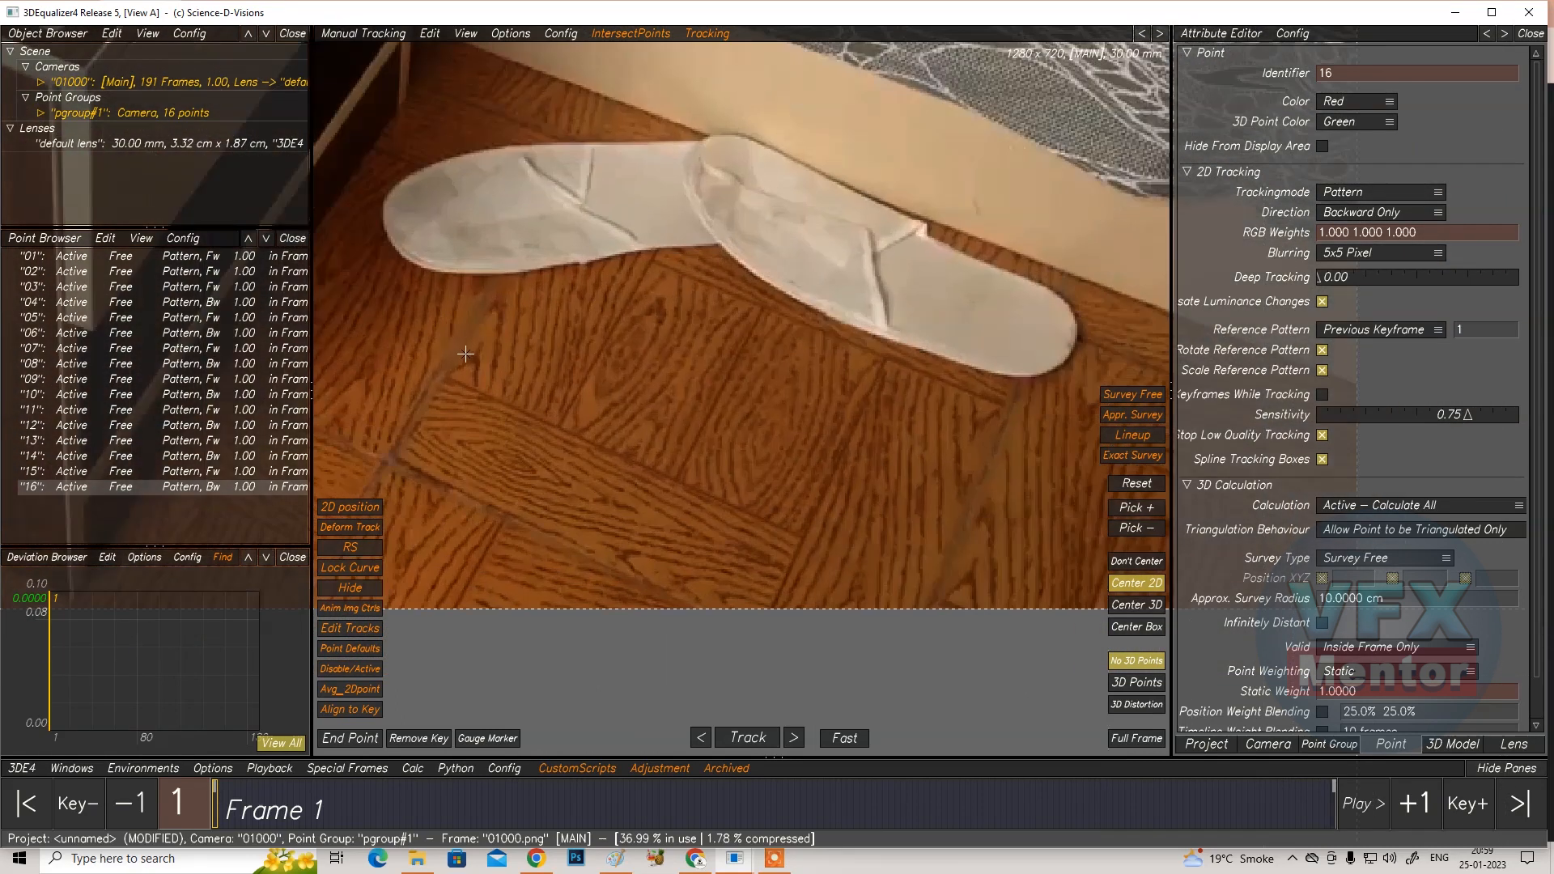
Place a point on the floor's wood grain beside the tile seam below the slipper at frame 1 and track it forward
scroll(615, 403, "up", 2)
scroll(421, 360, "down", 2)
middle_click_drag(760, 413, 862, 429)
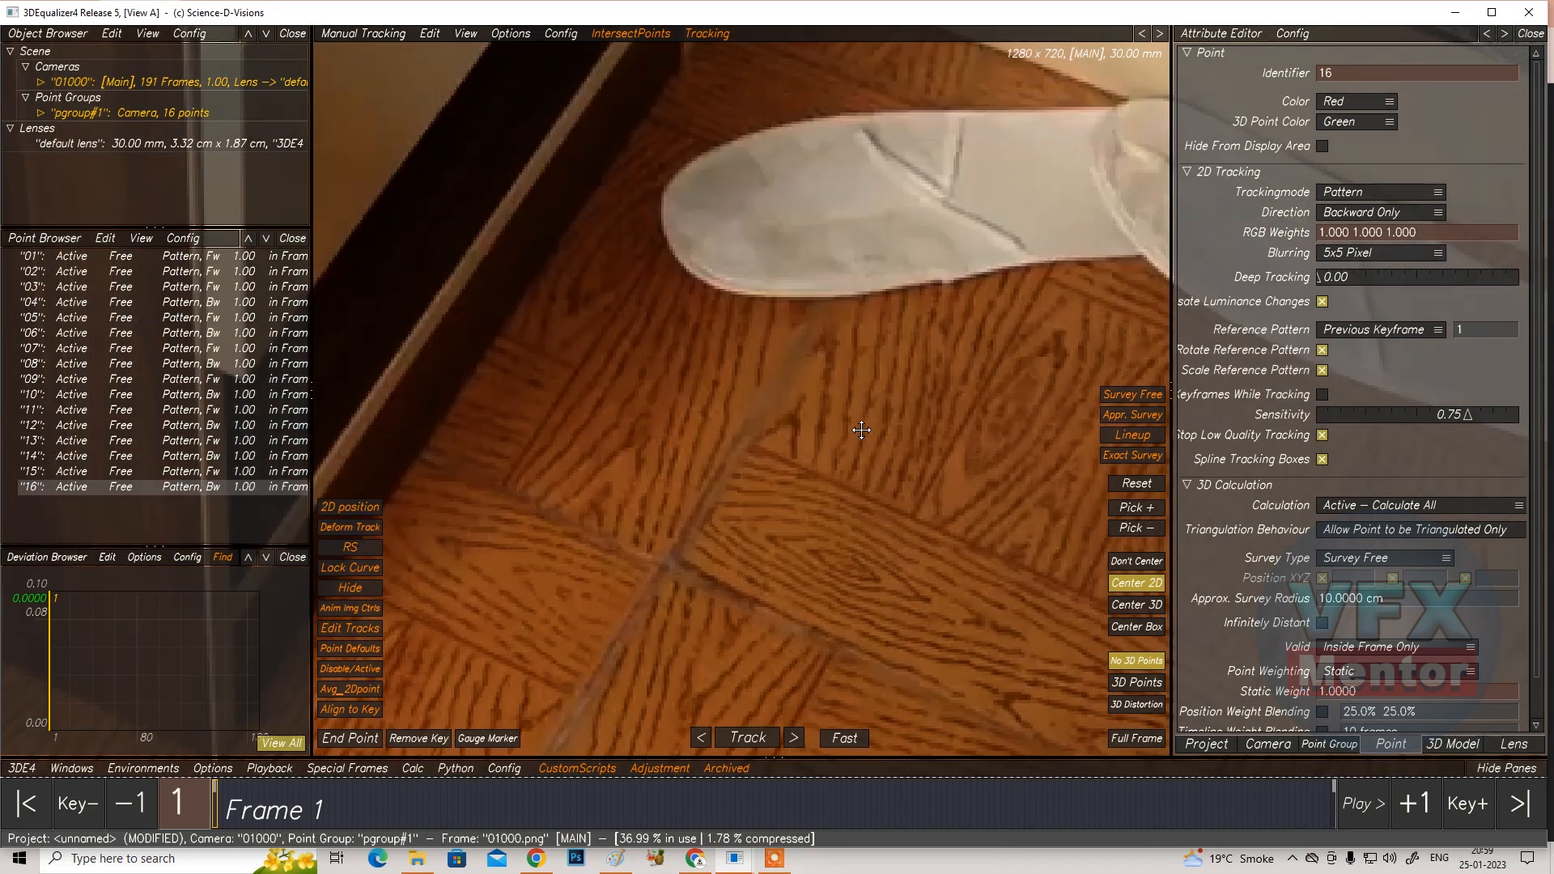
left_click(715, 383, "ctrl")
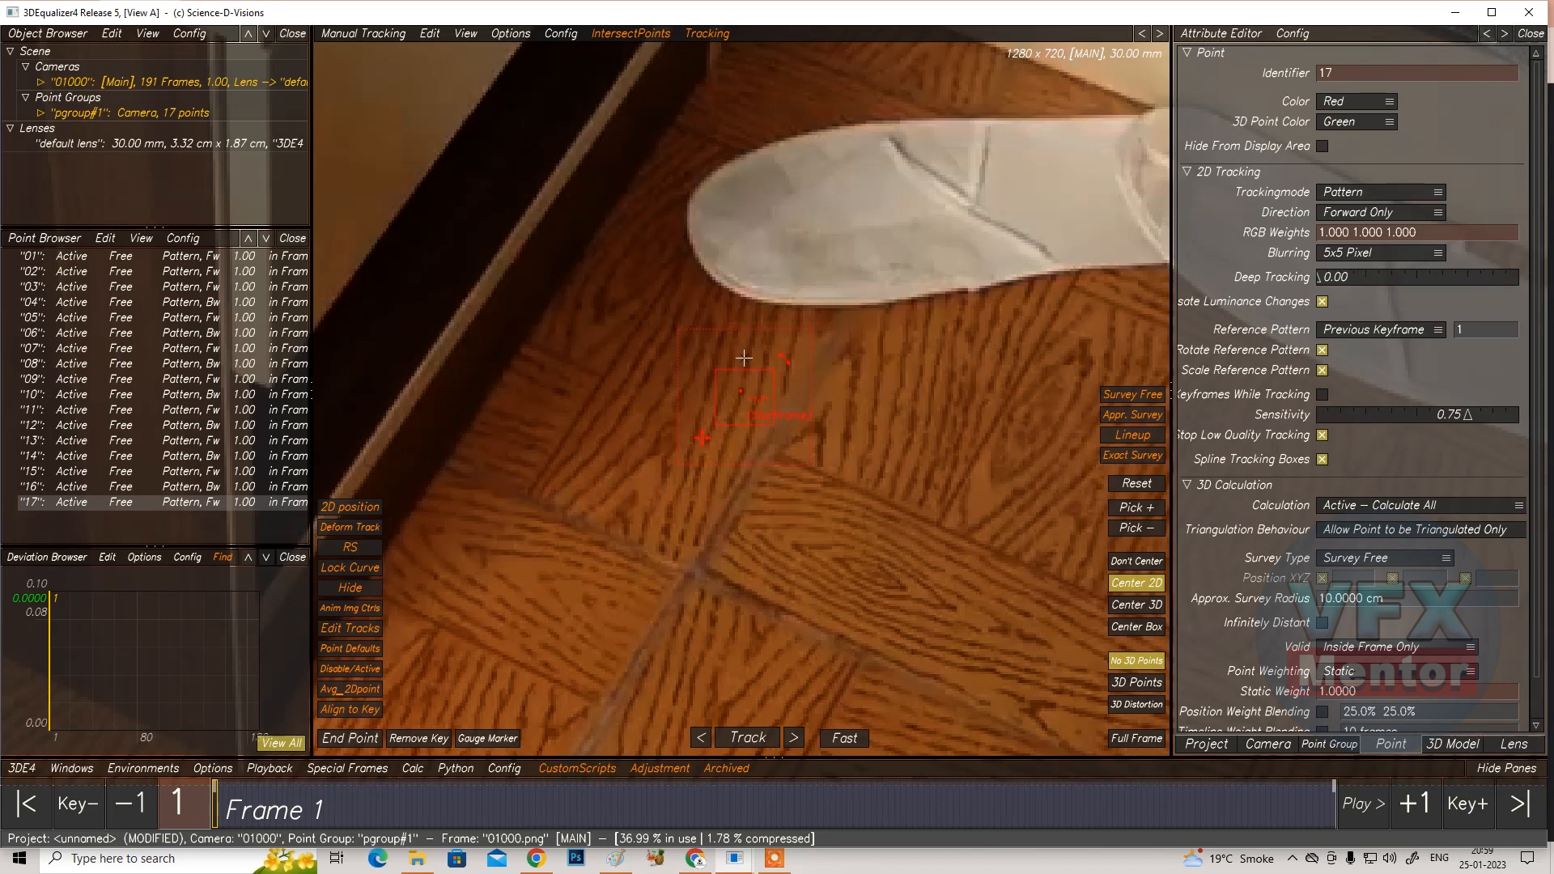
left_click_drag(747, 332, 748, 339)
left_click(743, 739)
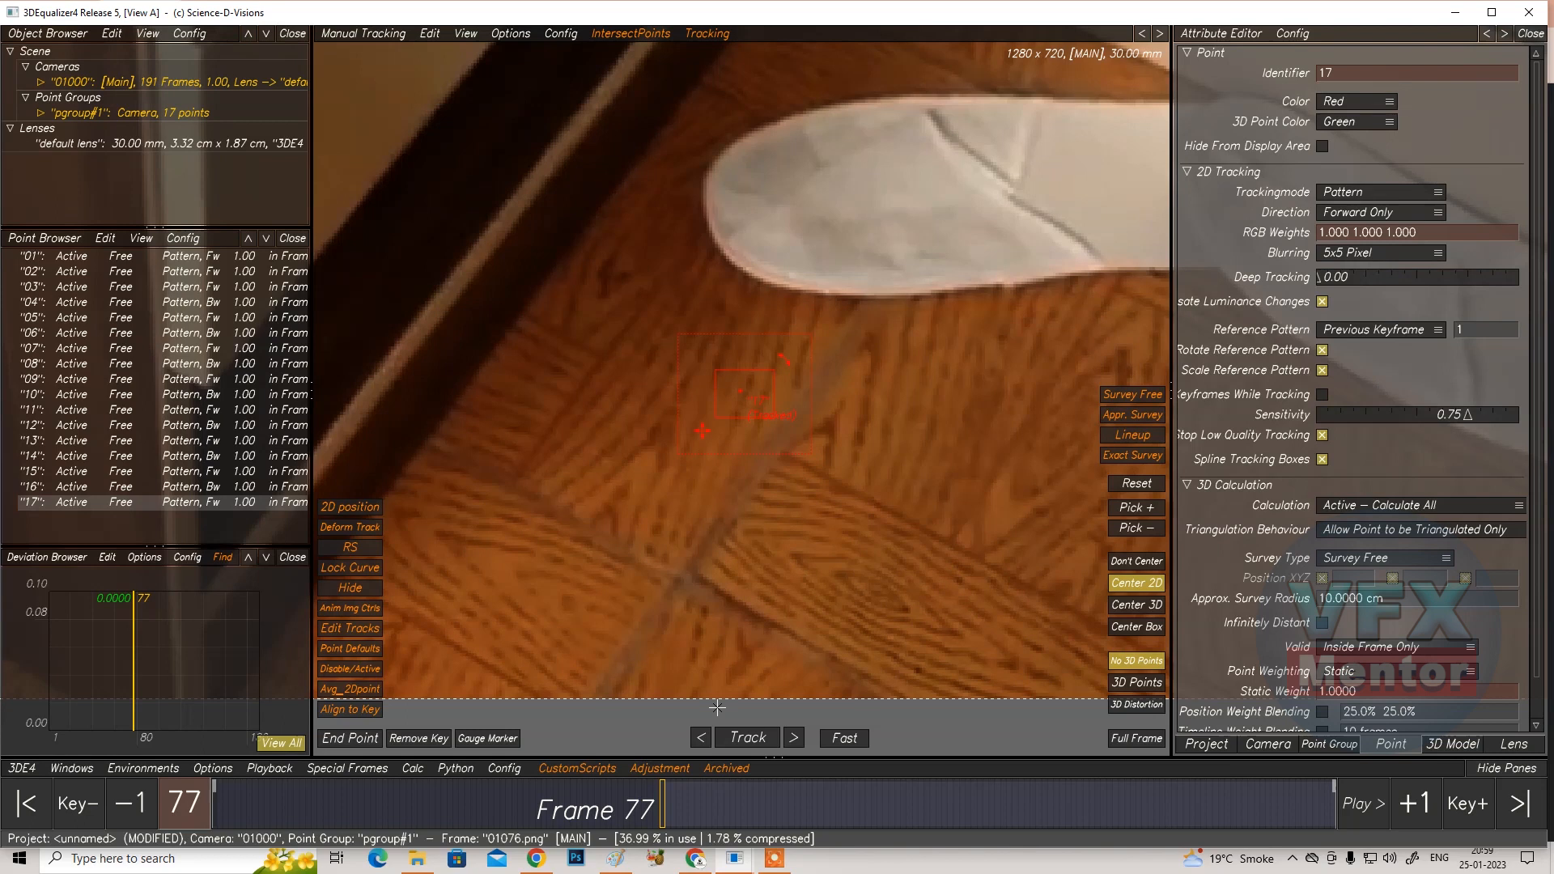
Set an end point for the floor point's track at frame 71 and return to frame 1
left_click_drag(660, 802, 626, 804)
left_click(366, 738)
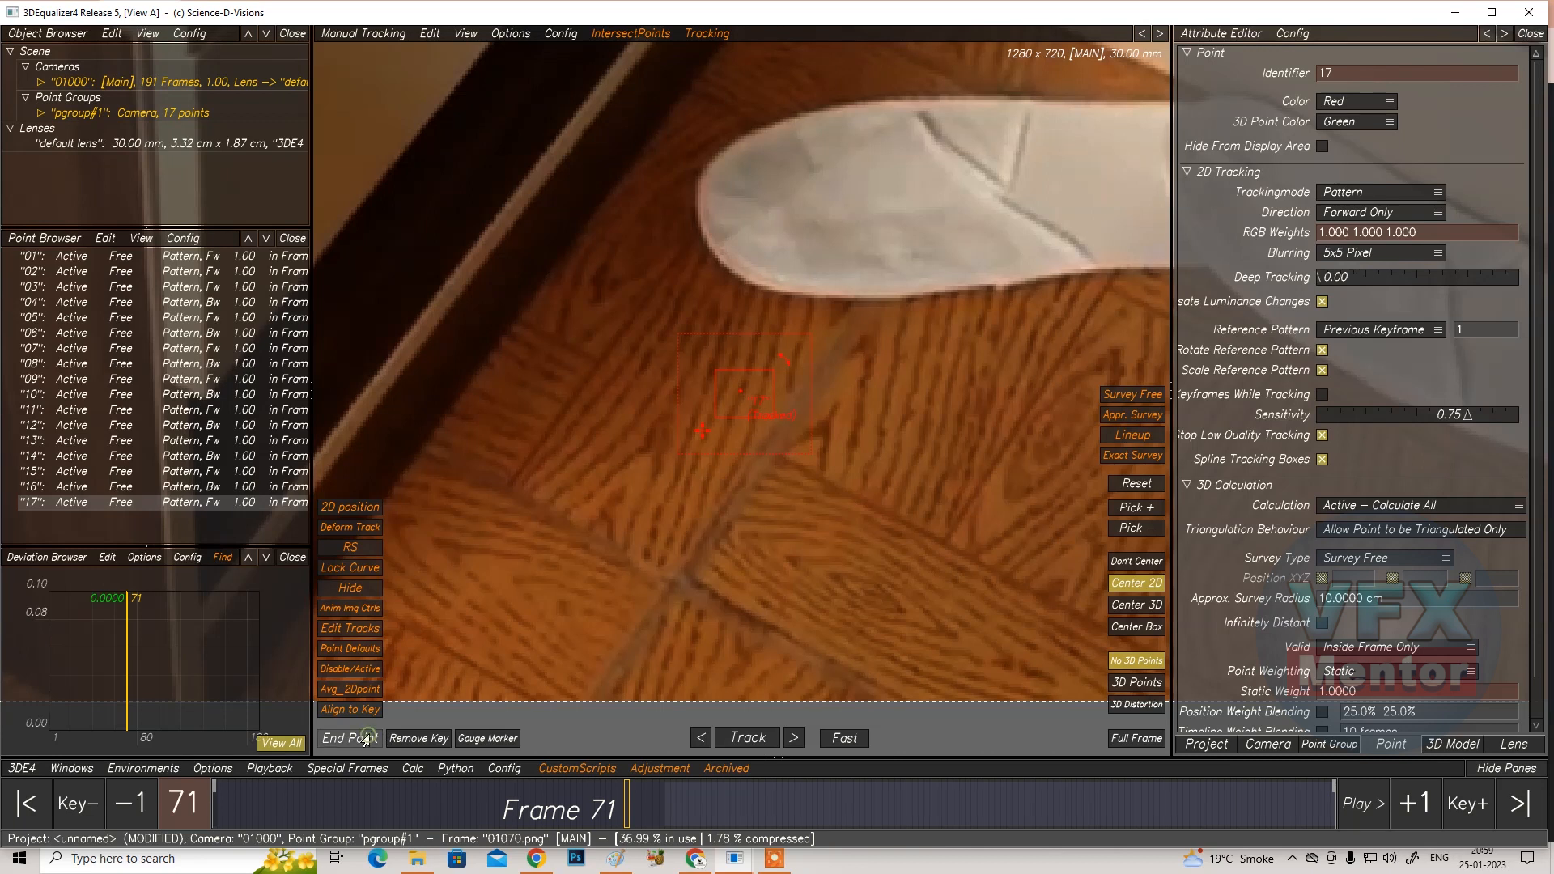
left_click_drag(620, 811, 212, 806)
Examine the cabinet, bed cover and floor at frame 1 to review the coverage of tracking points
scroll(654, 386, "up", 3)
scroll(655, 387, "down", 4)
scroll(780, 361, "down", 1)
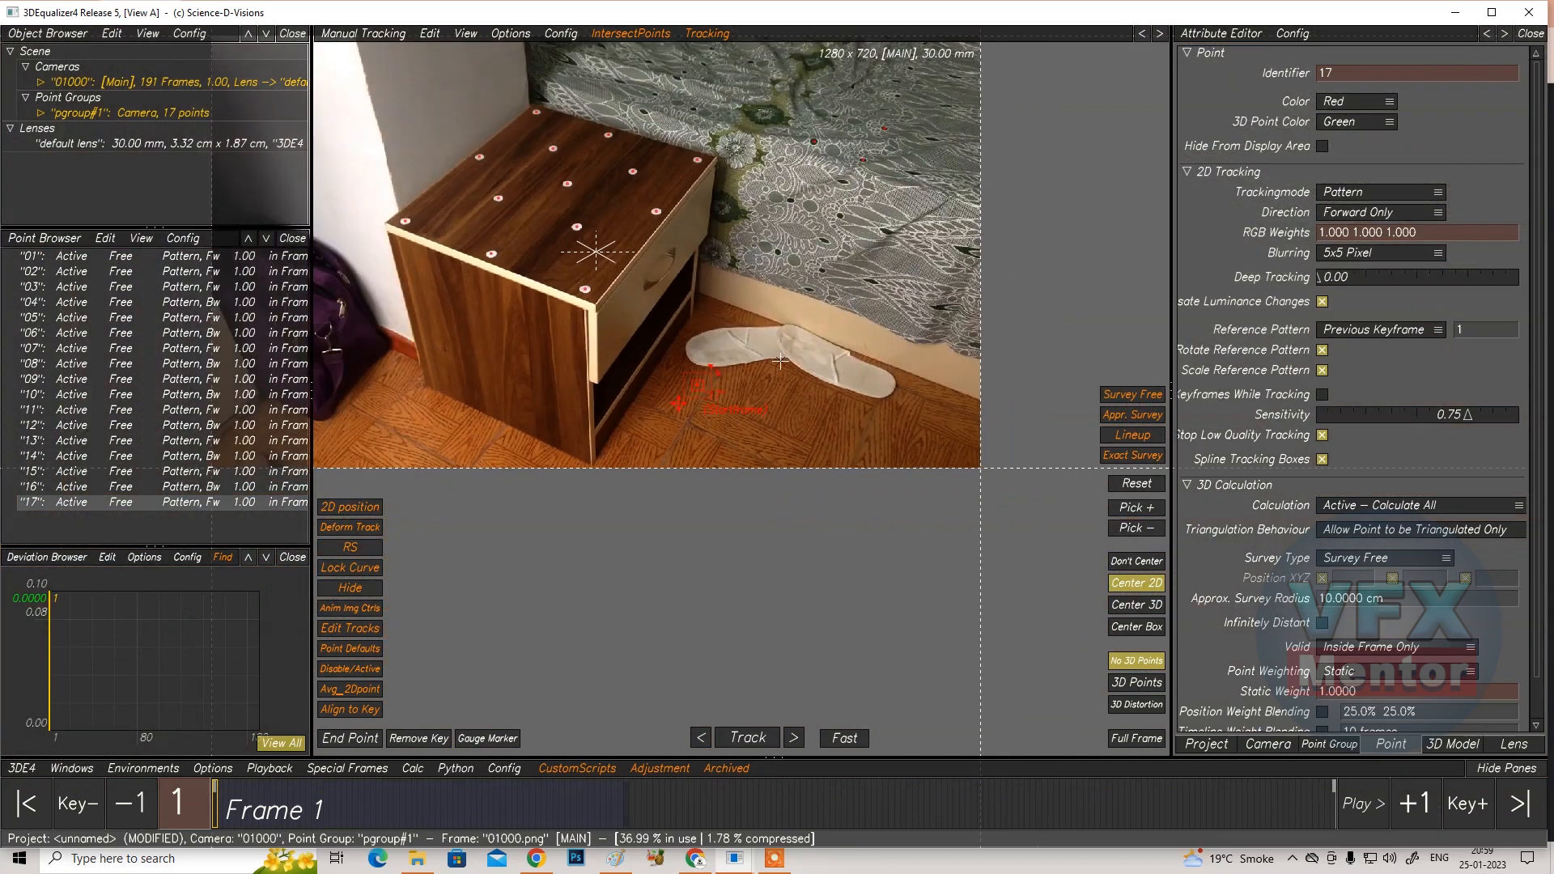
scroll(779, 361, "up", 5)
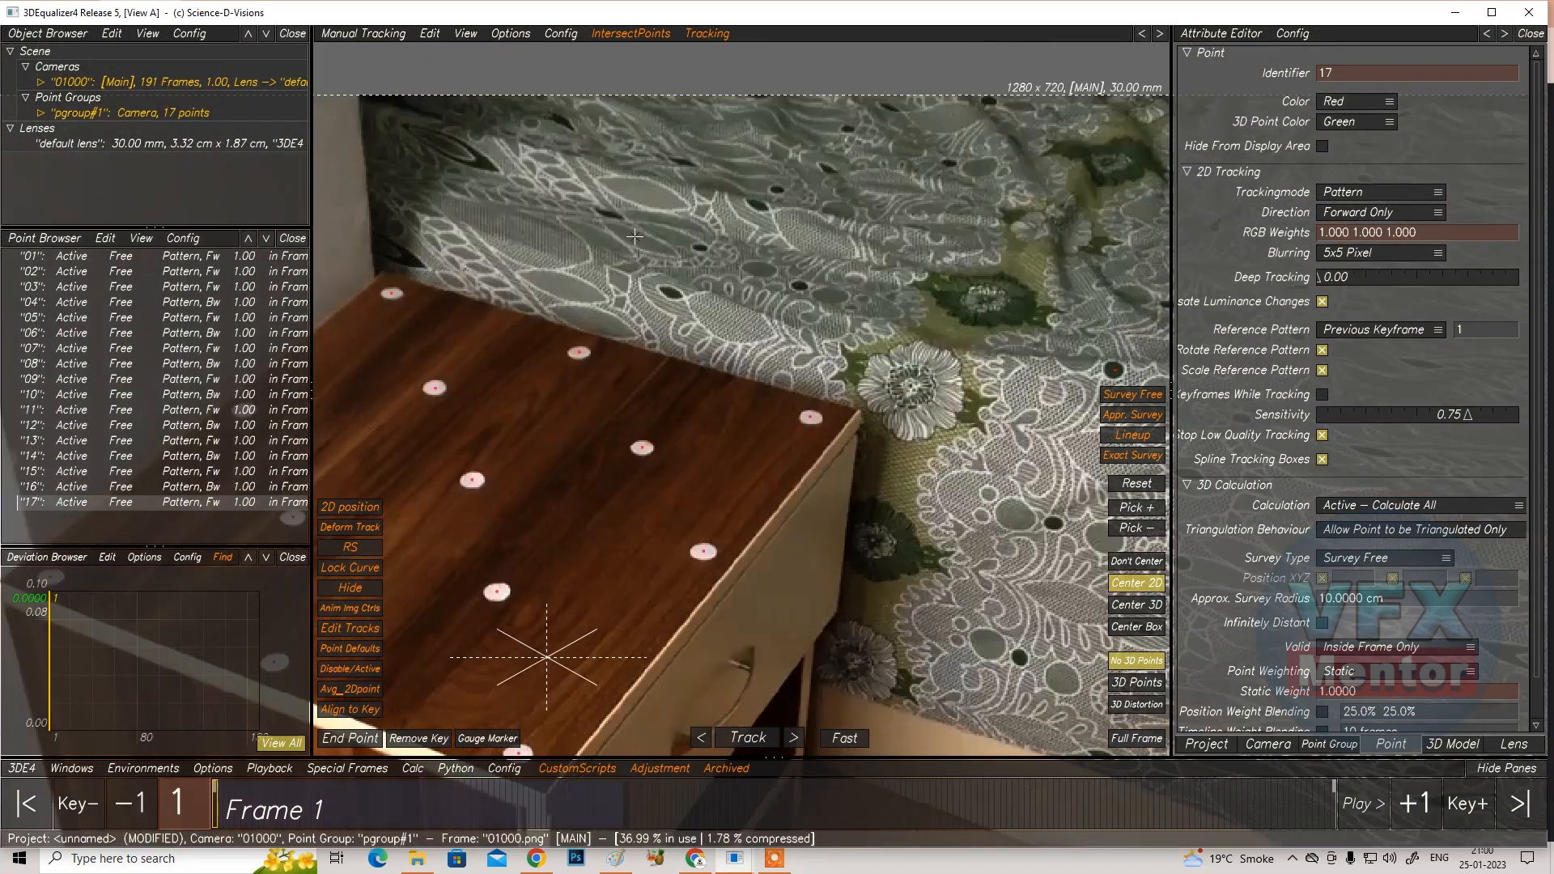
scroll(635, 236, "down", 5)
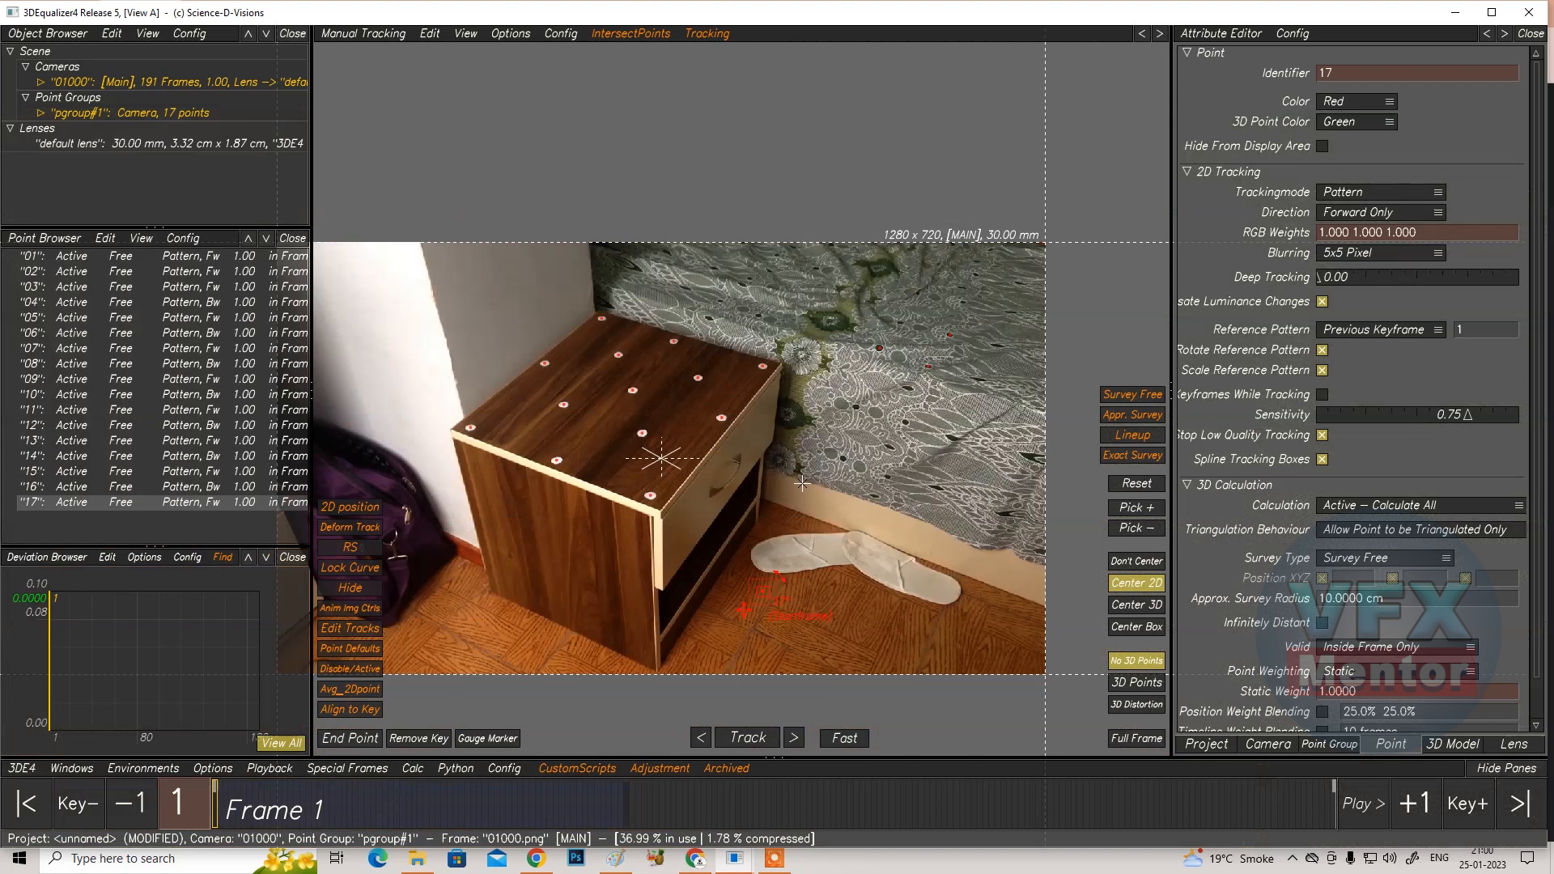
scroll(800, 484, "down", 1)
middle_click_drag(604, 488, 684, 415)
scroll(706, 409, "up", 2)
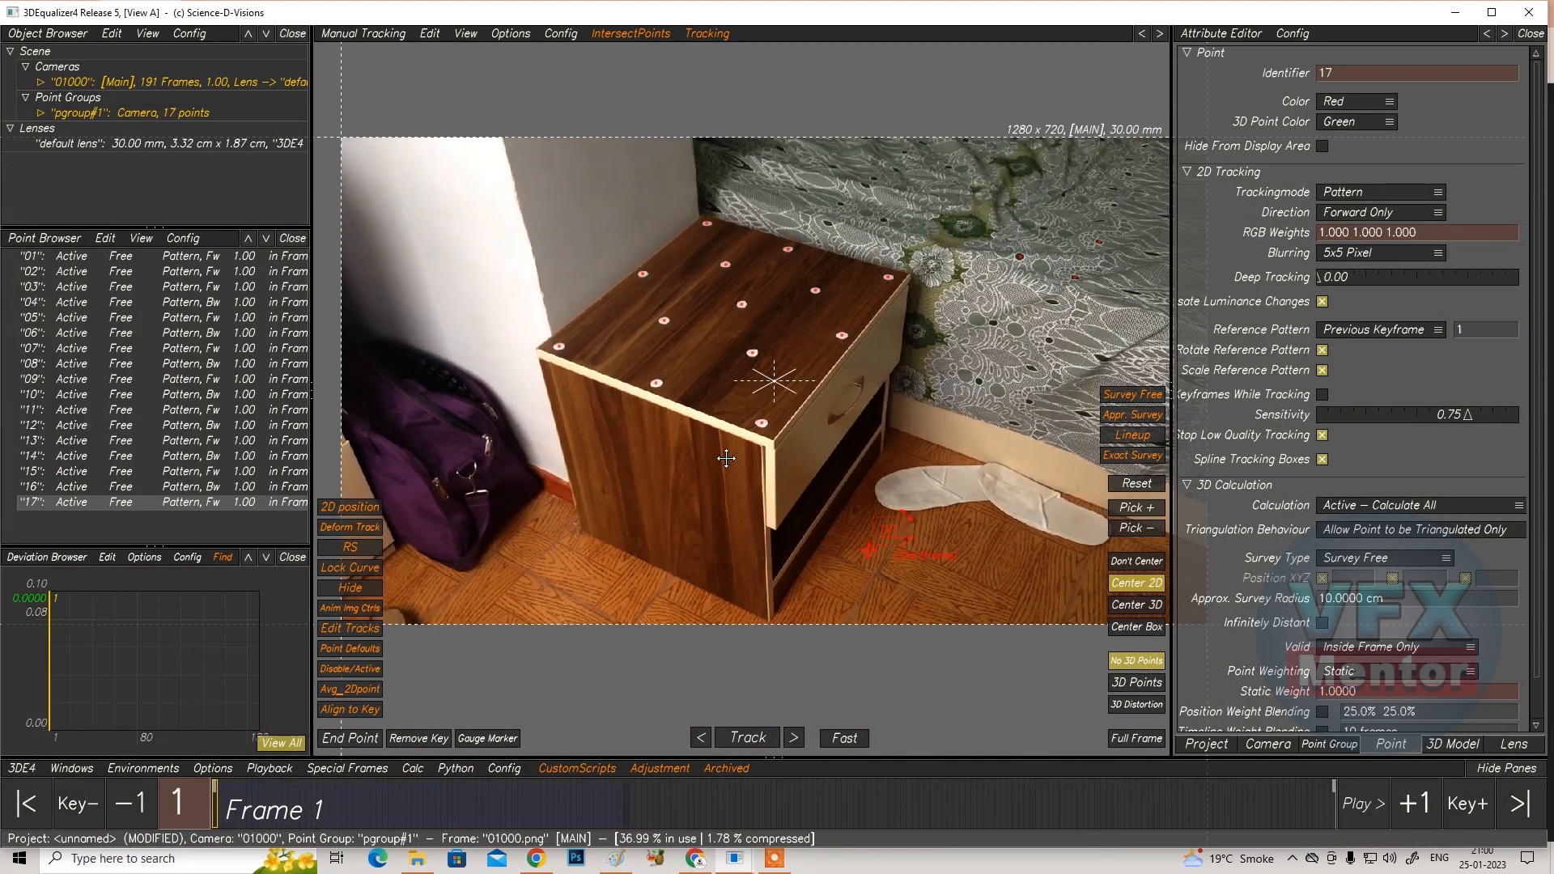
scroll(726, 458, "up", 3)
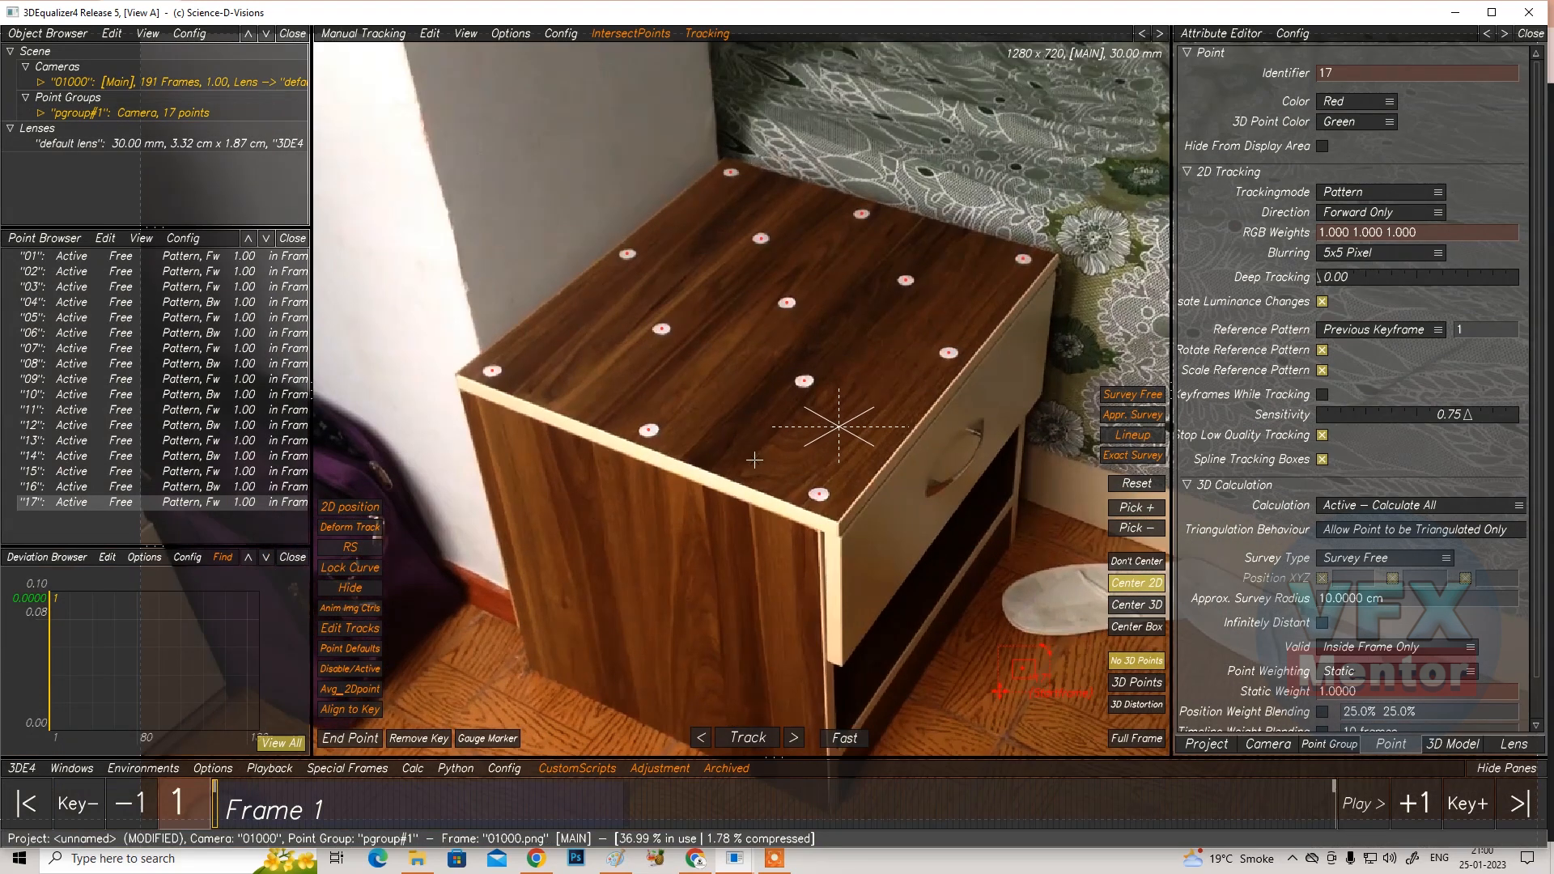
scroll(746, 549, "down", 2)
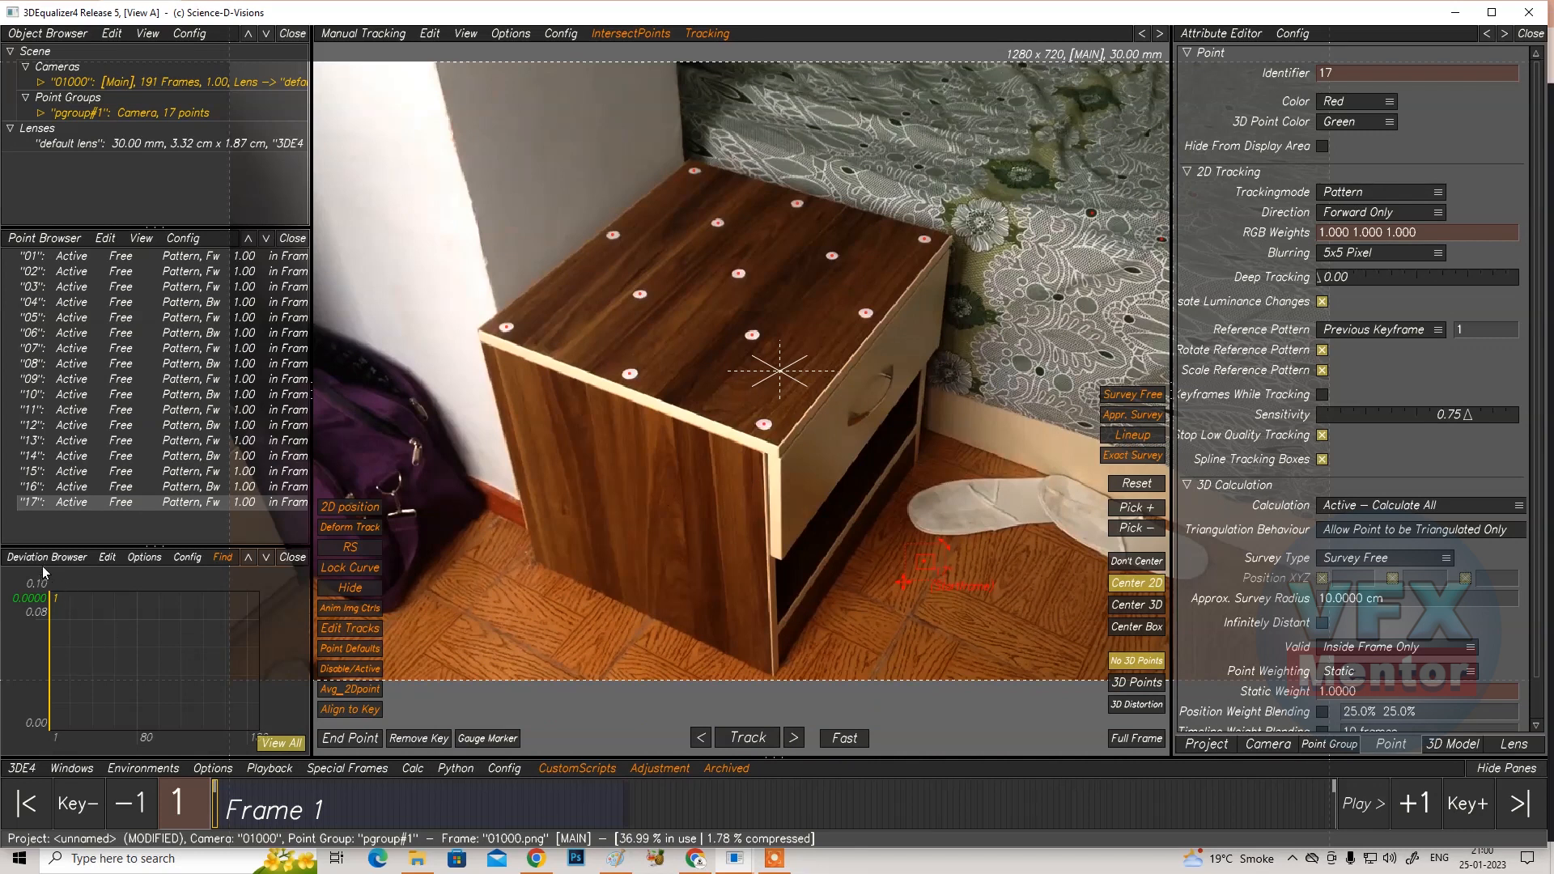
Show the point weight curves for all points in the Deviation Browser
left_click(43, 560)
mouse_move(130, 608)
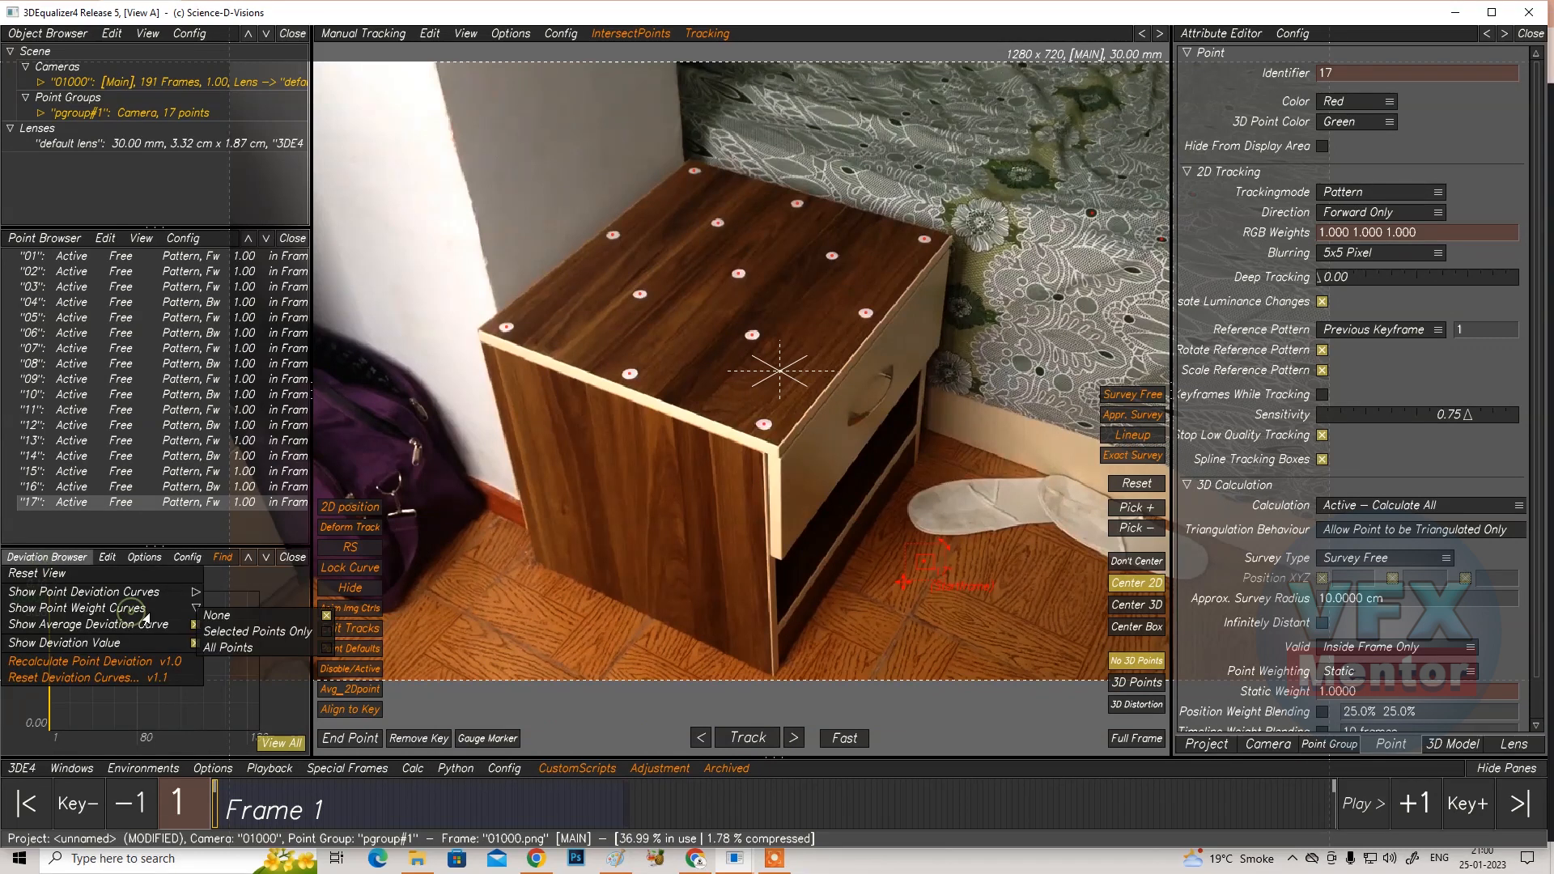
left_click(318, 650)
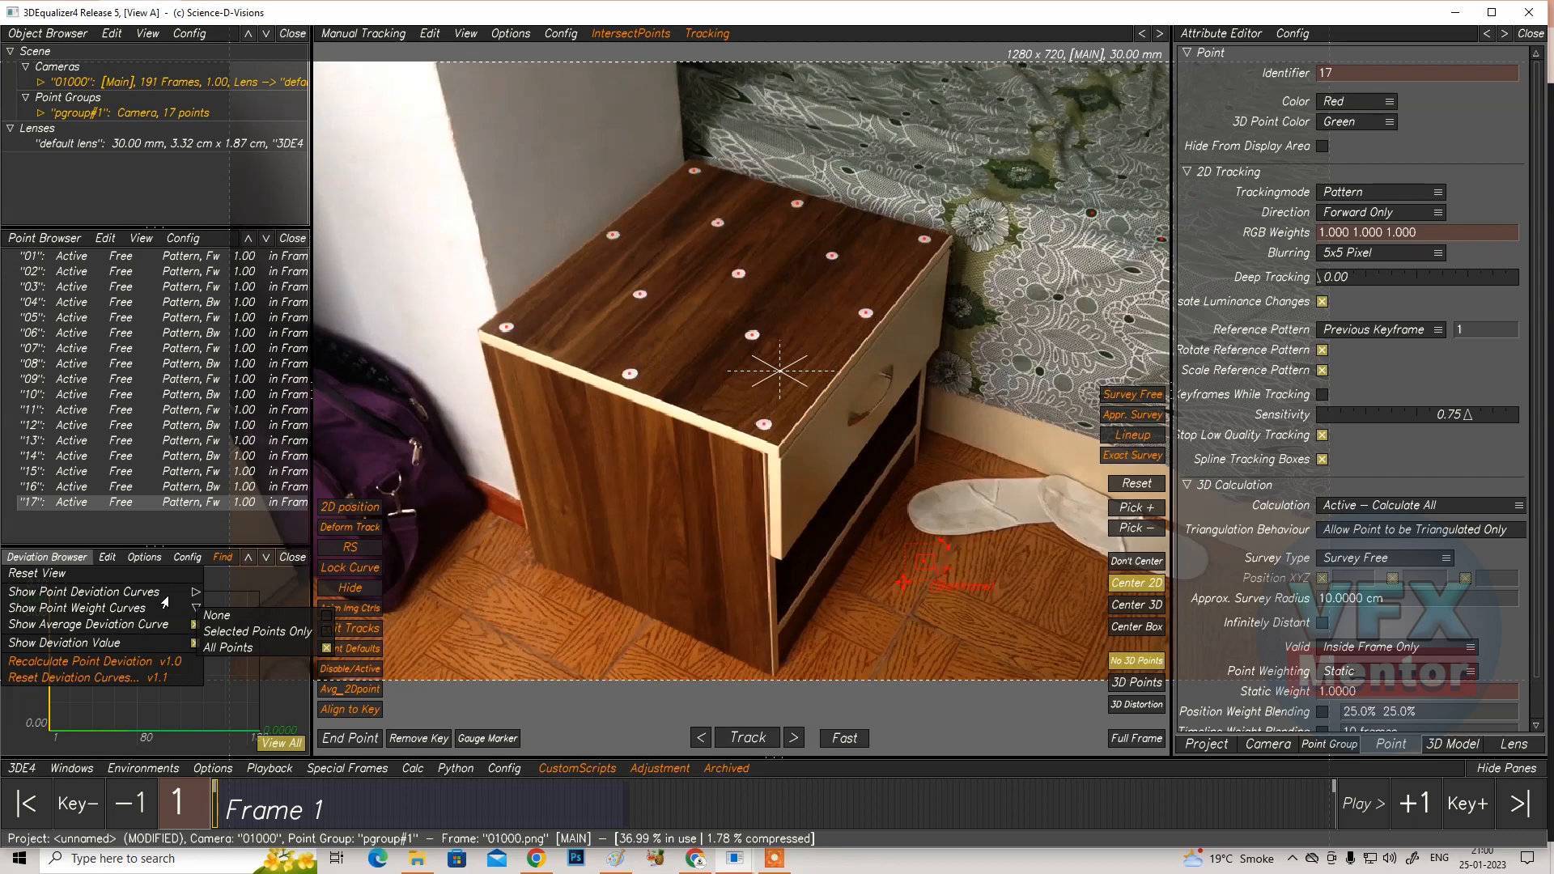
mouse_move(162, 592)
left_click(318, 650)
left_click(208, 713)
Select all points of the point group in the Point Browser
middle_click_drag(728, 332, 716, 363)
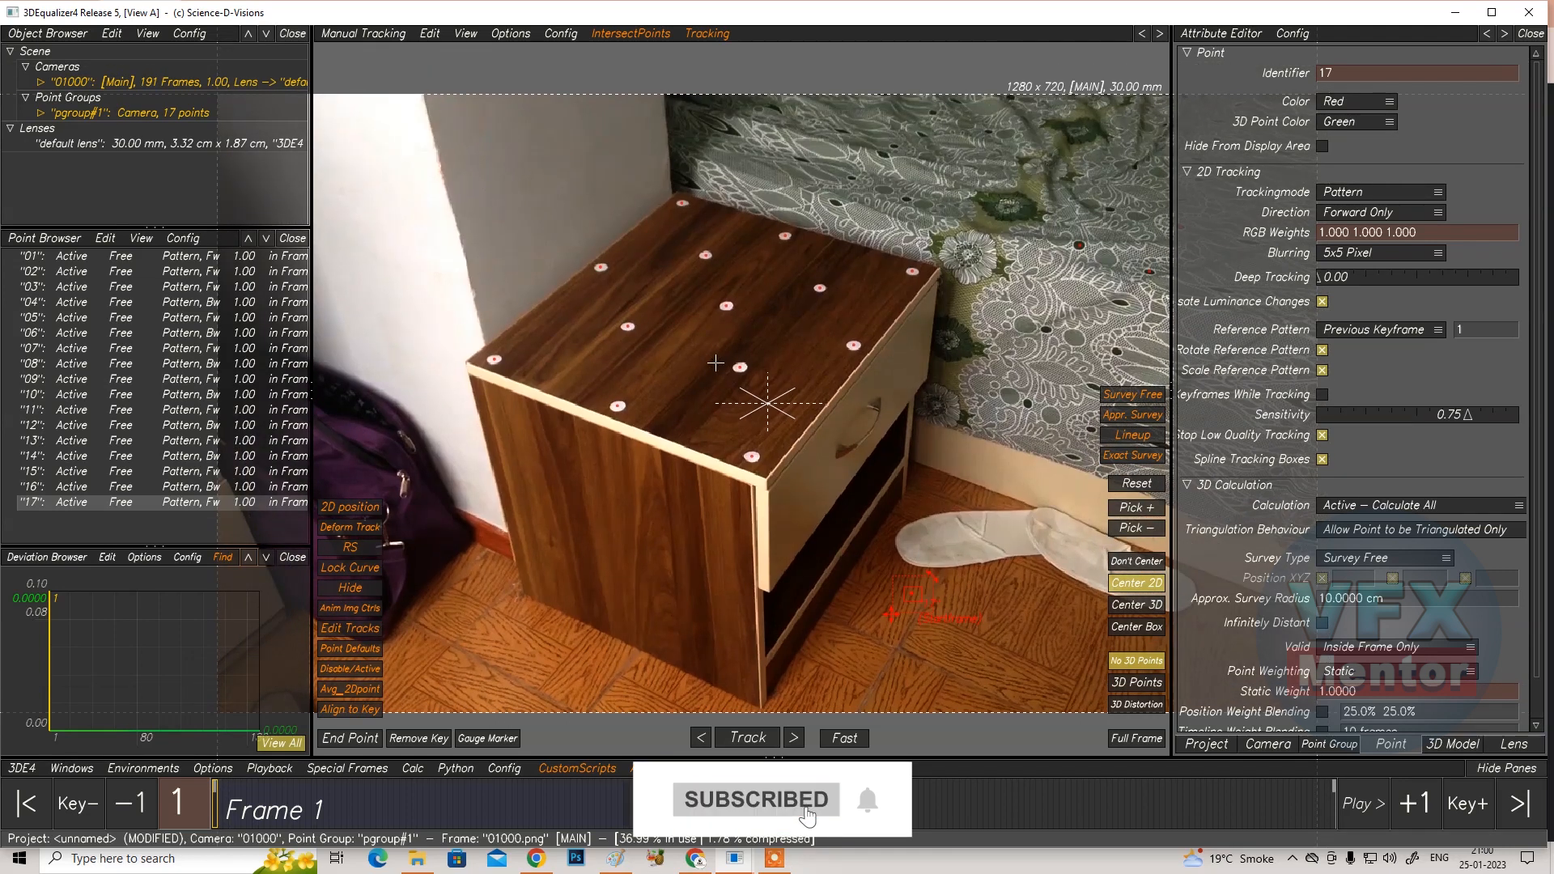
left_click(67, 261, "ctrl")
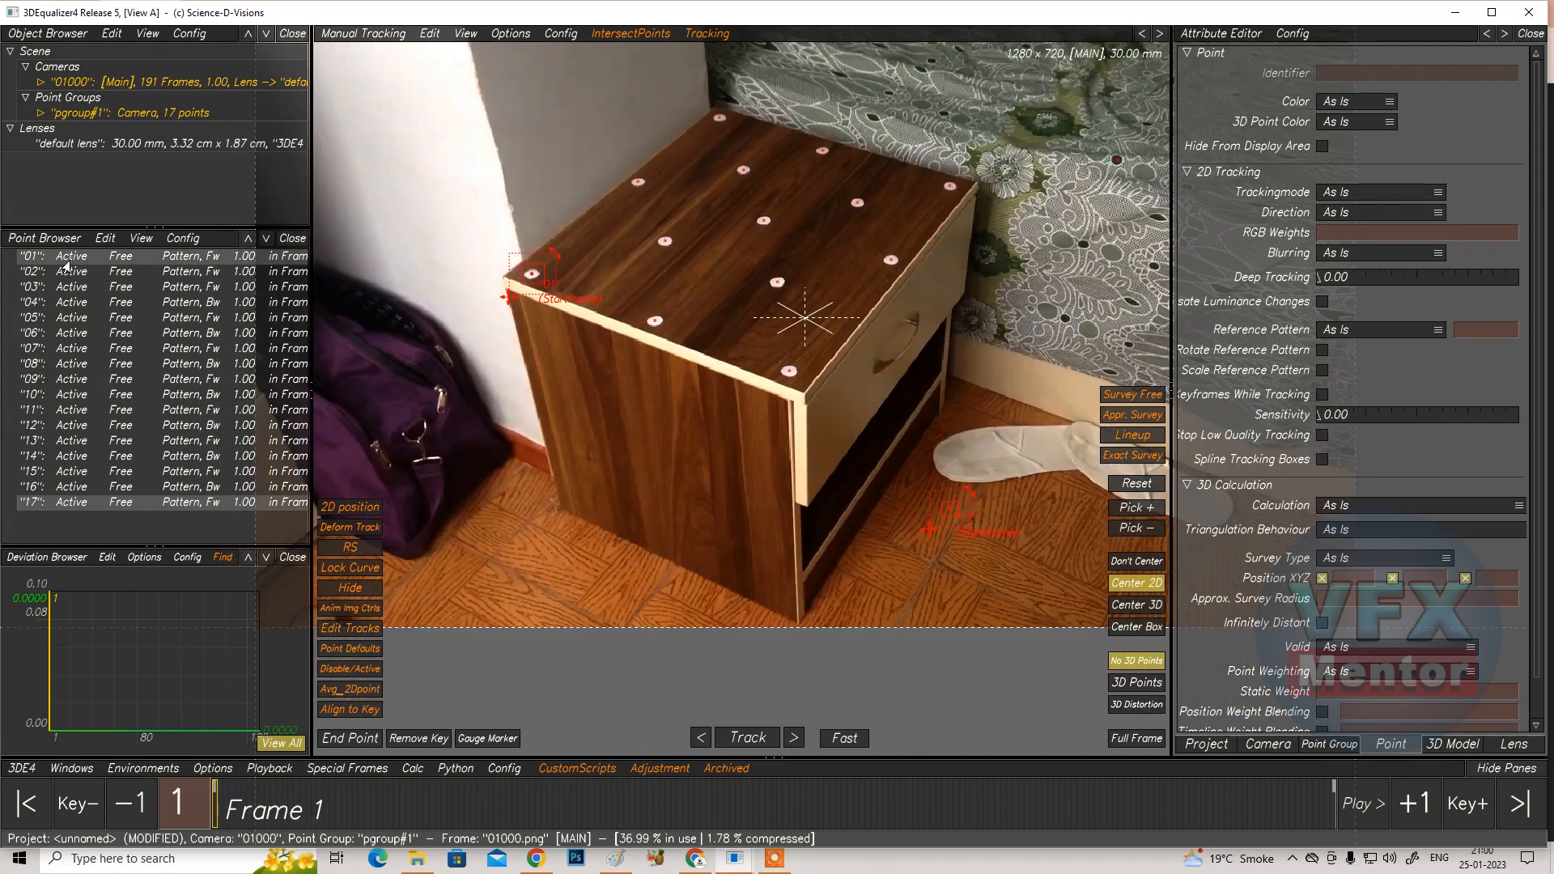
right_click(72, 256)
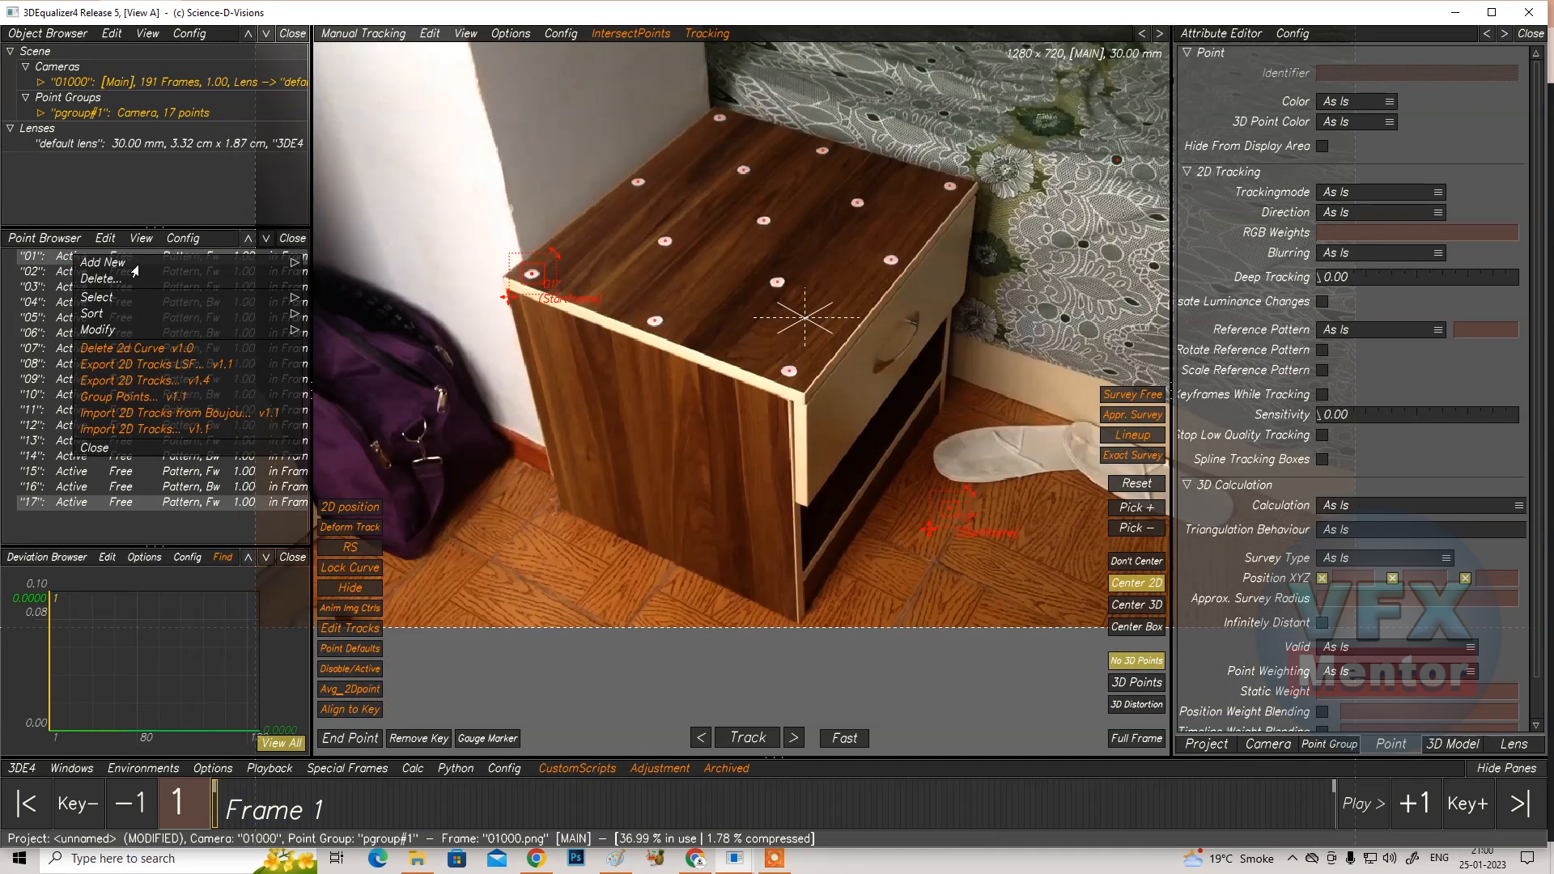
mouse_move(109, 300)
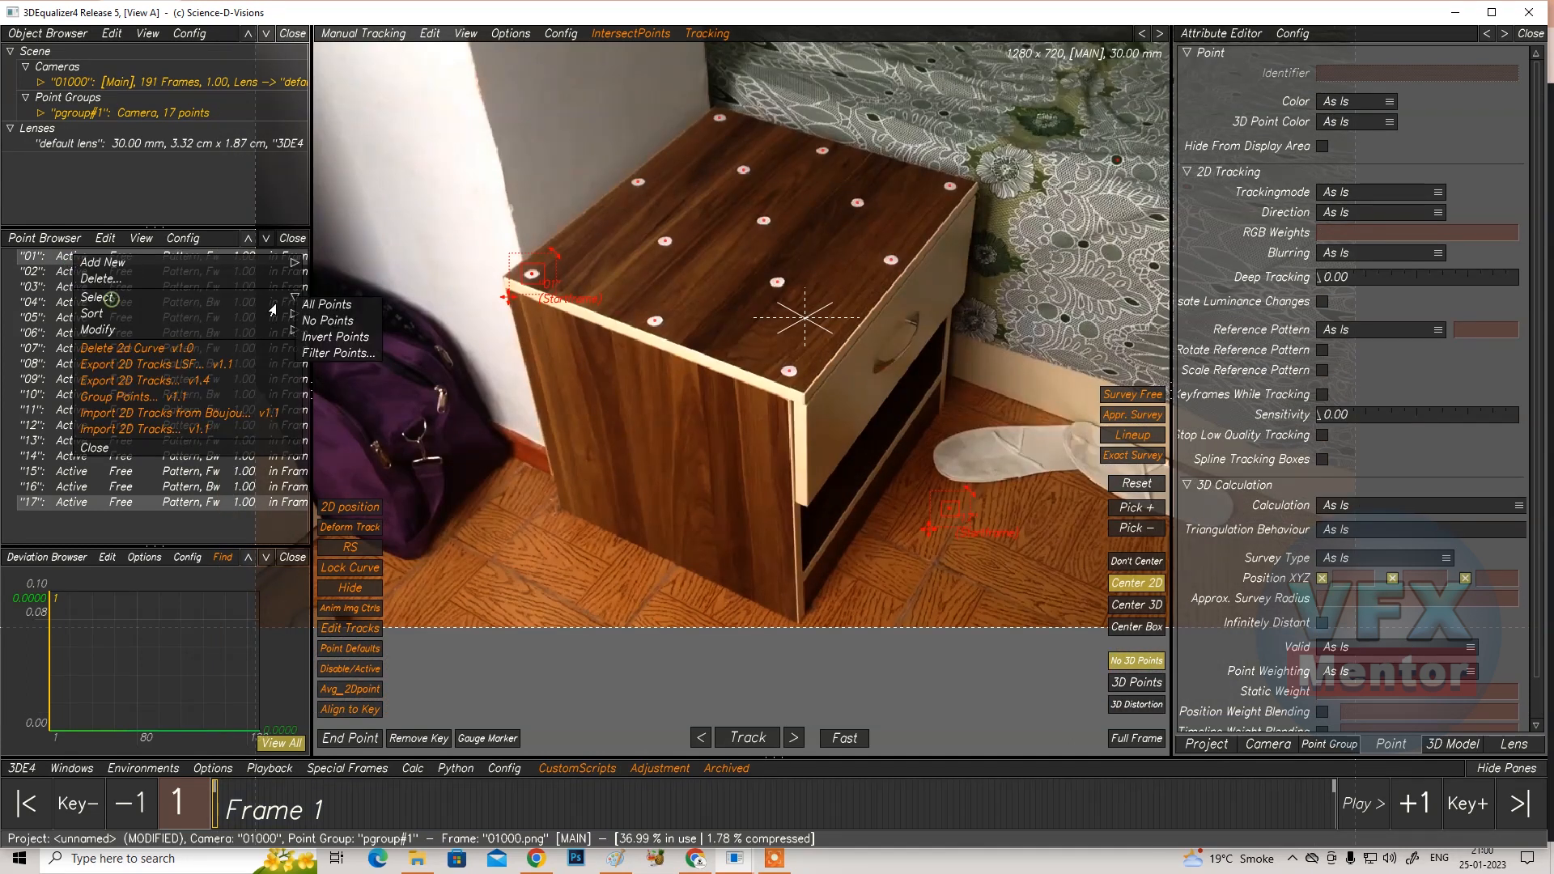
left_click(332, 305)
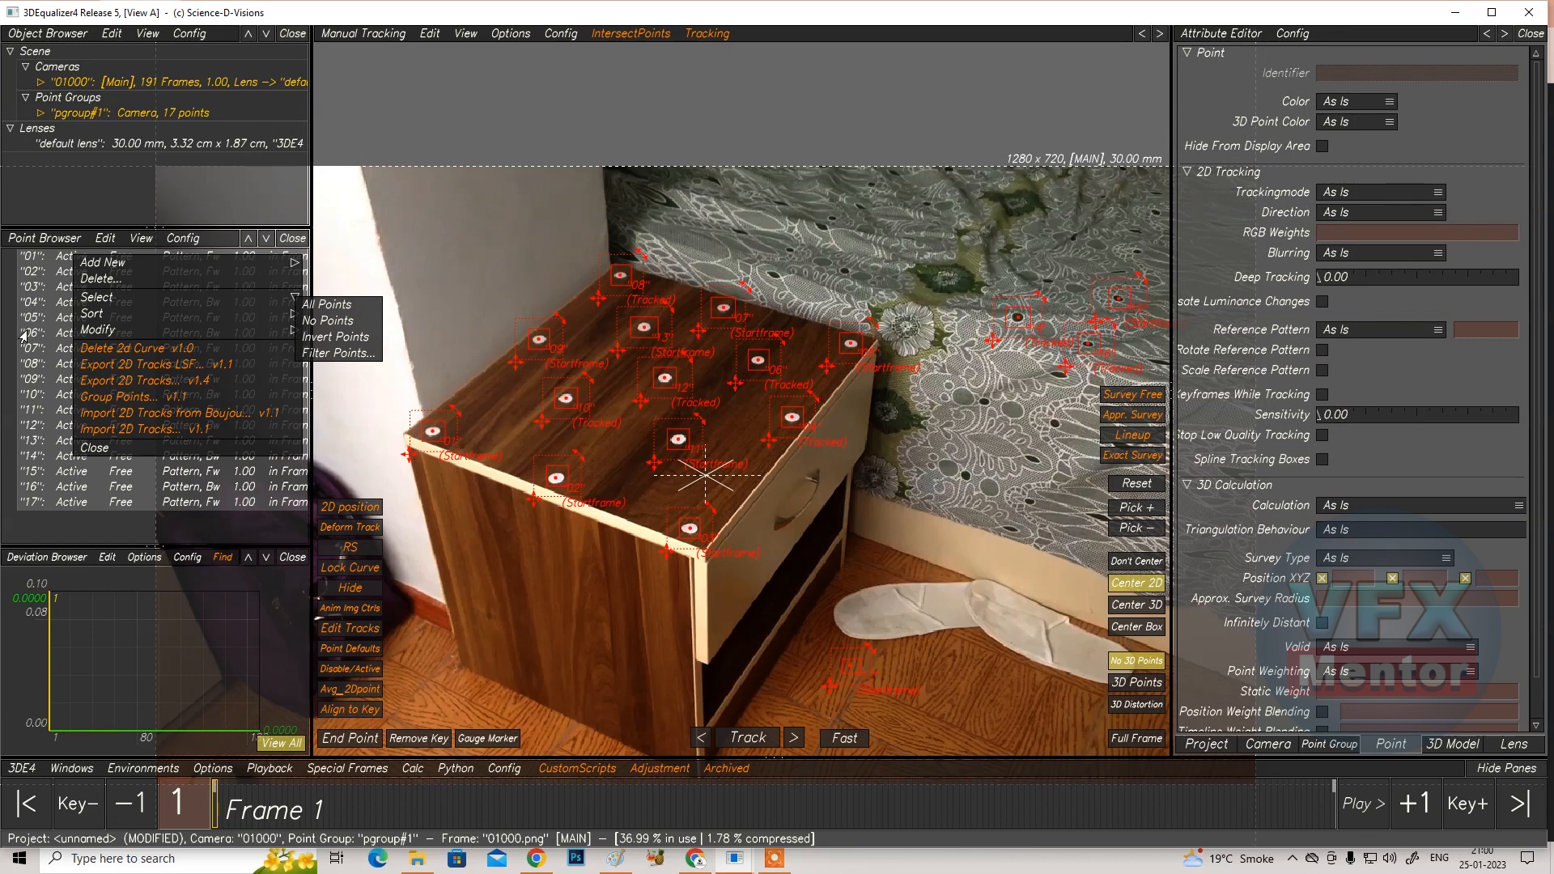
Switch the selected points' color through red, green and blue to yellow, and hide the points from the display area
right_click(23, 334)
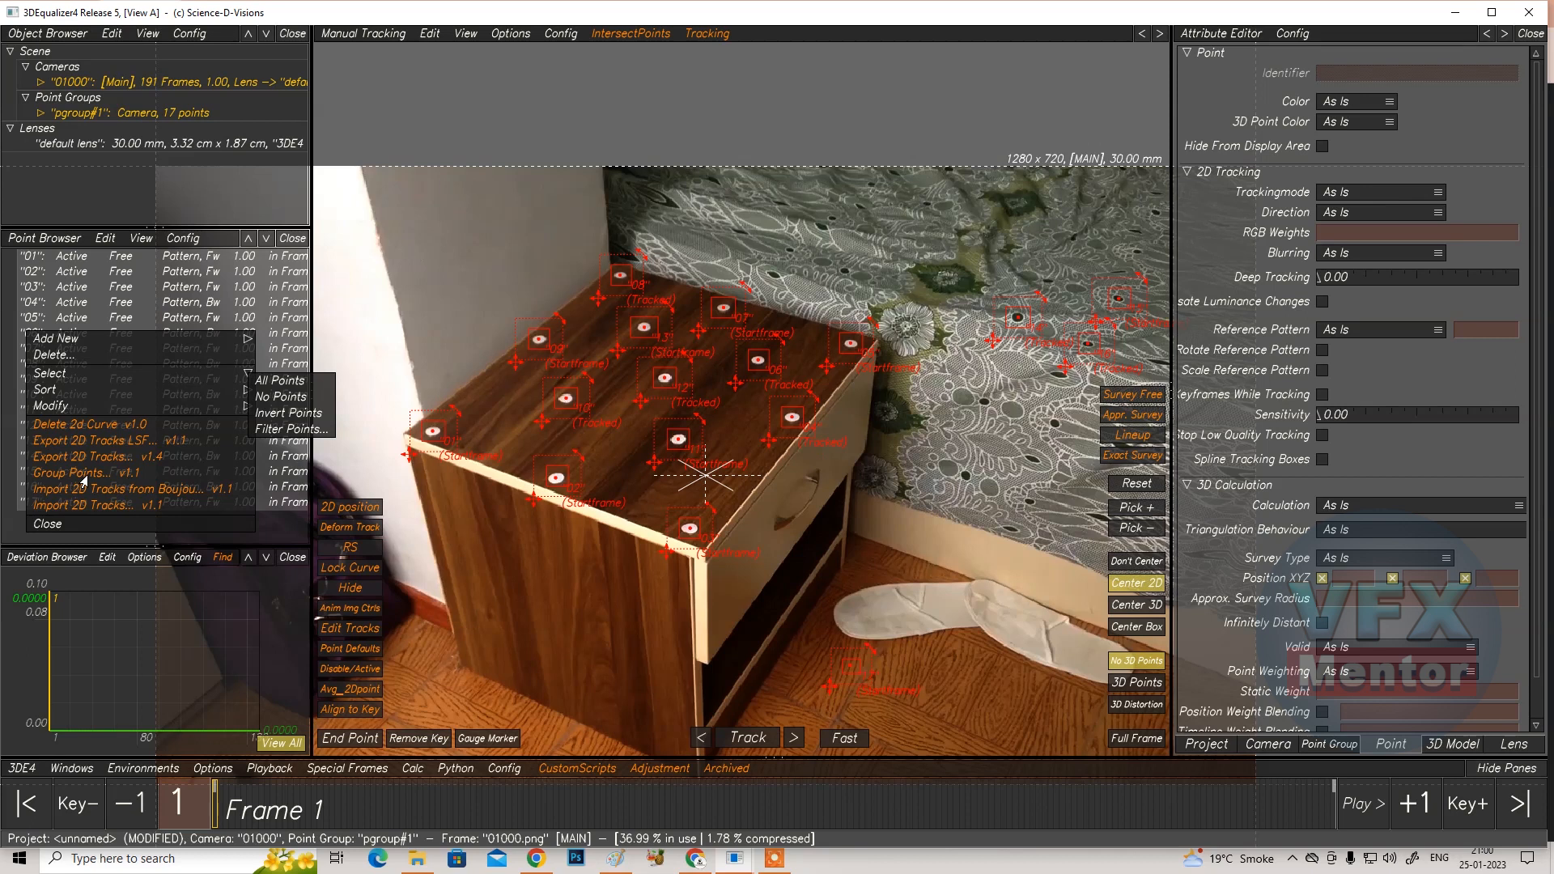
mouse_move(45, 395)
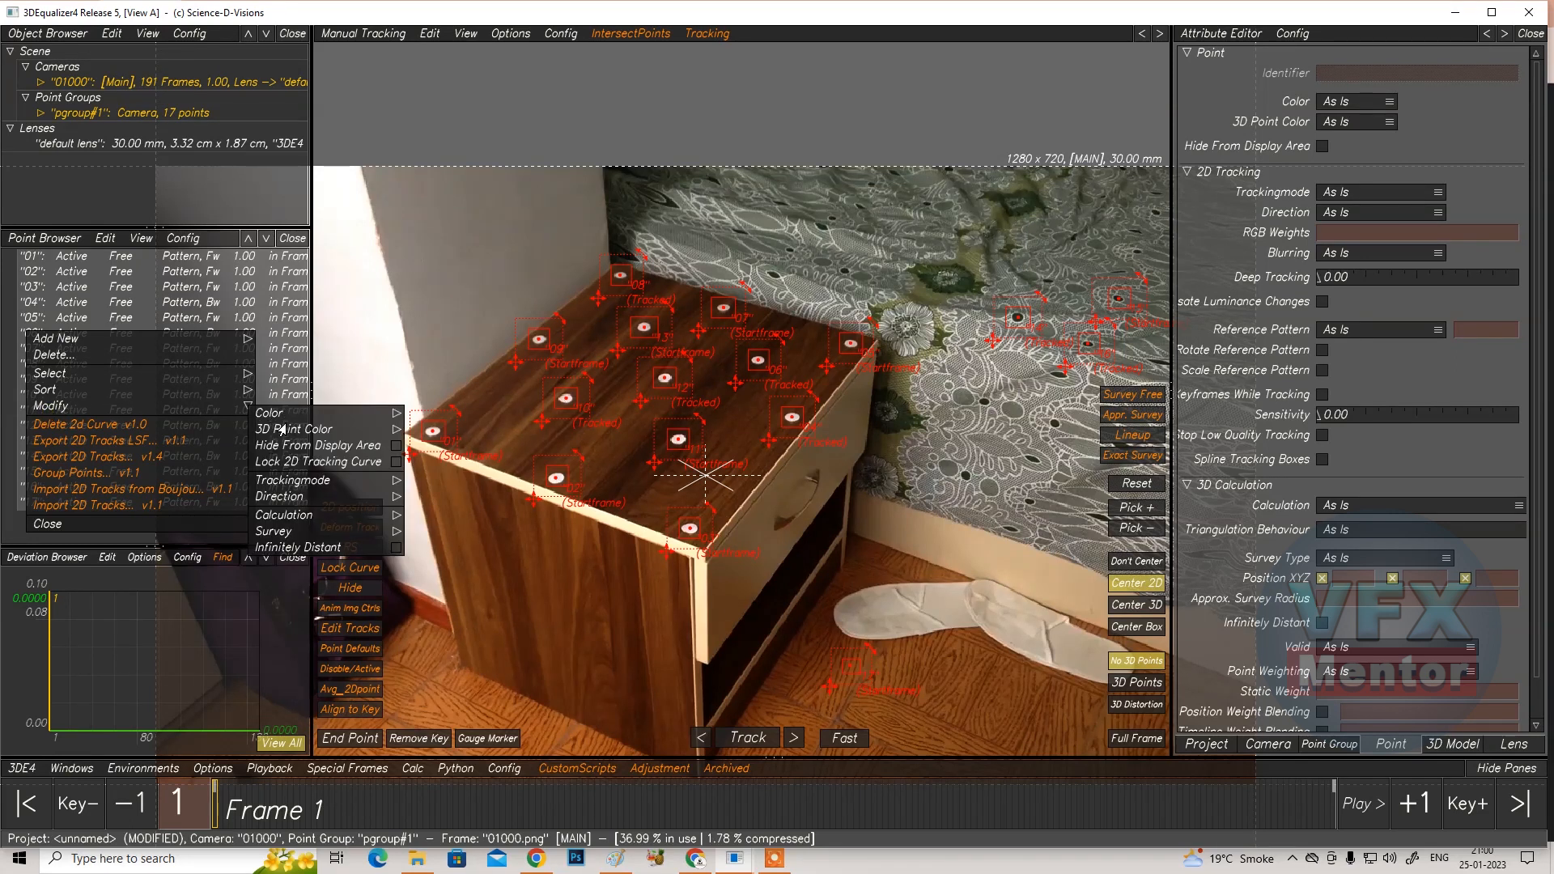
mouse_move(347, 420)
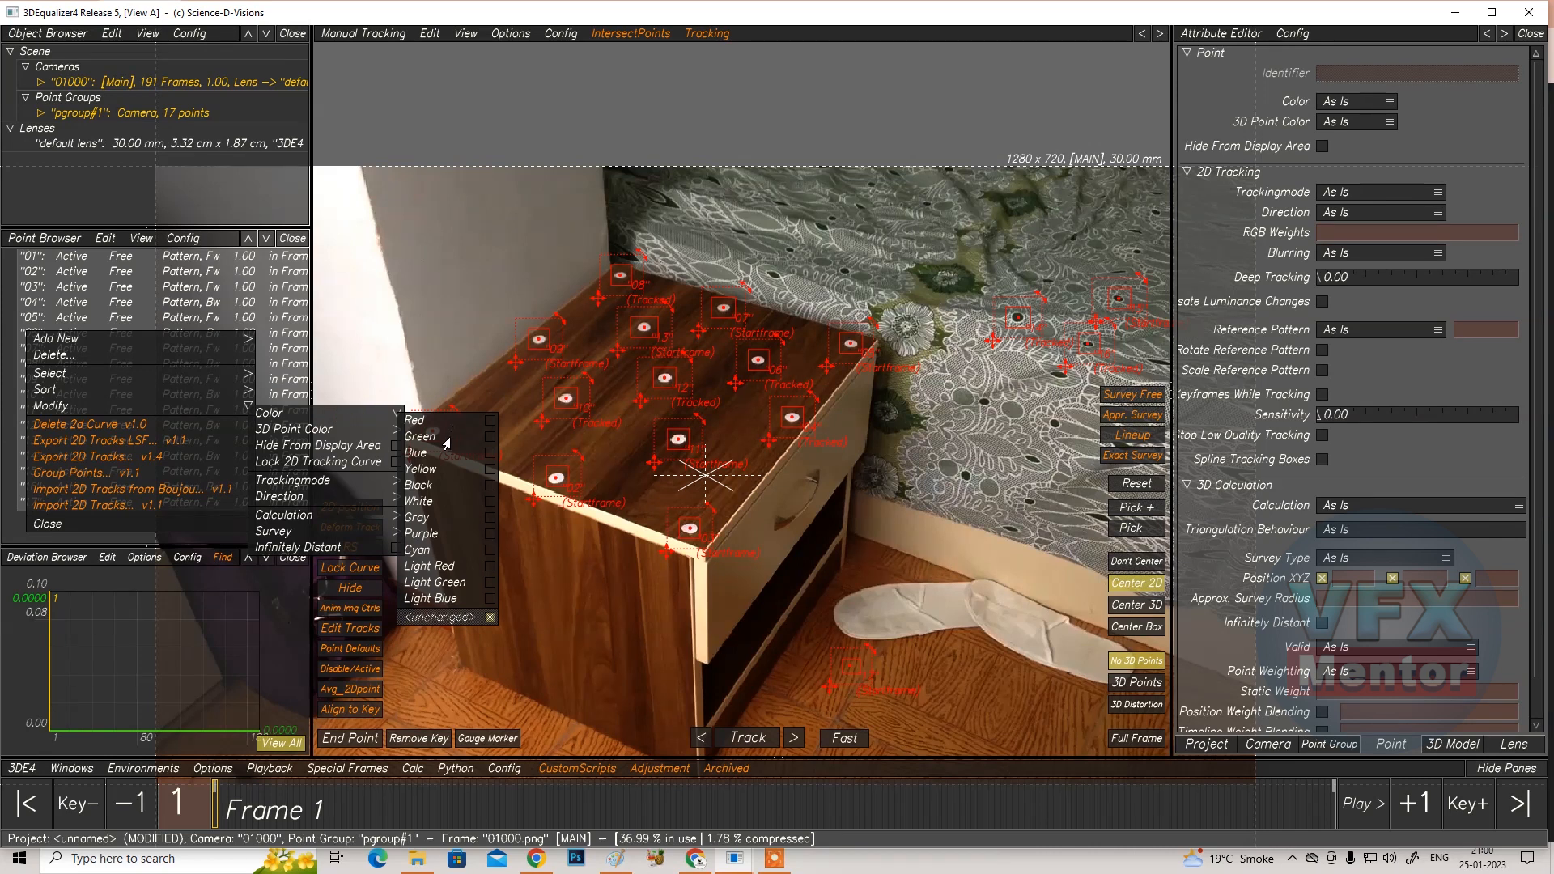
left_click(490, 422)
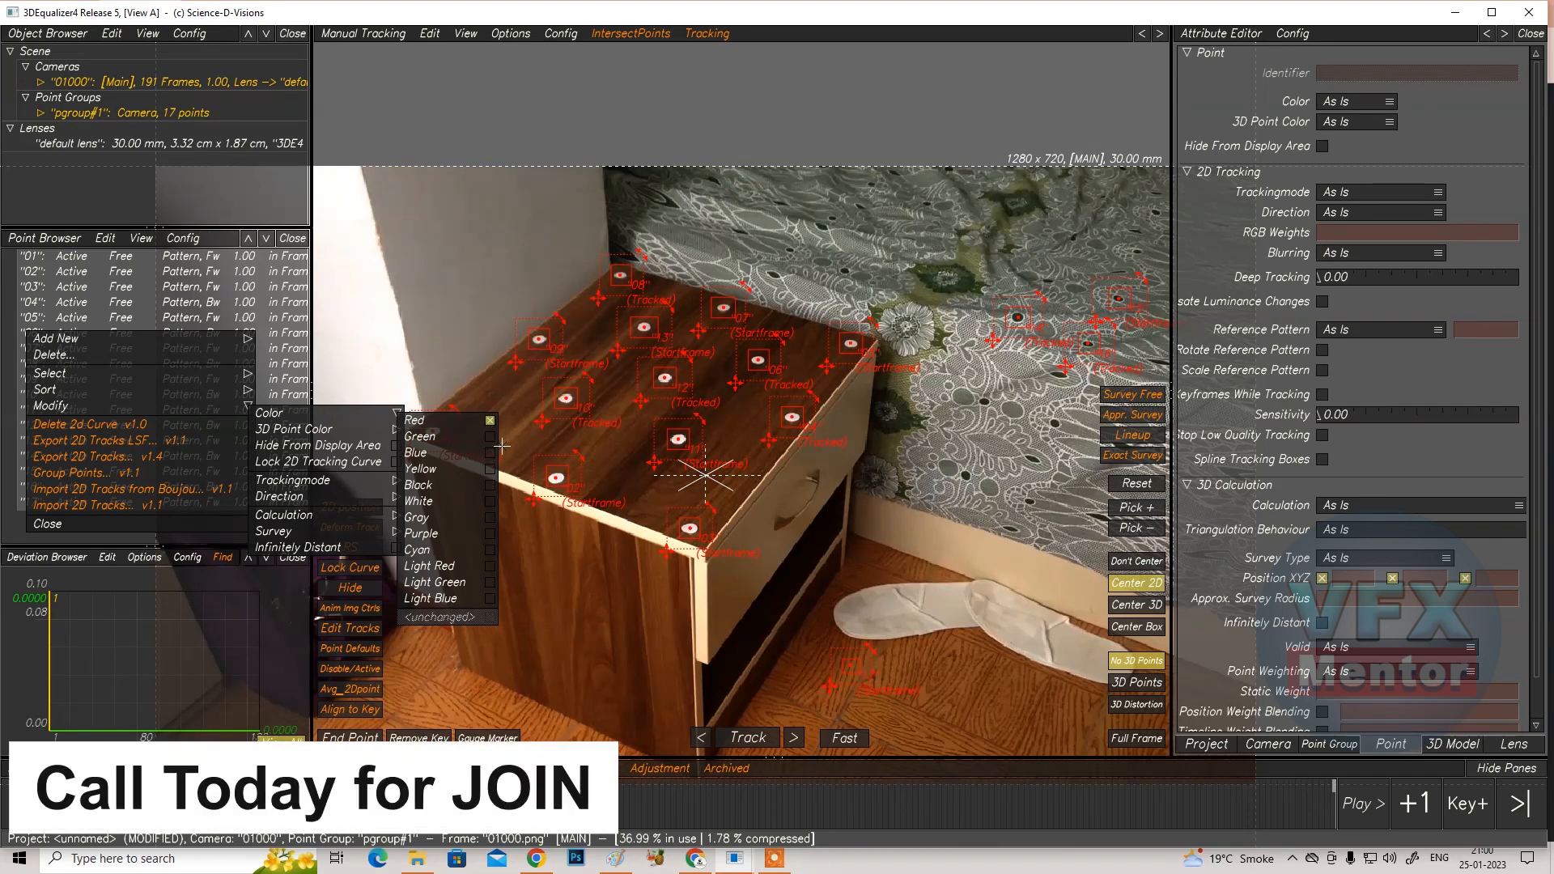
left_click(488, 438)
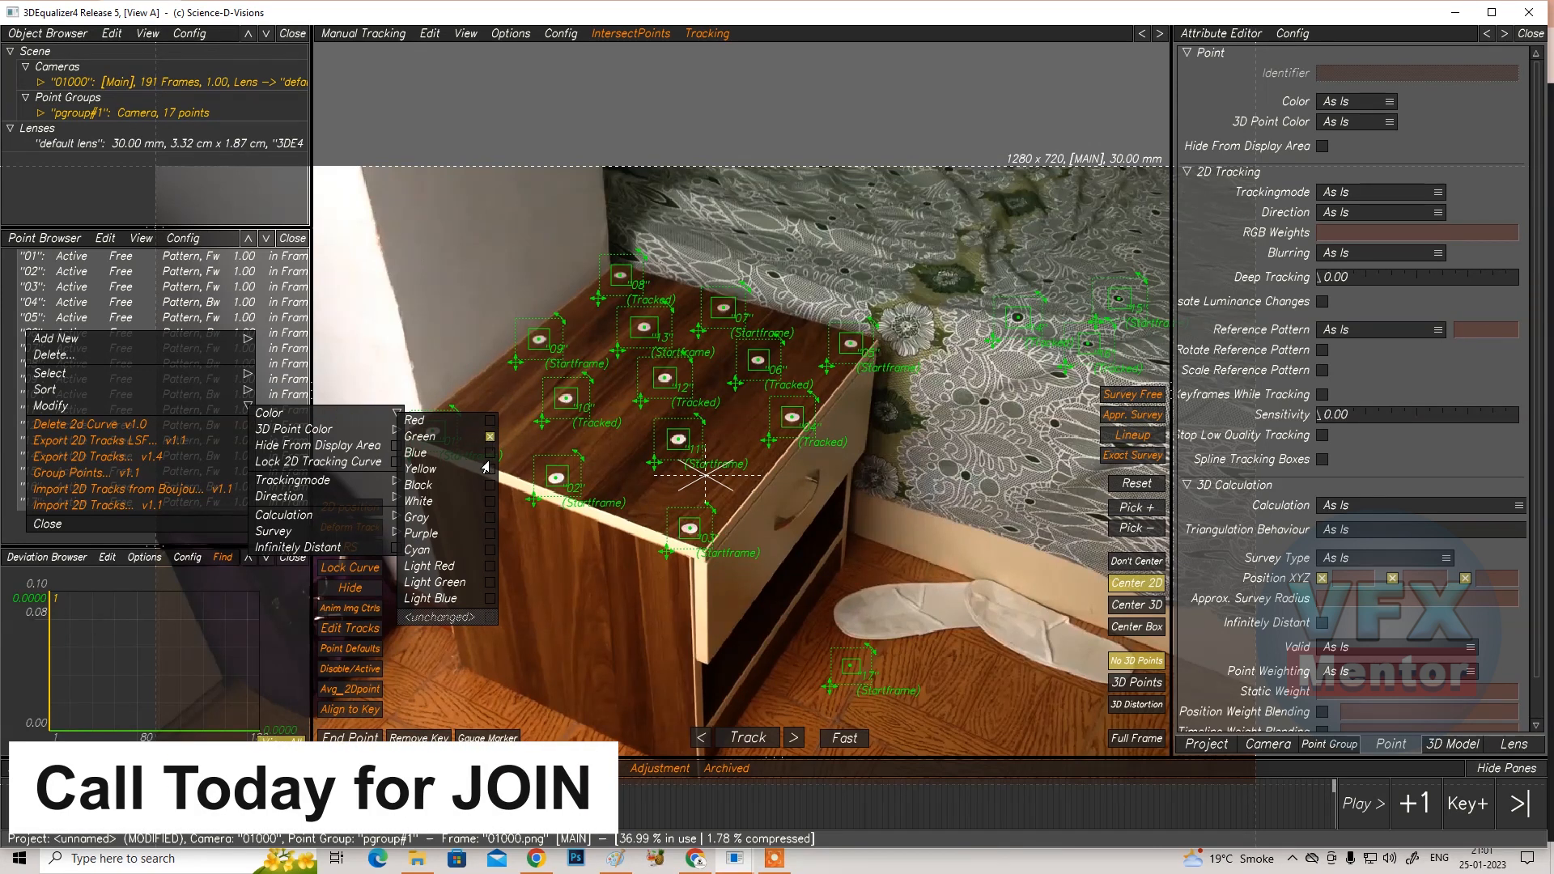
left_click(489, 453)
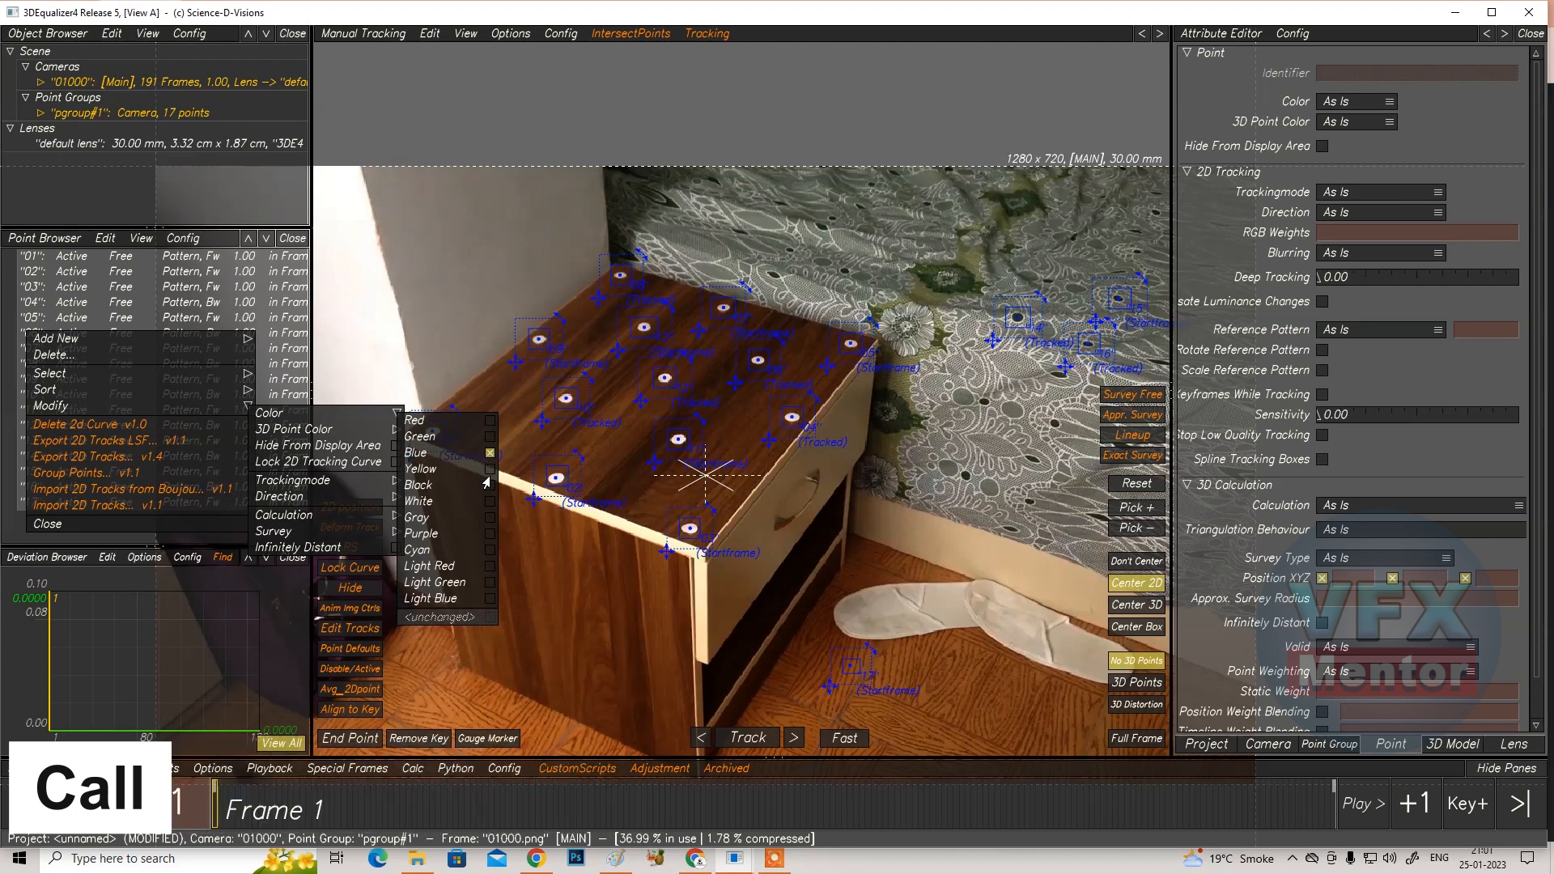
left_click(489, 469)
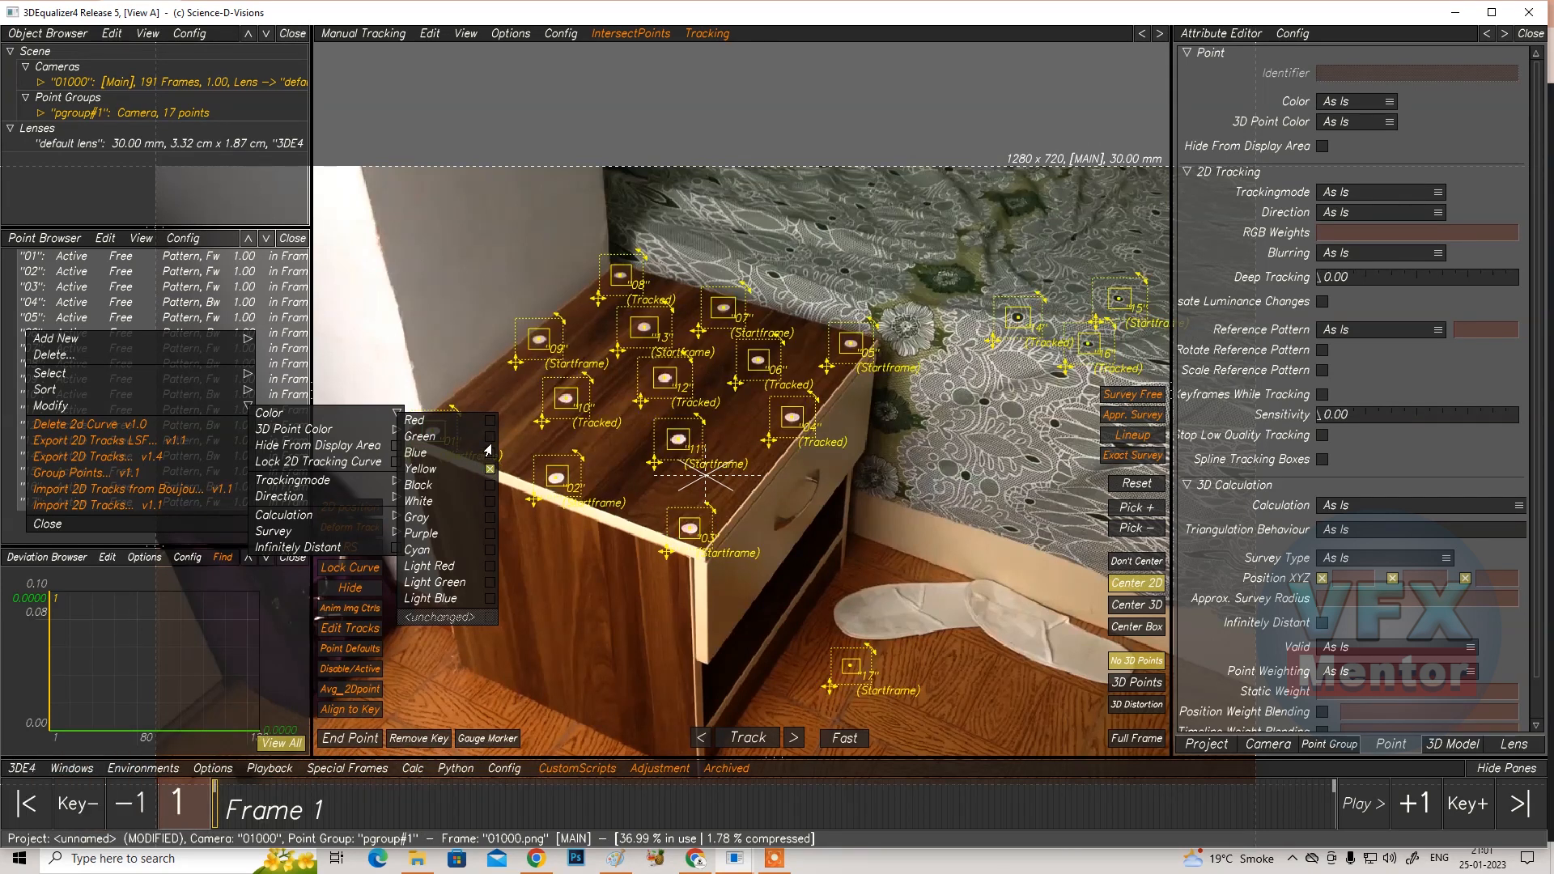
left_click(333, 444)
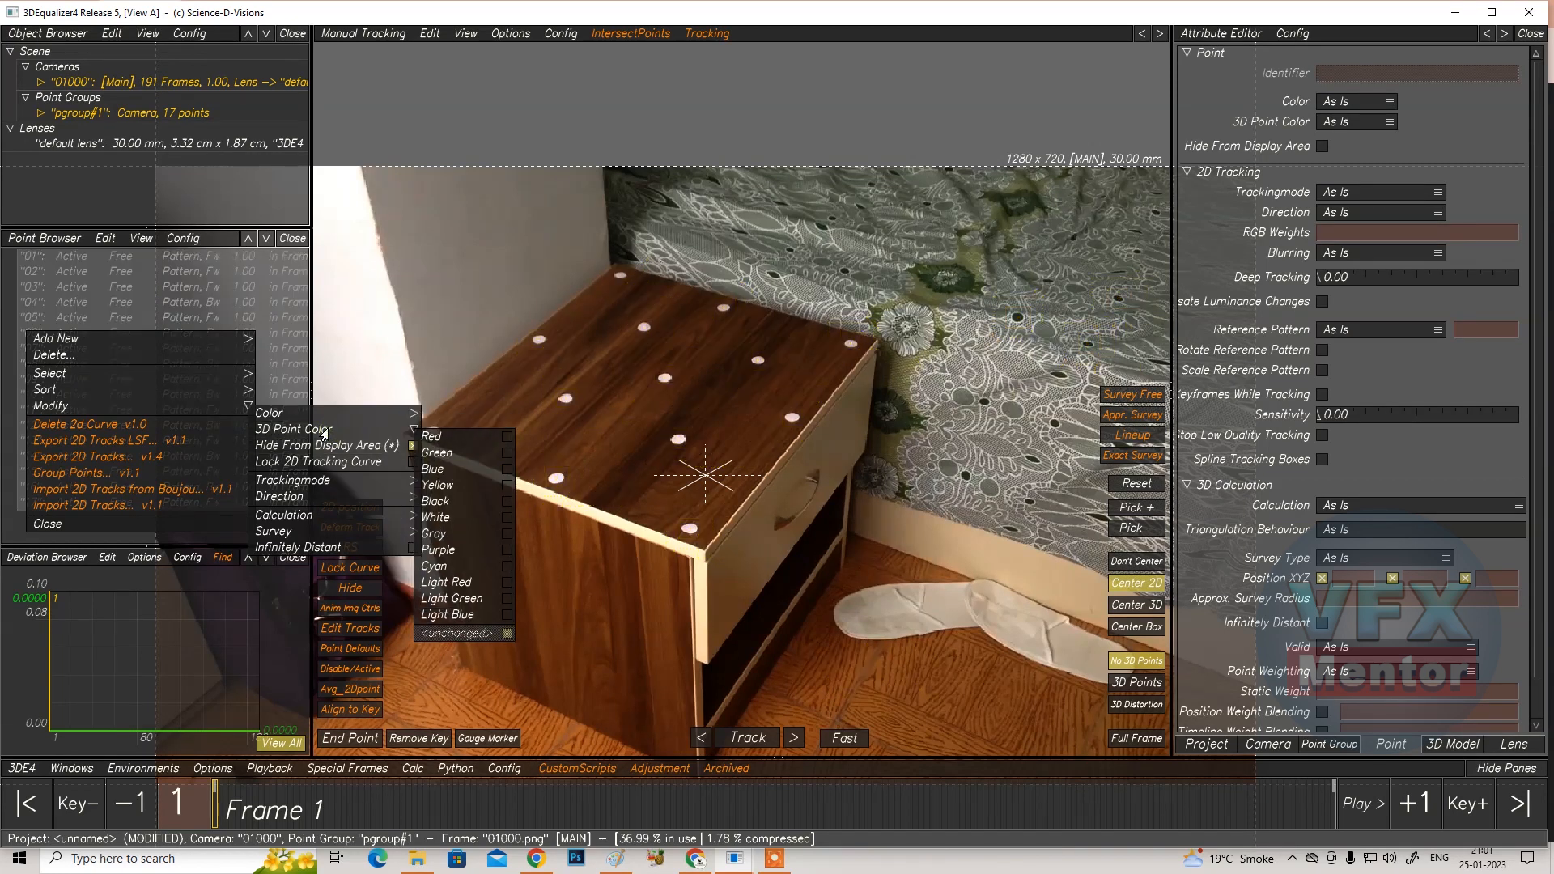
Review the 3D point color, tracking direction and 3D calculation options available for the selected points
left_click(324, 434)
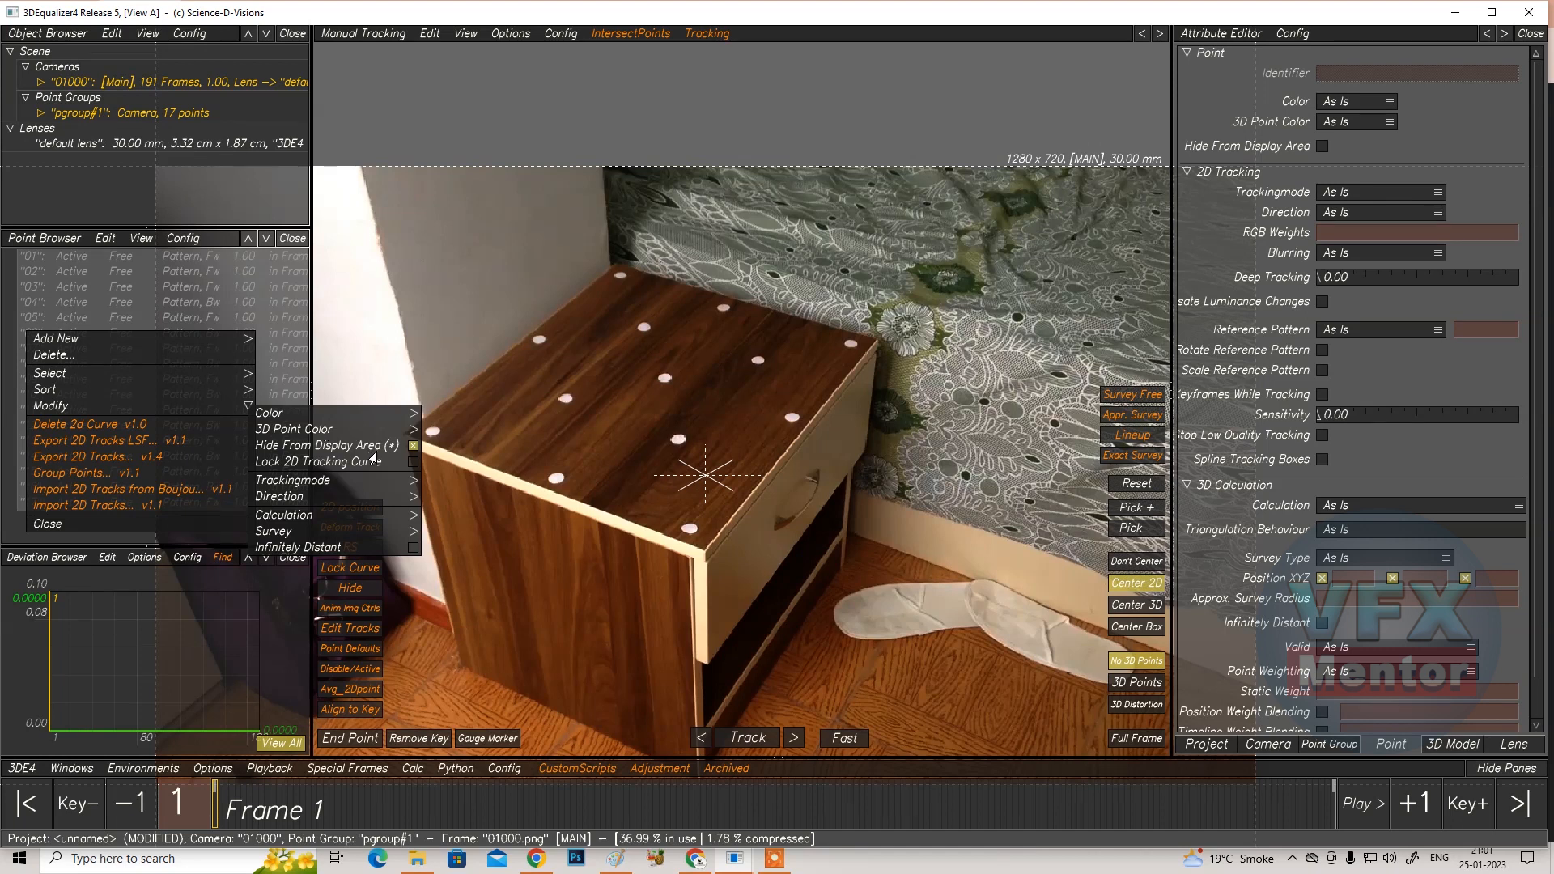
left_click(301, 502)
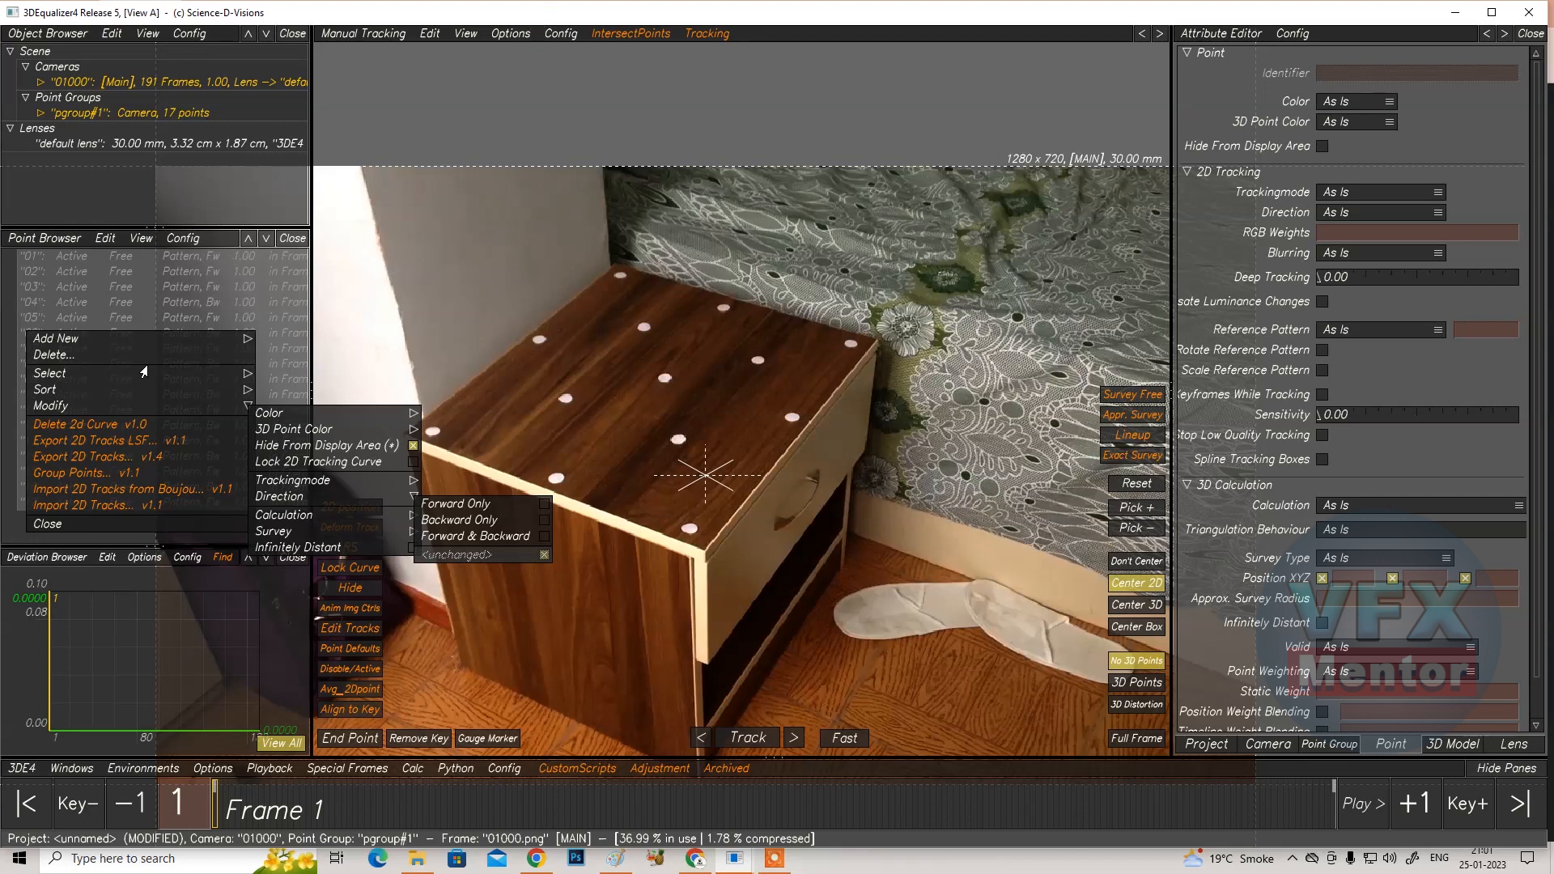
left_click(10, 400)
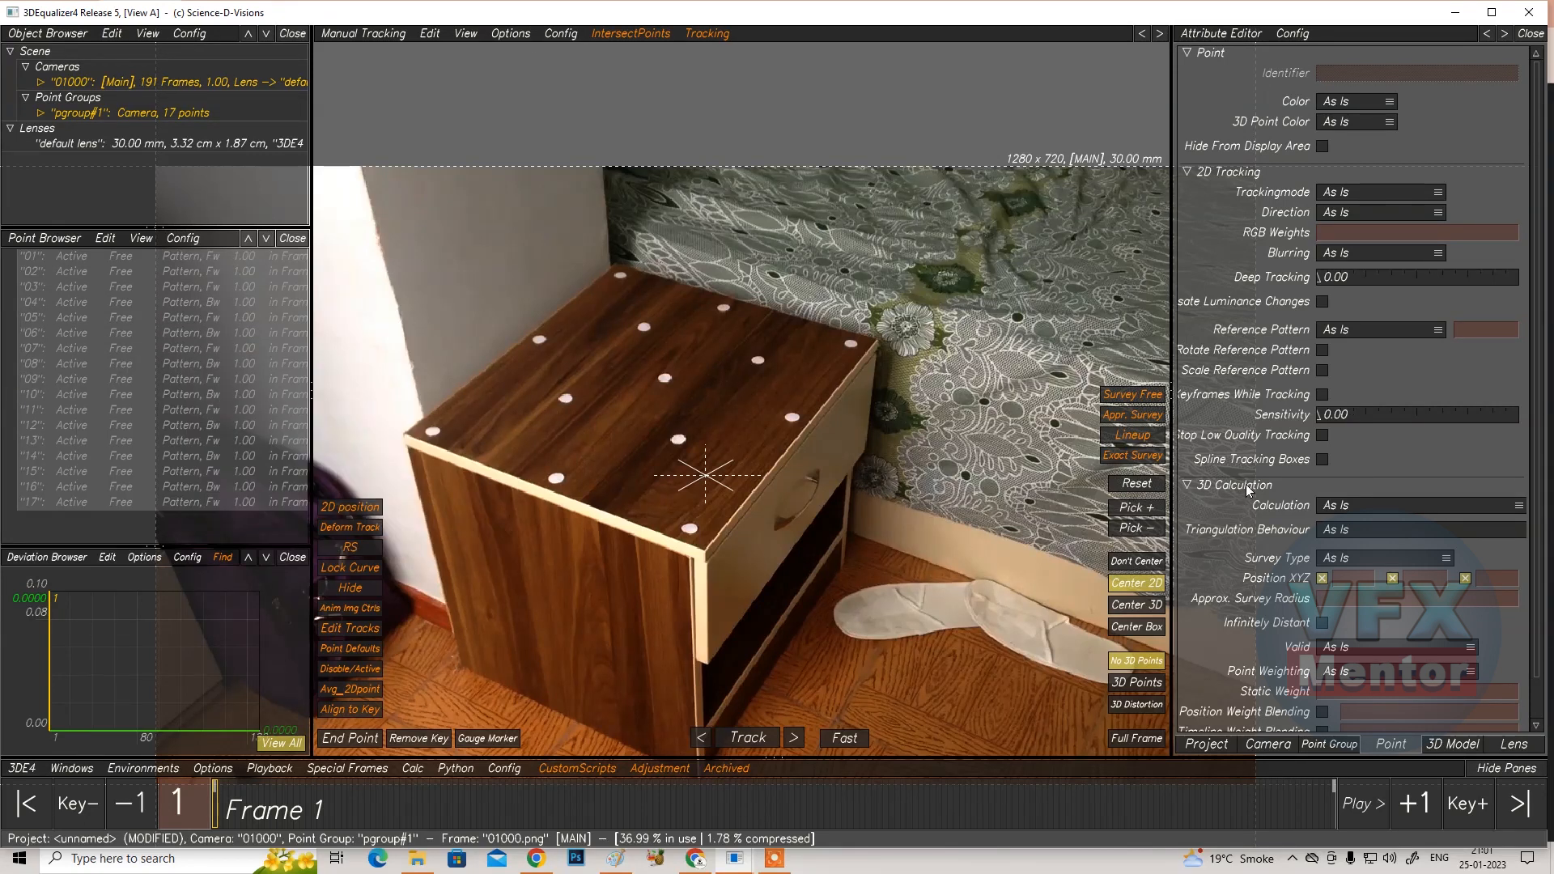
left_click(1389, 508)
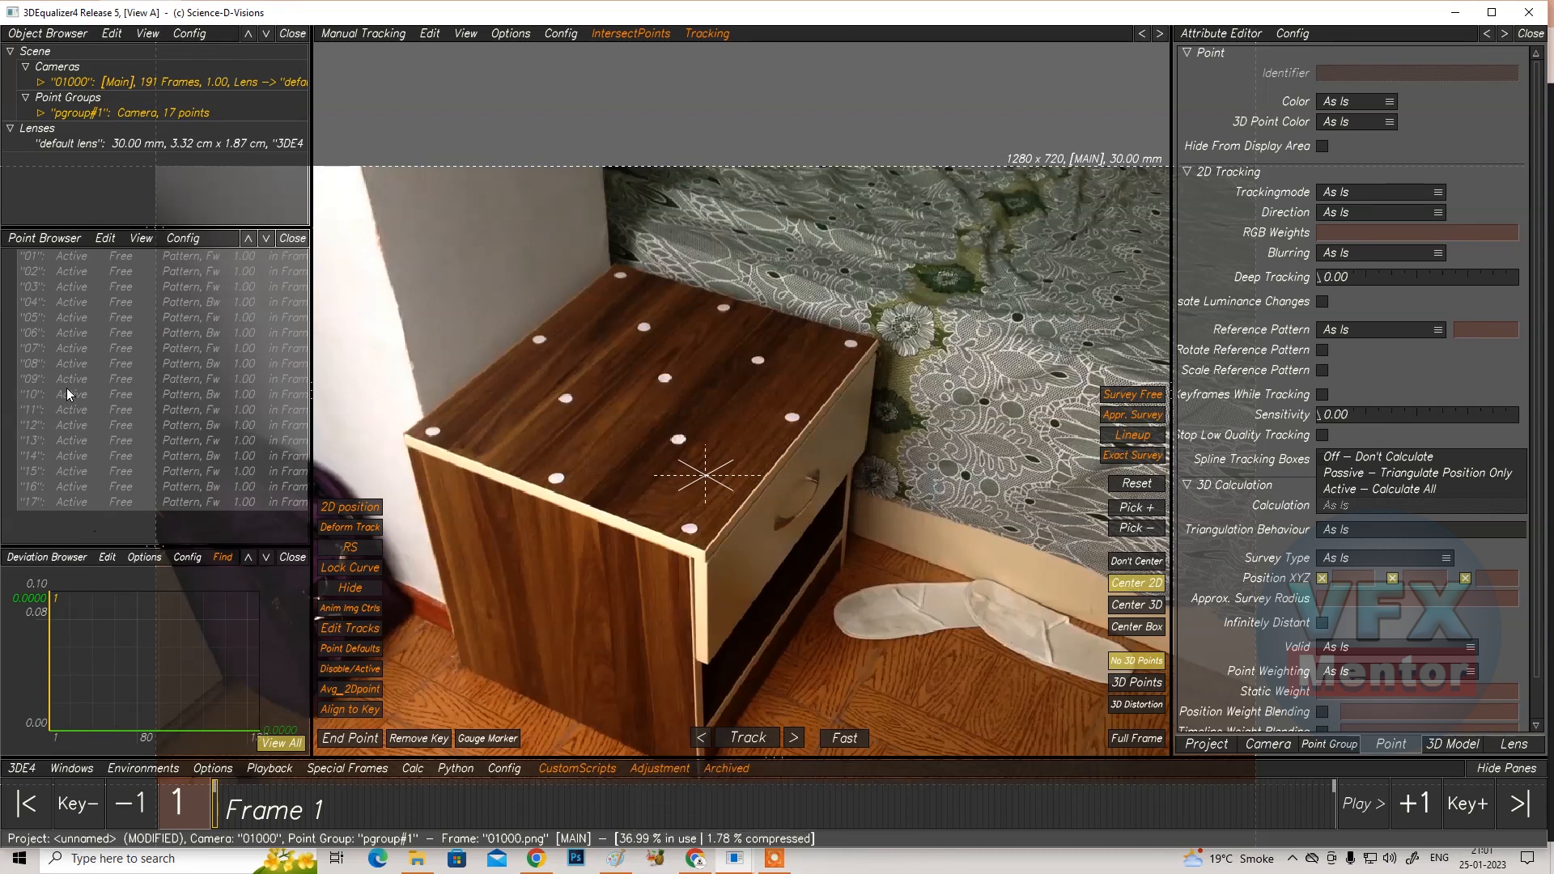
left_click(76, 425)
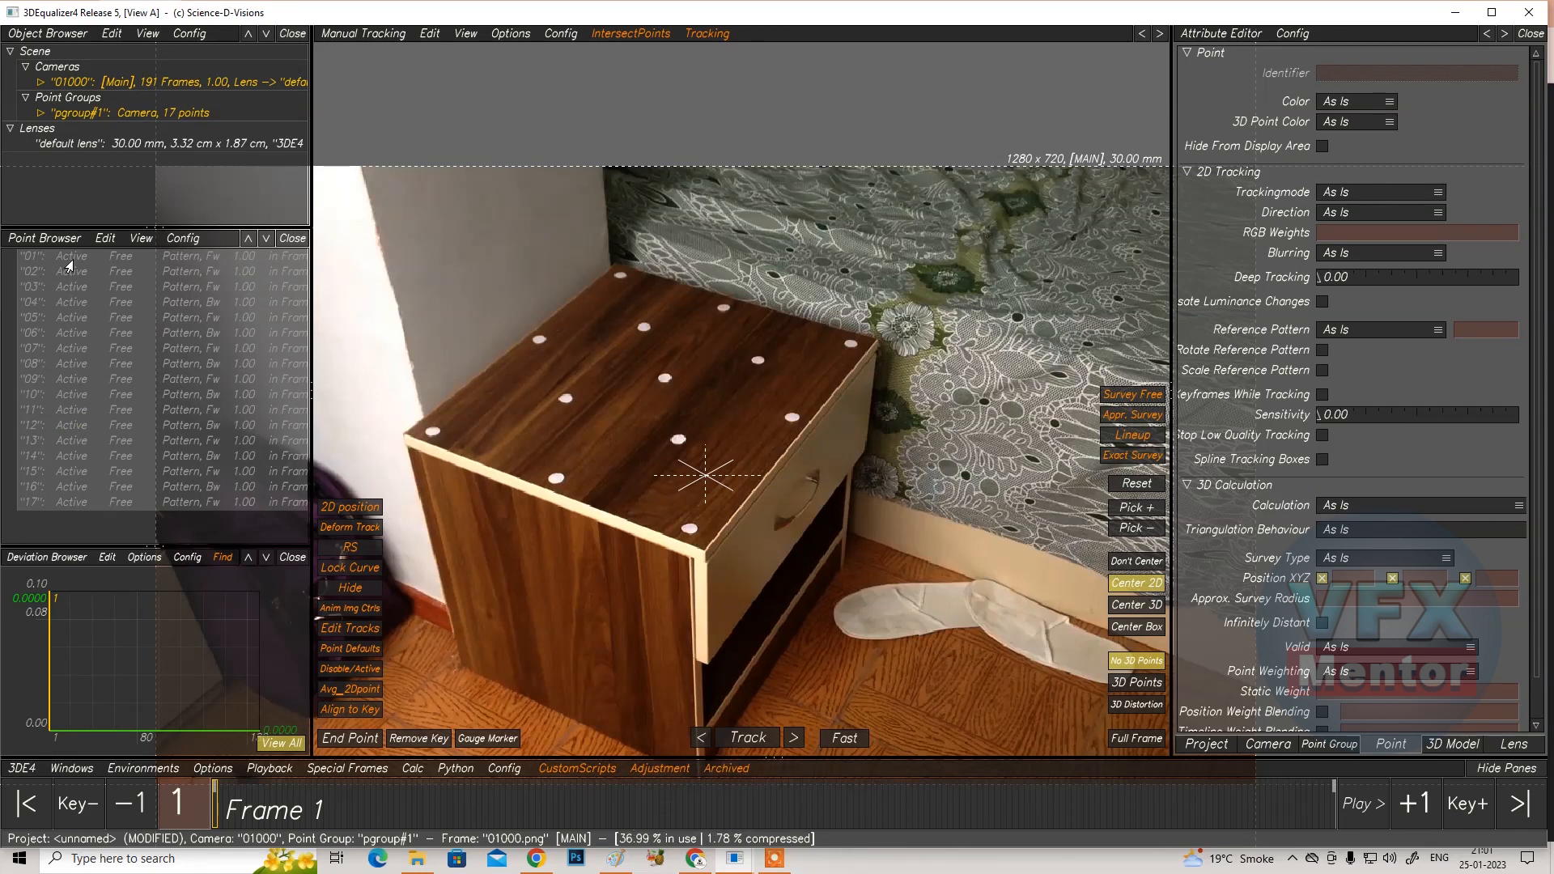
Select points 01 to 08 in the Point Browser and review their available tracking direction options
left_click(67, 260)
left_click(68, 359, "shift")
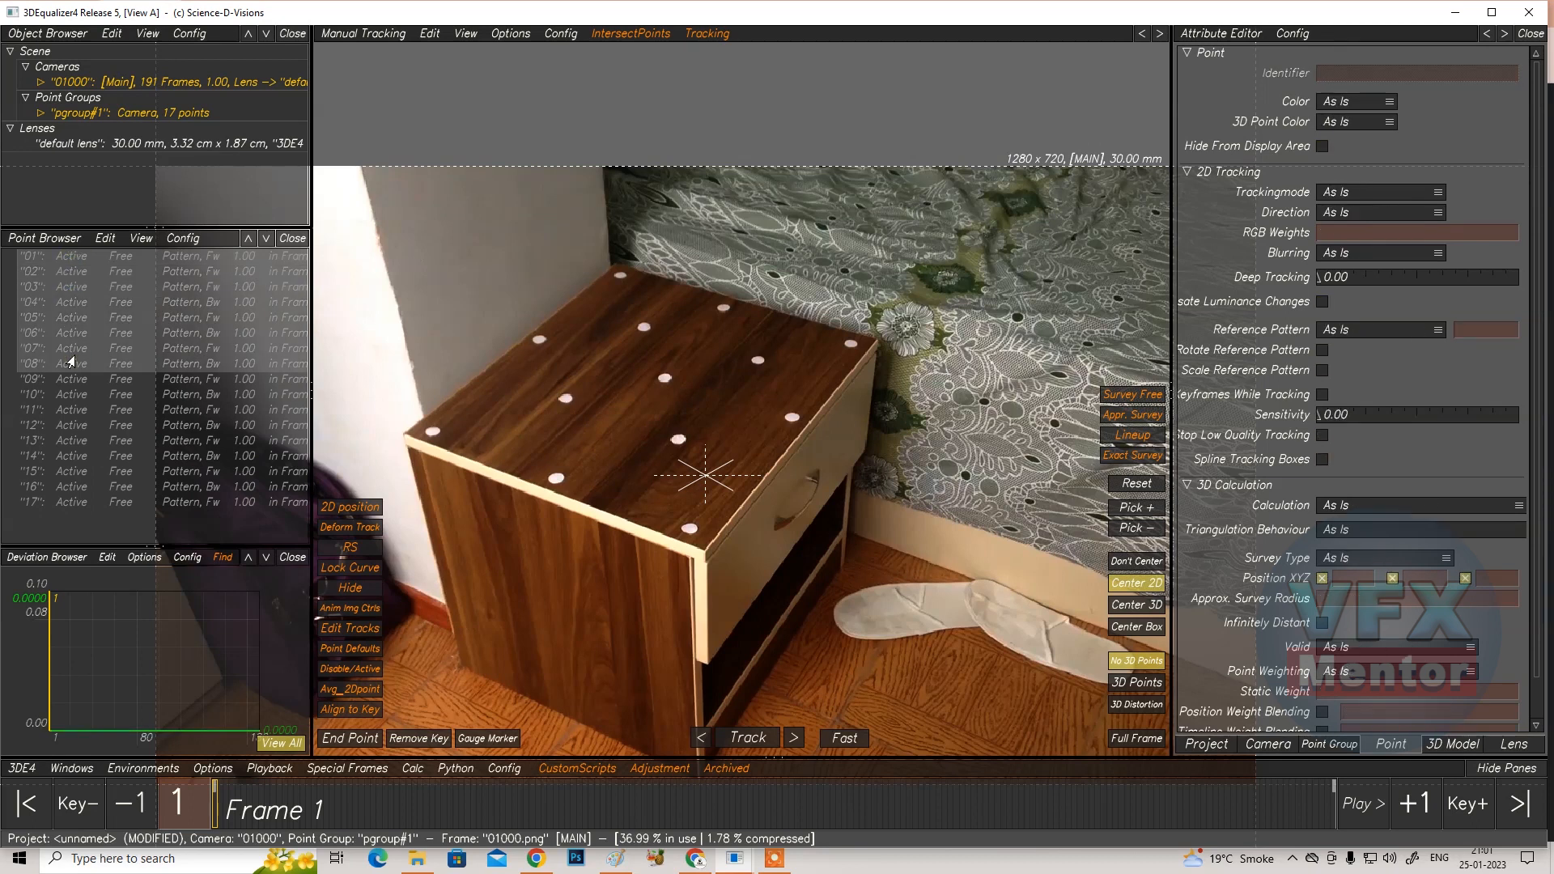
right_click(70, 362)
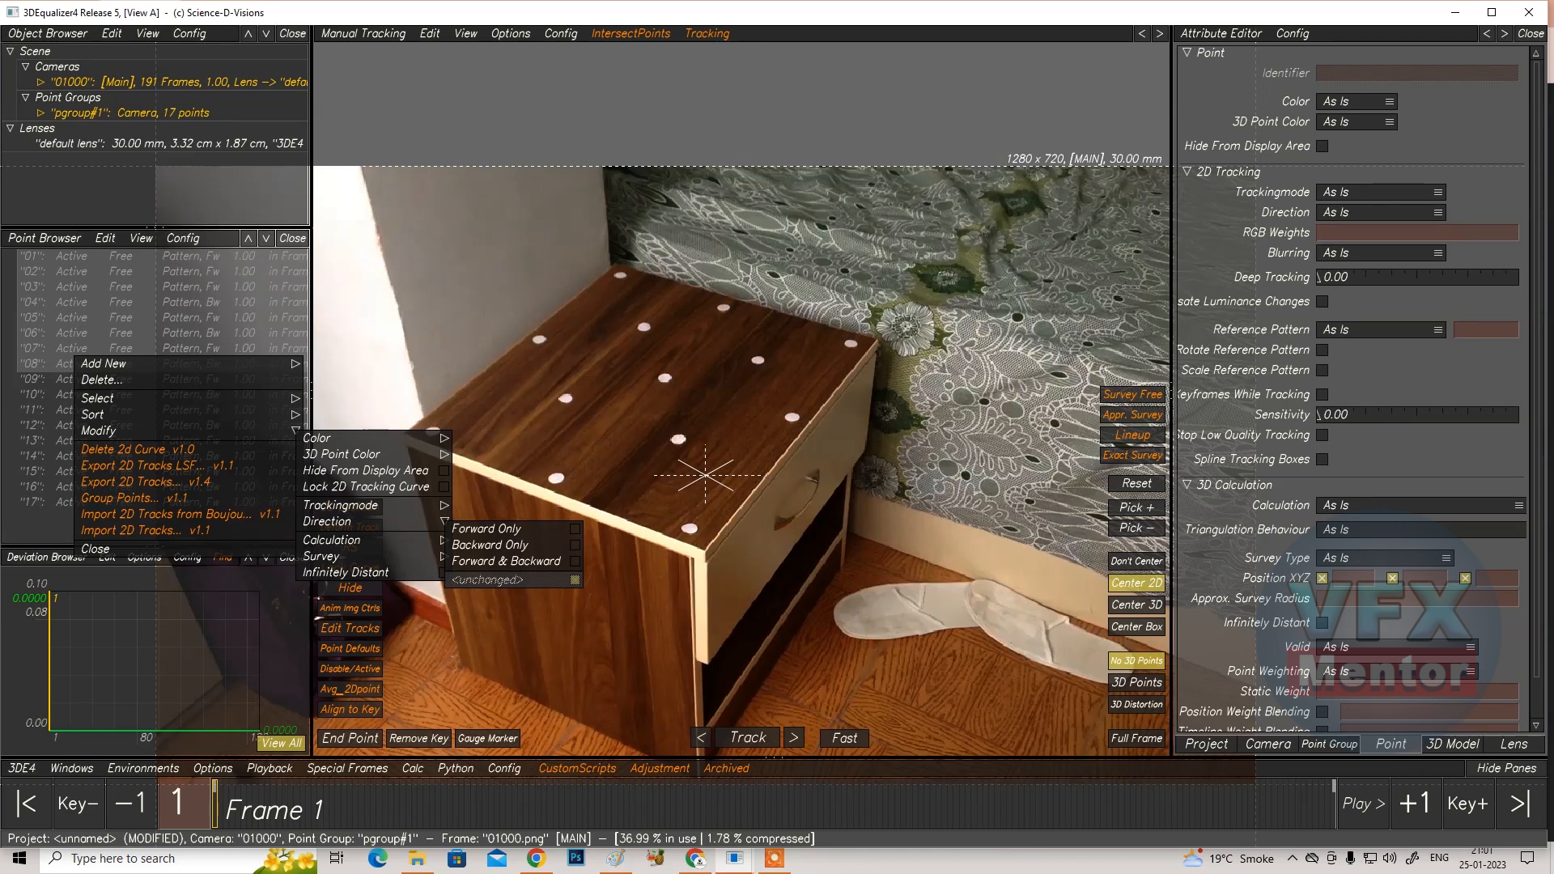
left_click(20, 547)
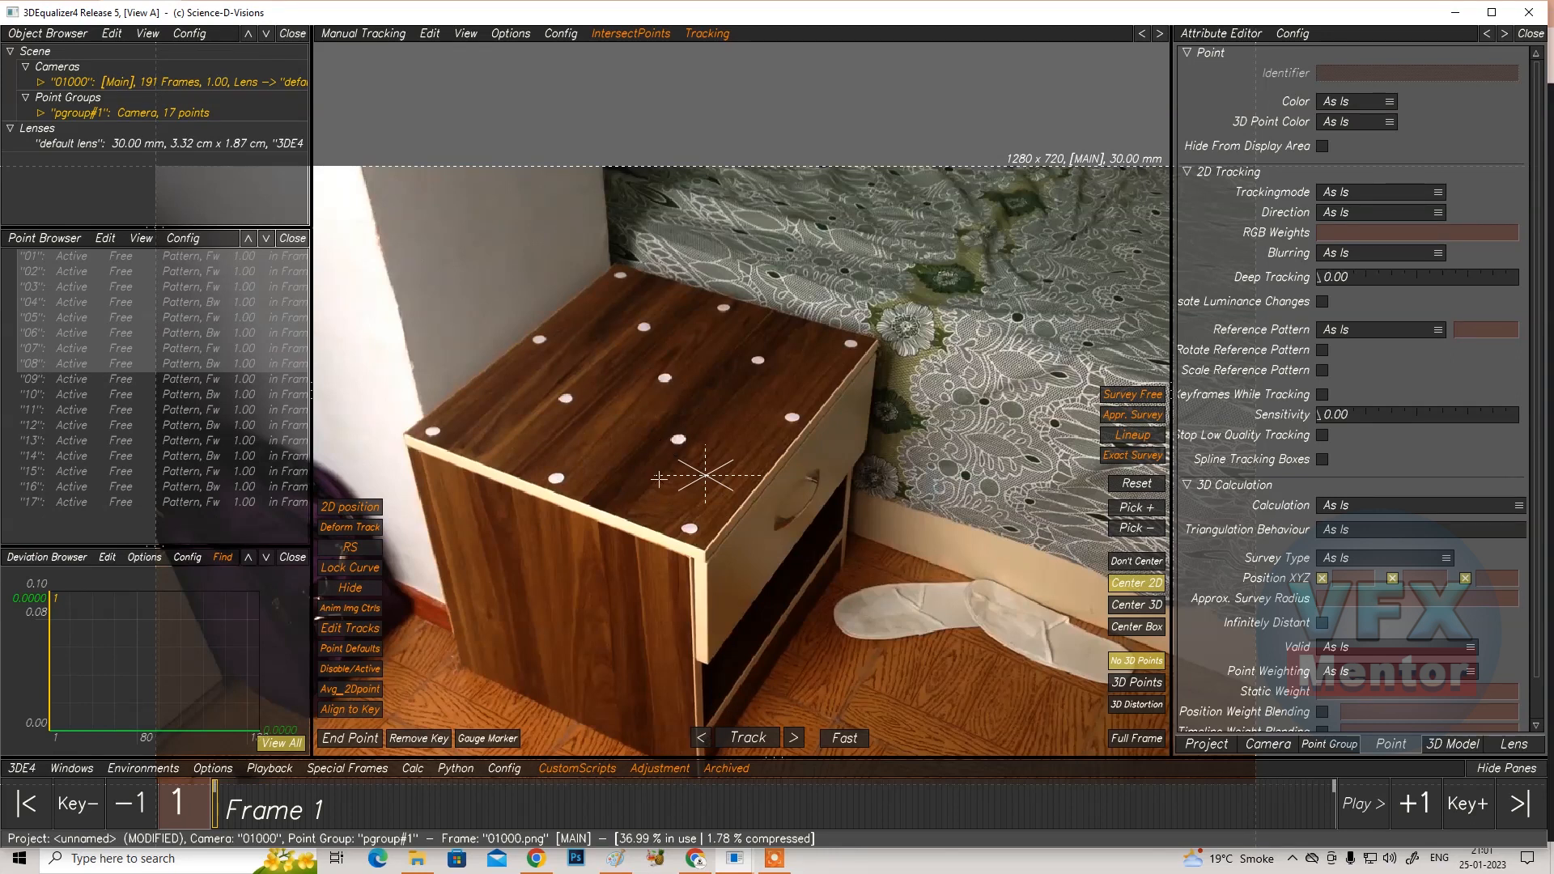
Set the 3D calculation mode of points 01 to 08 to Active – Calculate All
left_click(1344, 513)
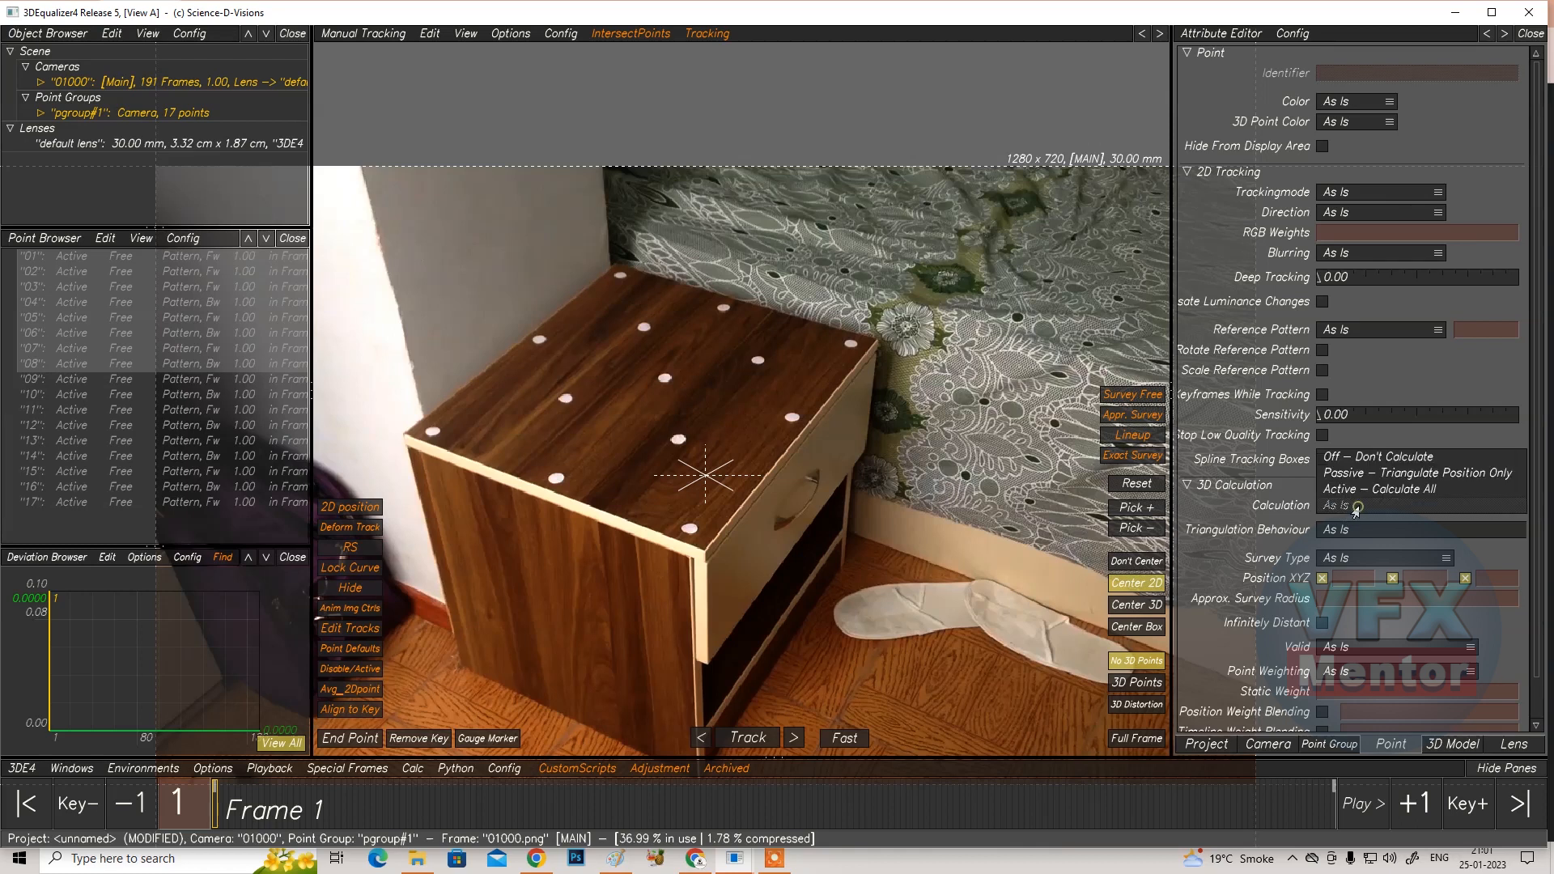
left_click(1394, 491)
left_click(1394, 507)
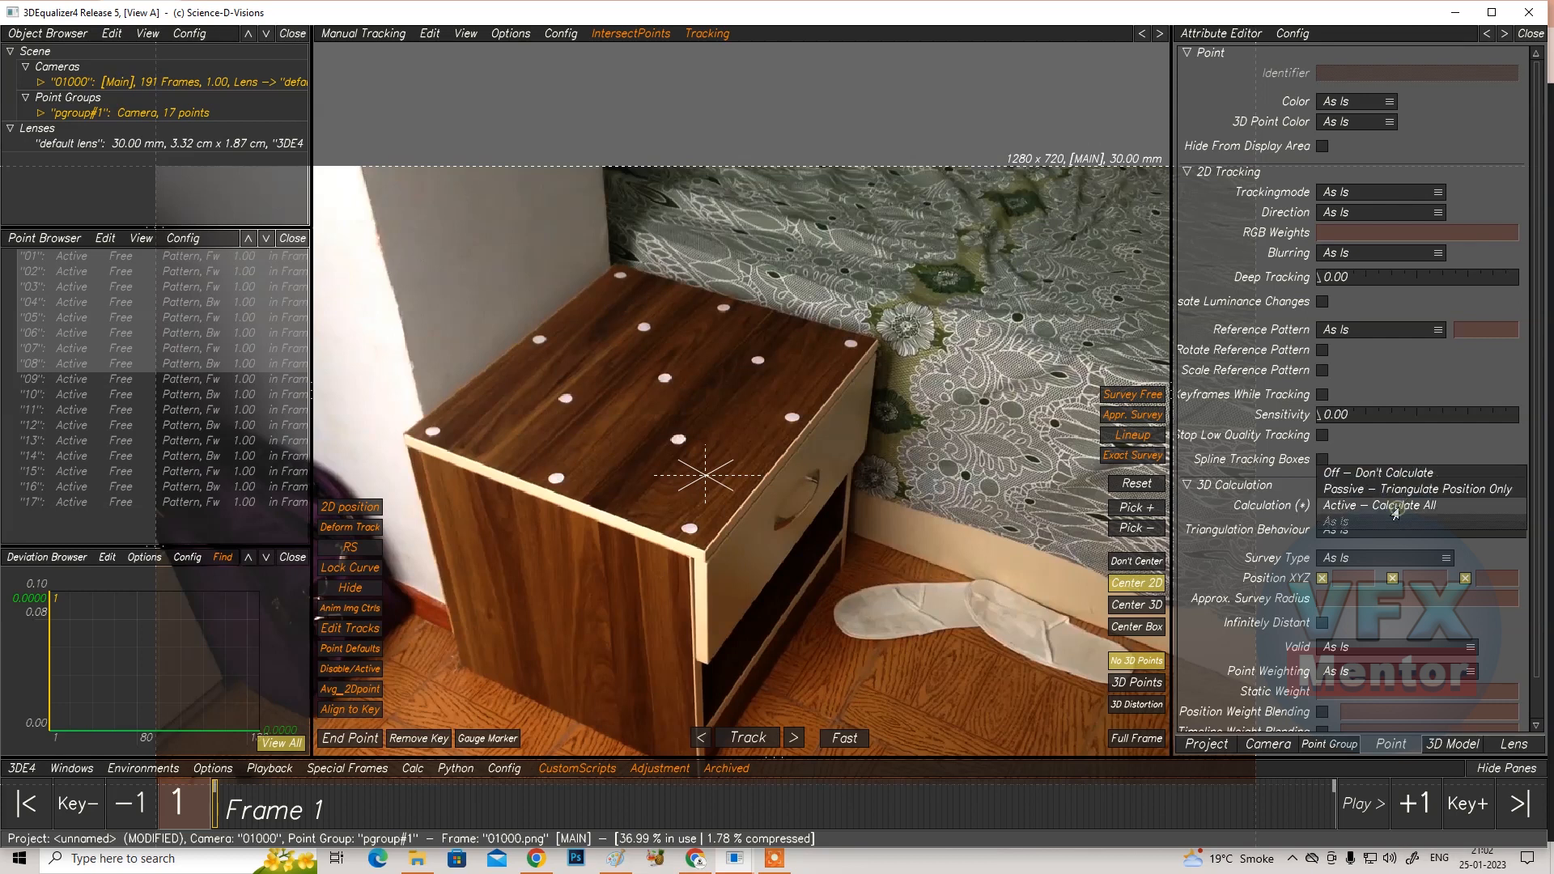
scroll(1393, 512, "down", 1)
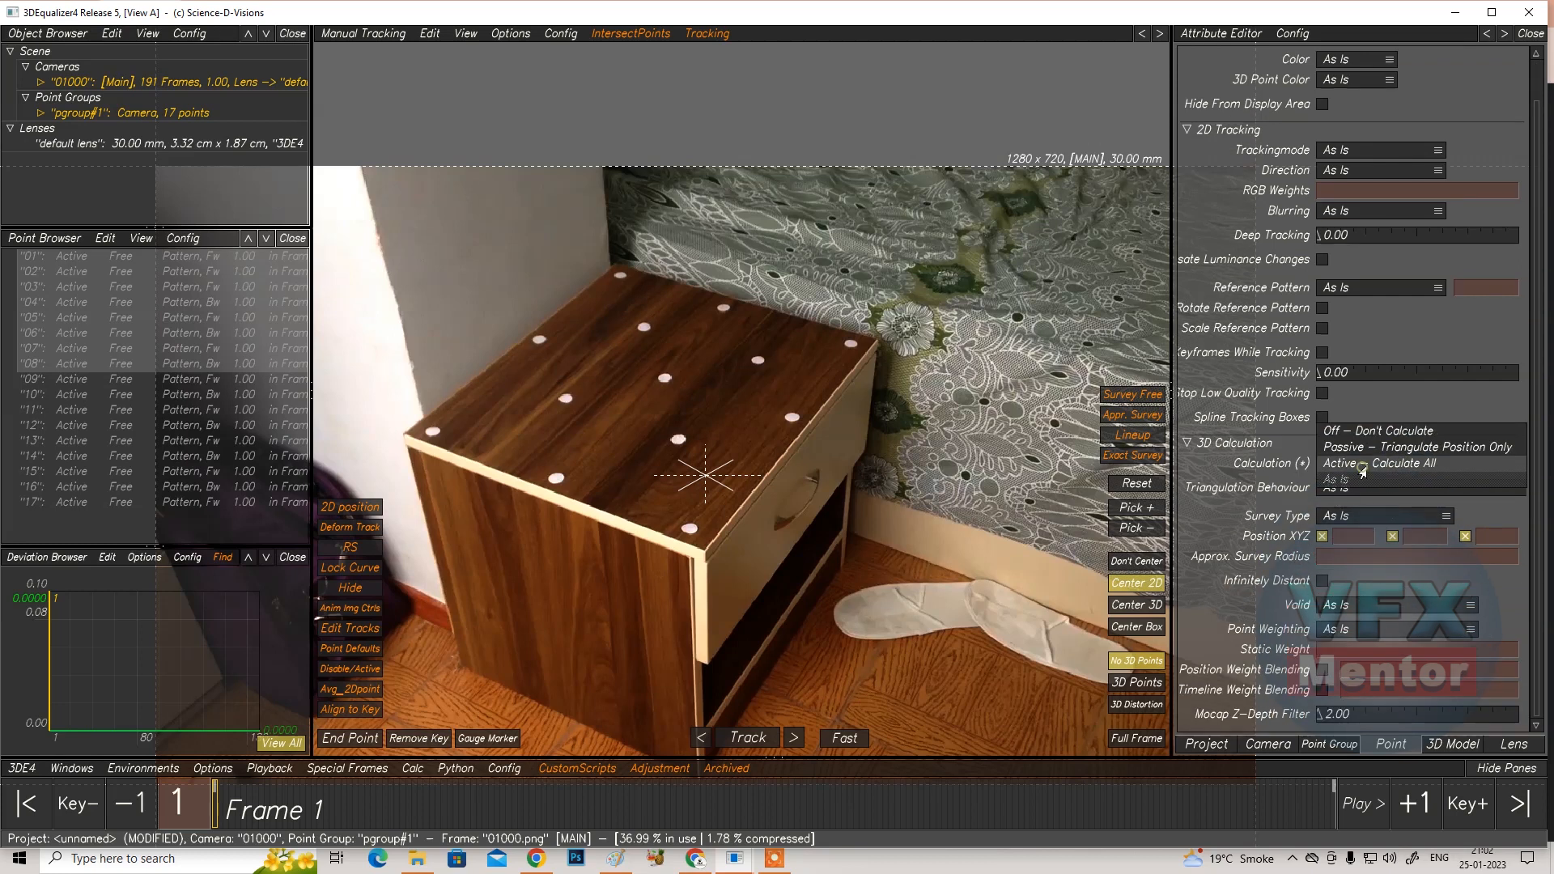
left_click(1365, 468)
left_click(1378, 470)
left_click(1359, 482)
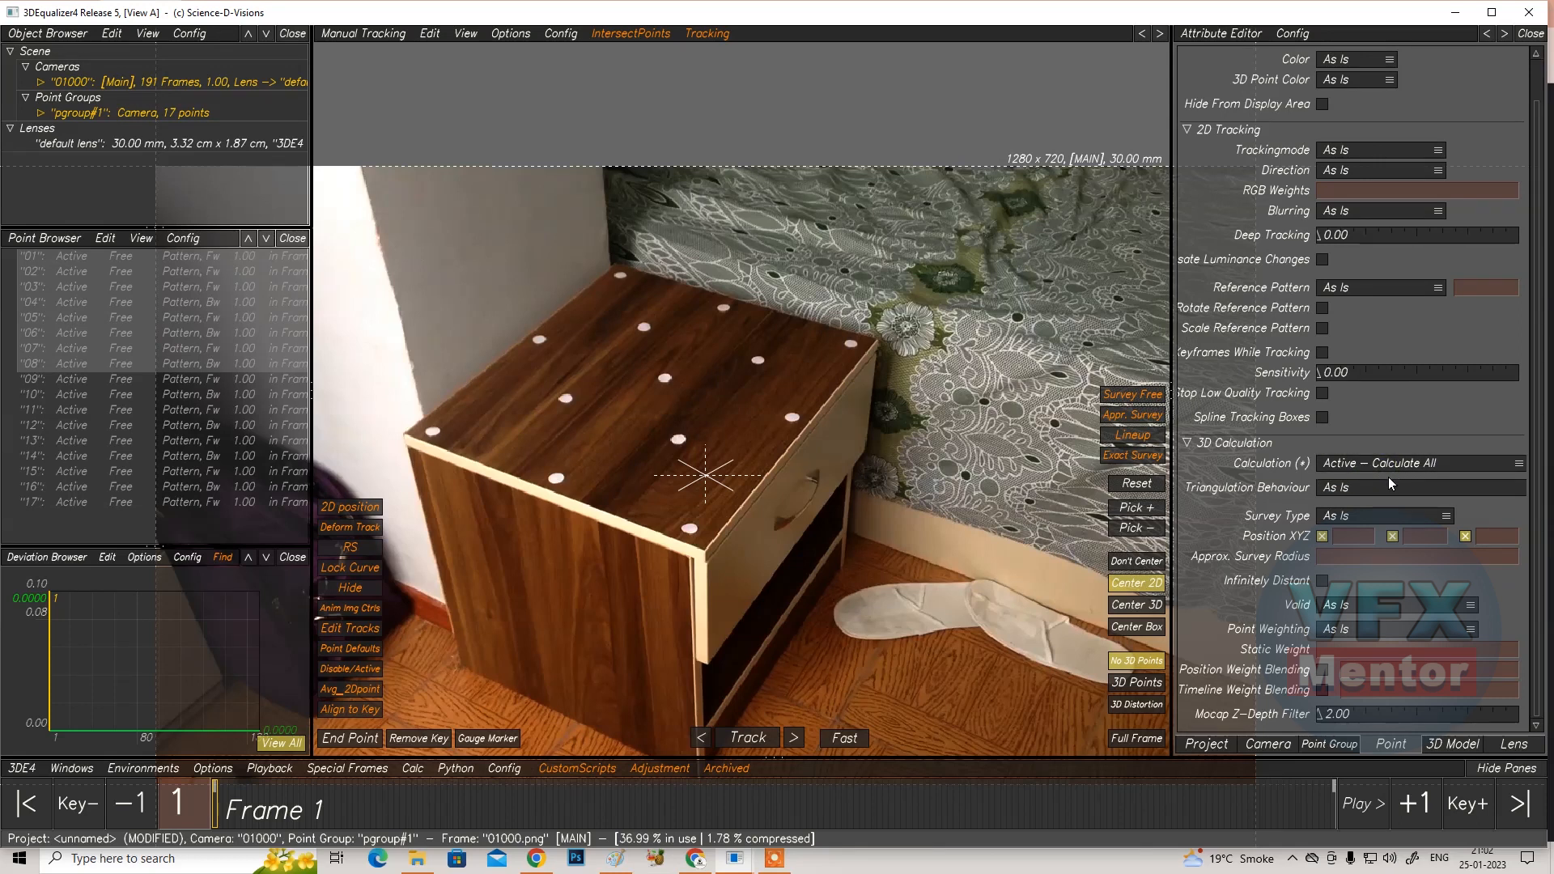
left_click(1389, 484)
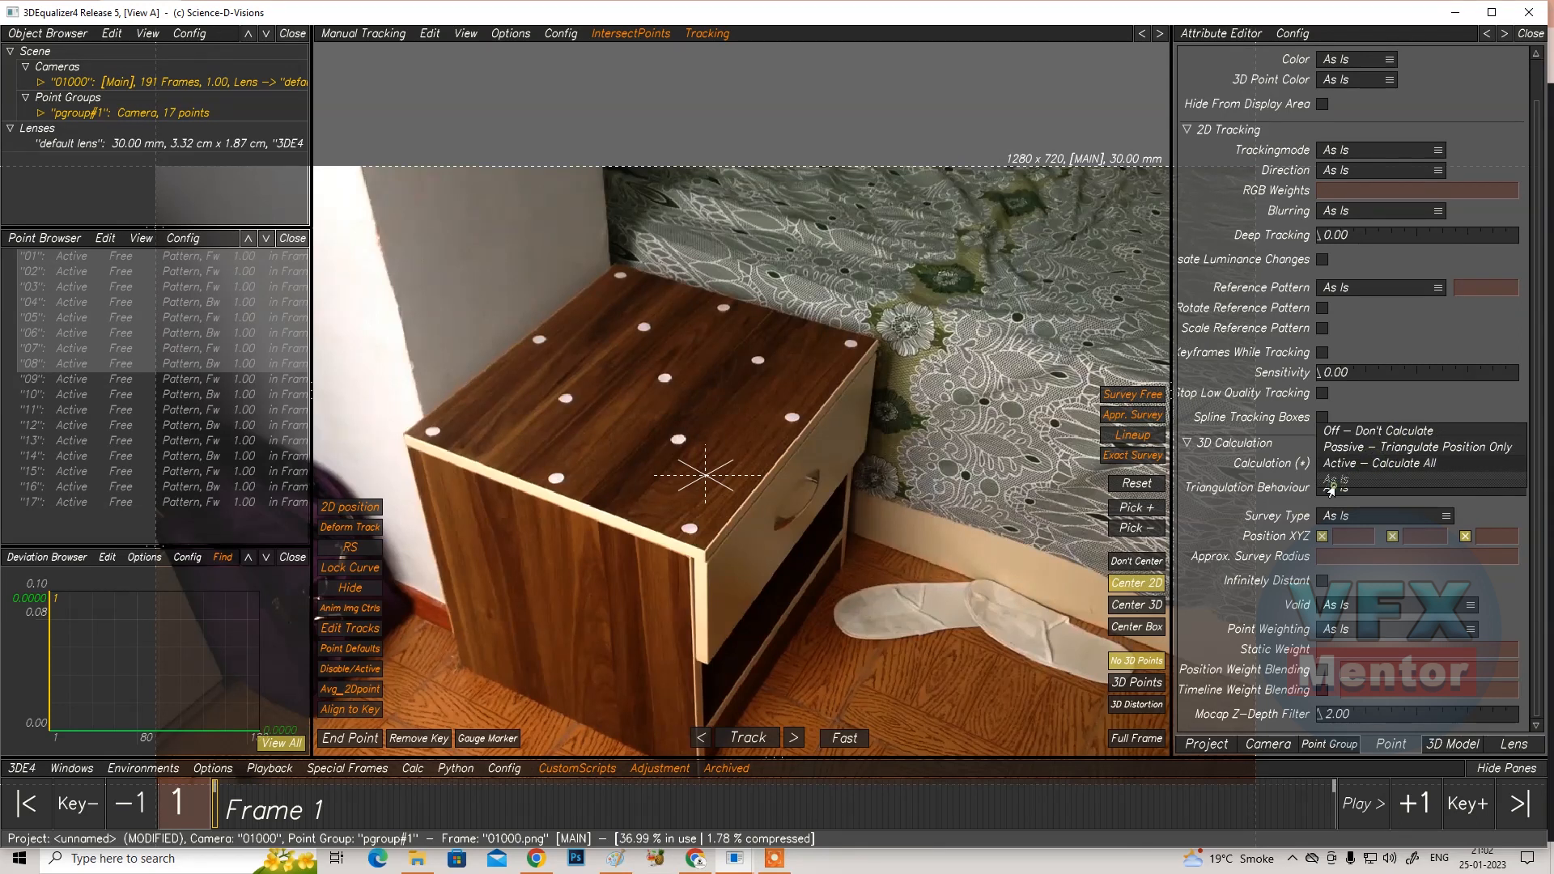
left_click(1334, 481)
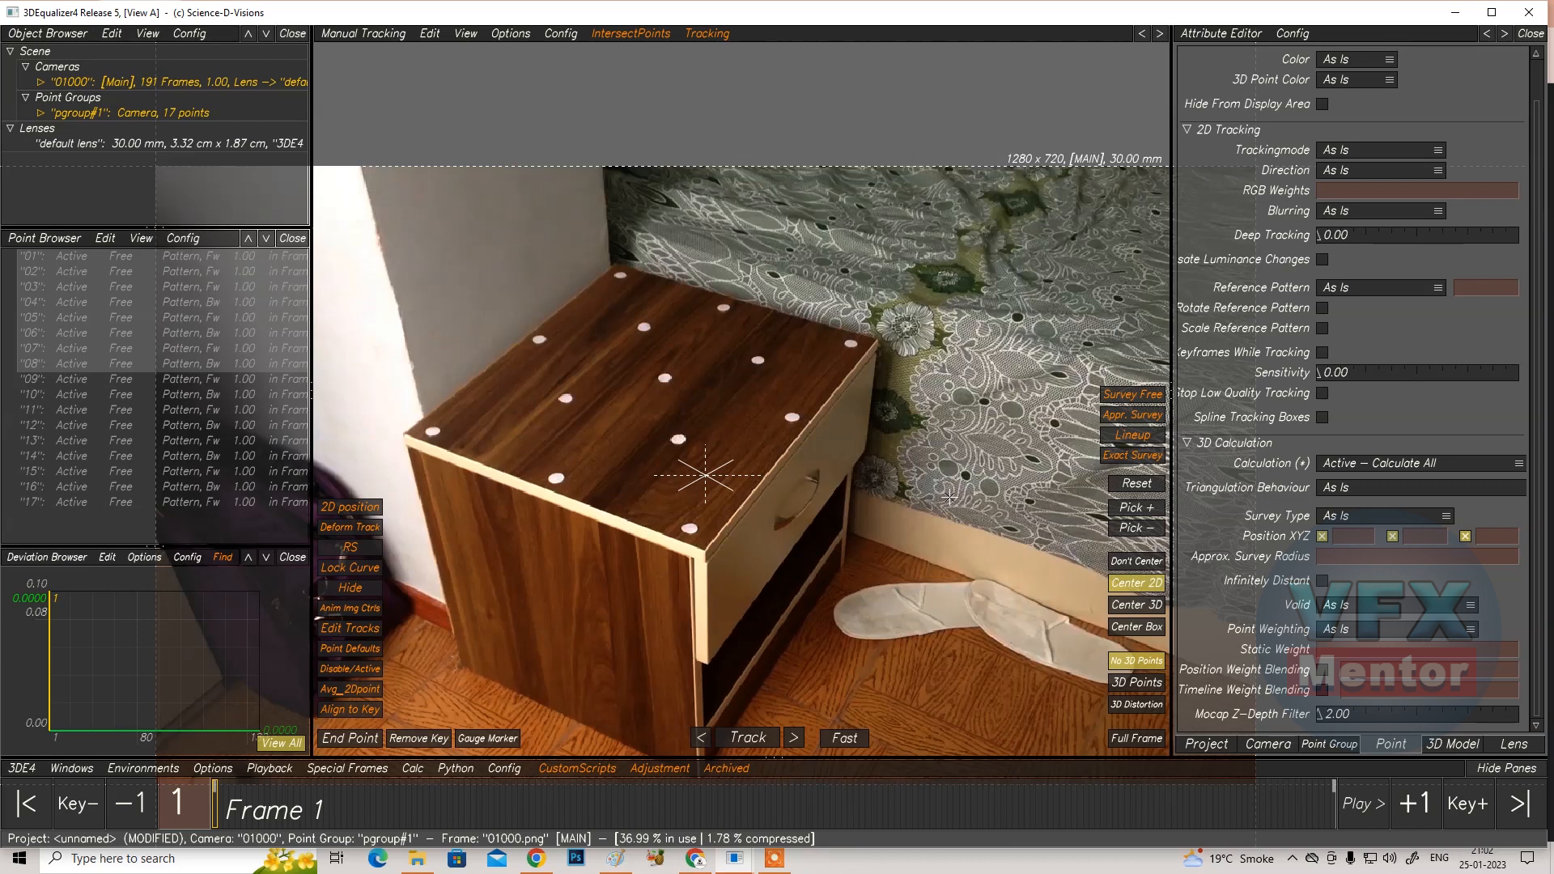
scroll(1376, 376, "up", 1)
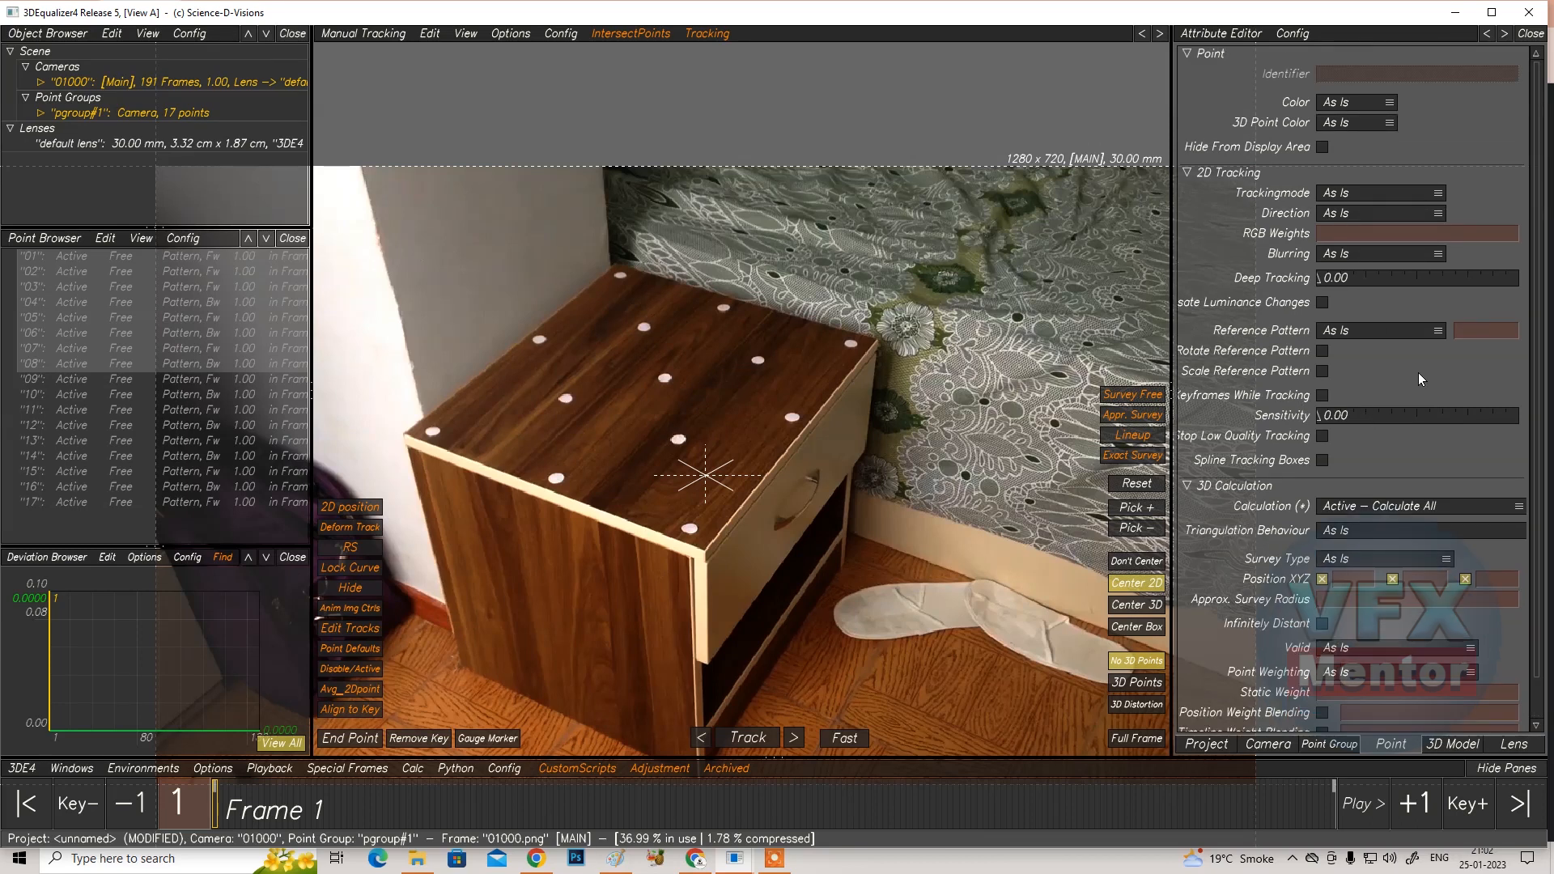
Examine the attributes of points 17, 01 and 02 individually, including point 17's 3D calculation mode
left_click(70, 503)
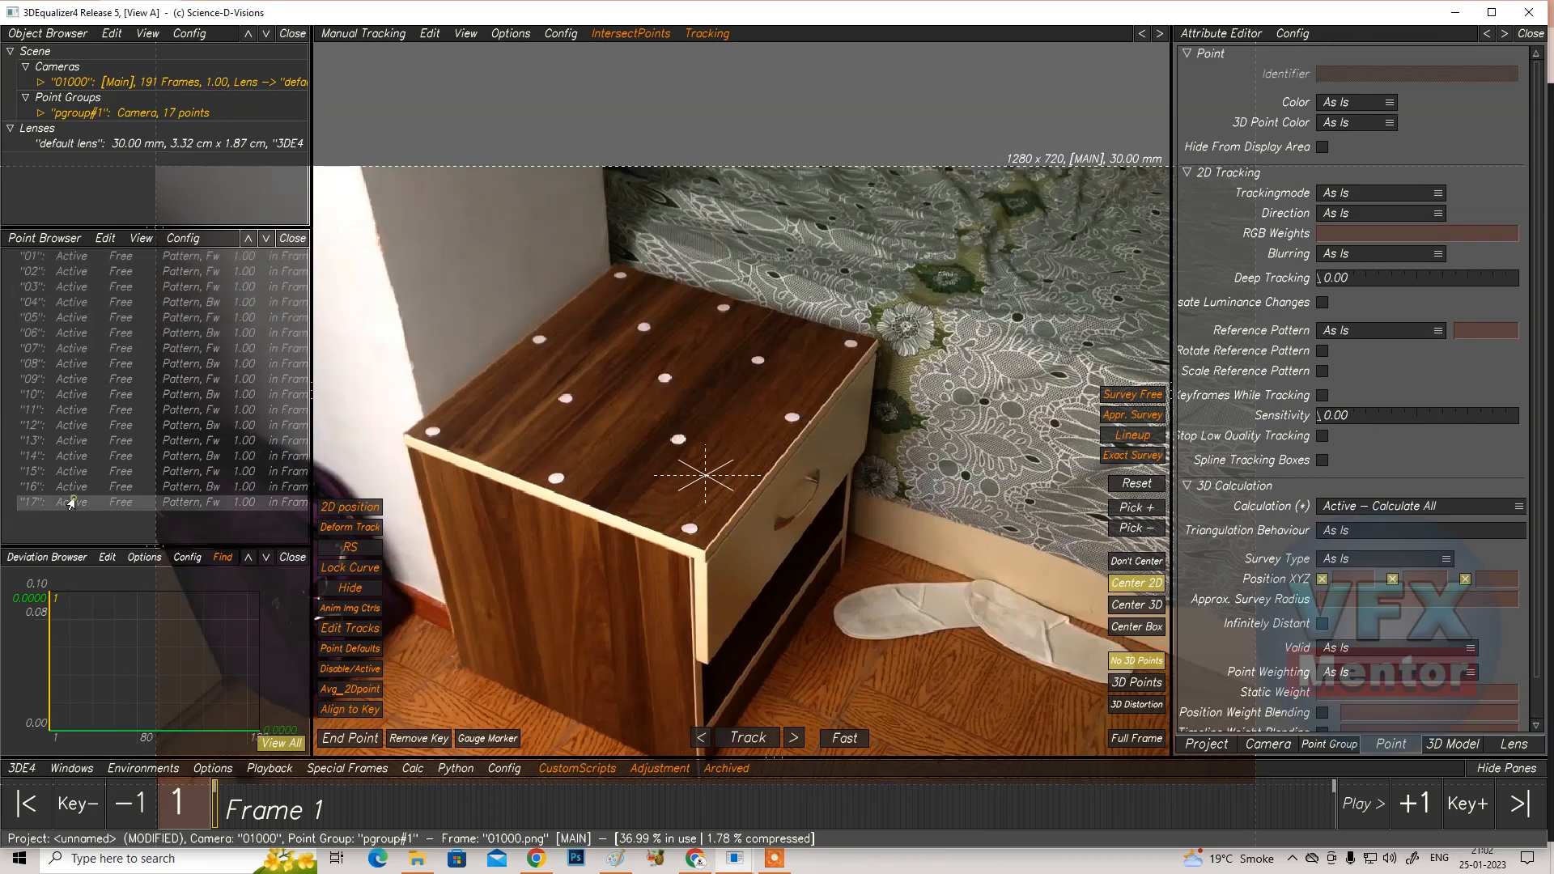
left_click(1360, 511)
left_click(1356, 509)
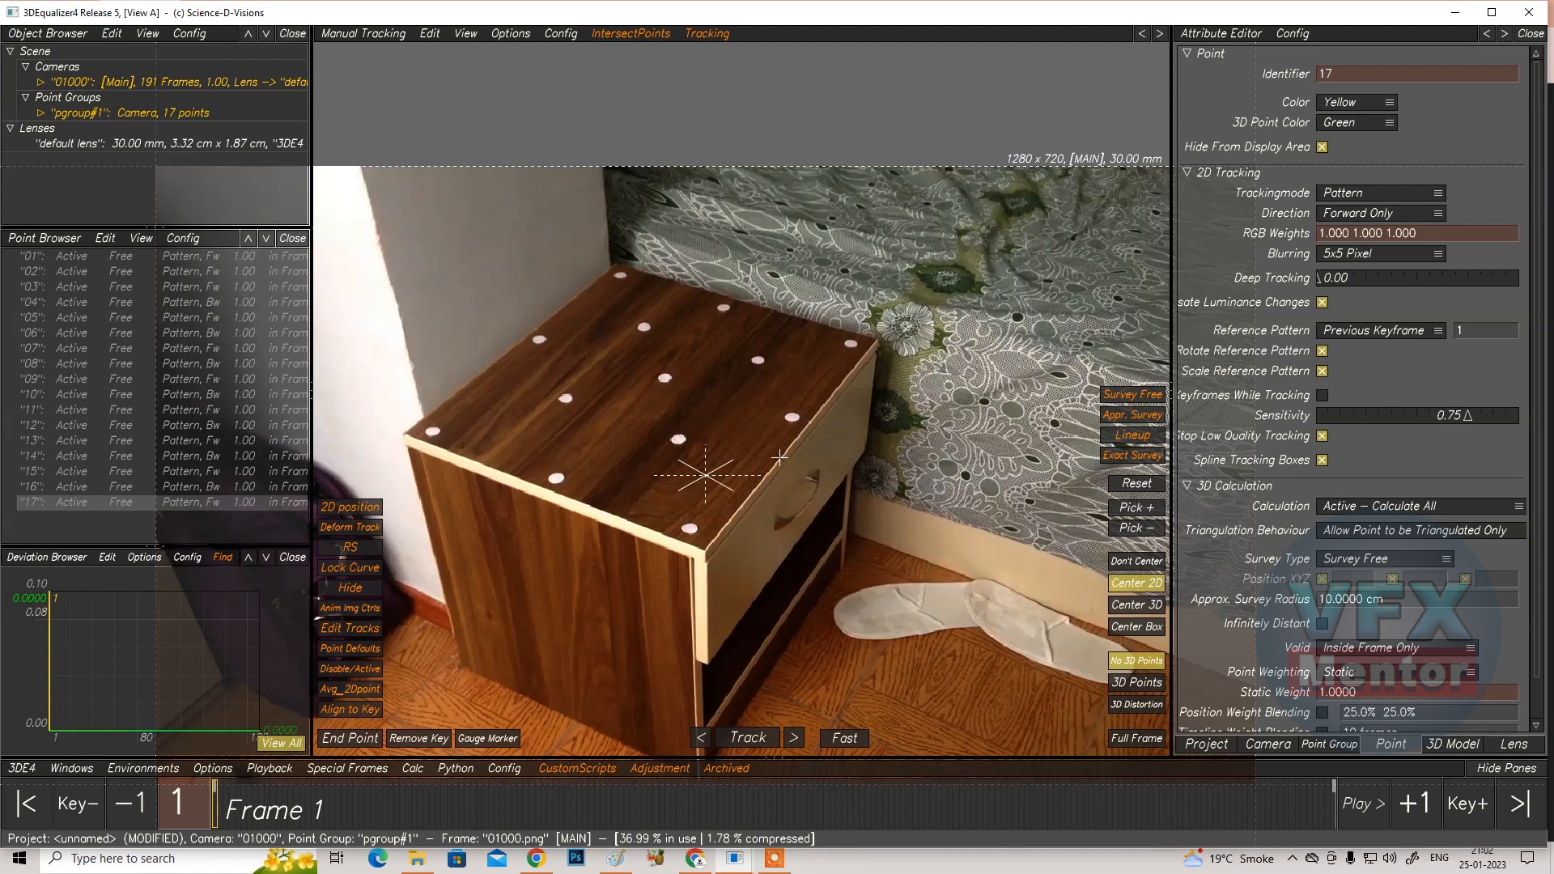
left_click(51, 258)
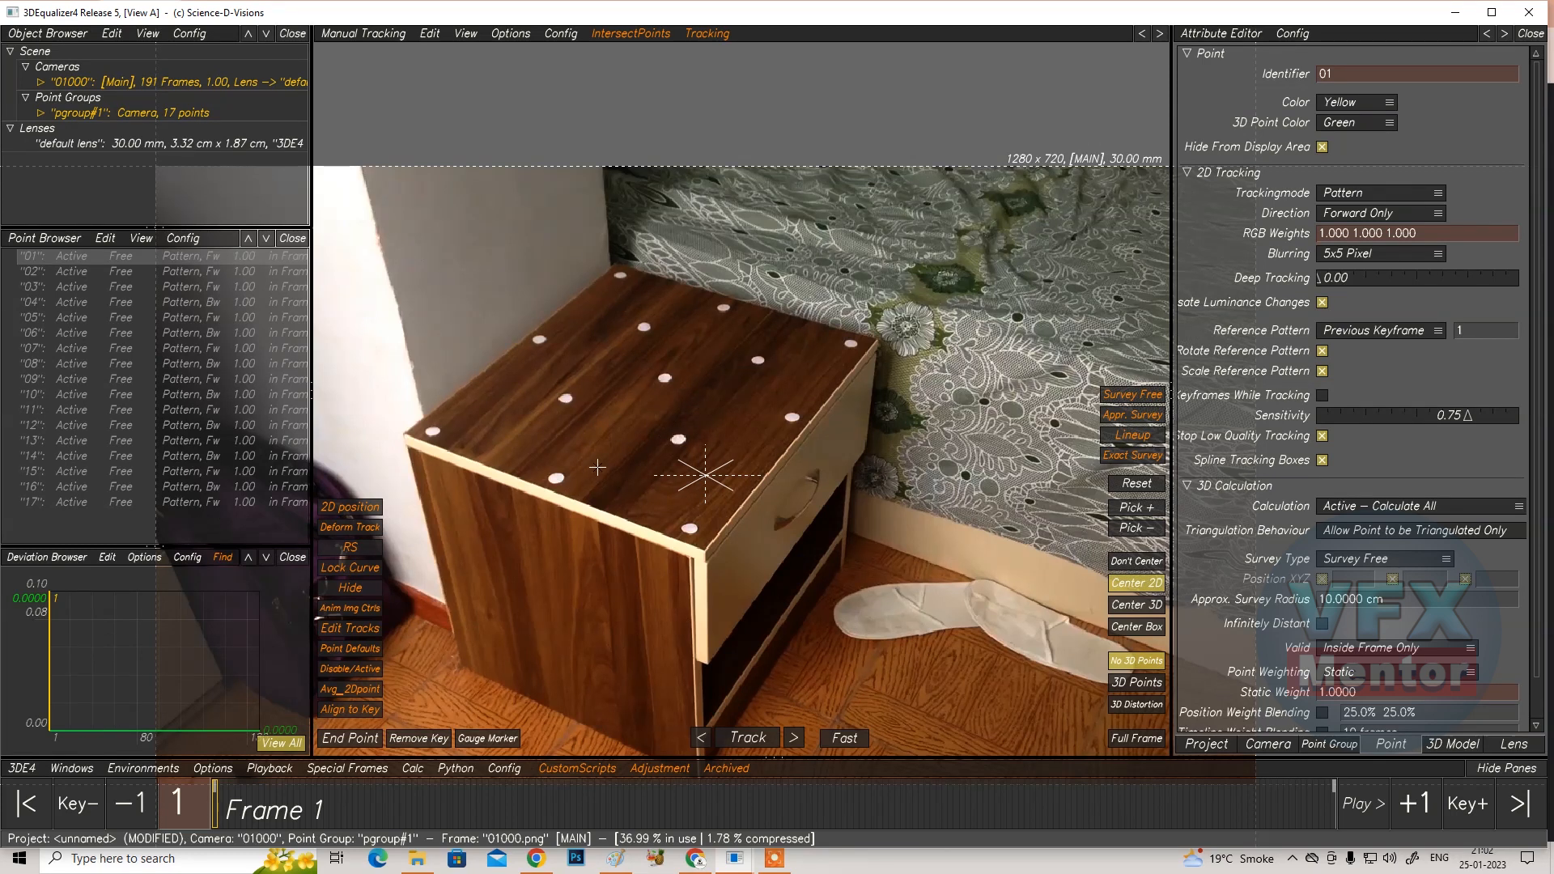
left_click(68, 273)
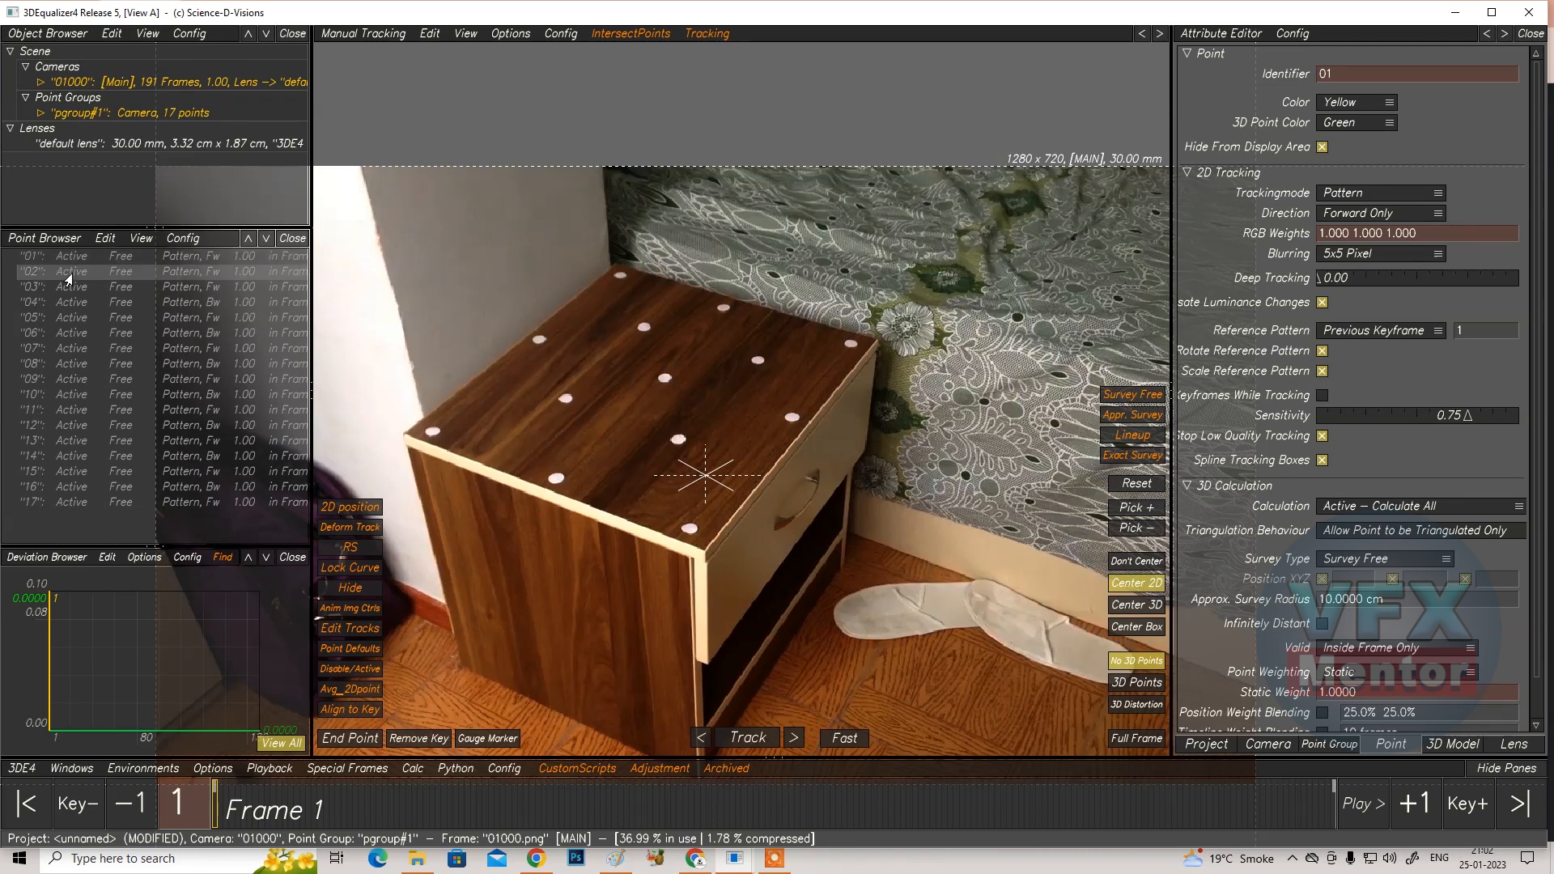
Select all points of the point group in the Point Browser
left_click(105, 257)
right_click(108, 258)
mouse_move(154, 302)
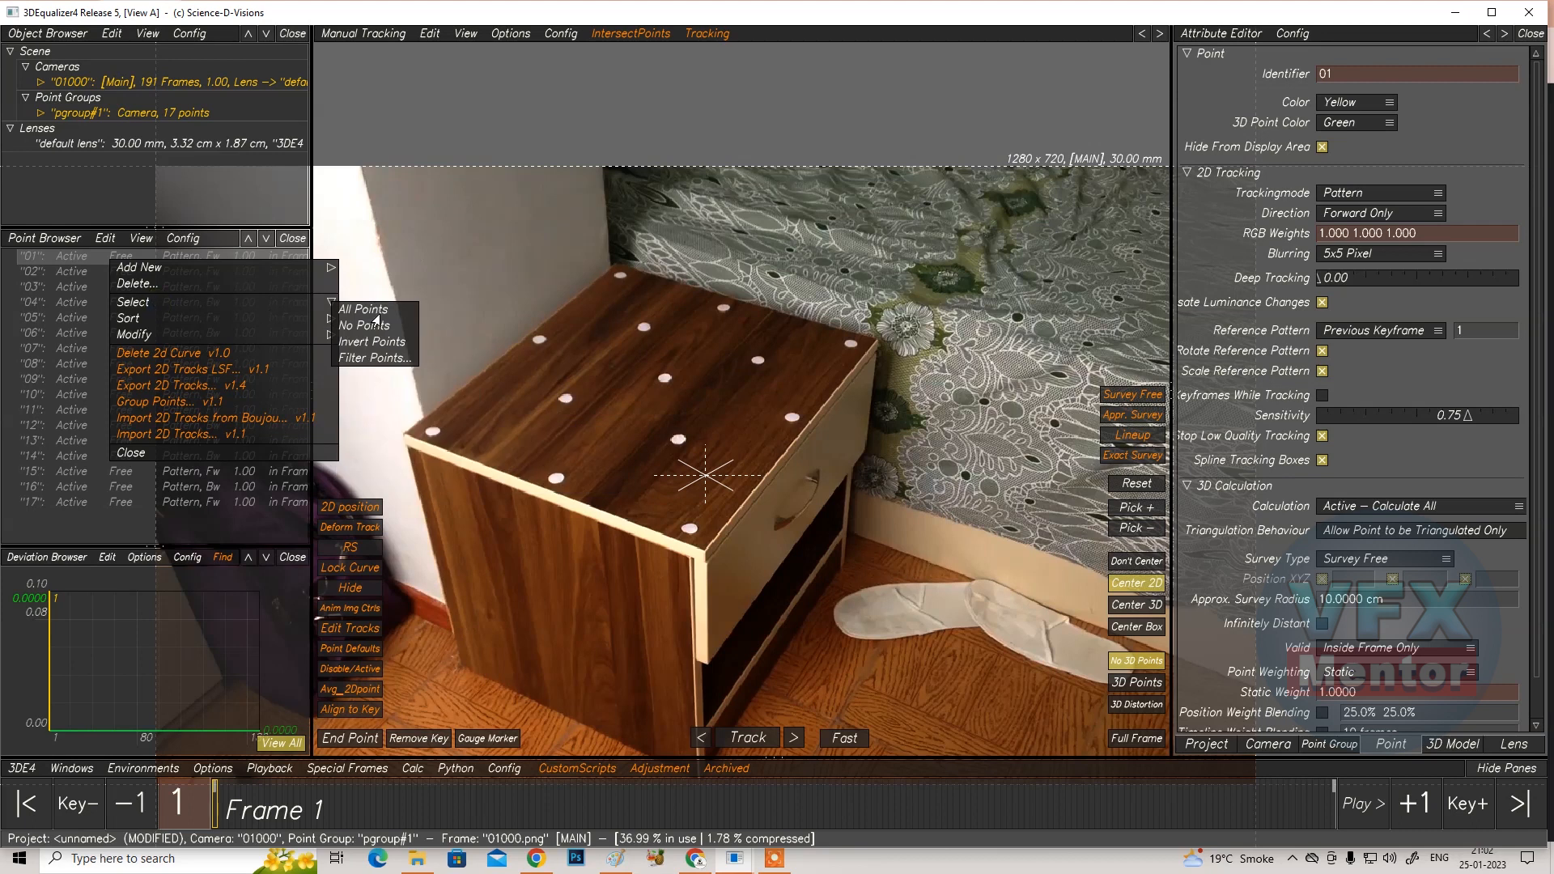
left_click(374, 311)
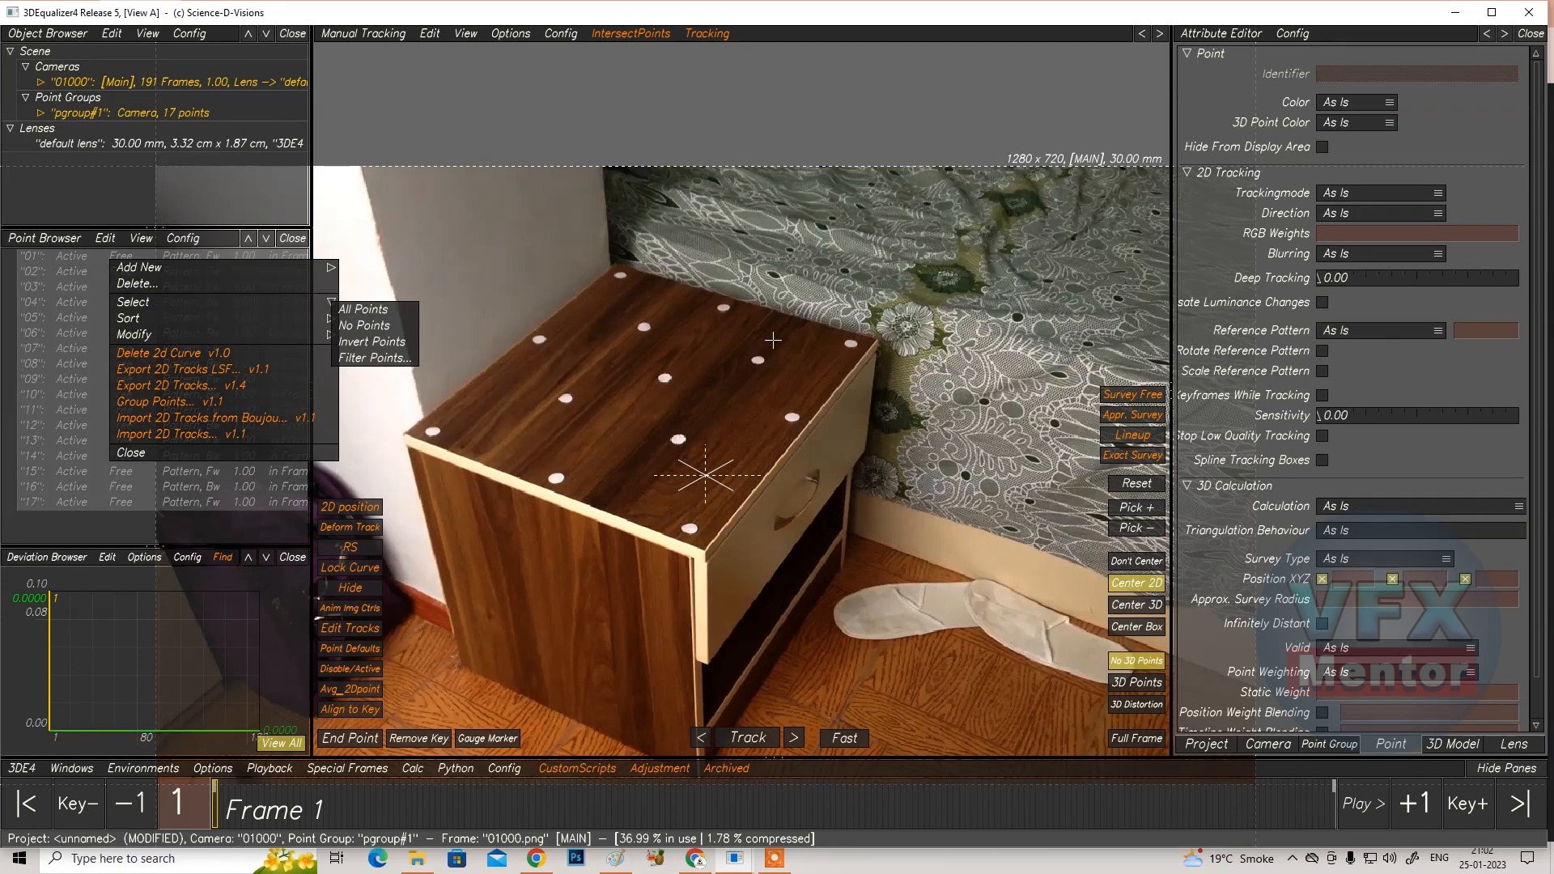
scroll(650, 391, "down", 2)
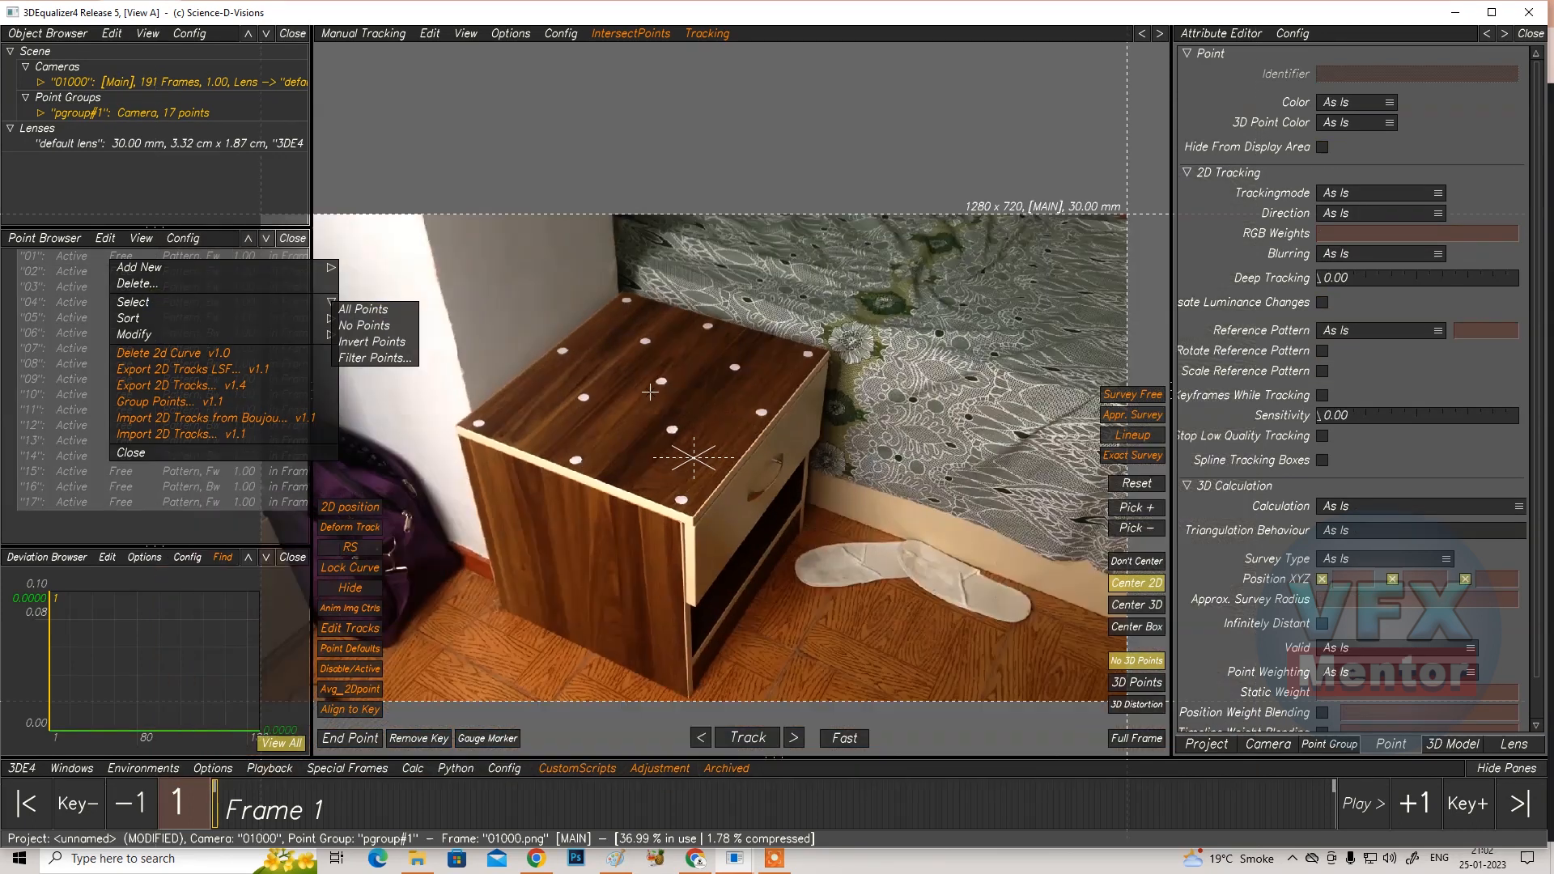
scroll(650, 392, "up", 4)
scroll(656, 412, "down", 2)
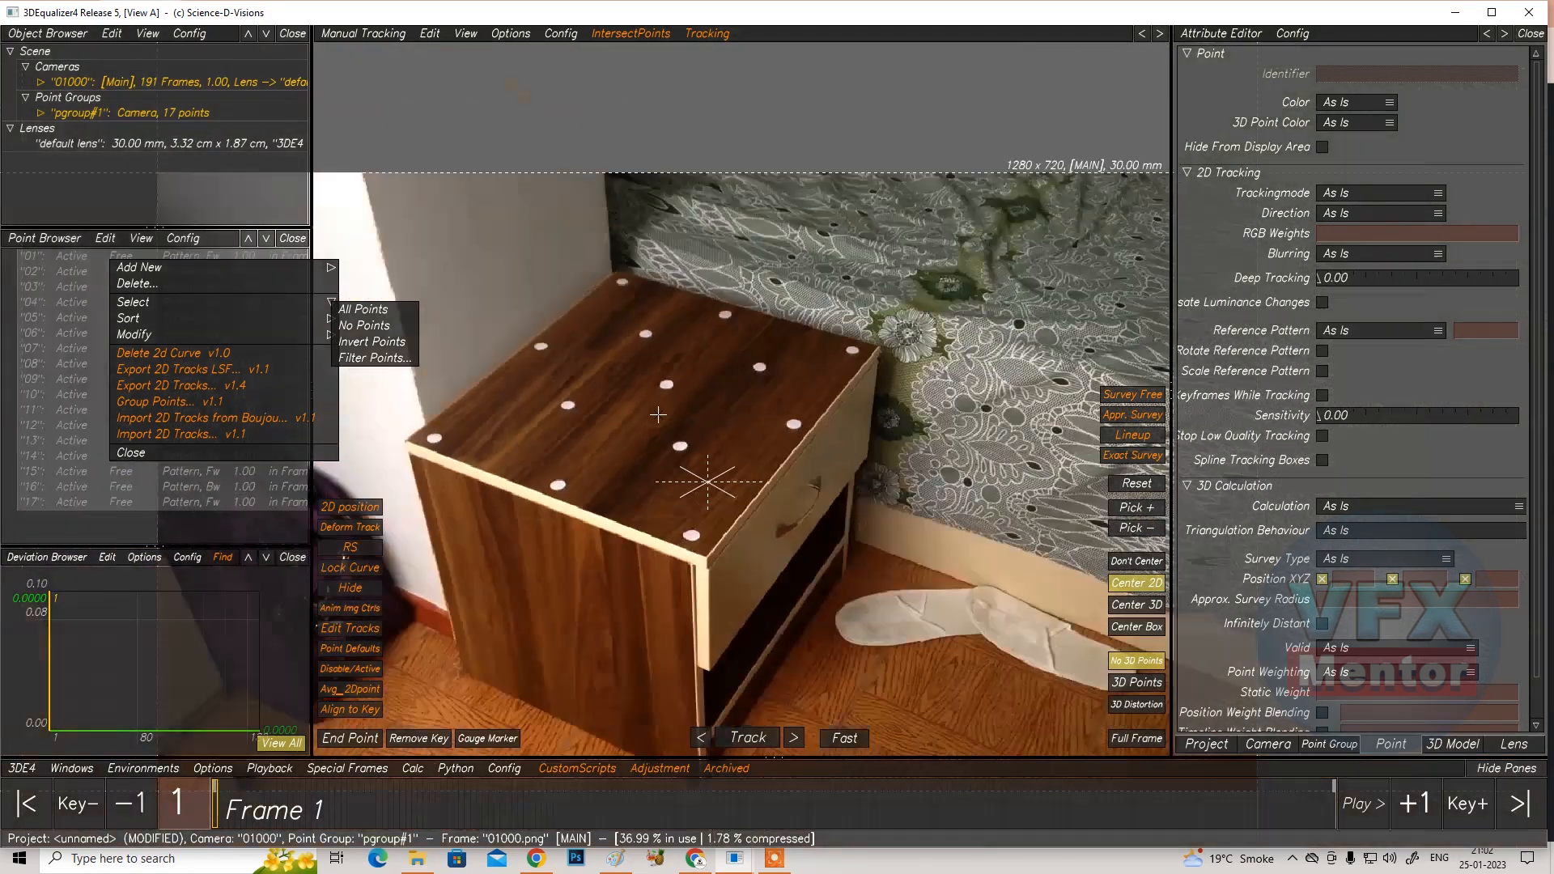
scroll(658, 414, "down", 1)
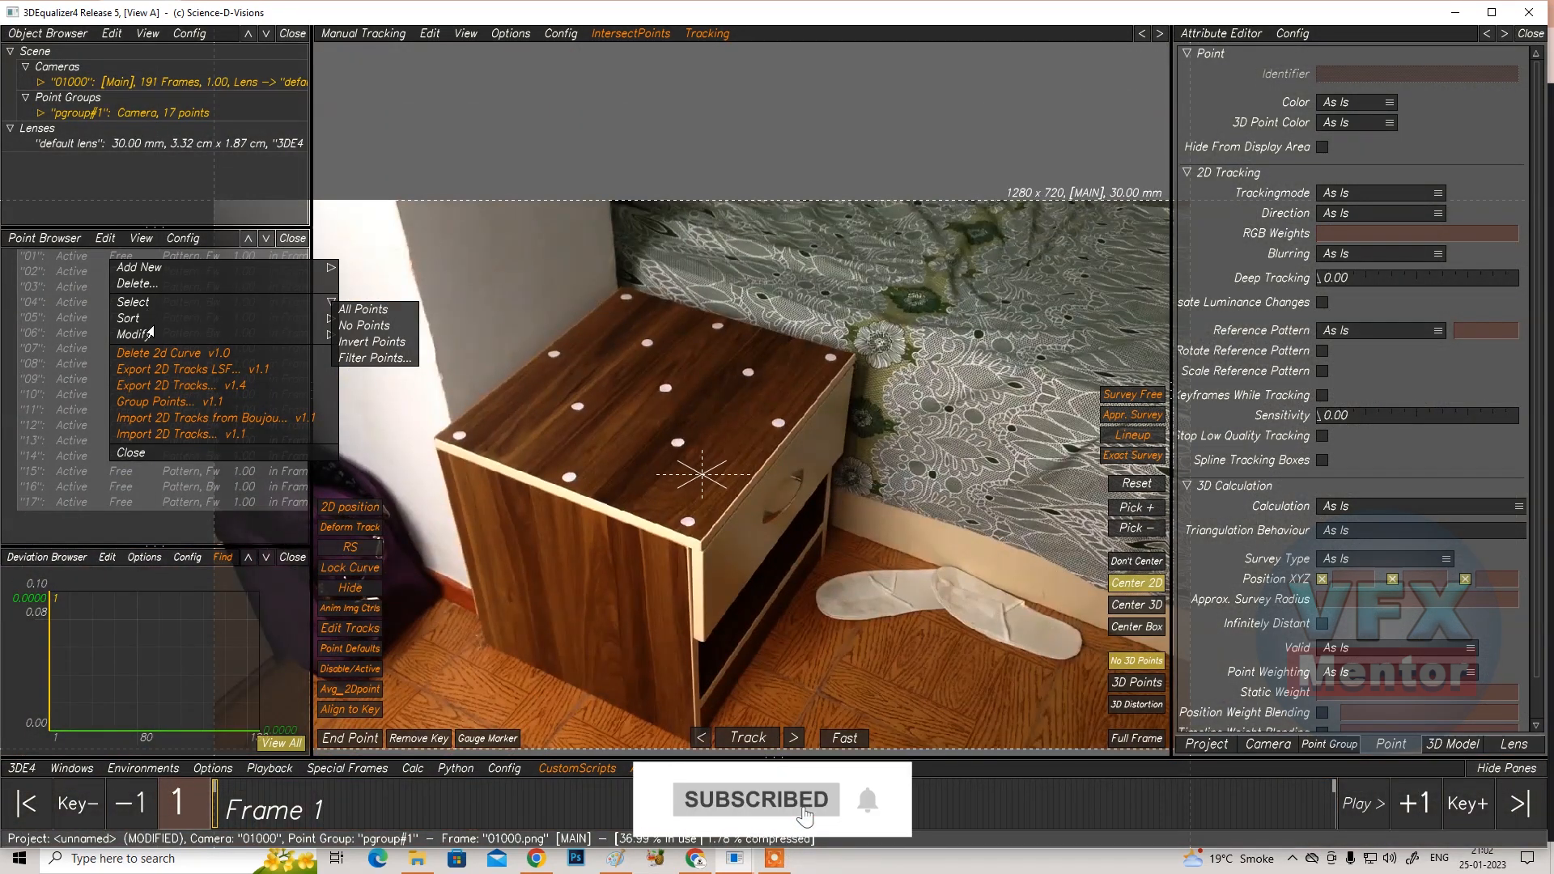
Set the color of the selected points to red
mouse_move(309, 324)
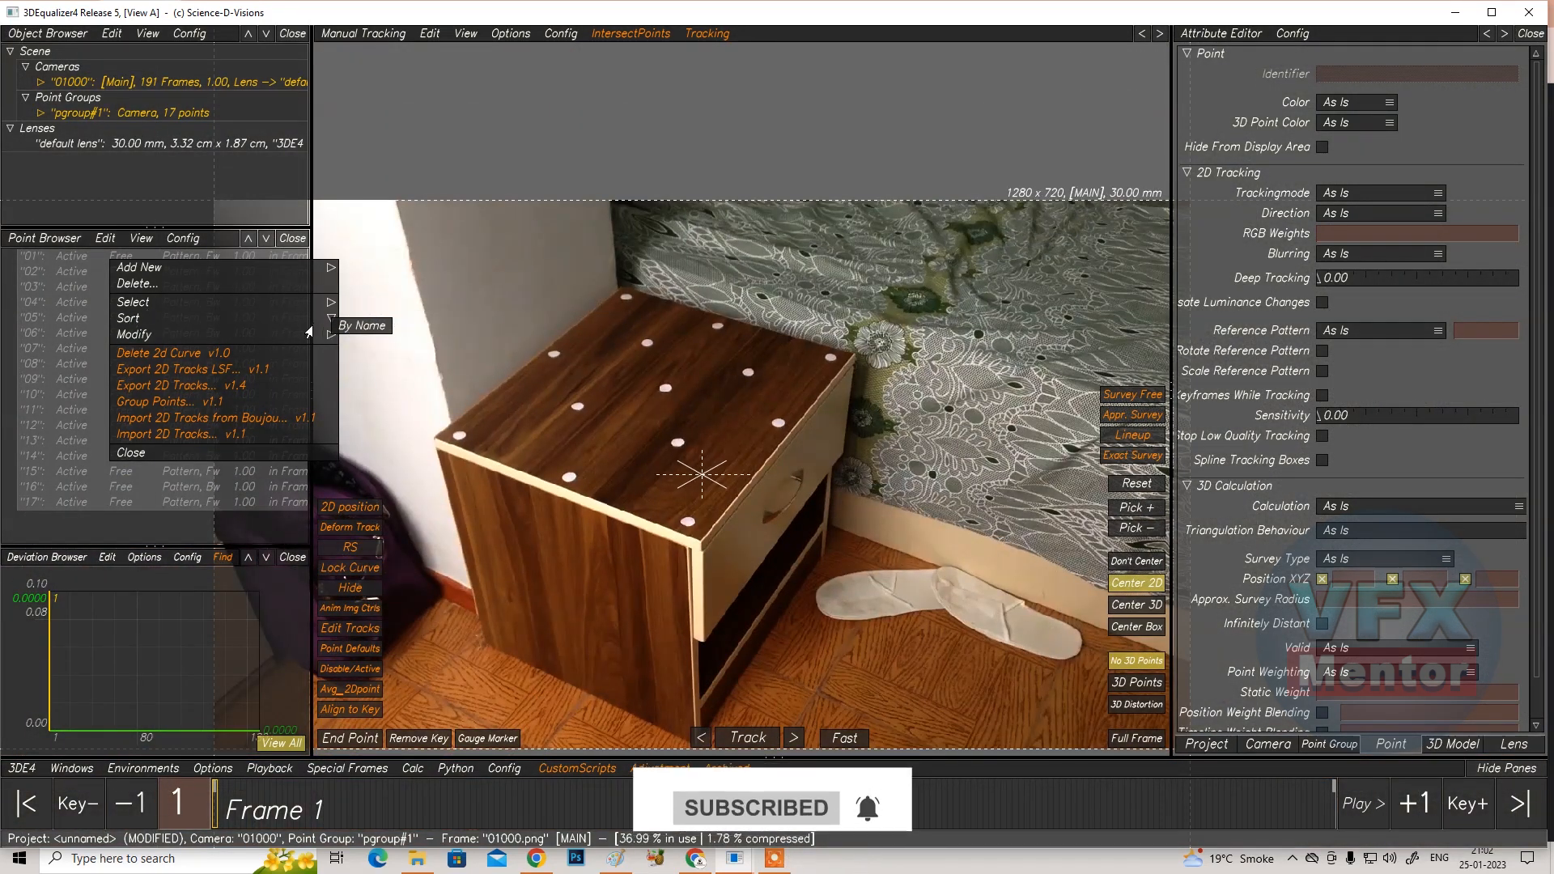
left_click(179, 334)
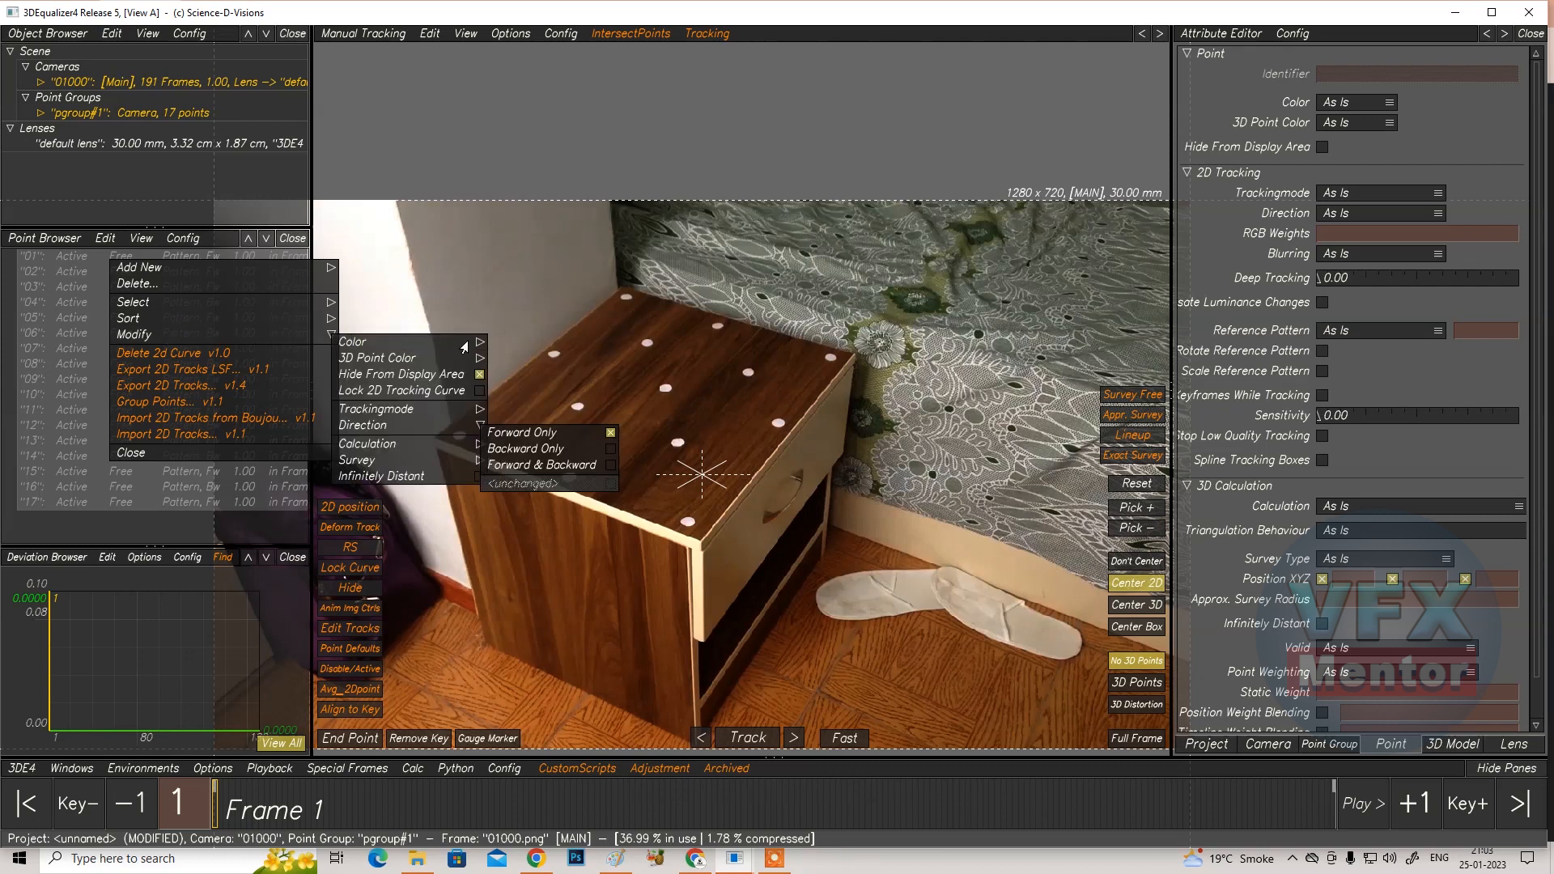
mouse_move(464, 348)
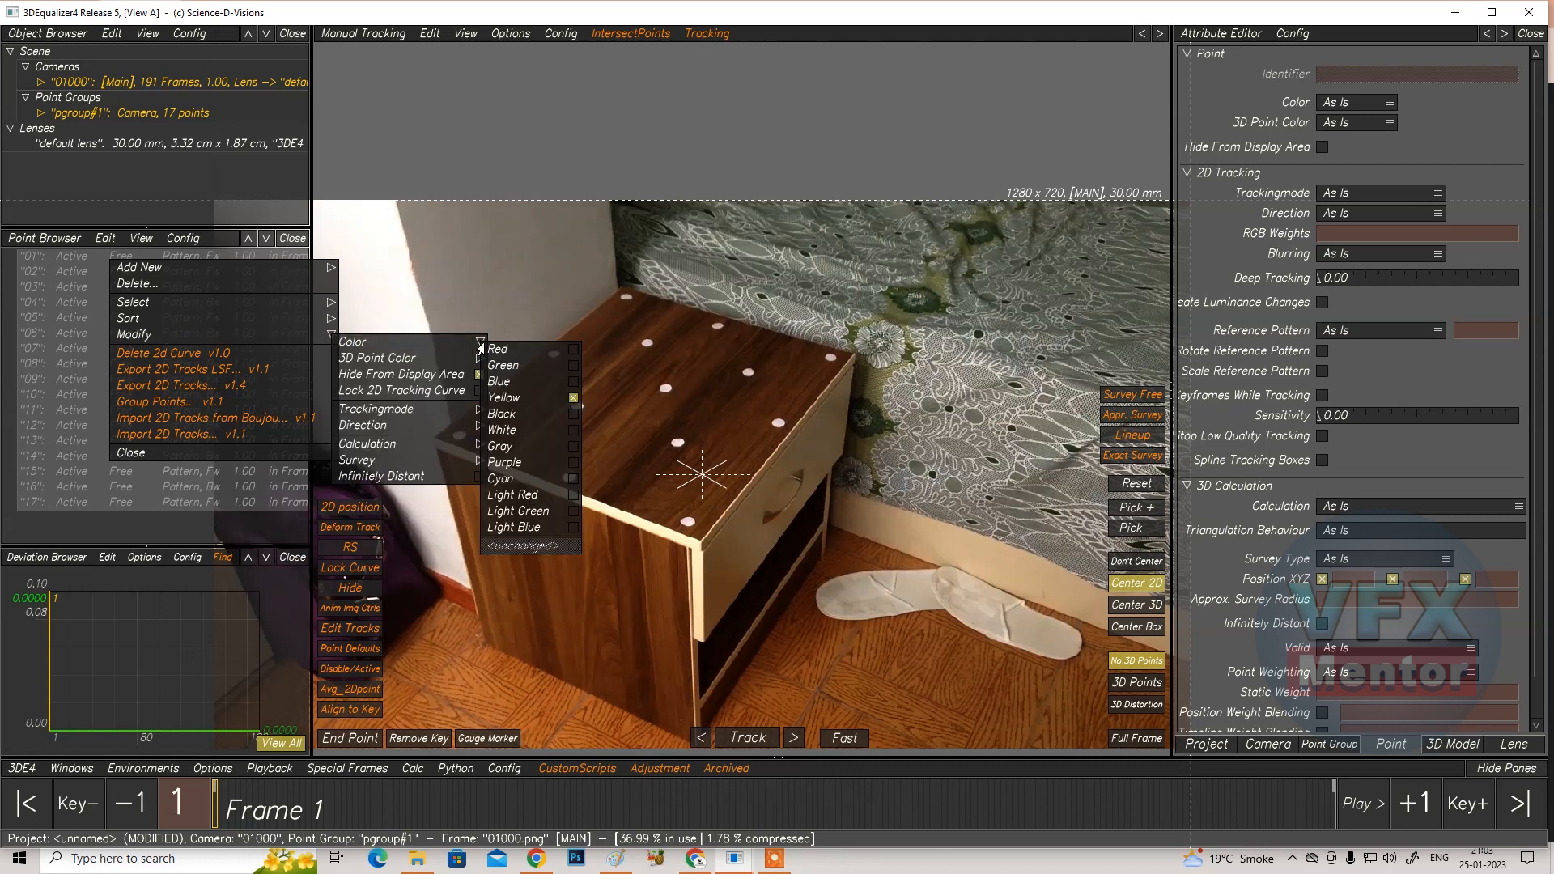
left_click(570, 365)
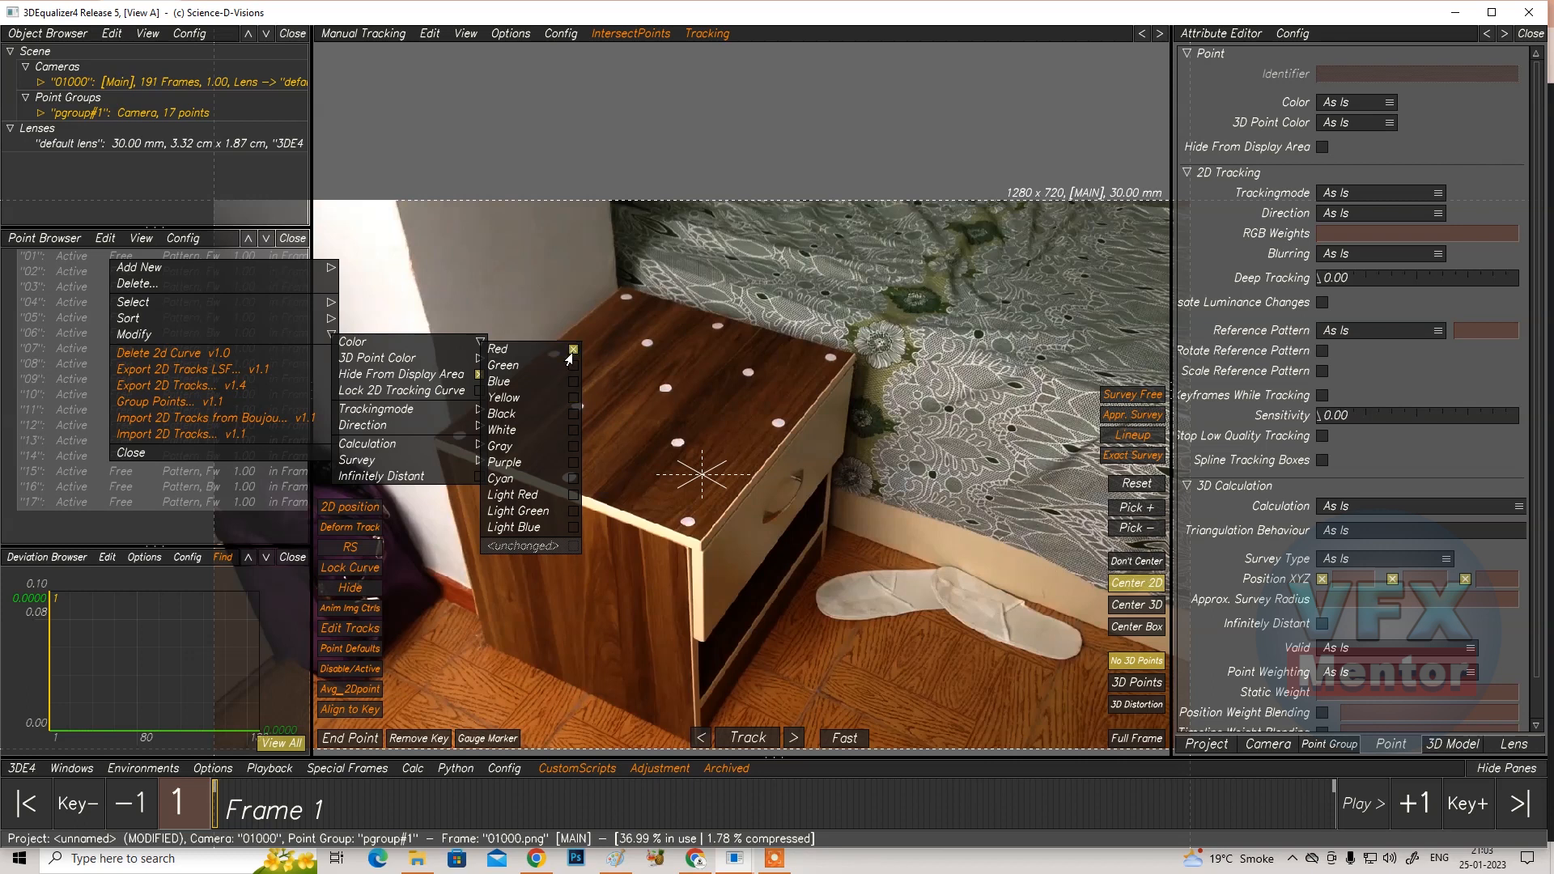
left_click(862, 458)
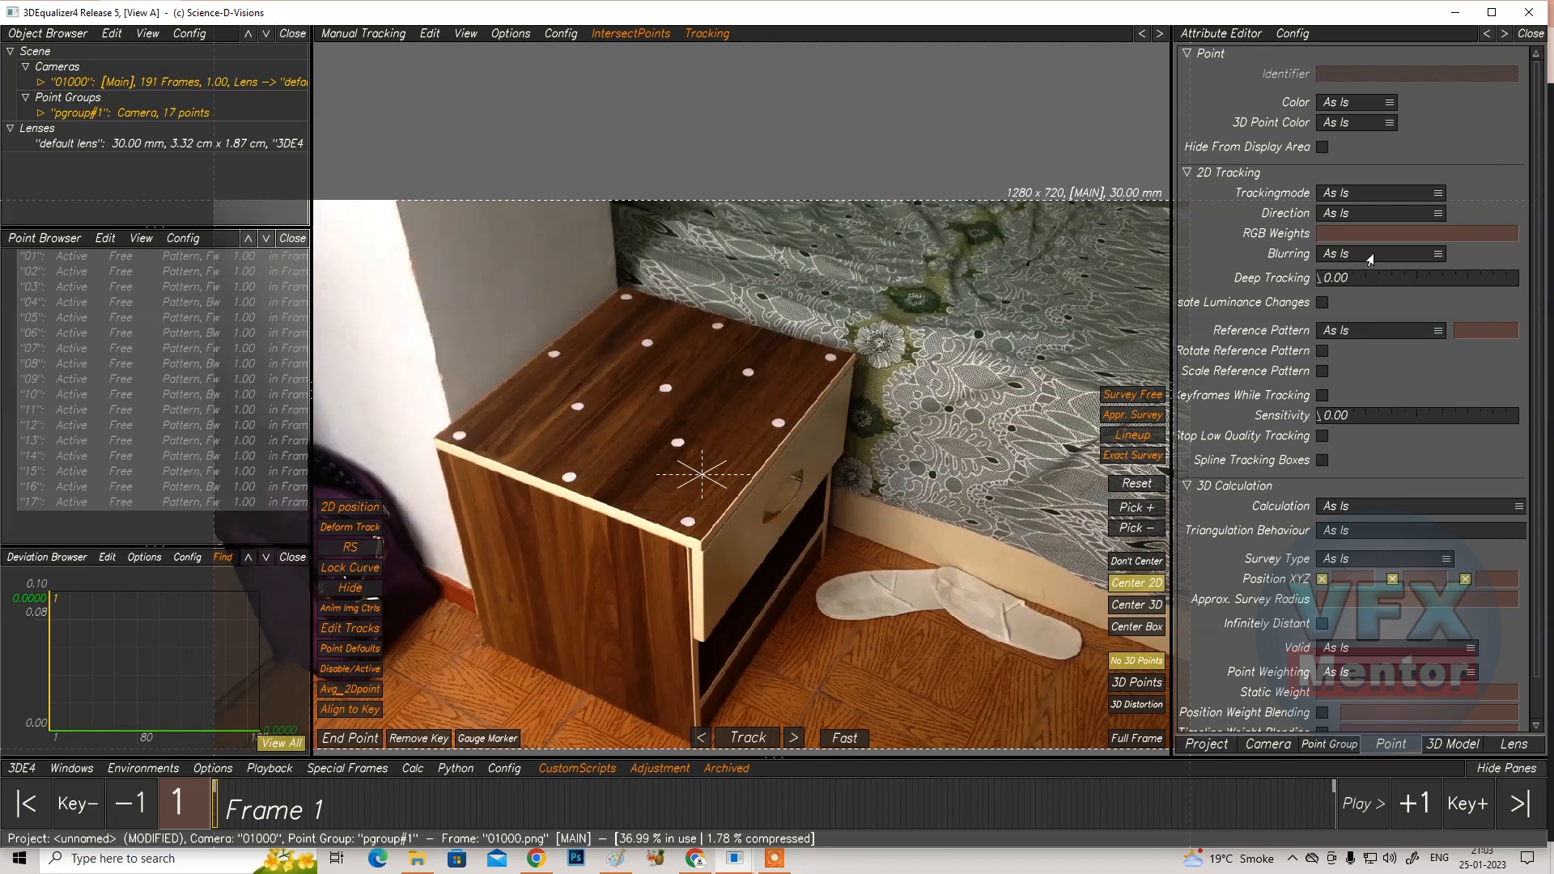
Set the 2D tracking mode of all selected points to Pattern
left_click(1357, 195)
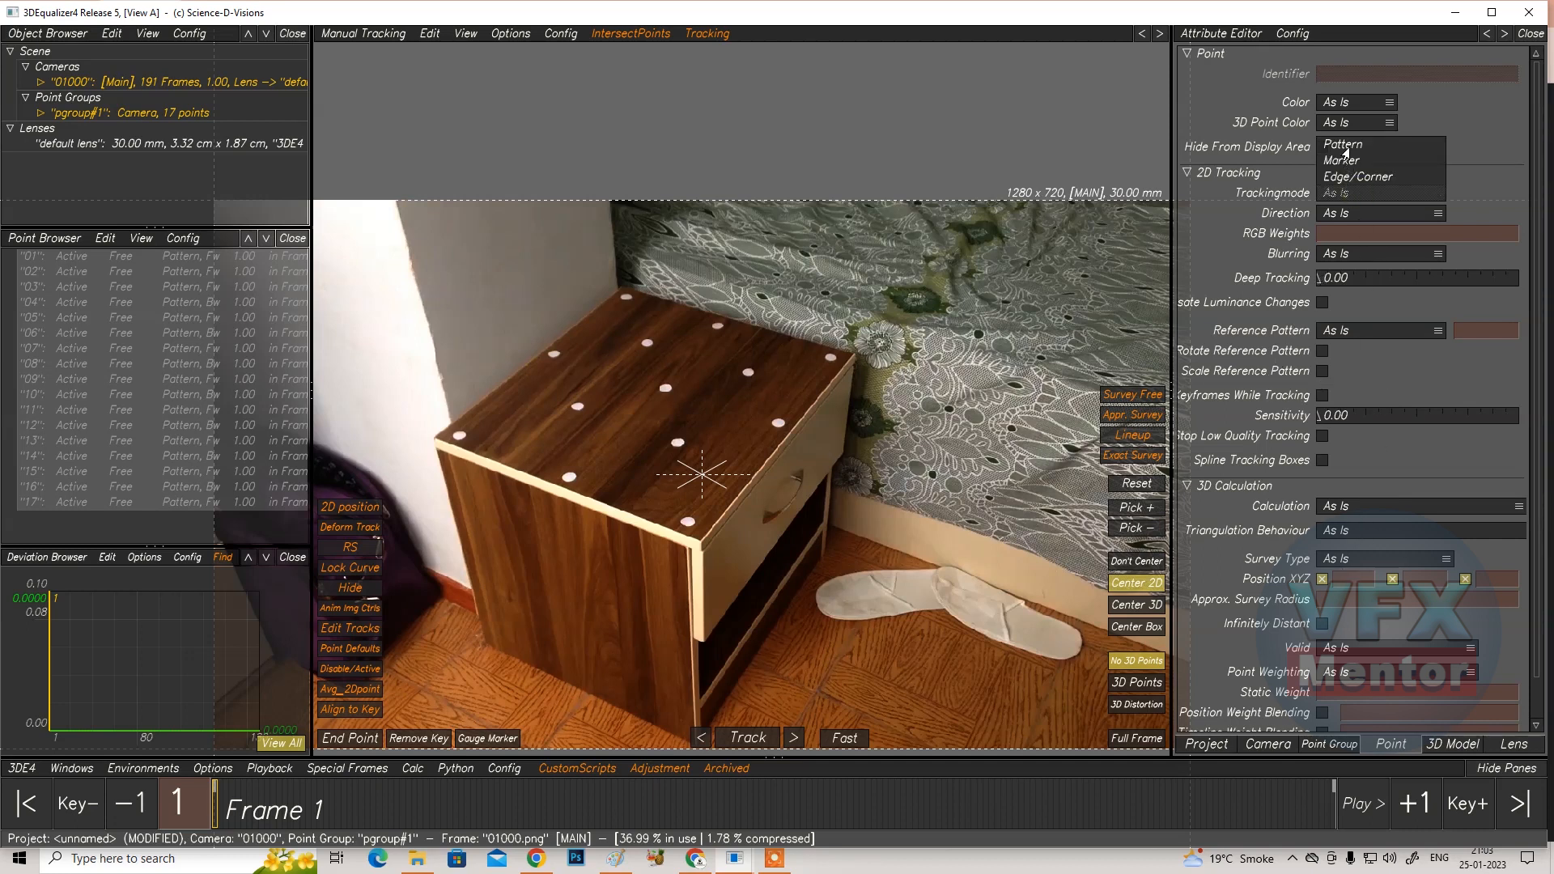
left_click(190, 524)
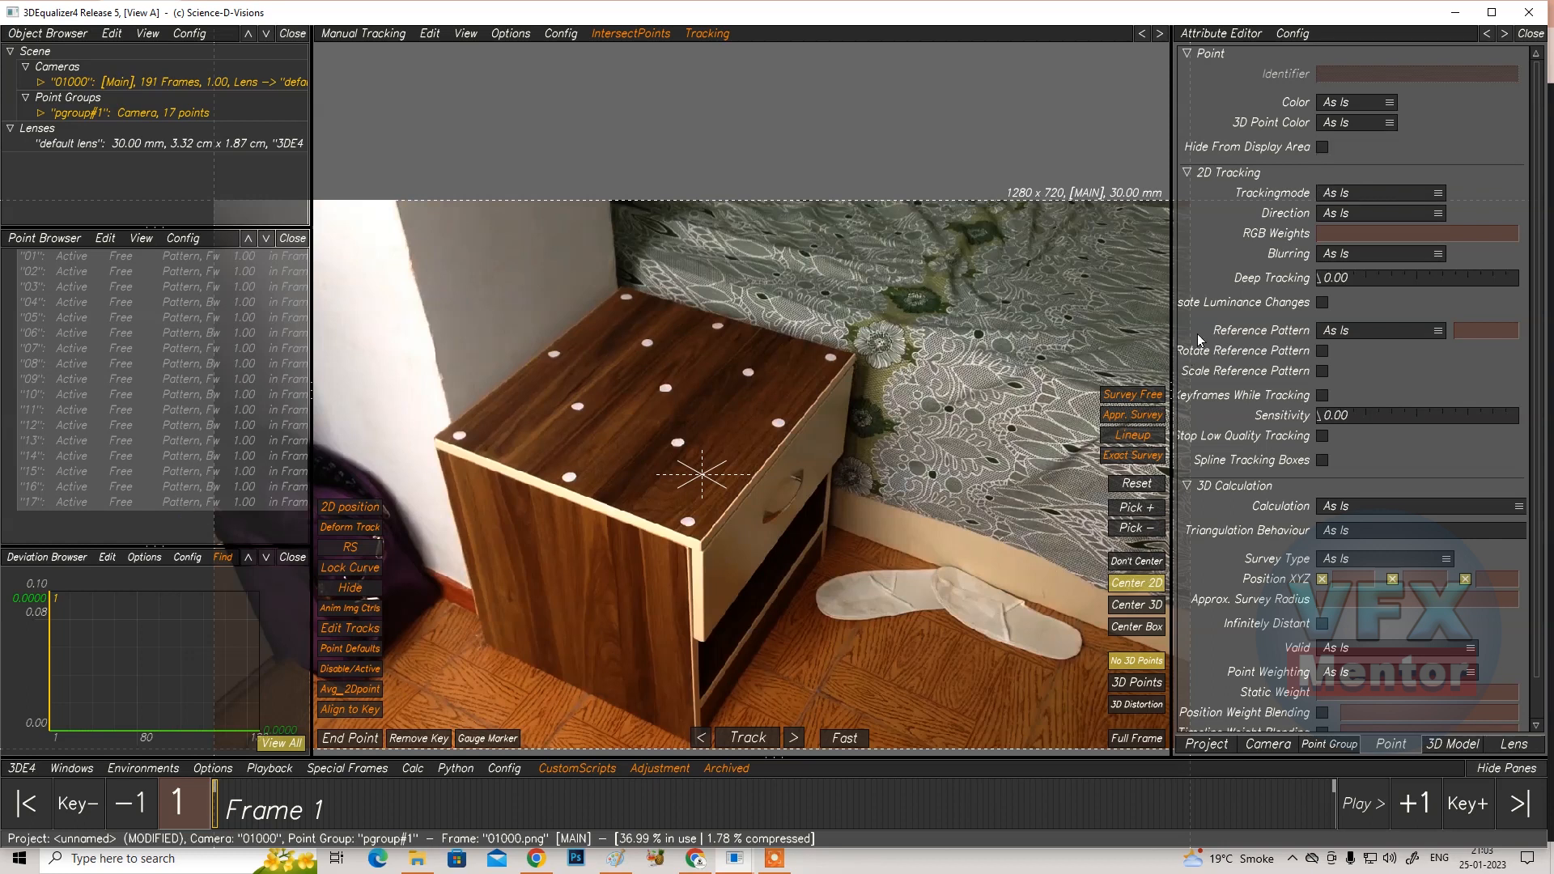
left_click(1327, 196)
left_click(1353, 145)
Run Calc All From Scratch on the project and frame the resulting curves in the Deviation Browser
left_click(411, 769)
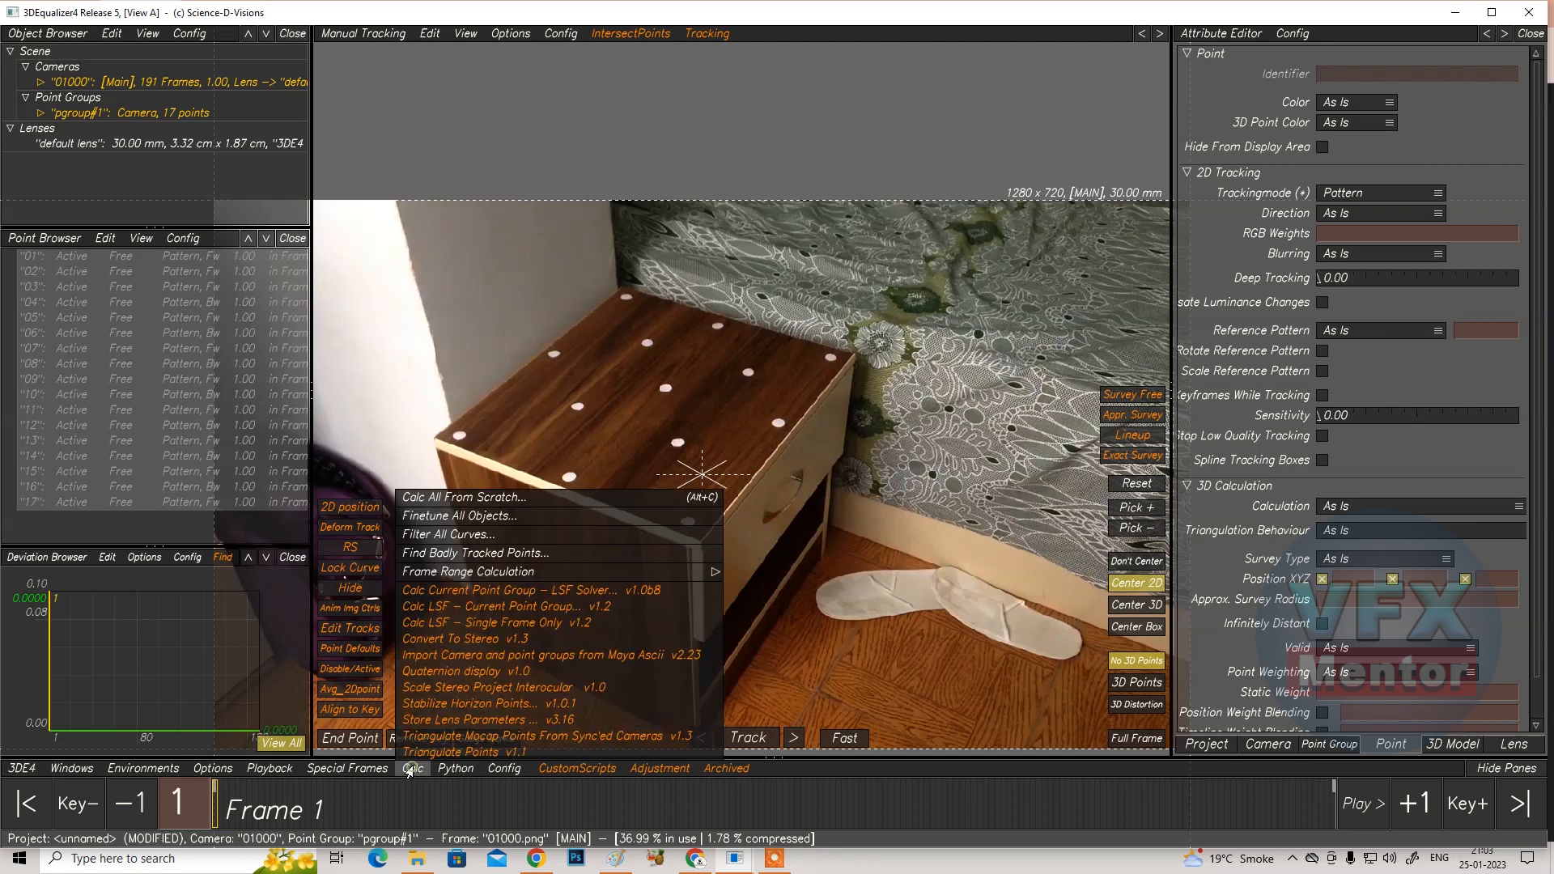
left_click(455, 497)
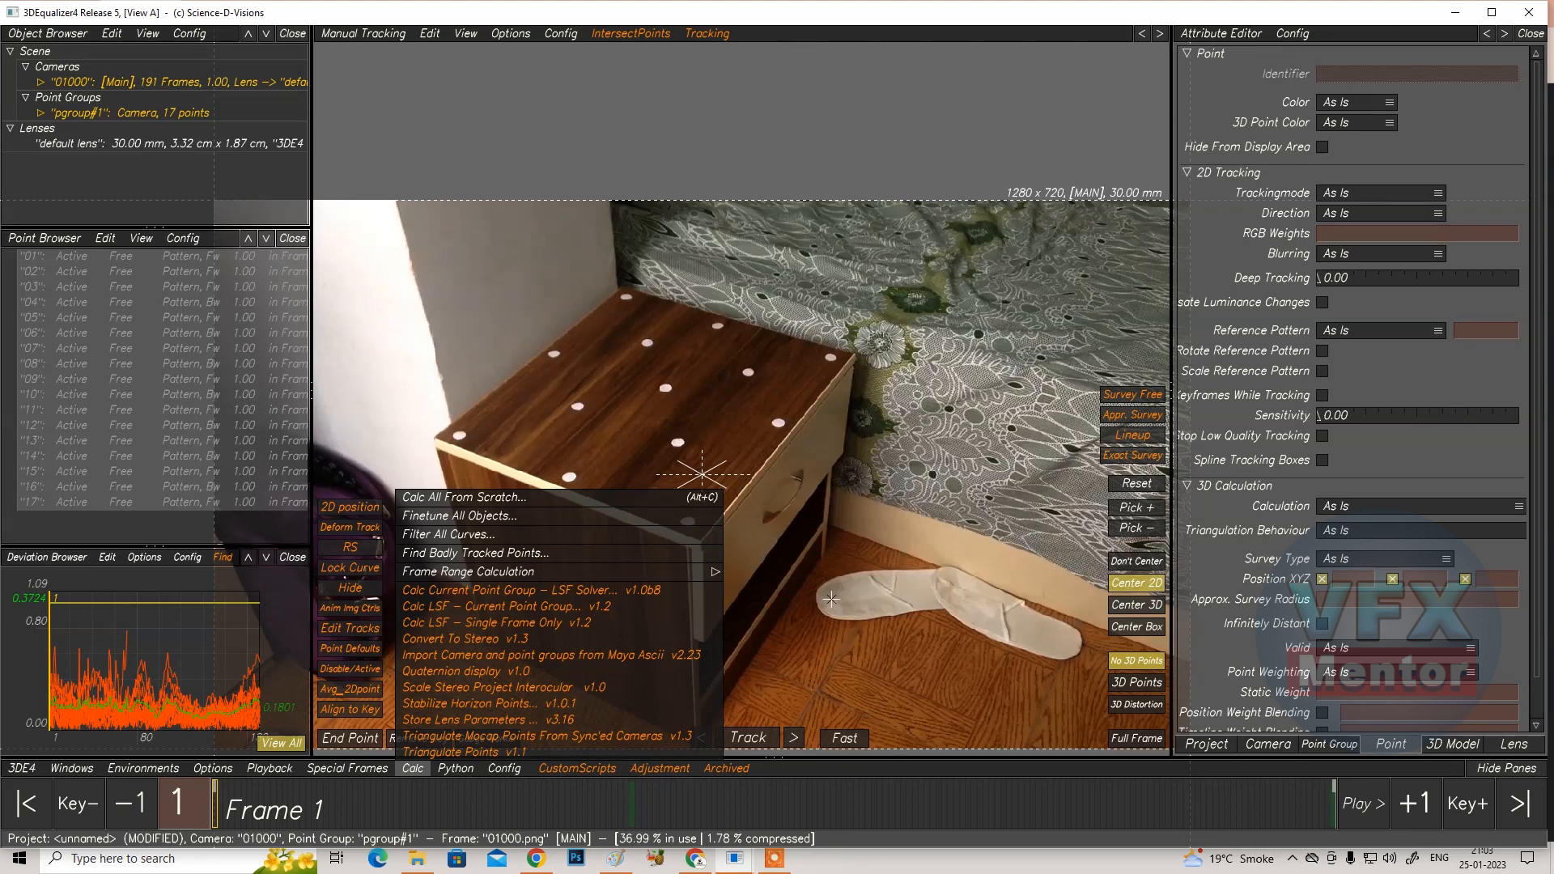
left_click(287, 665)
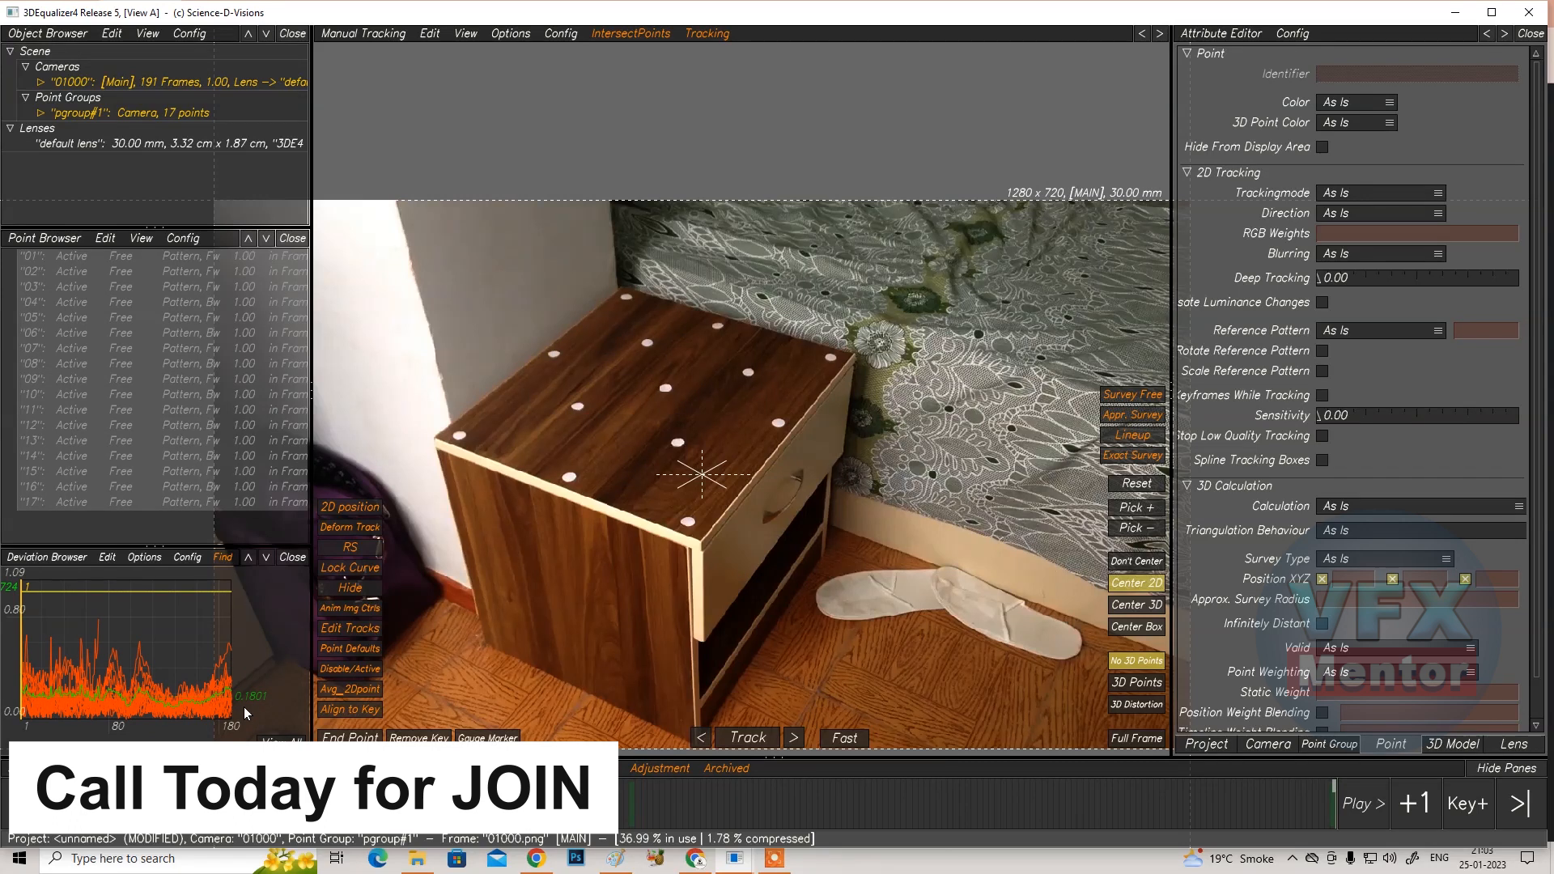
Switch the main viewport to the Lineup view and examine the cabinet-top markers up close
left_click(349, 32)
left_click(341, 116)
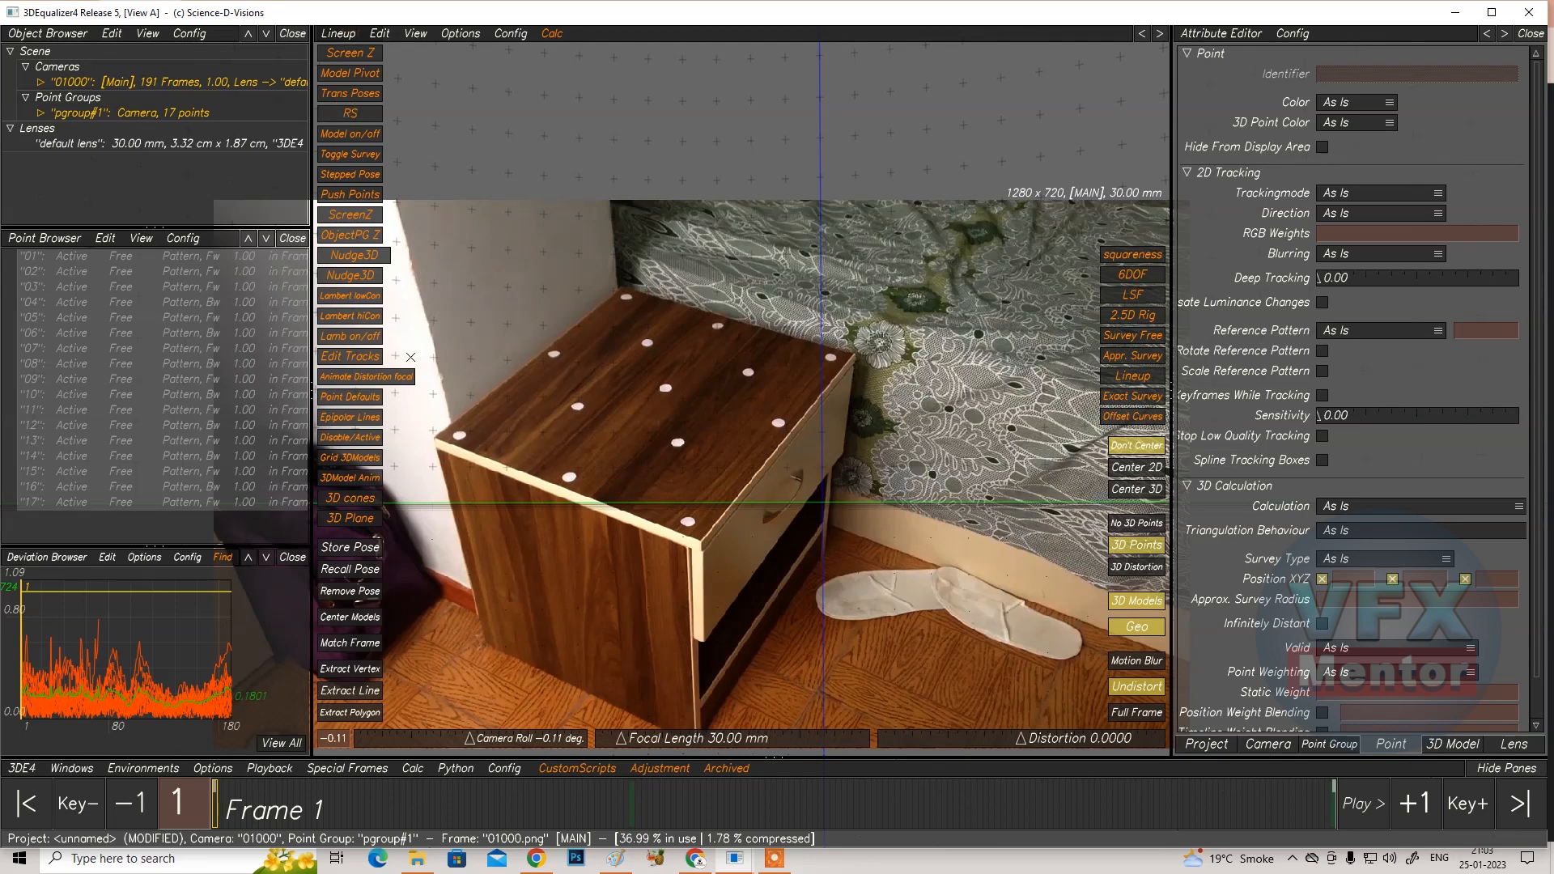
scroll(591, 417, "up", 10)
scroll(548, 379, "down", 10)
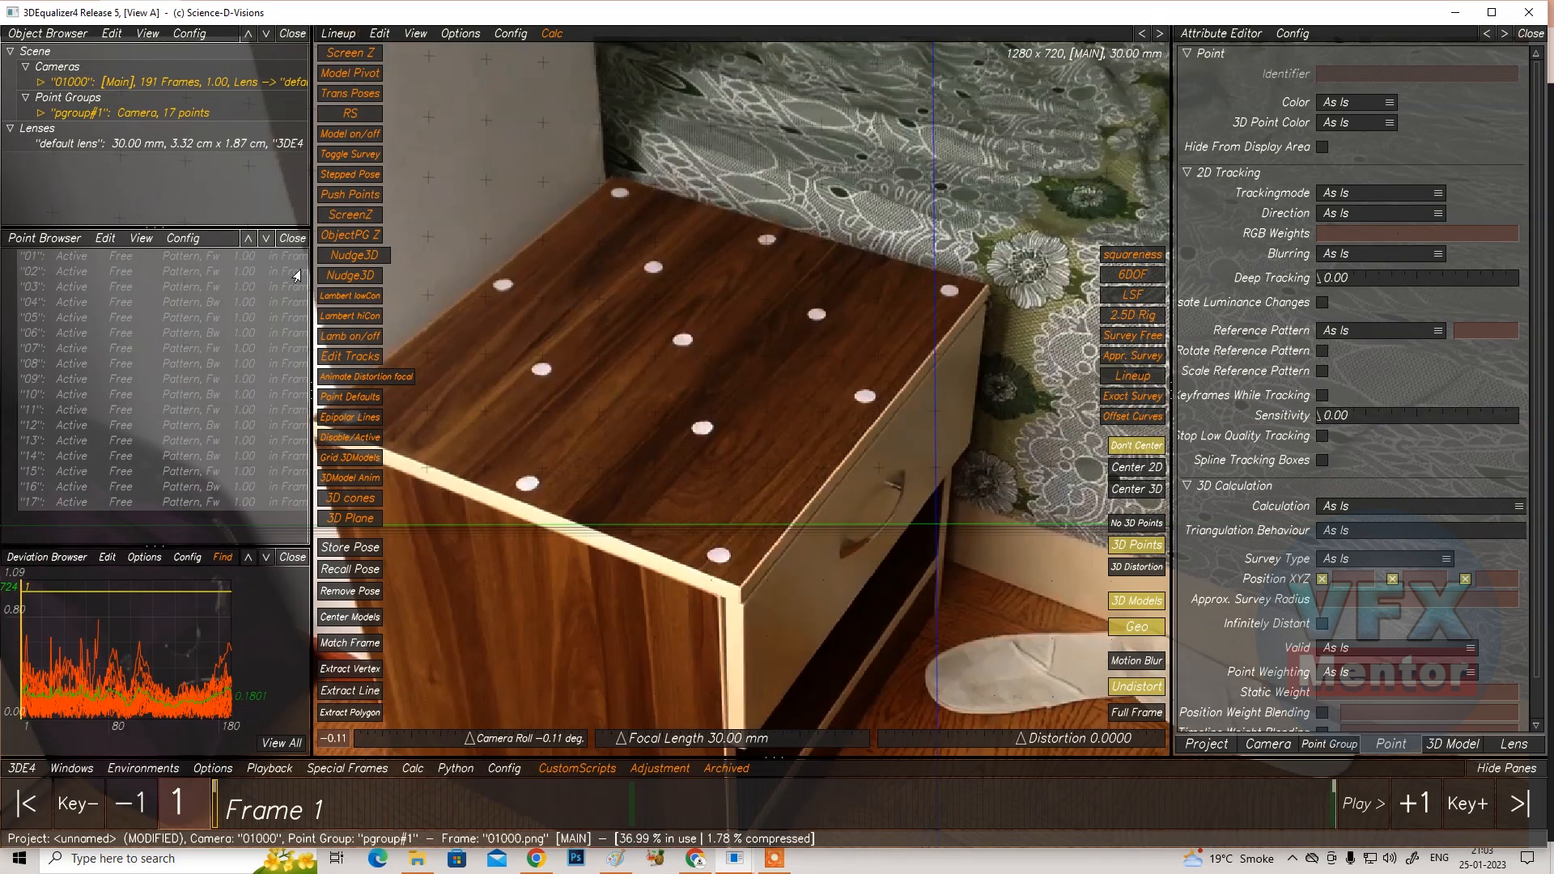
Set the color of the points in the Point Browser to red
right_click(78, 262)
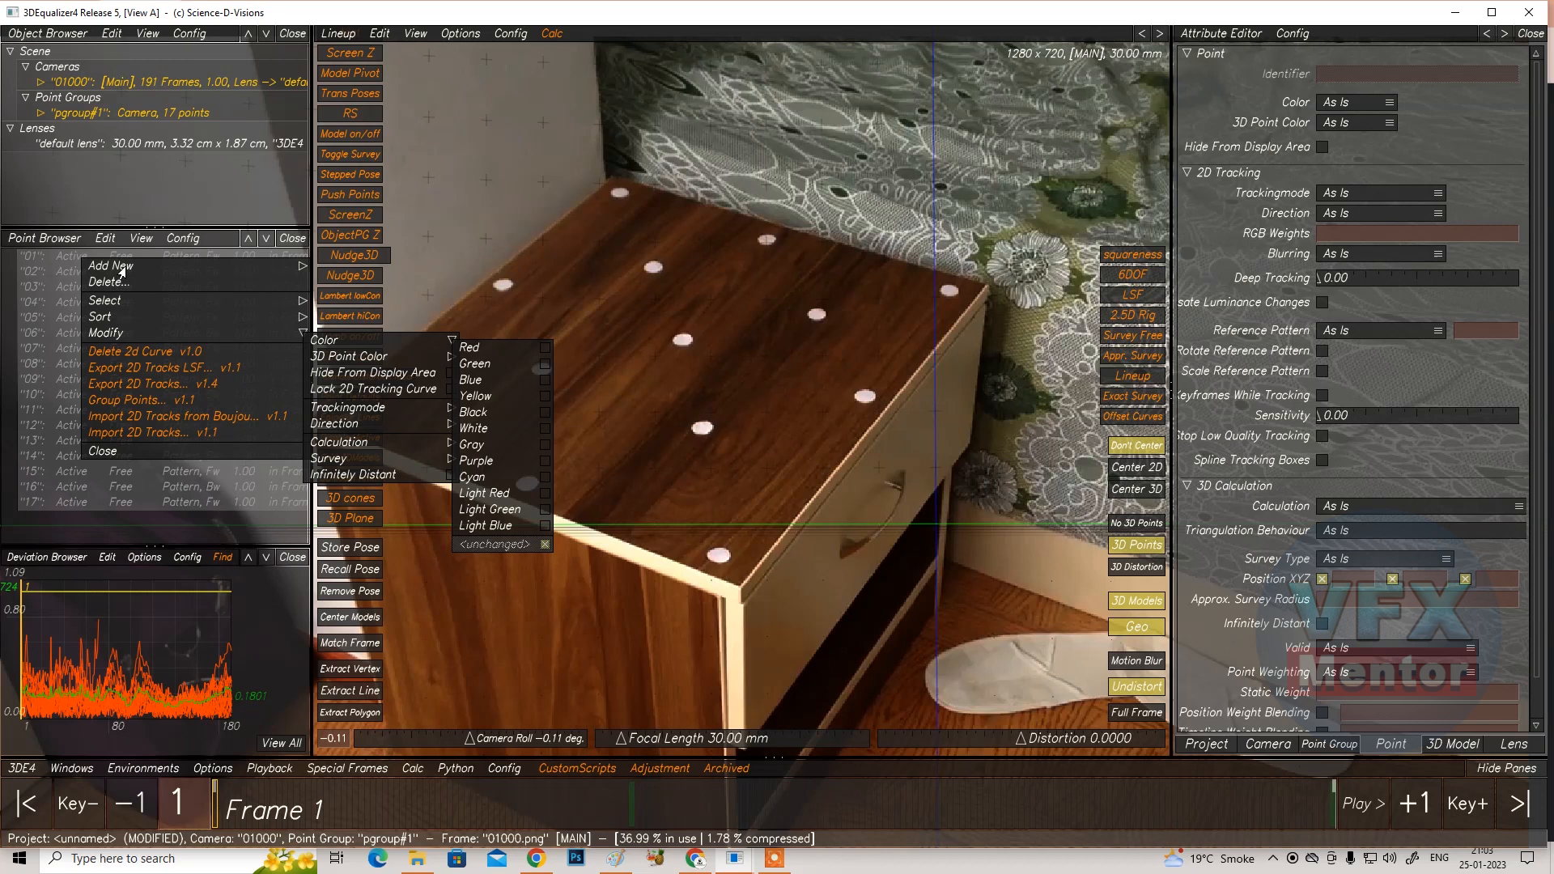
mouse_move(122, 270)
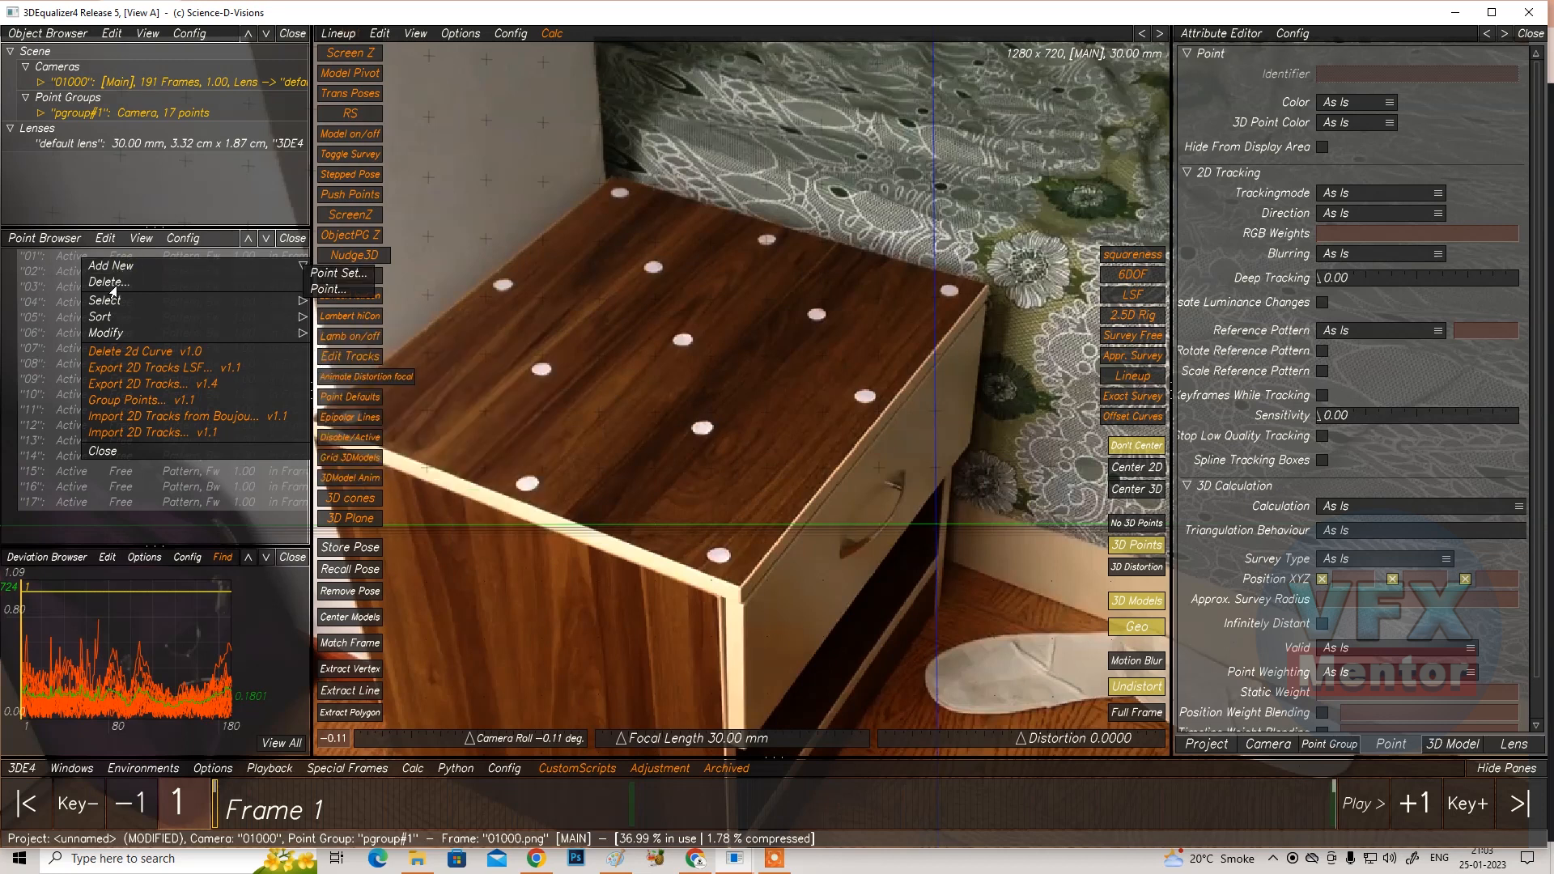
mouse_move(110, 306)
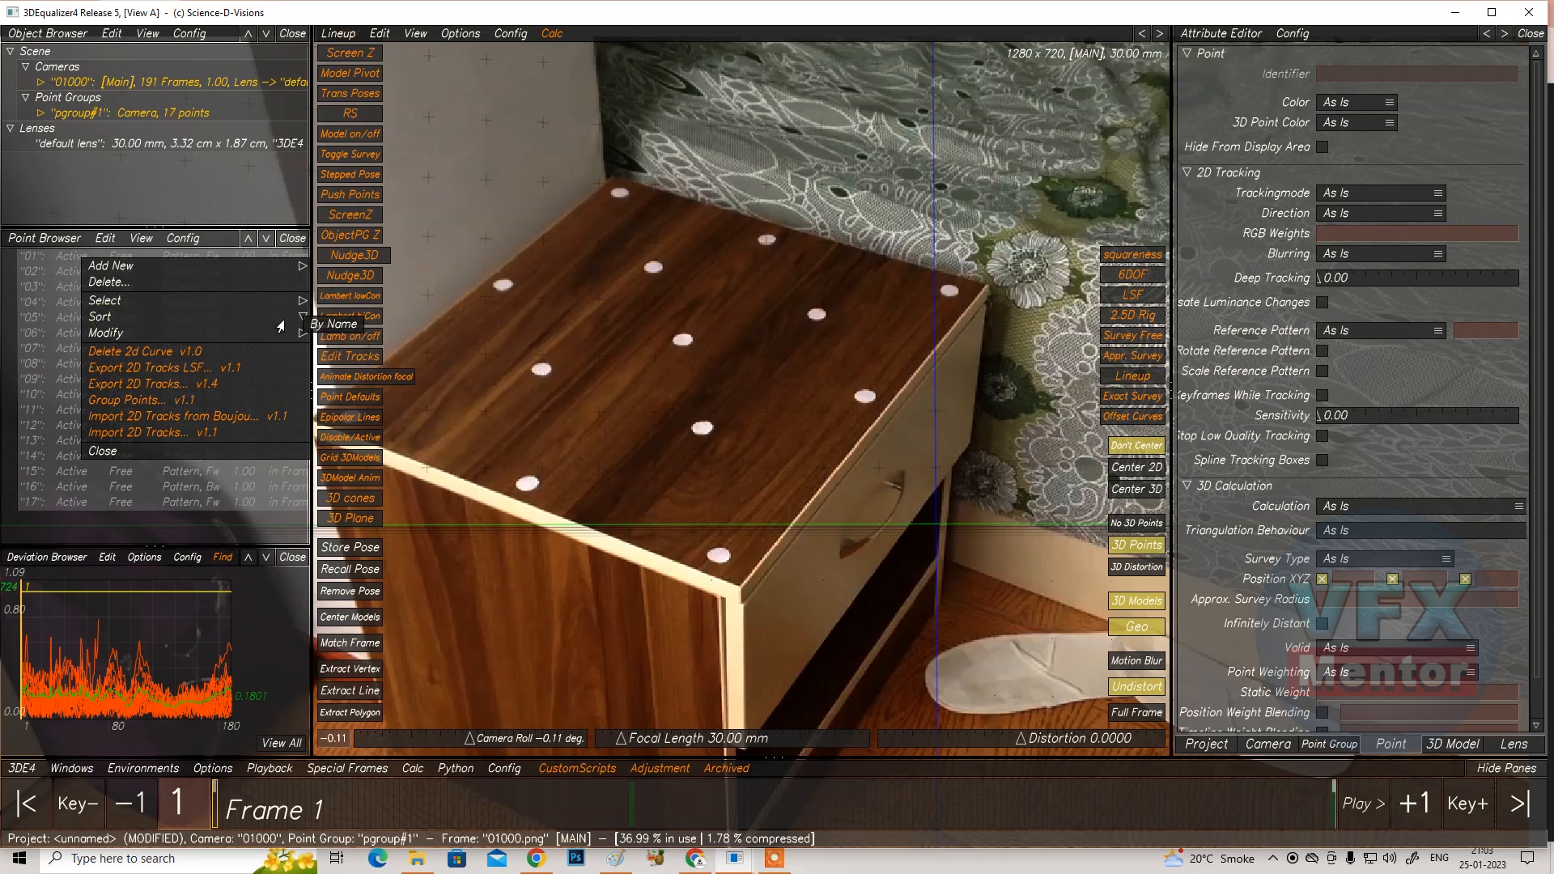
mouse_move(283, 334)
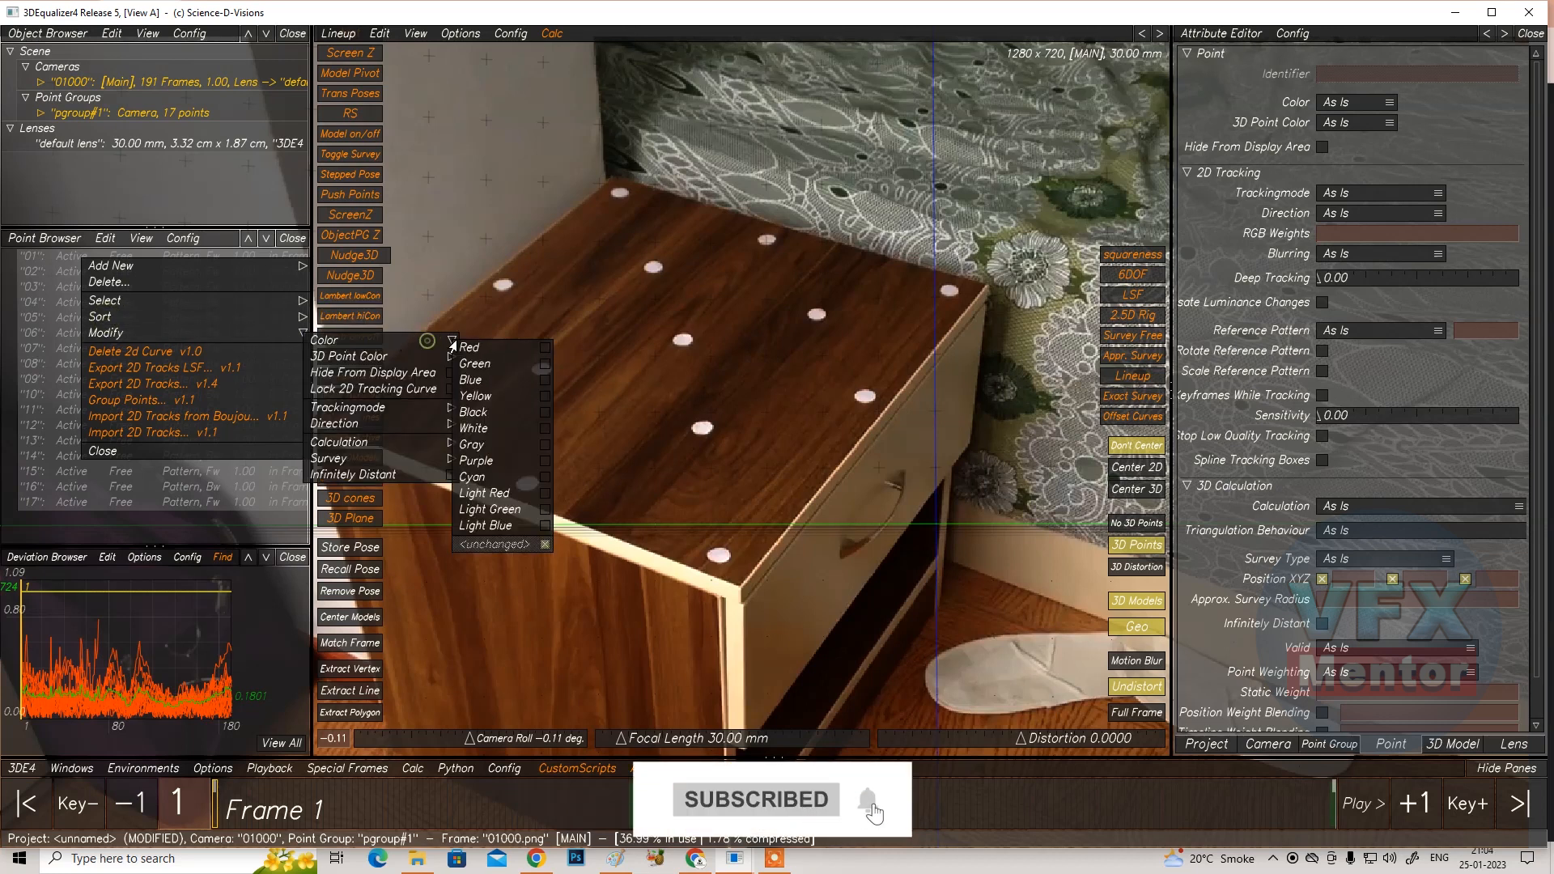
left_click(544, 347)
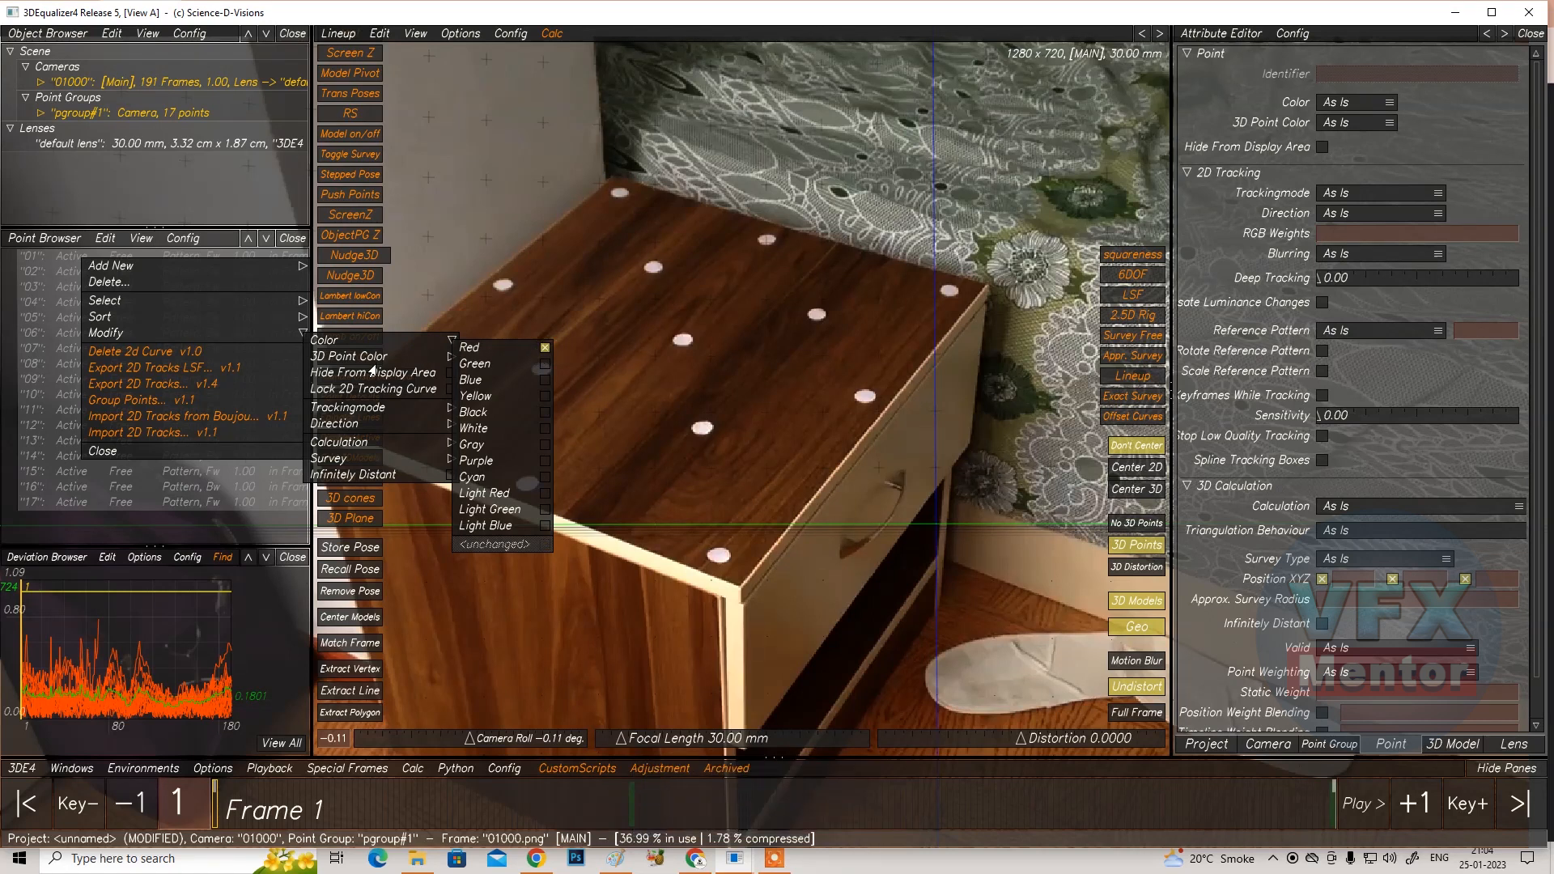
Turn off Hide From Display Area for the points so they display in the Lineup view
left_click(364, 376)
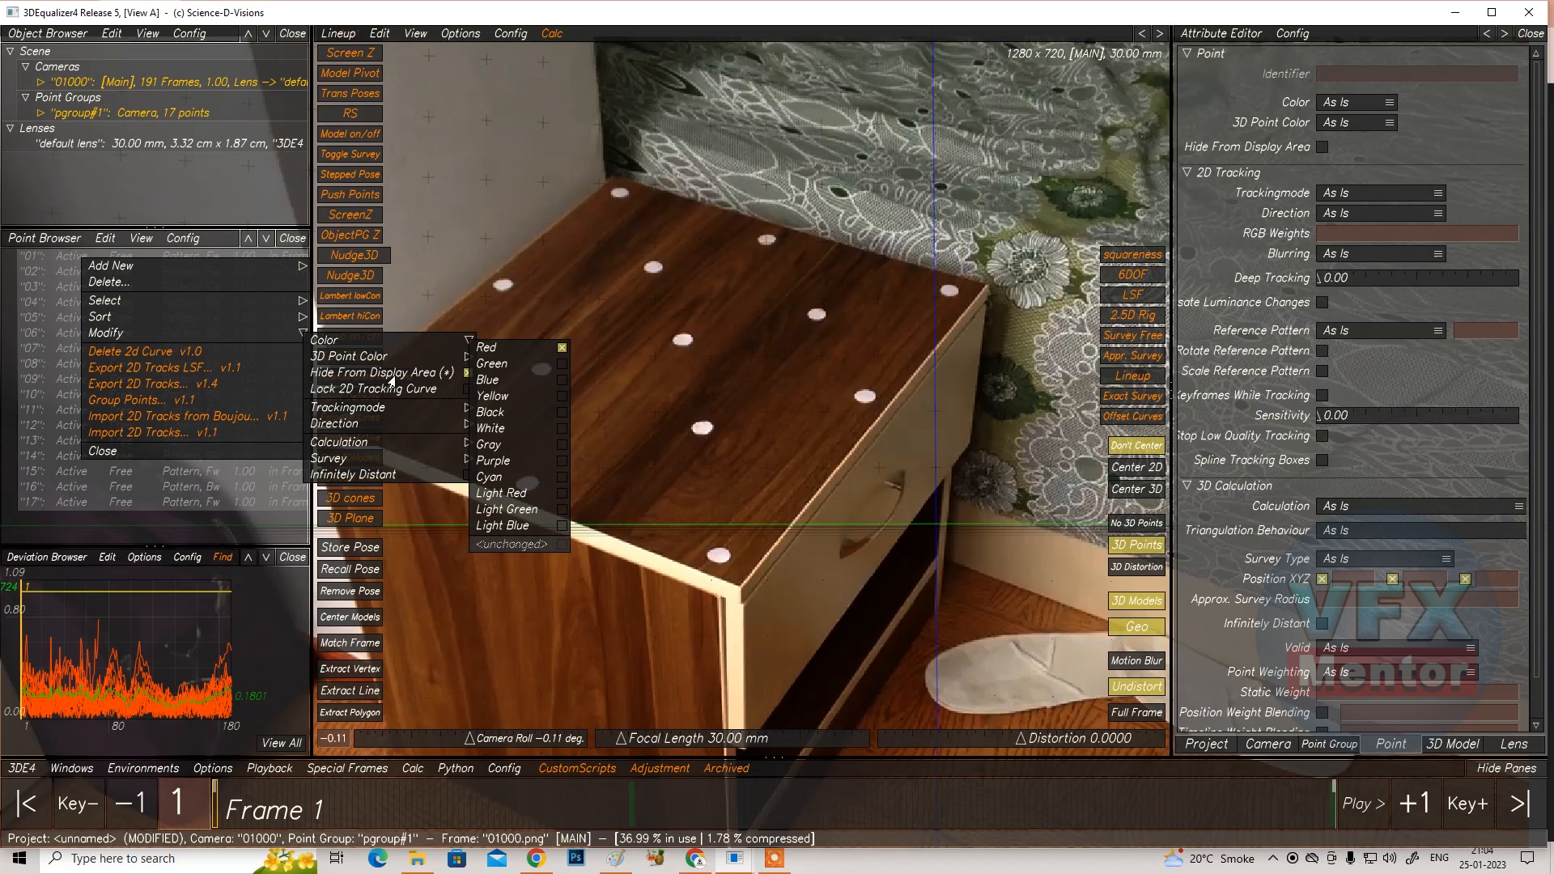
left_click(455, 380)
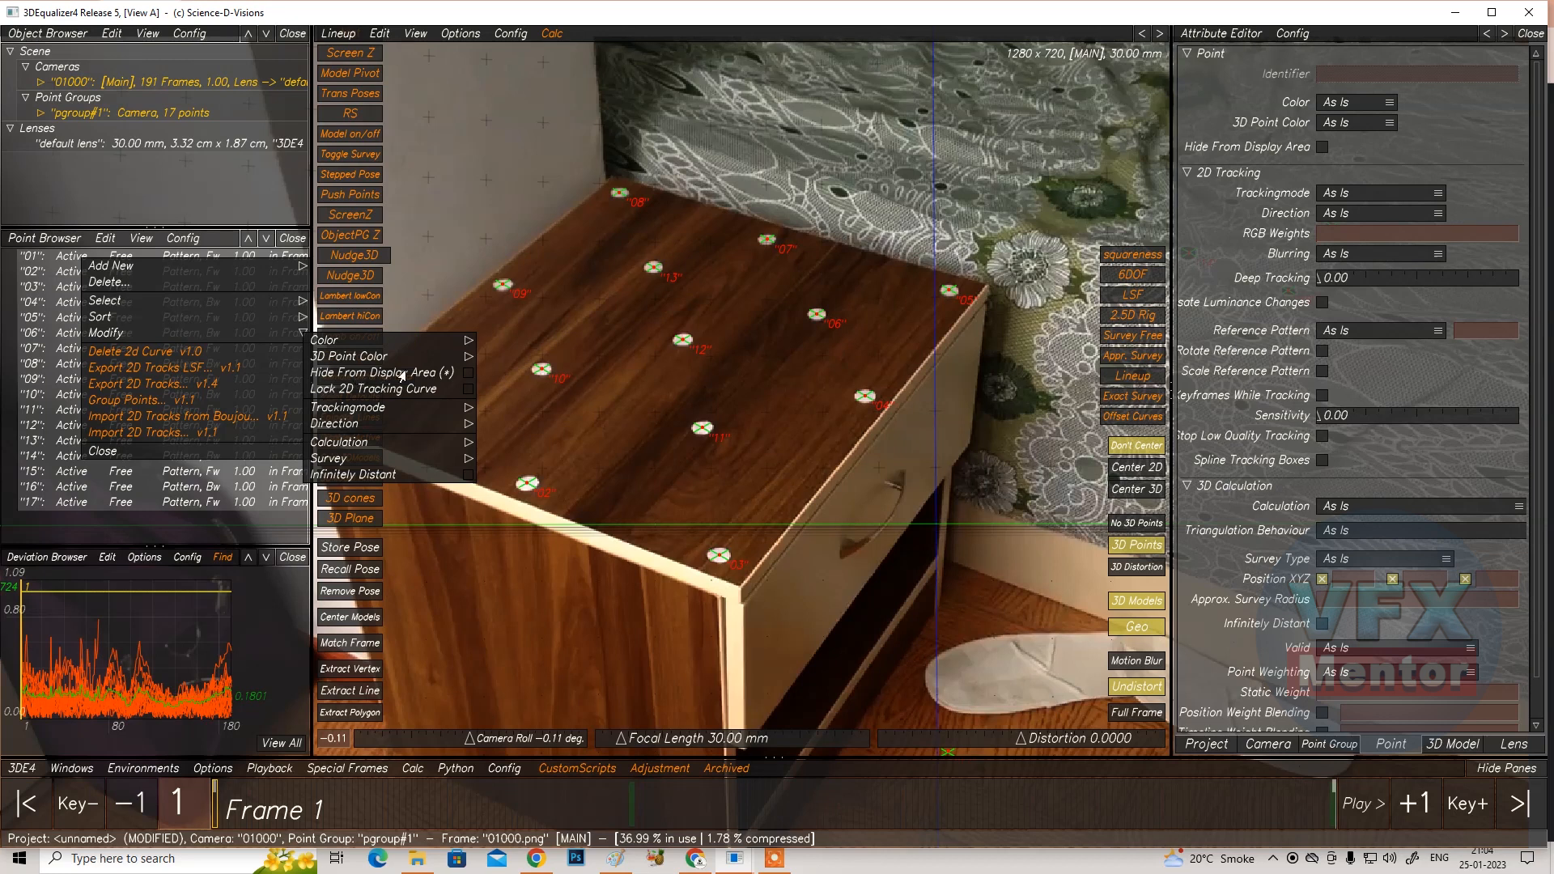
left_click(467, 374)
left_click(467, 374)
left_click(467, 374)
left_click(467, 374)
key("Escape")
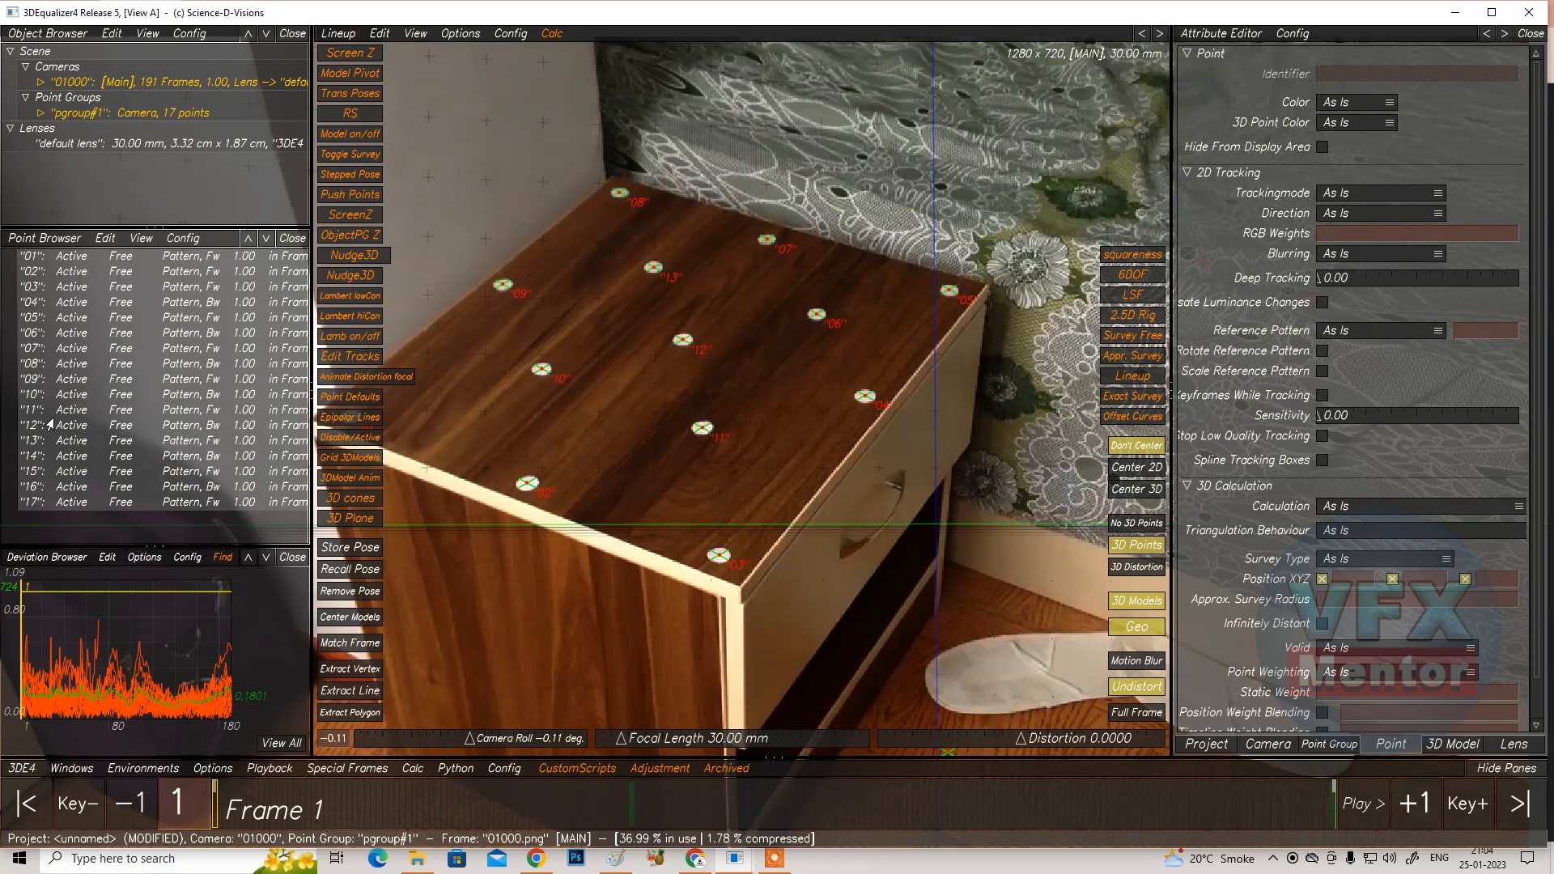
Examine the cabinet-top markers up close, comparing the Manual Tracking view with the Lineup view
scroll(660, 278, "up", 3)
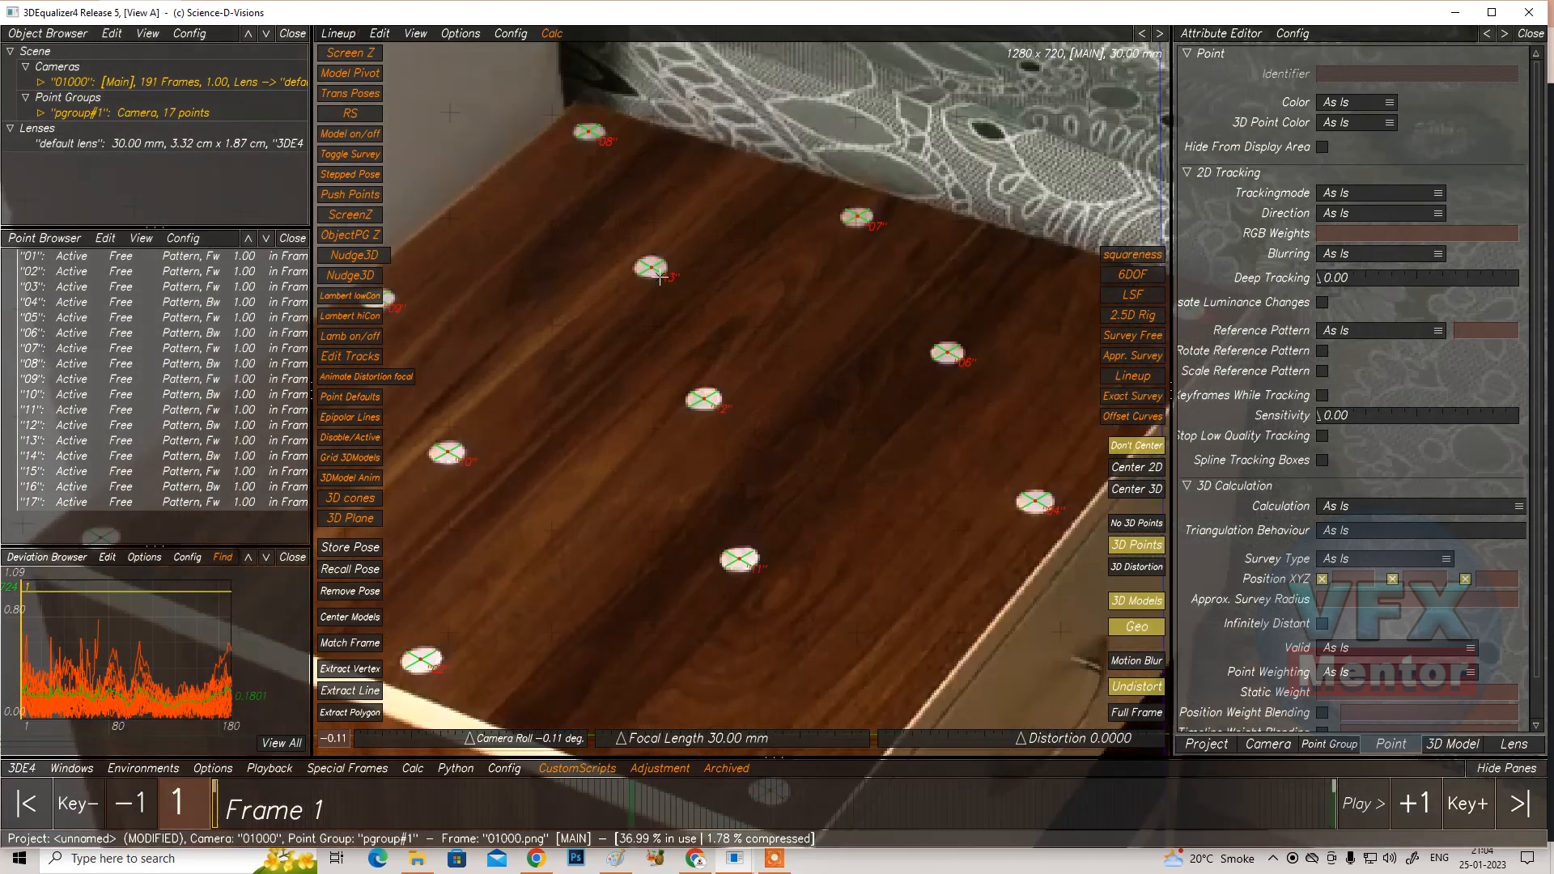
scroll(660, 277, "up", 5)
scroll(916, 517, "down", 2)
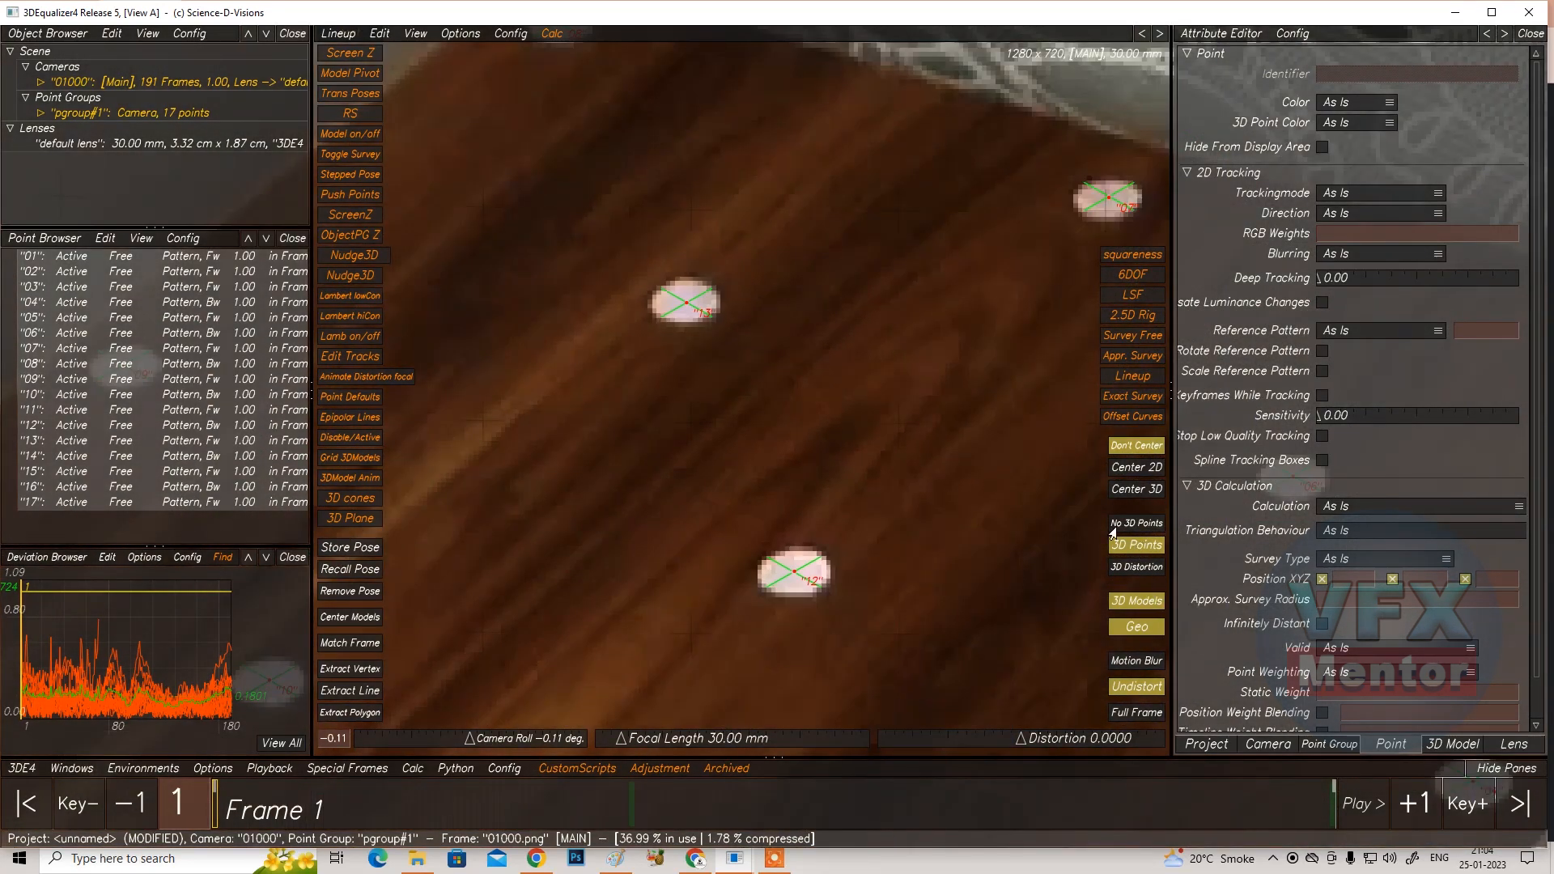
left_click(339, 34)
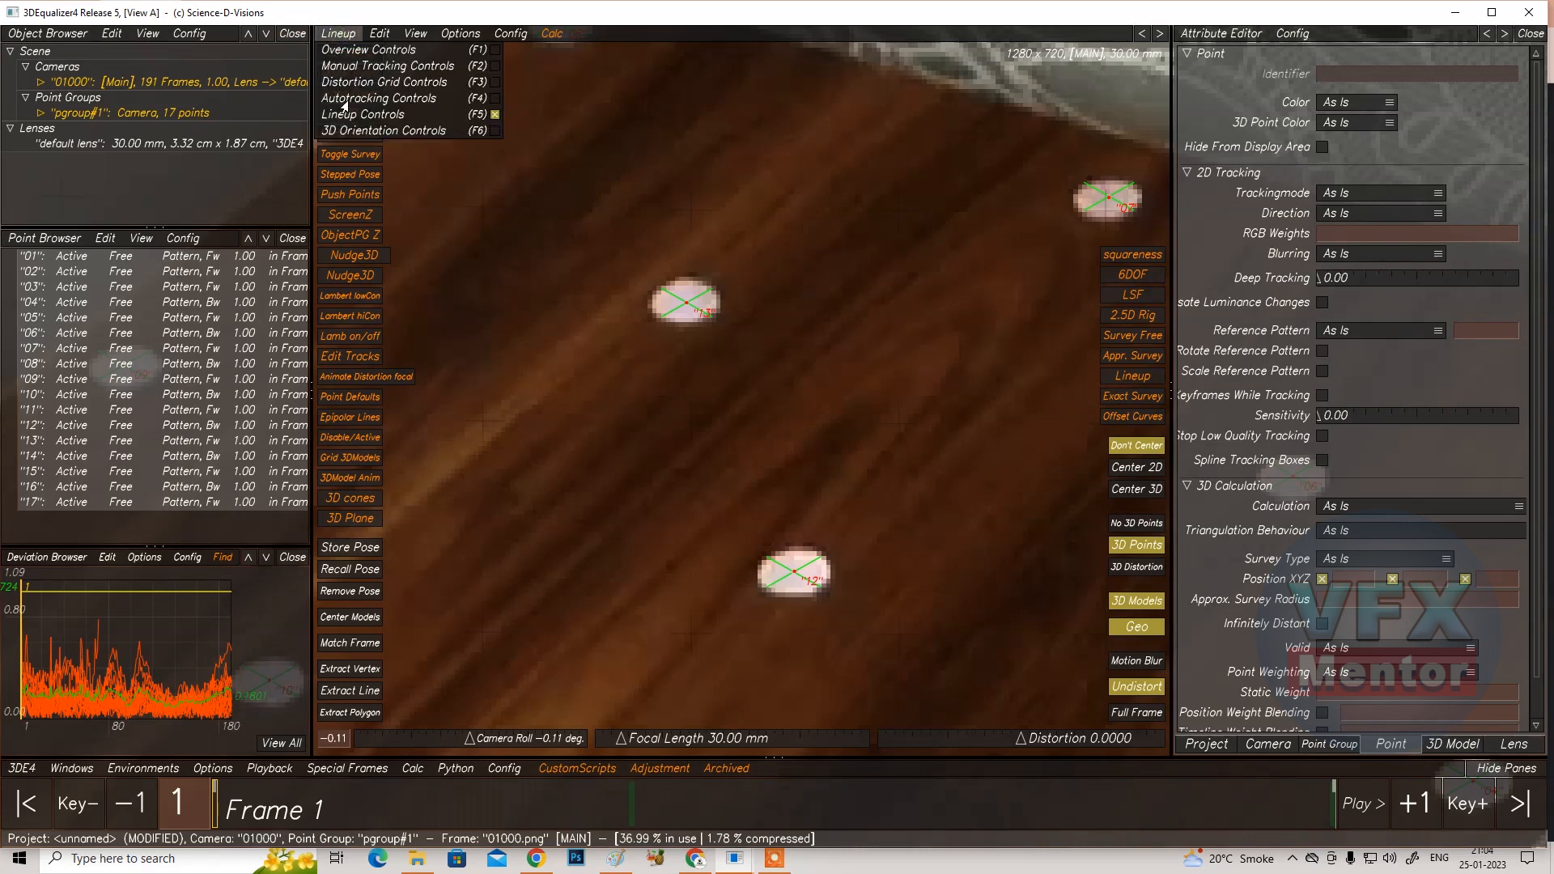
left_click(345, 68)
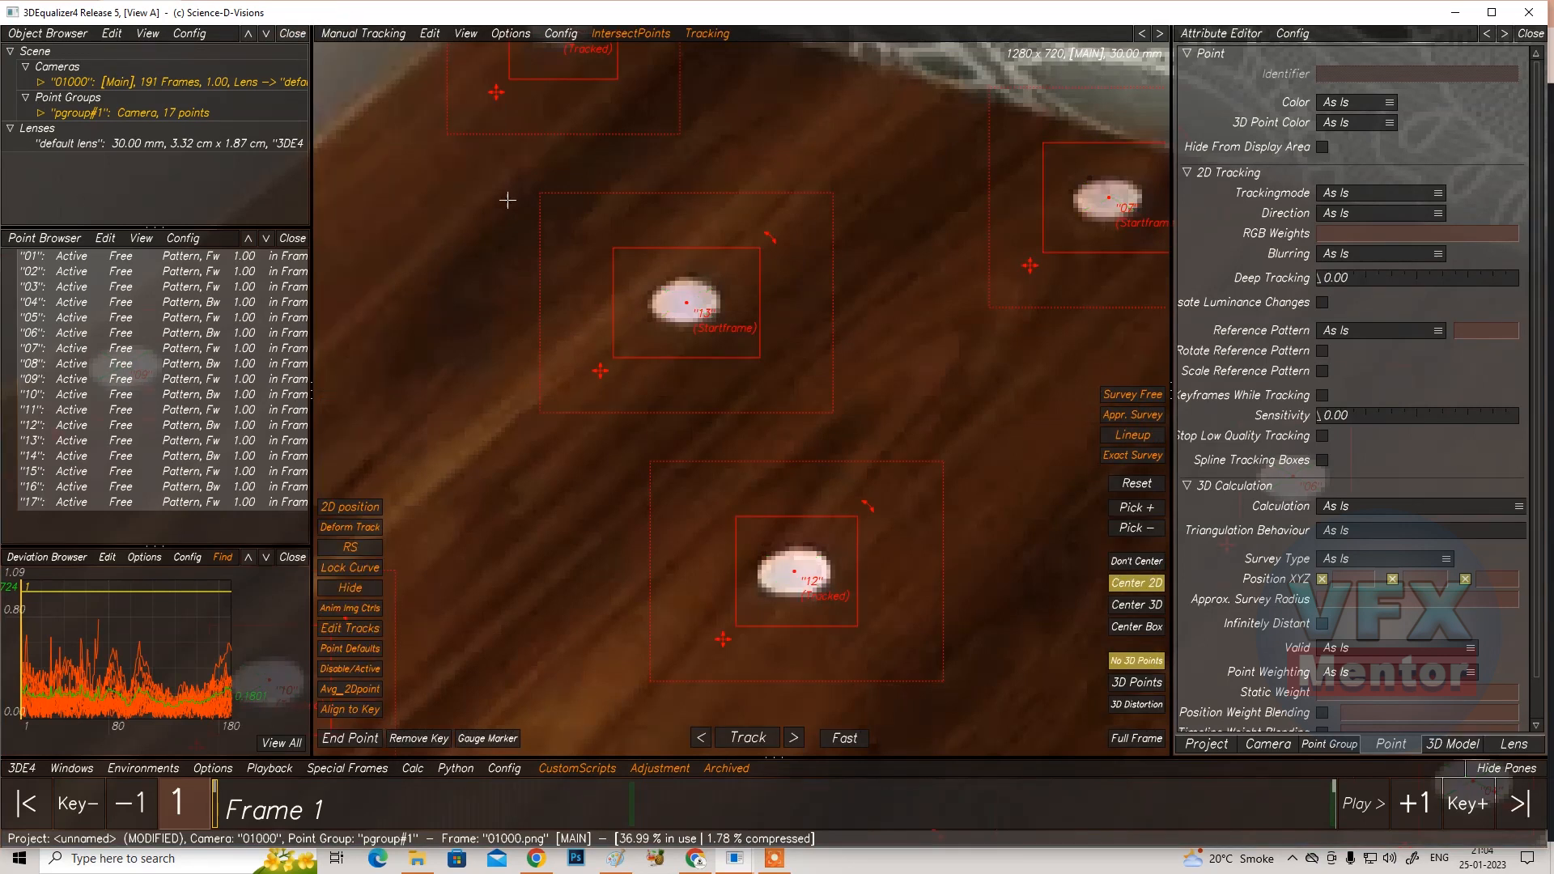
left_click(328, 34)
left_click(348, 112)
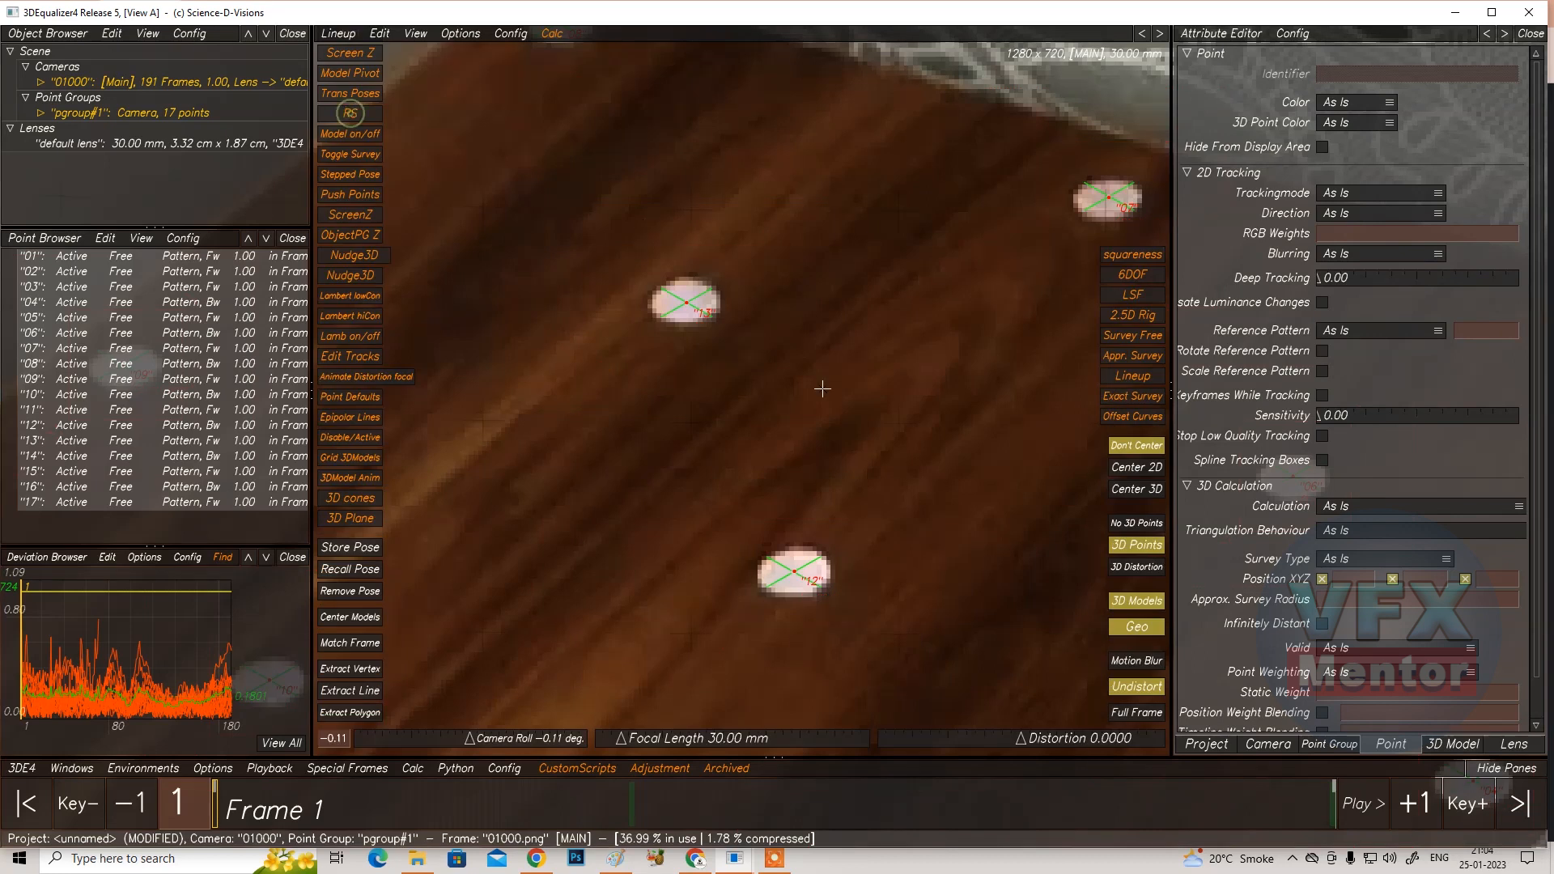
scroll(689, 333, "up", 5)
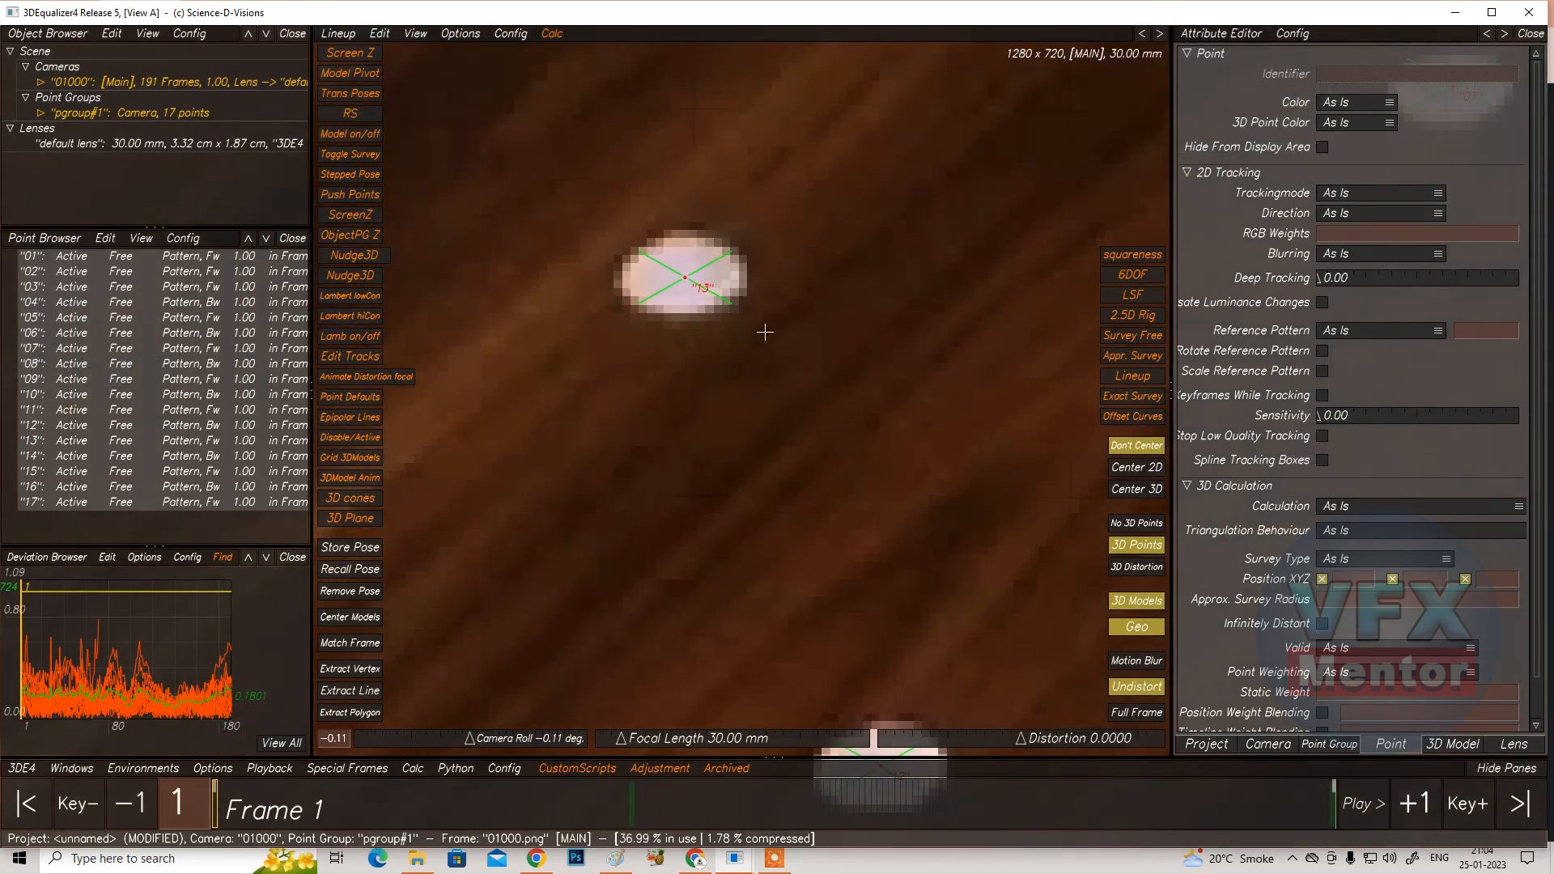
scroll(762, 338, "up", 3)
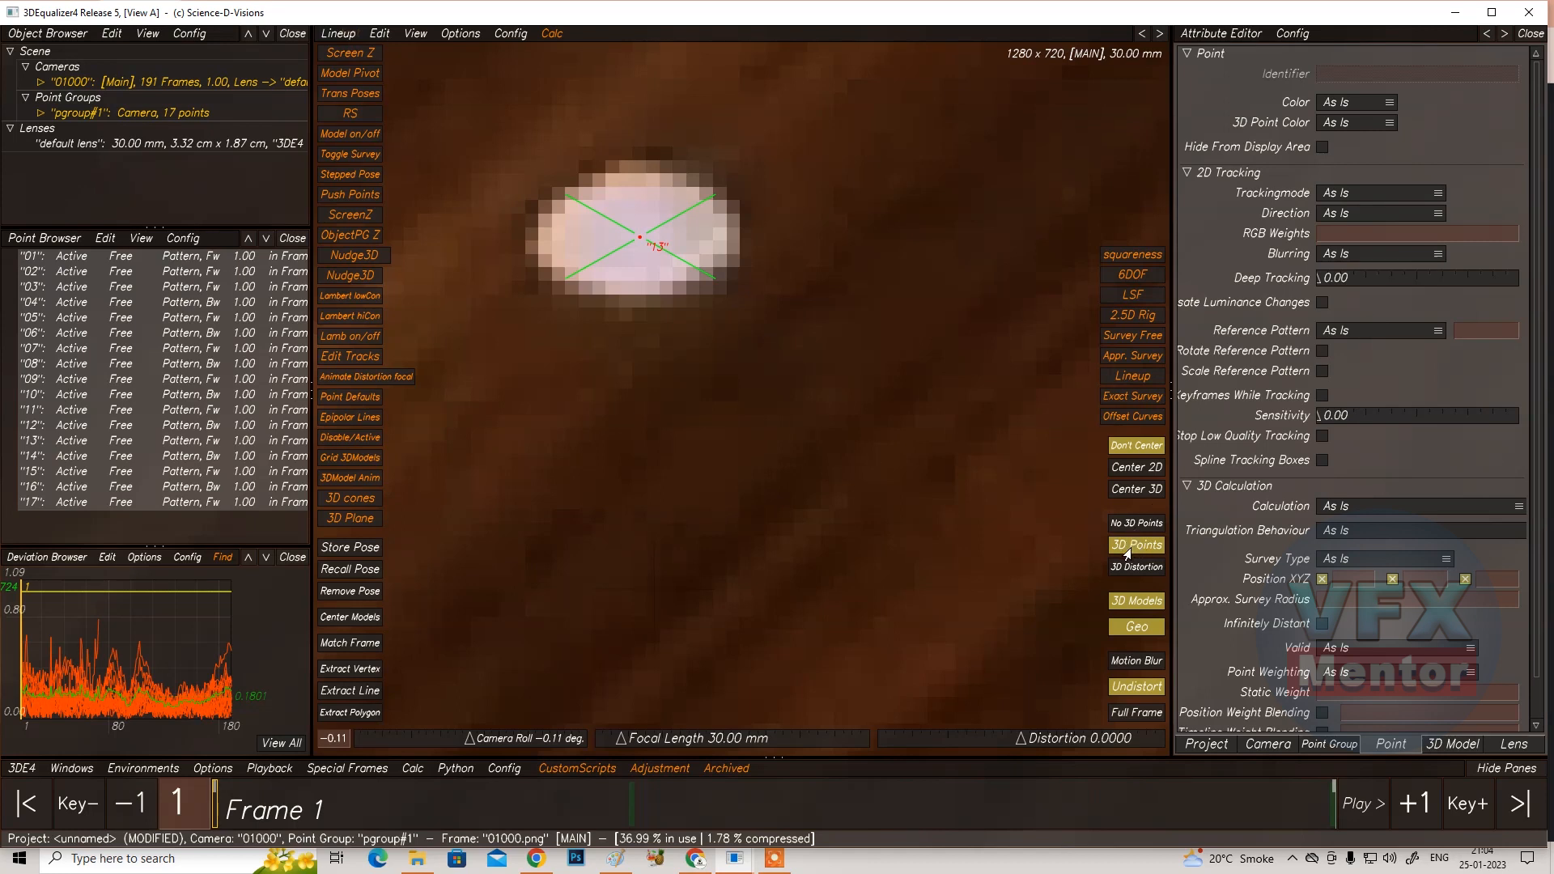
Compare the markers with 3D points hidden and shown while trying Center 3D and Center 2D, ending on Don't Center with 3D Points on
left_click(1134, 490)
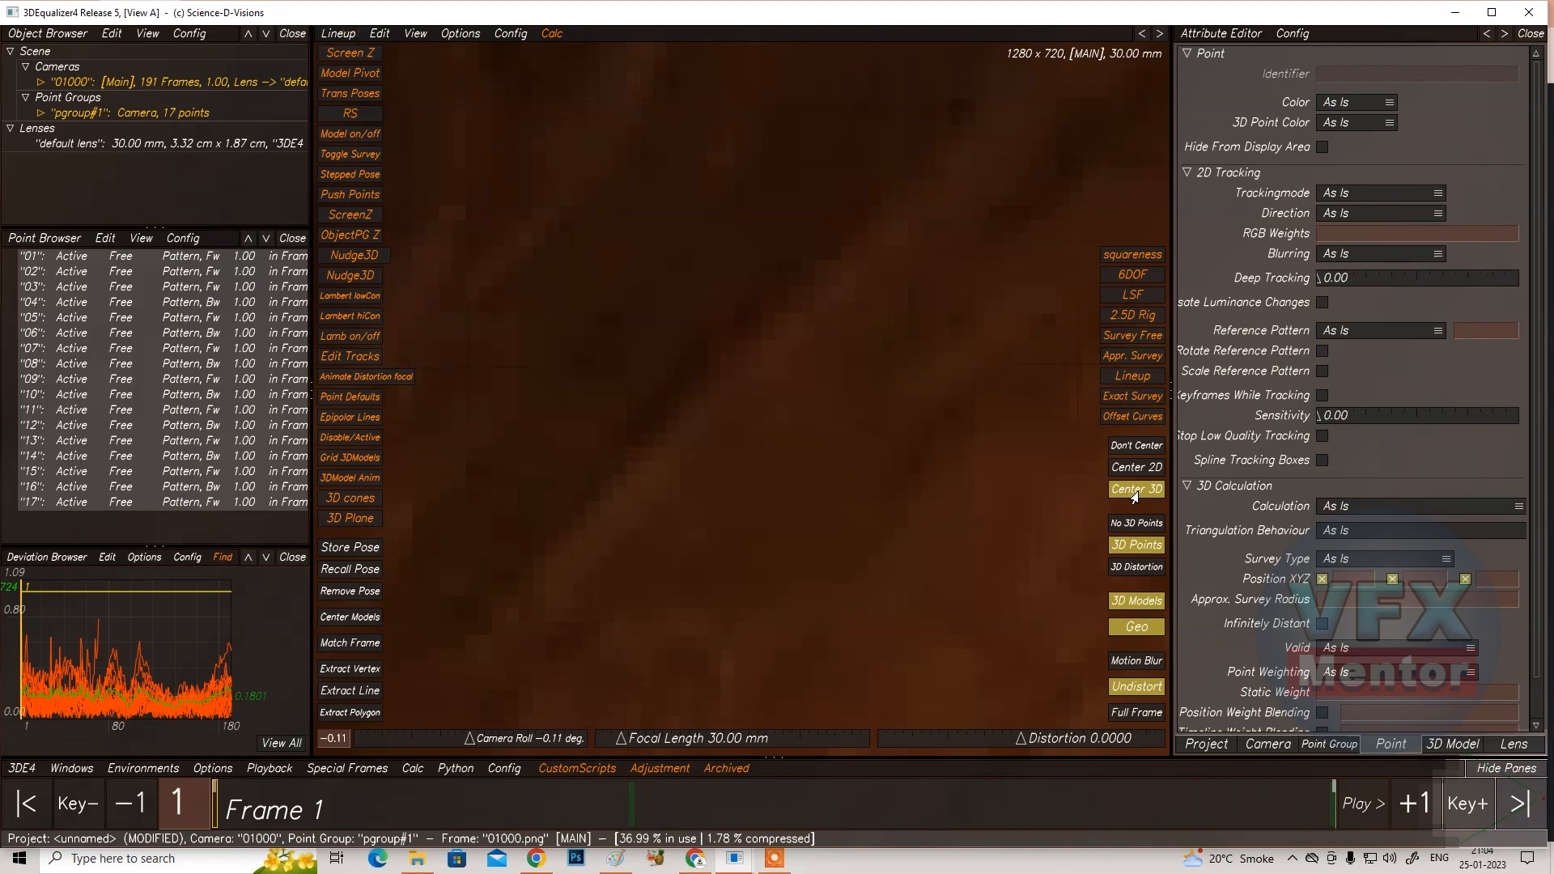
left_click(1134, 491)
left_click(1137, 545)
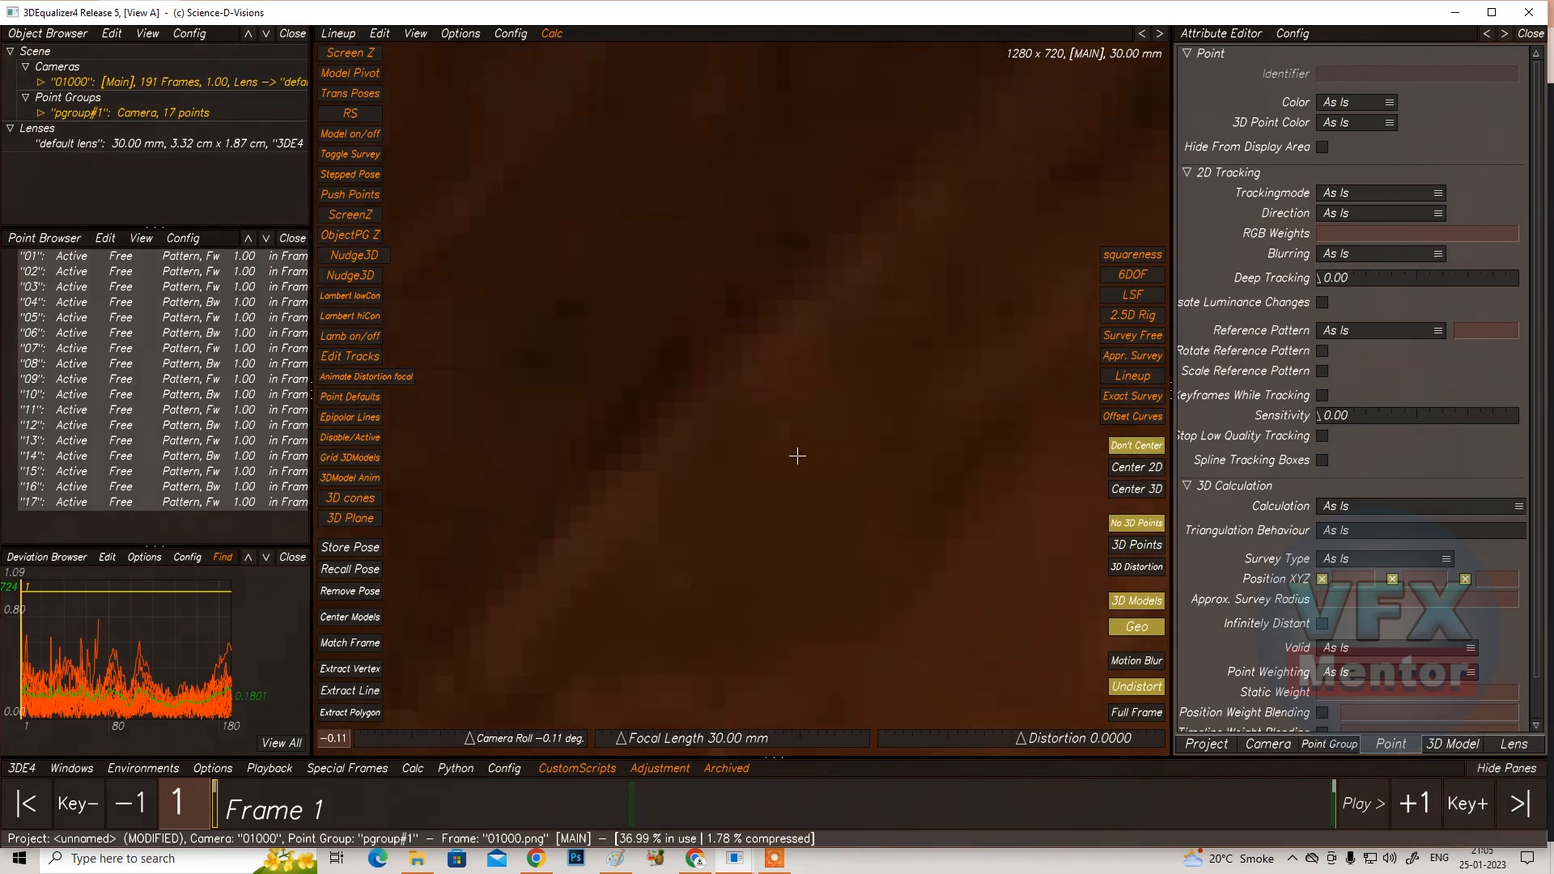
scroll(798, 456, "down", 8)
scroll(799, 458, "up", 3)
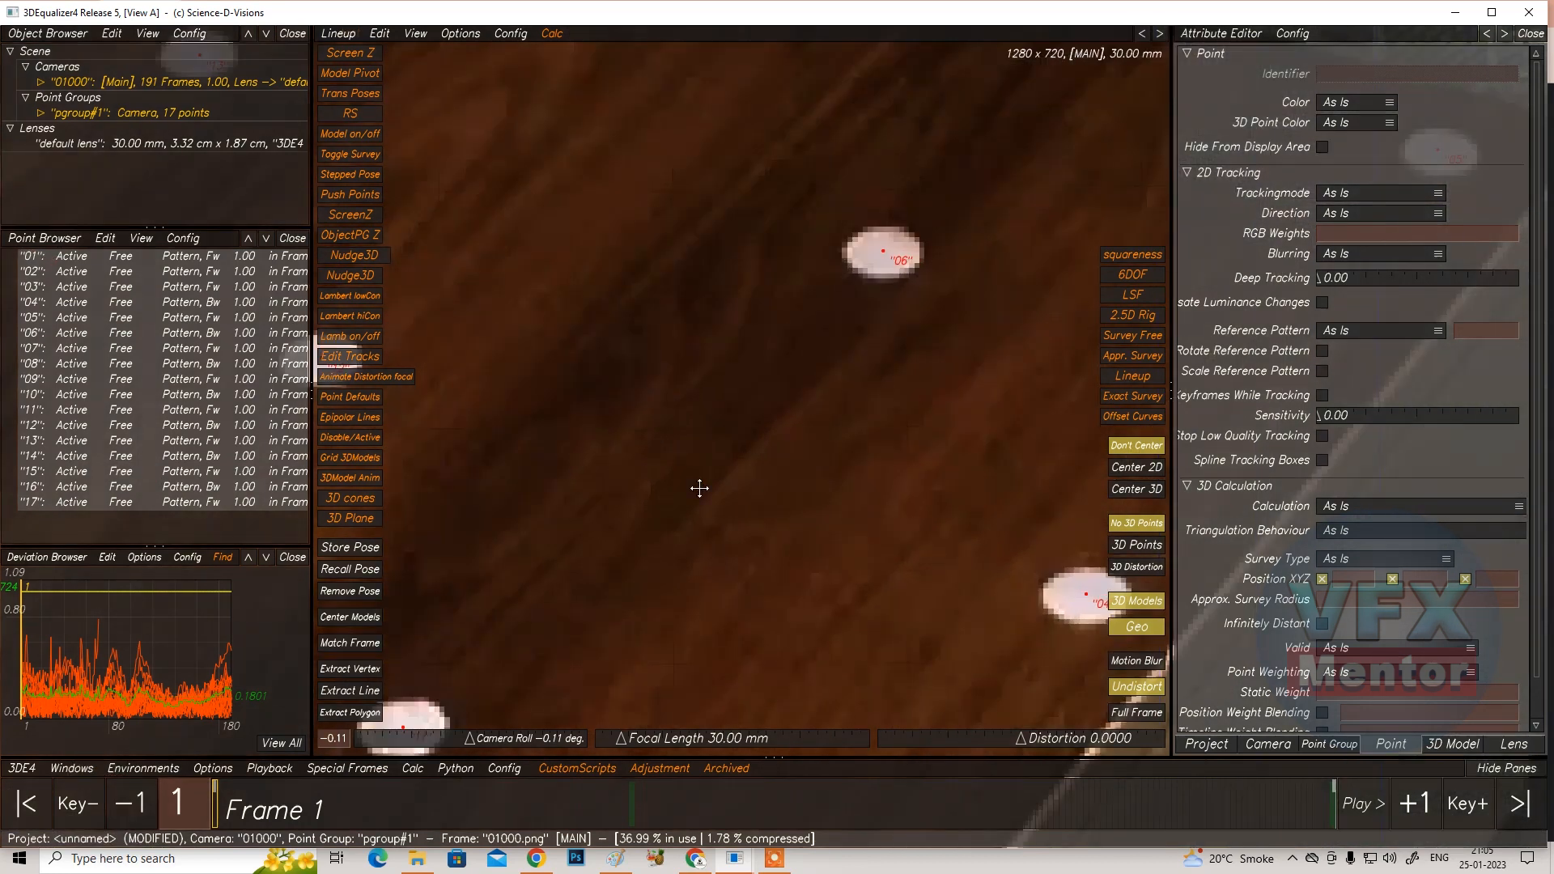
middle_click_drag(699, 488, 917, 476)
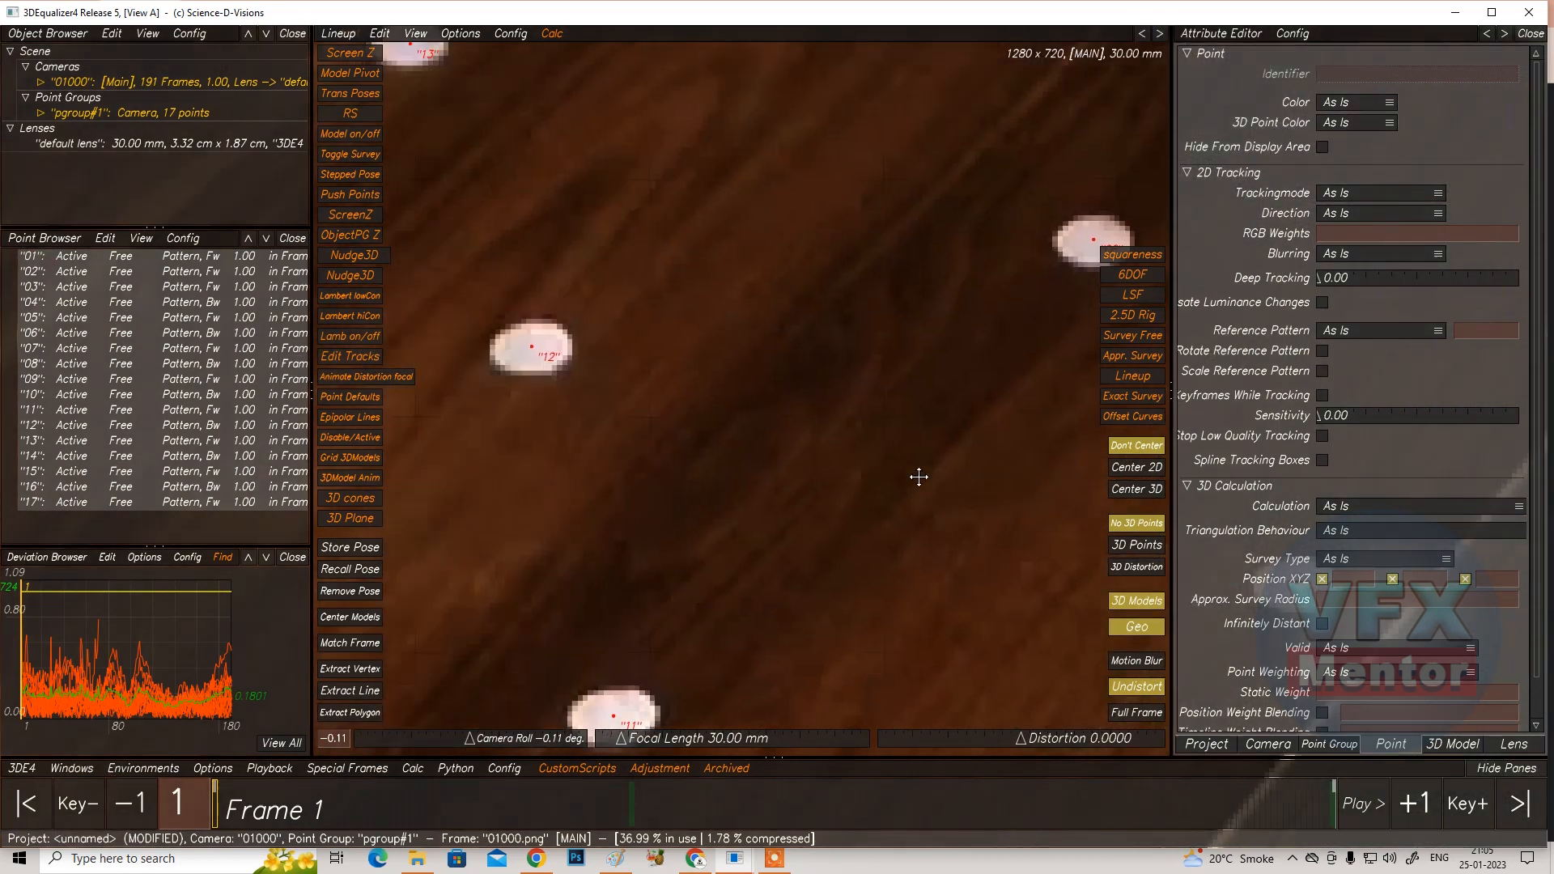
left_click(1132, 468)
left_click(1136, 445)
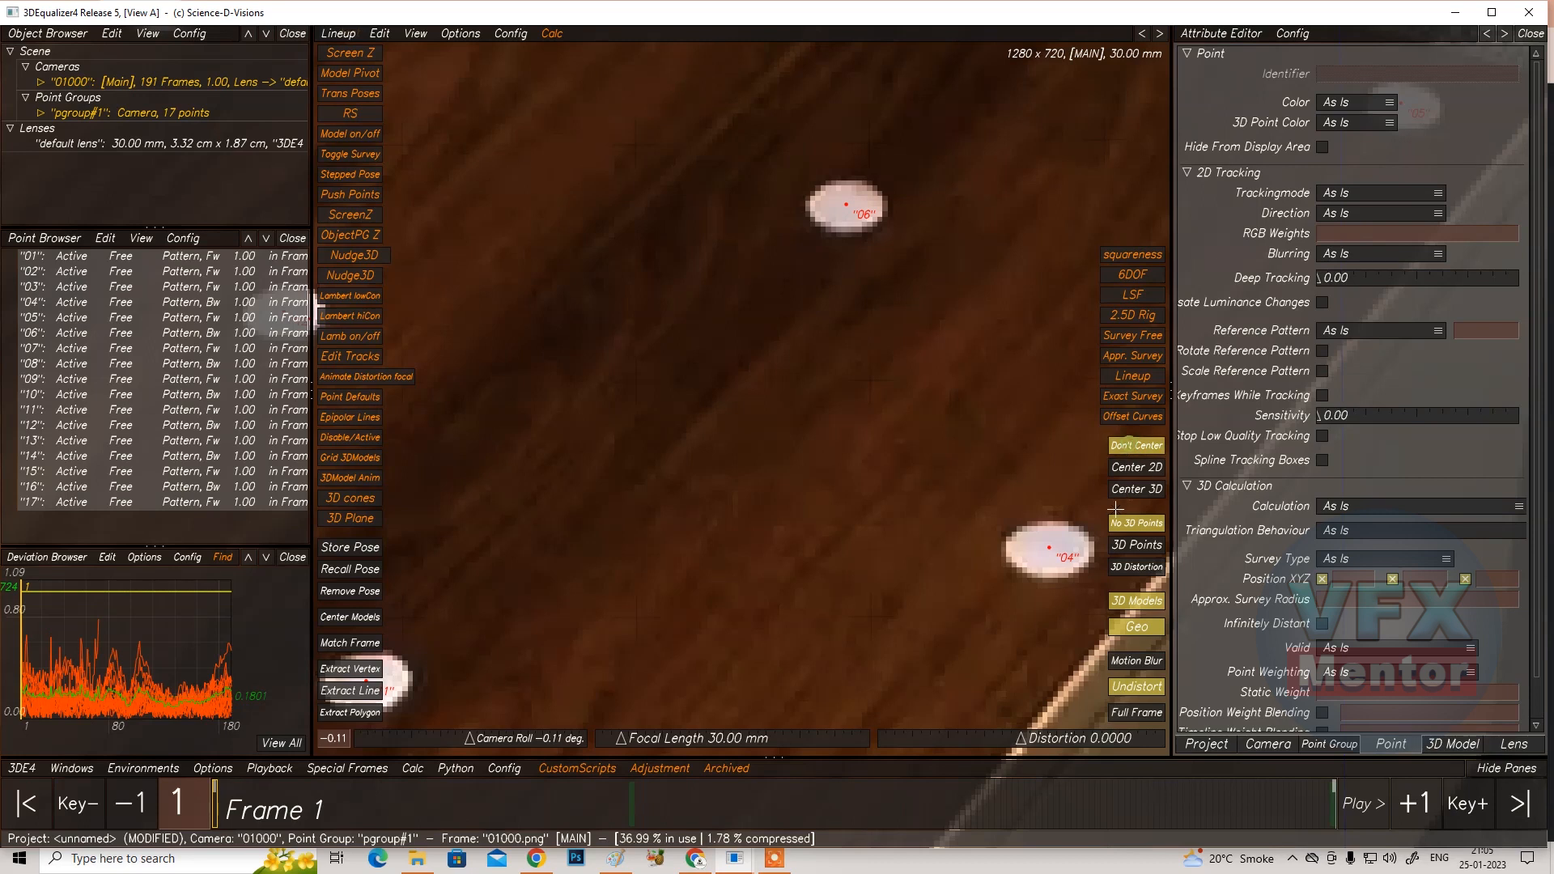
left_click(1137, 546)
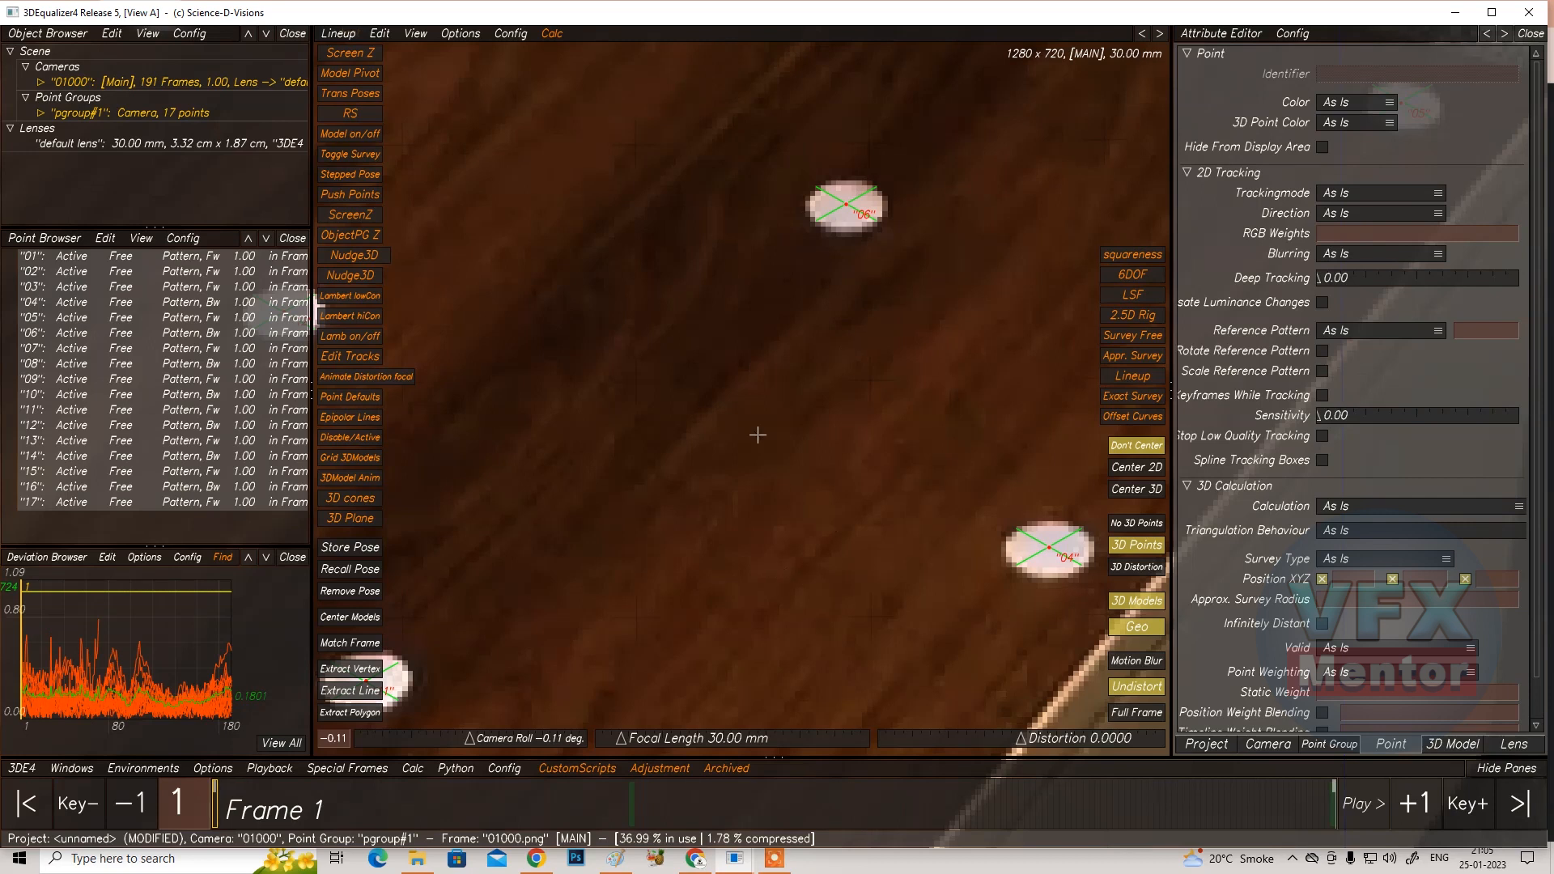
Disable the image controls and color controls in Image Controls and close the window
scroll(780, 482, "down", 6)
scroll(749, 442, "down", 2)
scroll(639, 477, "up", 8)
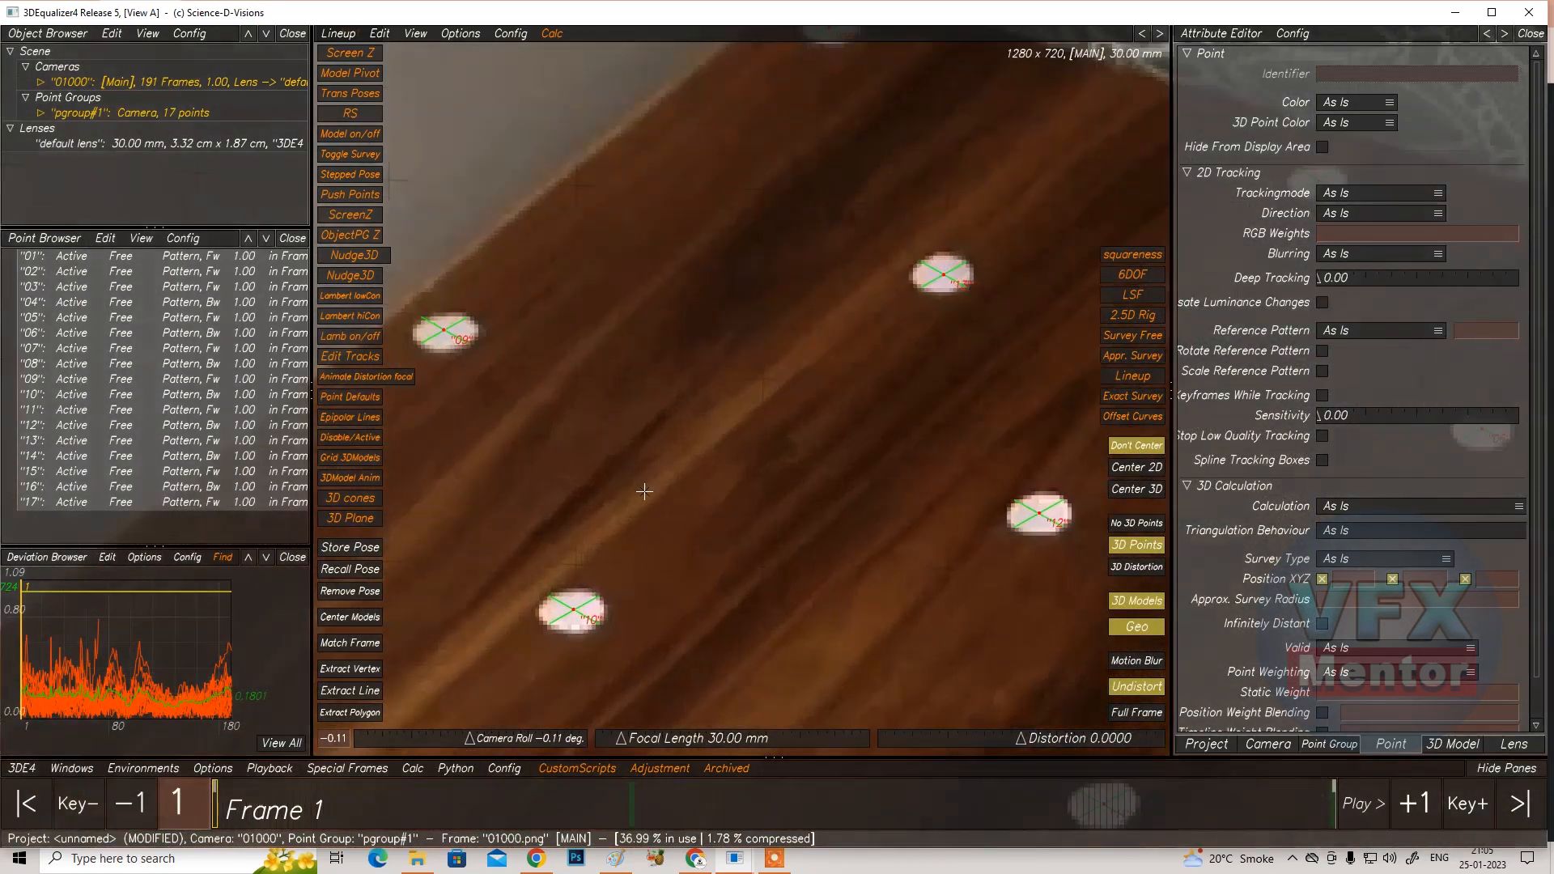
scroll(774, 551, "down", 5)
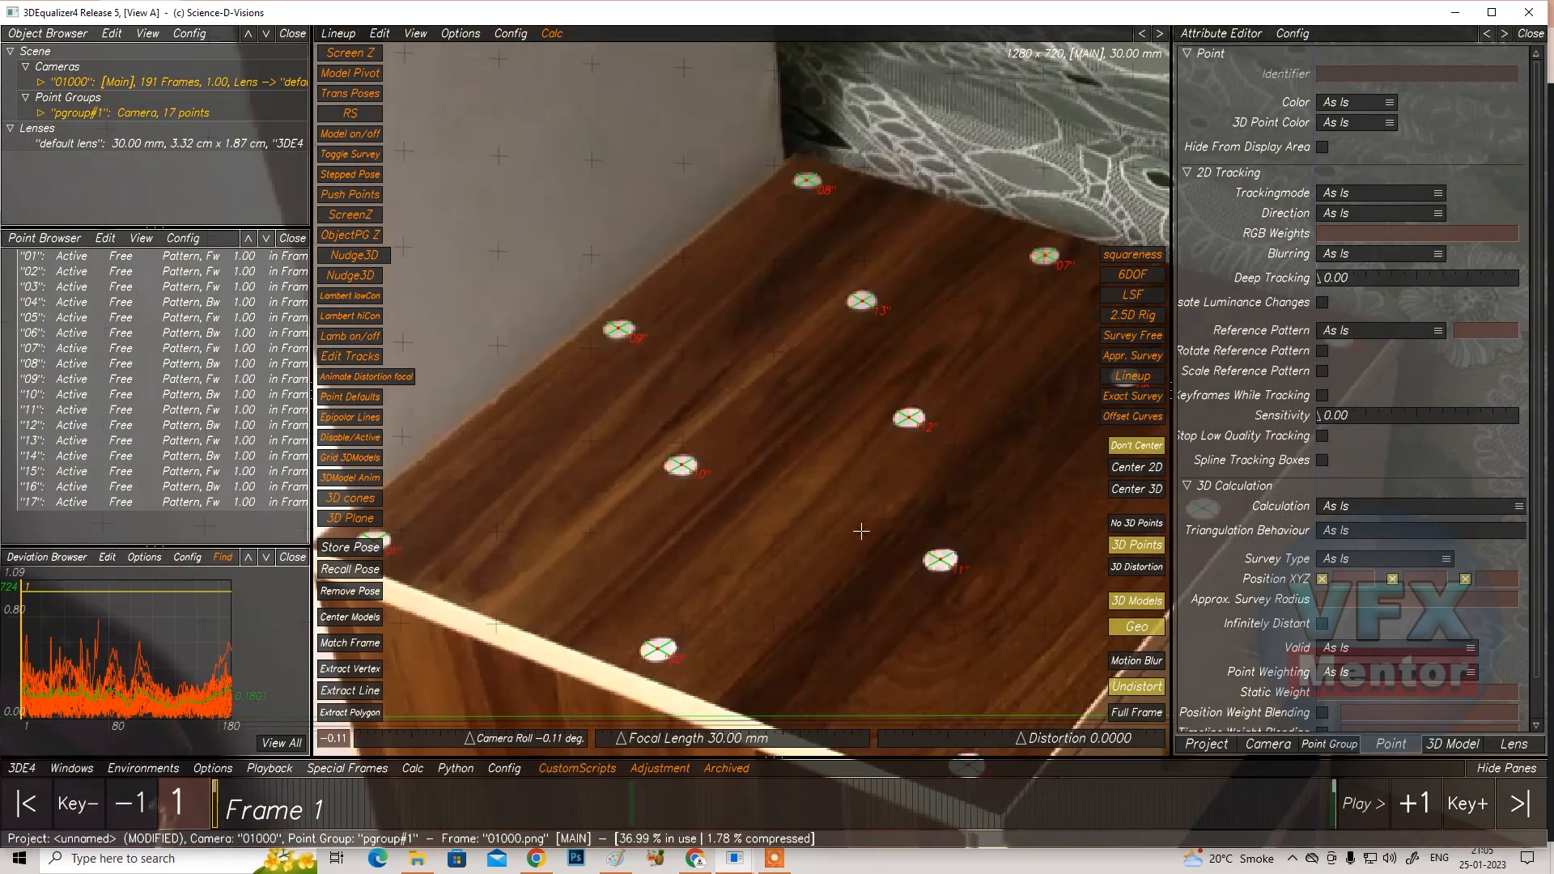
scroll(861, 531, "down", 3)
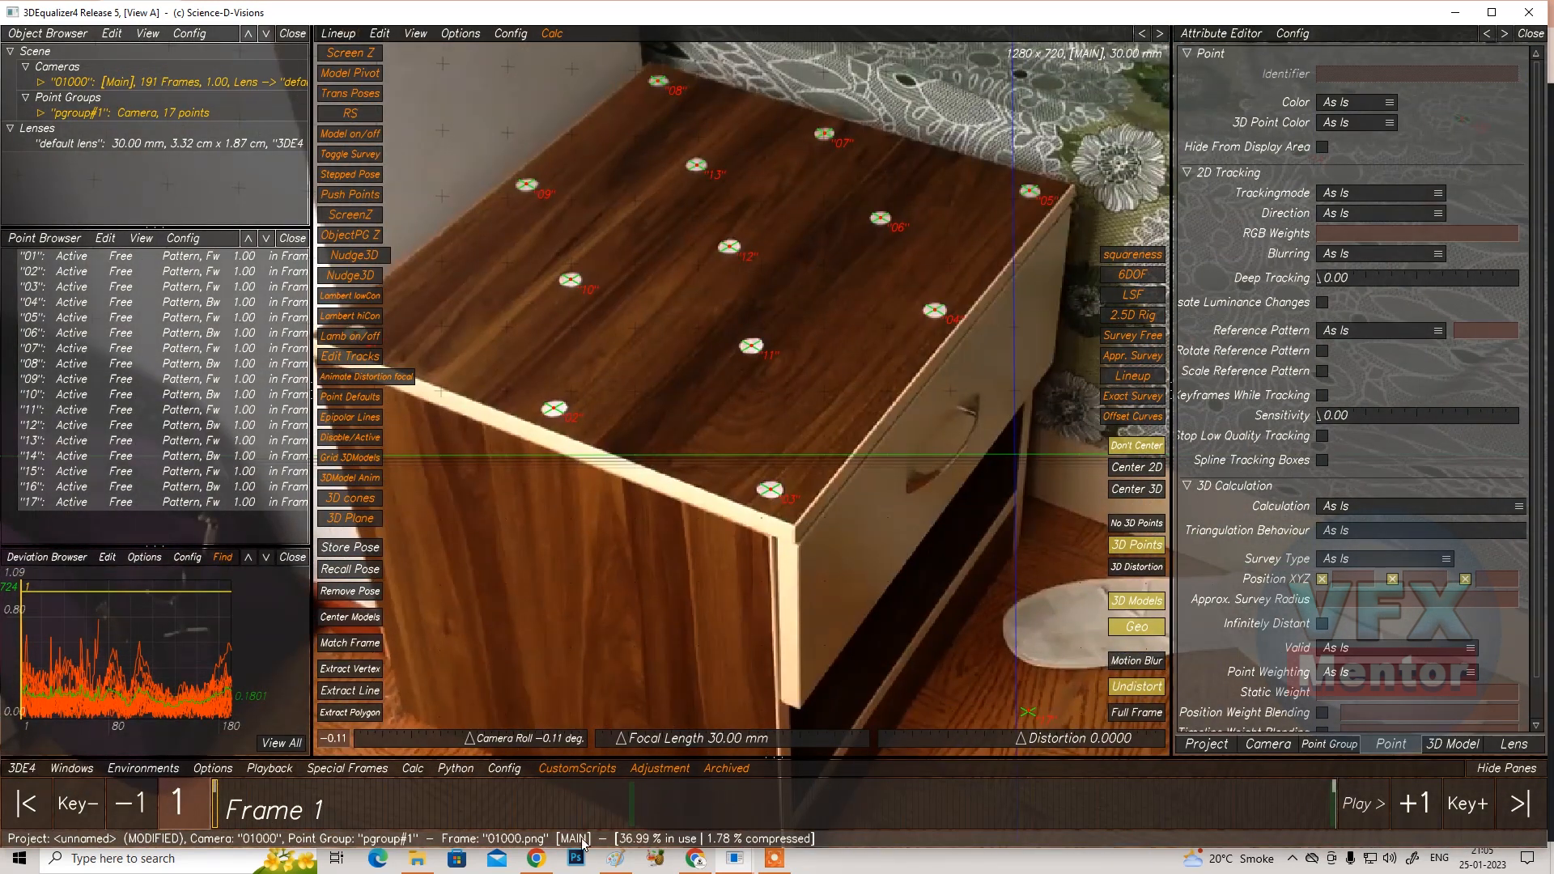
left_click(915, 802)
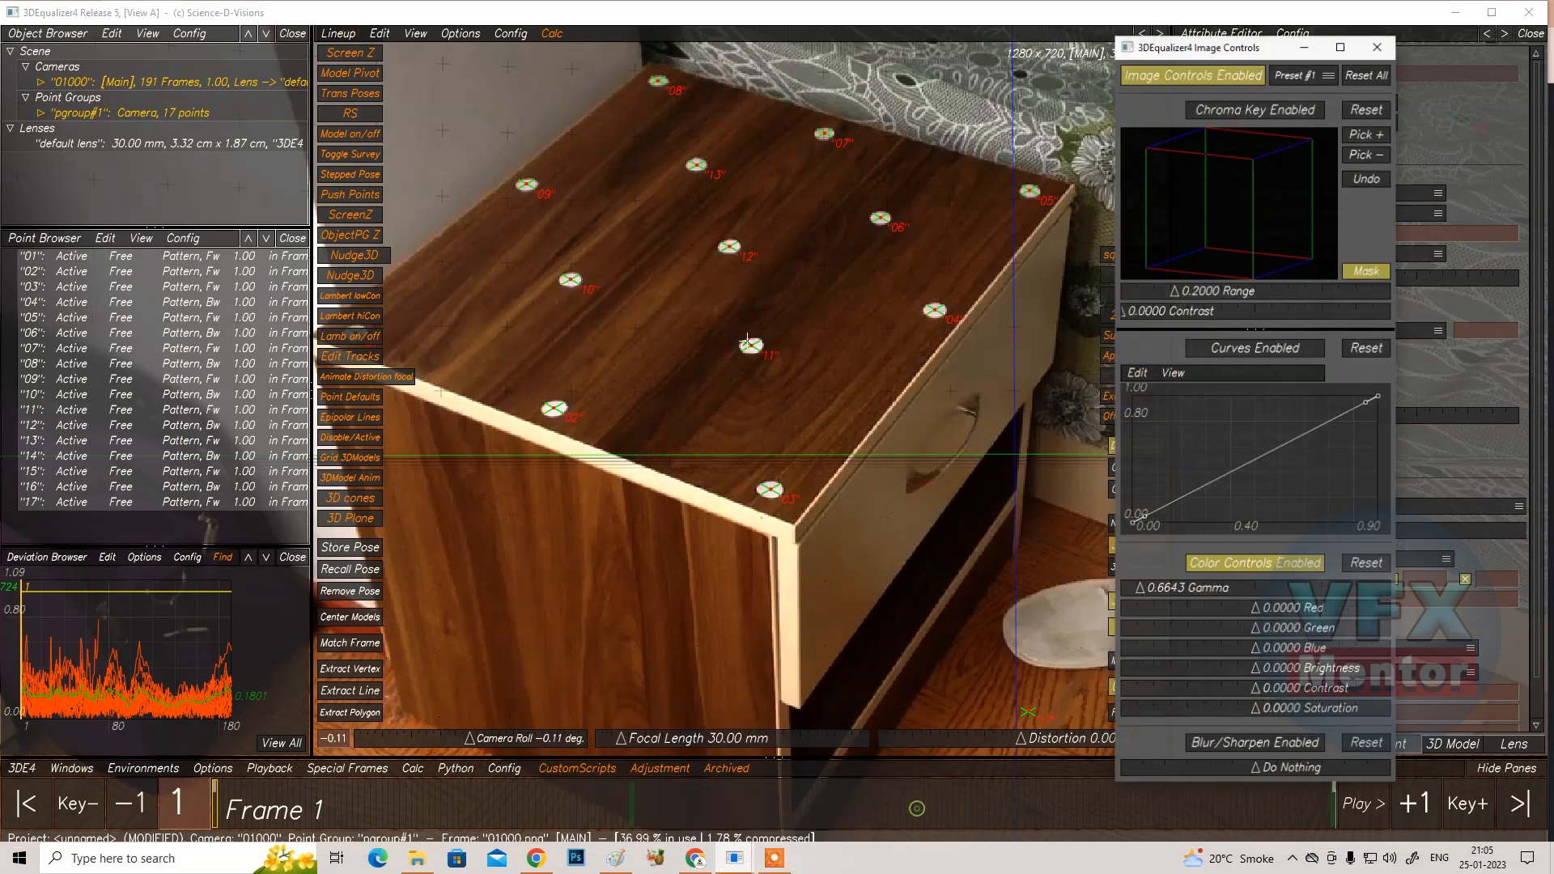
left_click(1178, 71)
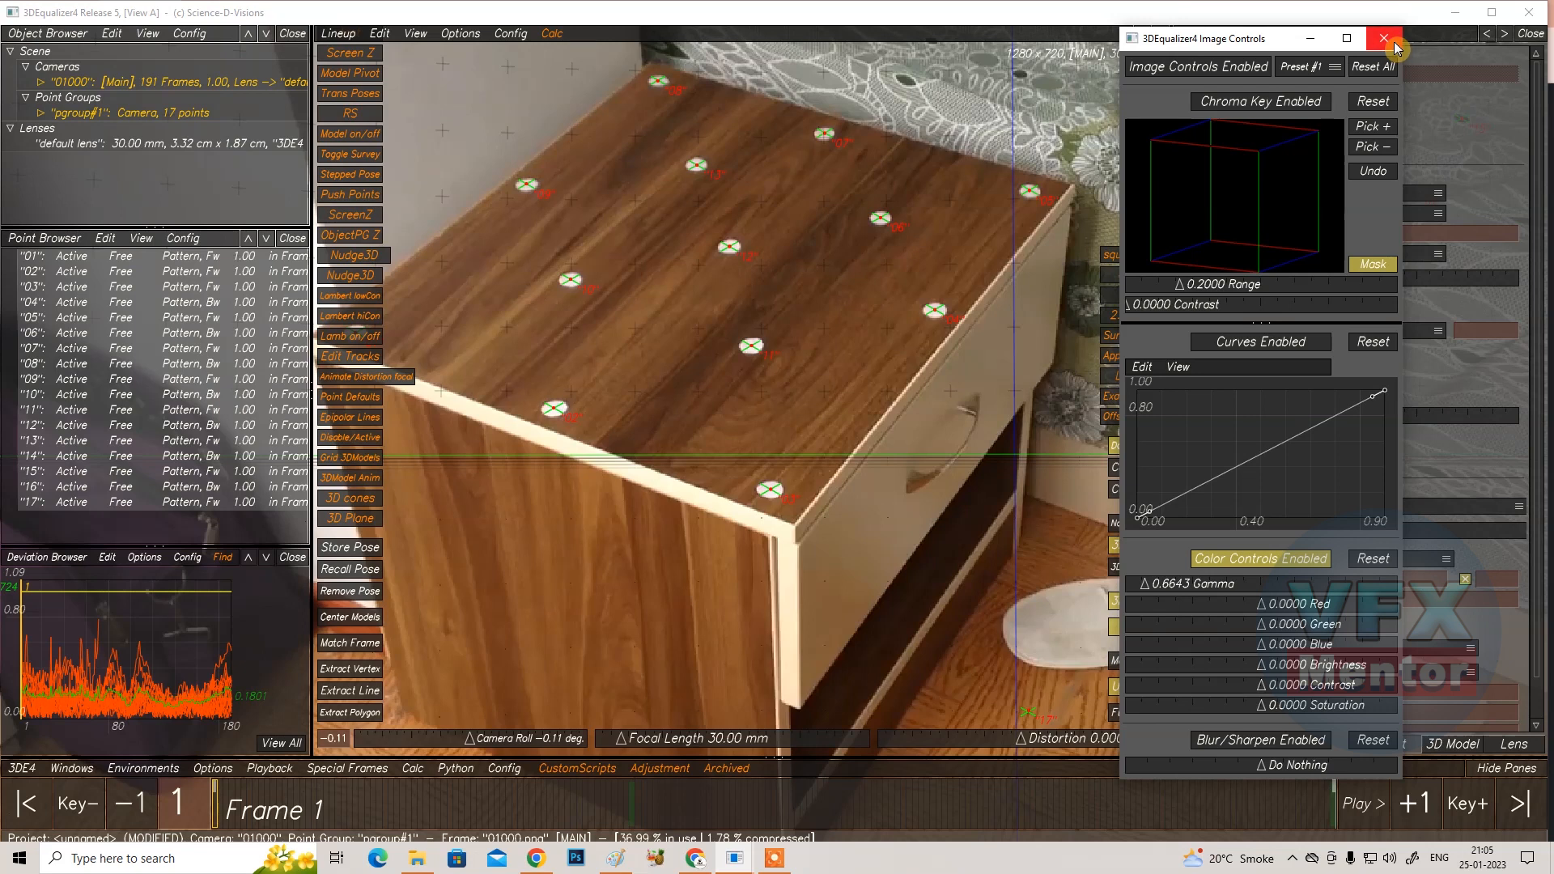
left_click(1241, 558)
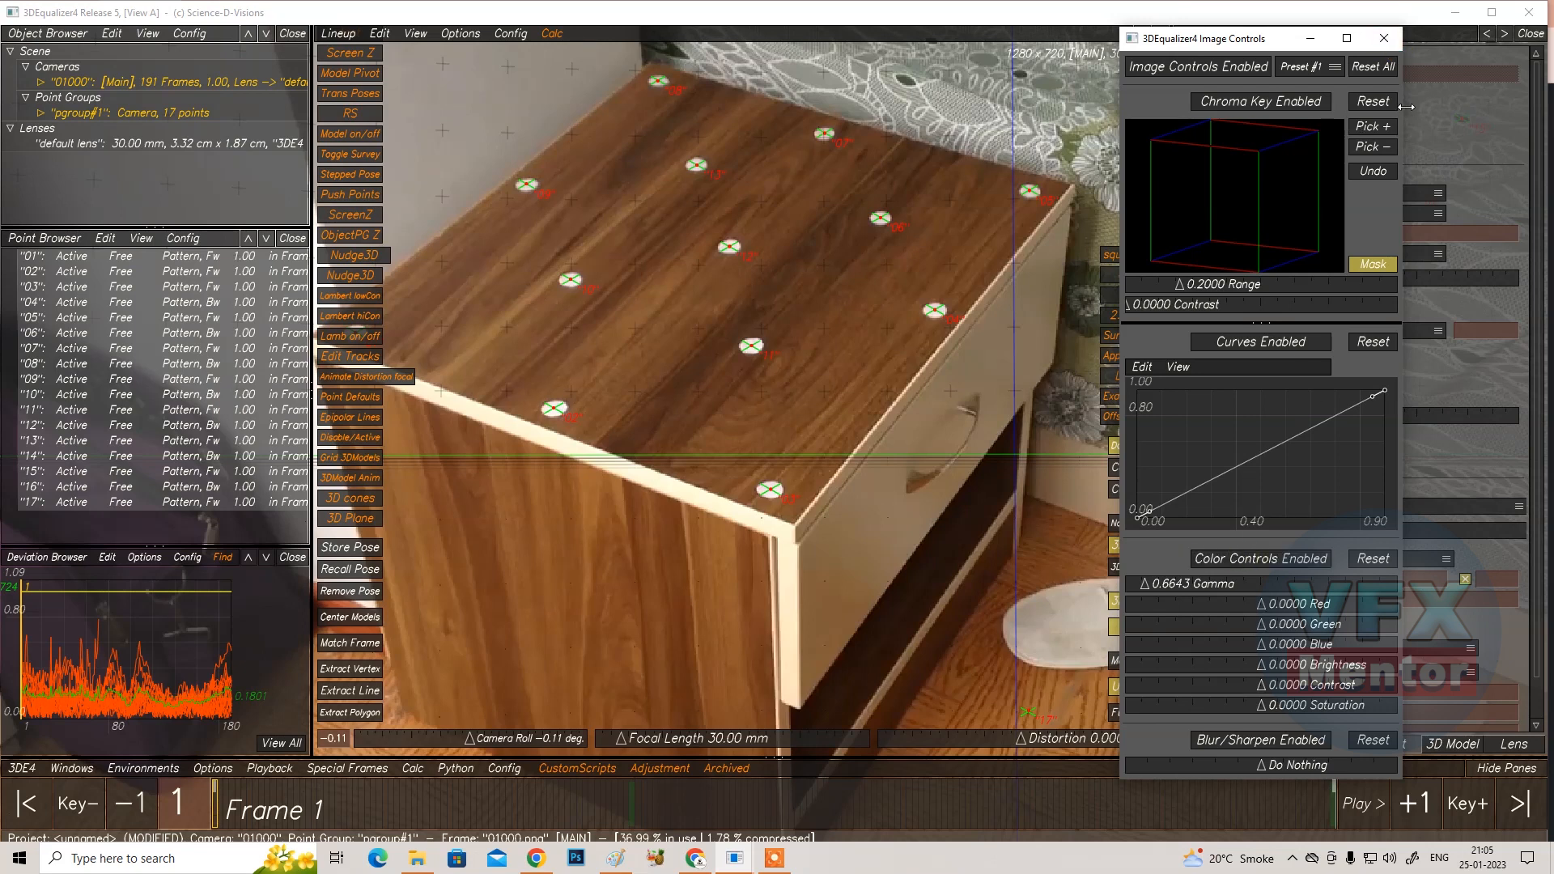
left_click(1386, 40)
Examine the calculated points and camera path in the 3D Orientation view using an orthographic side view, and return to the Lineup view
scroll(607, 377, "down", 5)
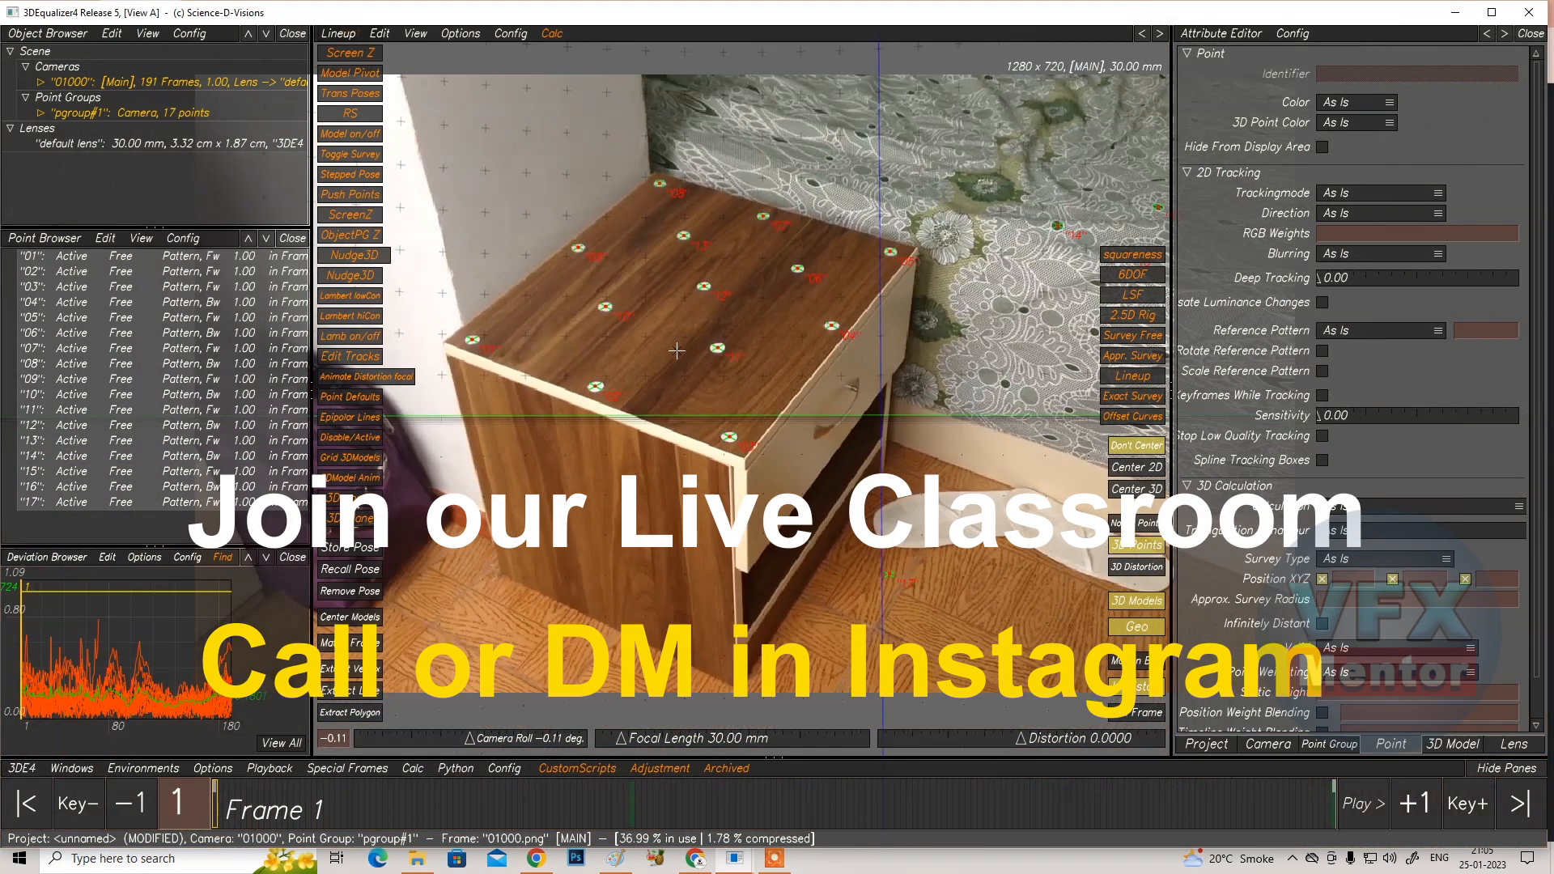
scroll(680, 356, "up", 5)
left_click(336, 34)
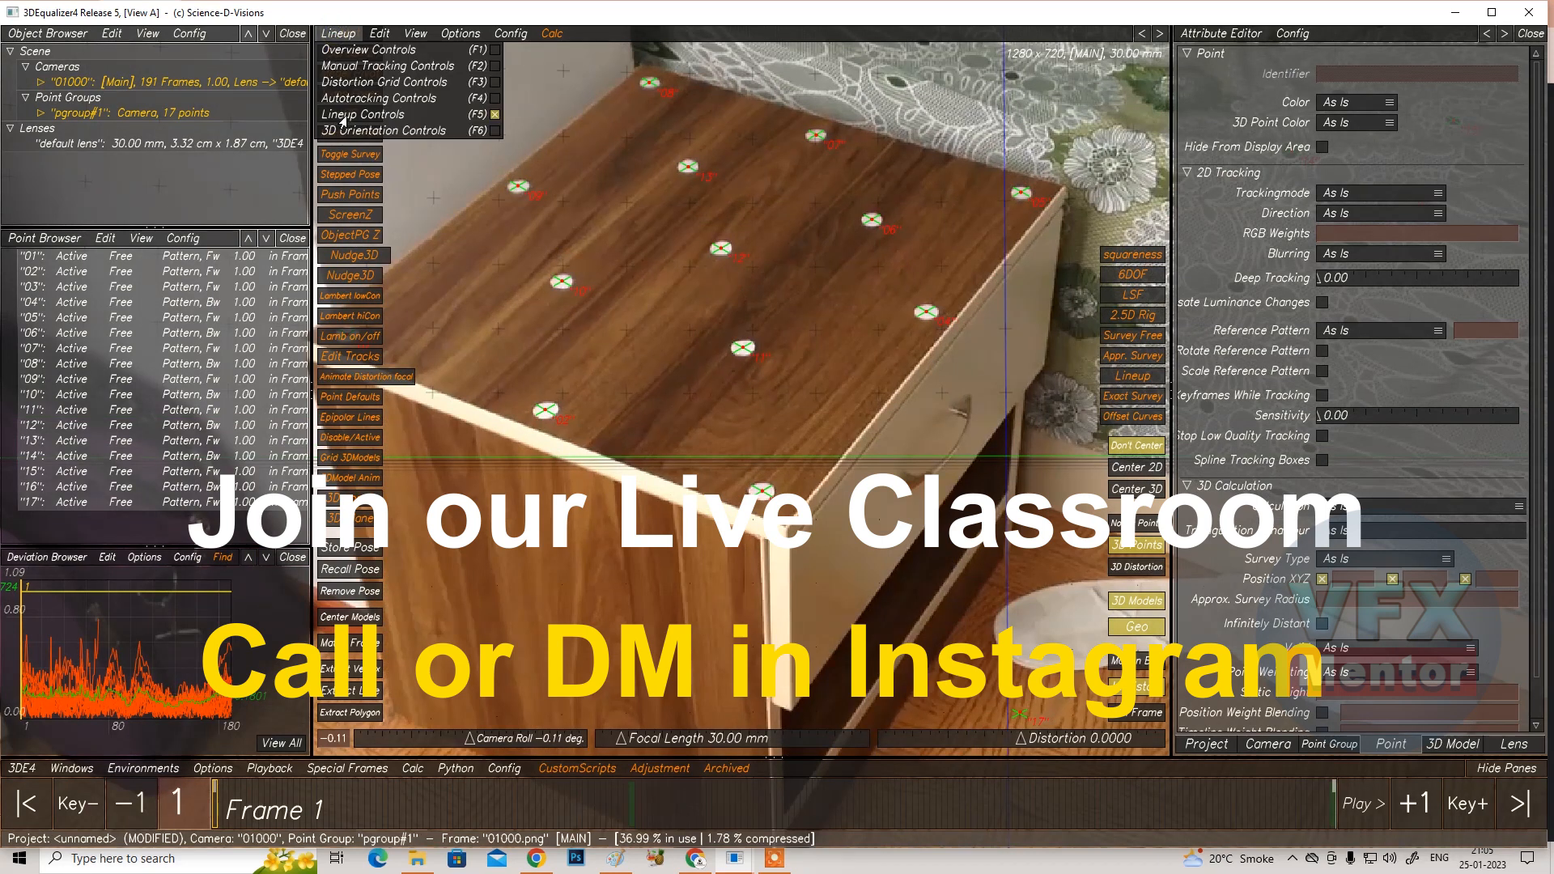
left_click(381, 130)
left_click_drag(824, 557, 677, 475, "alt")
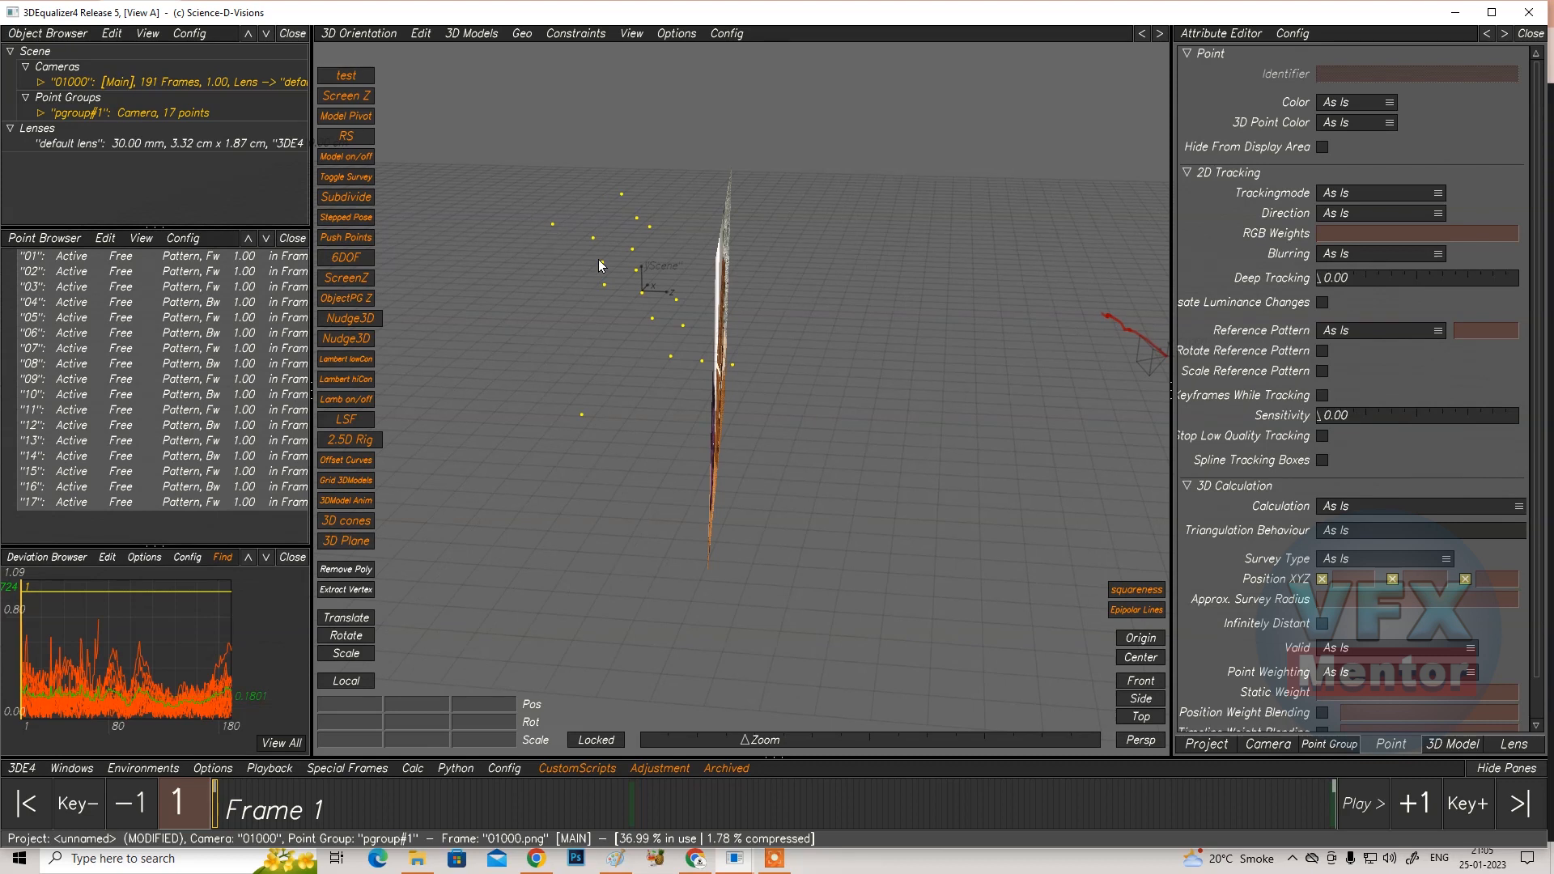
left_click_drag(605, 170, 571, 191, "alt")
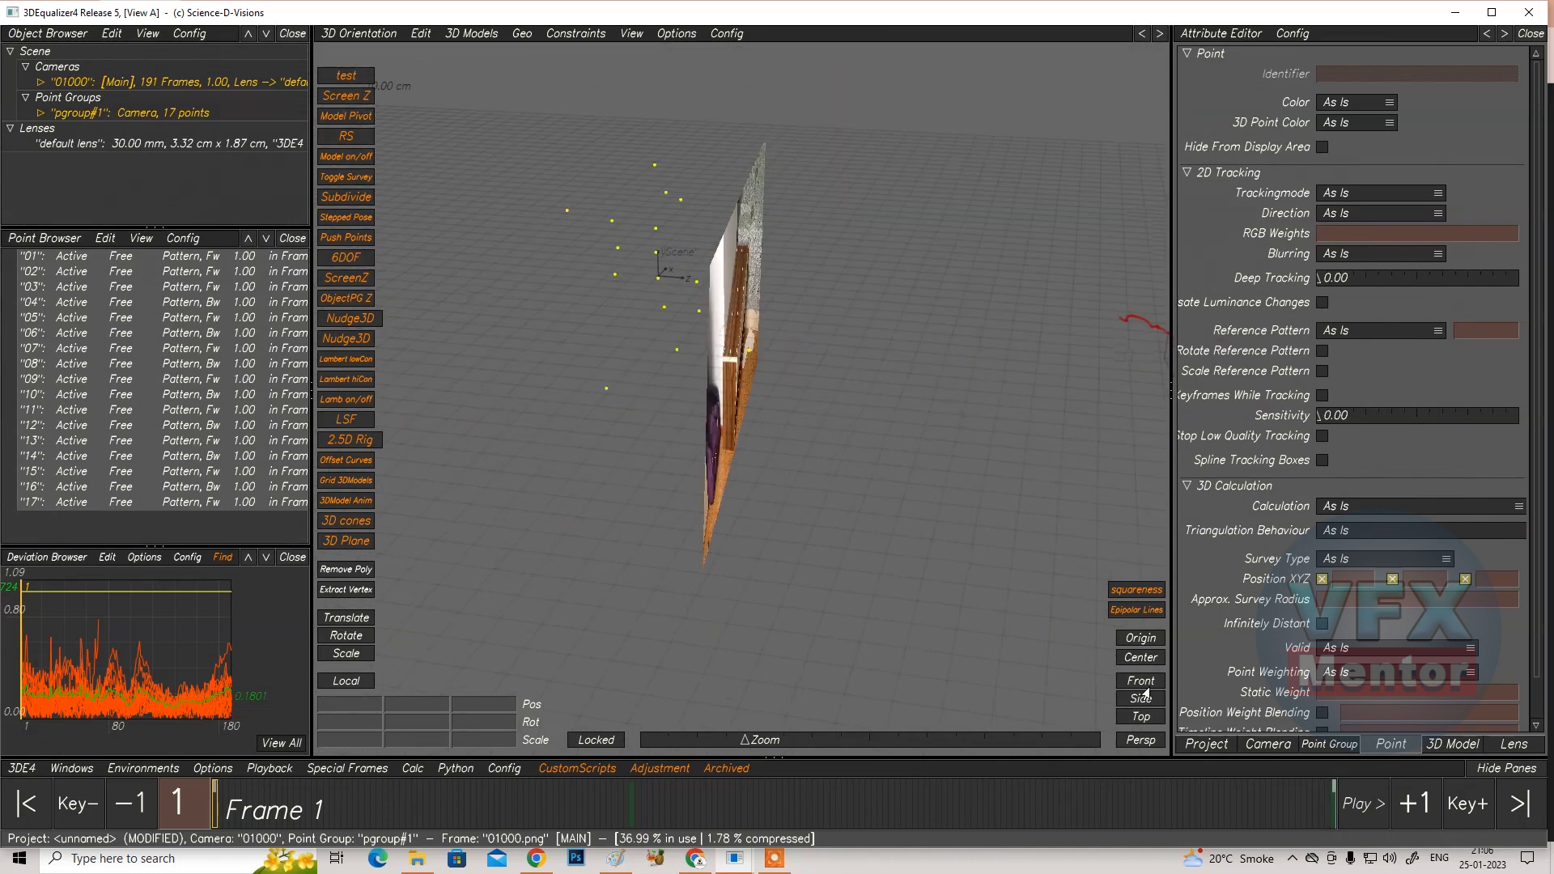
left_click(1140, 738)
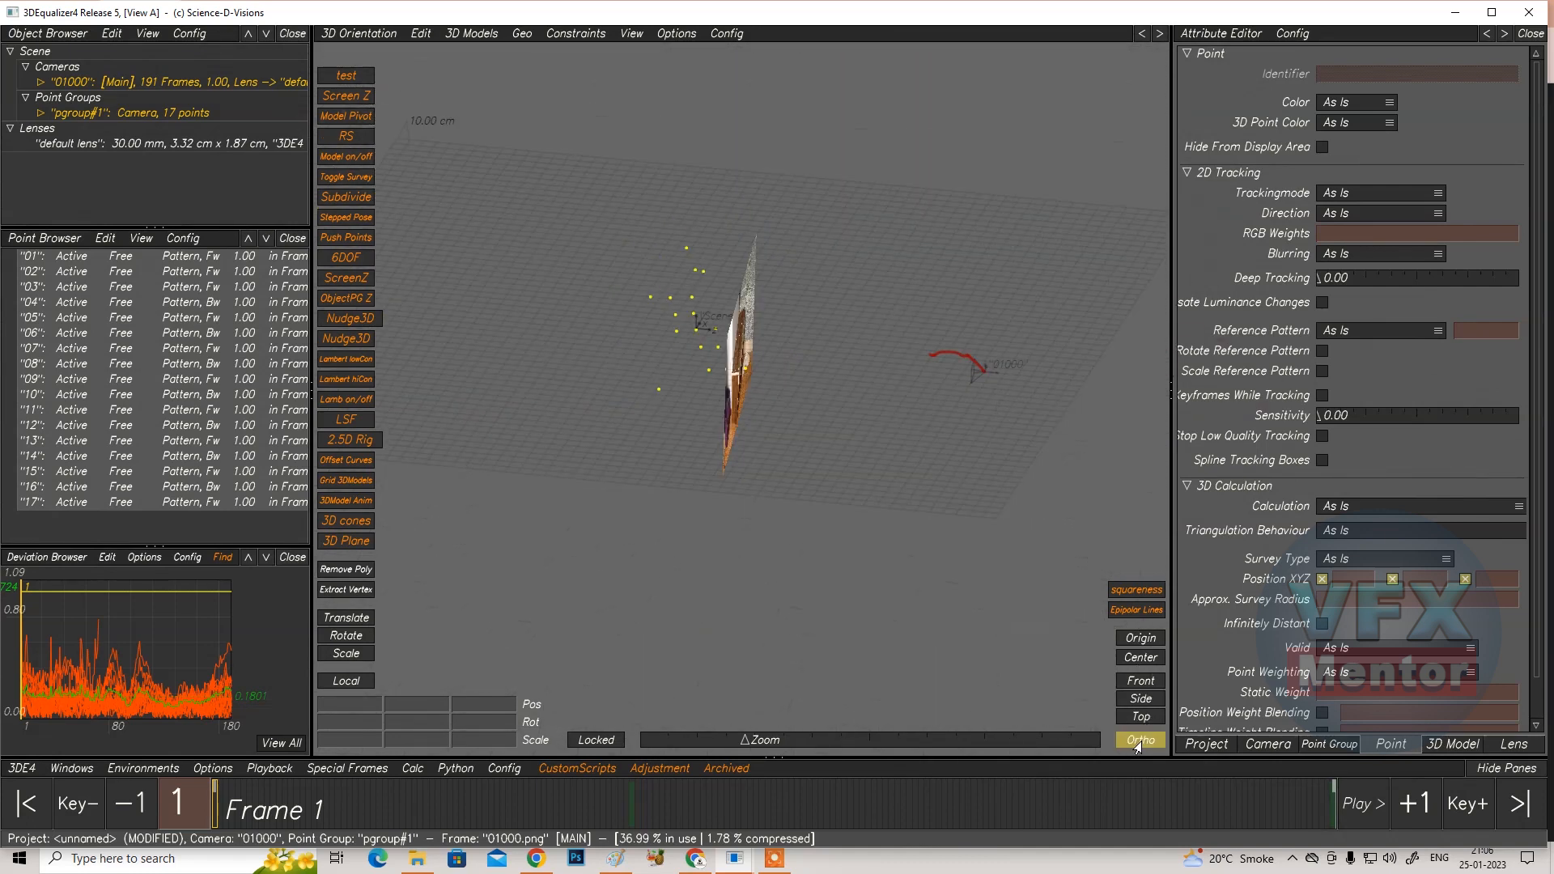
left_click(1140, 699)
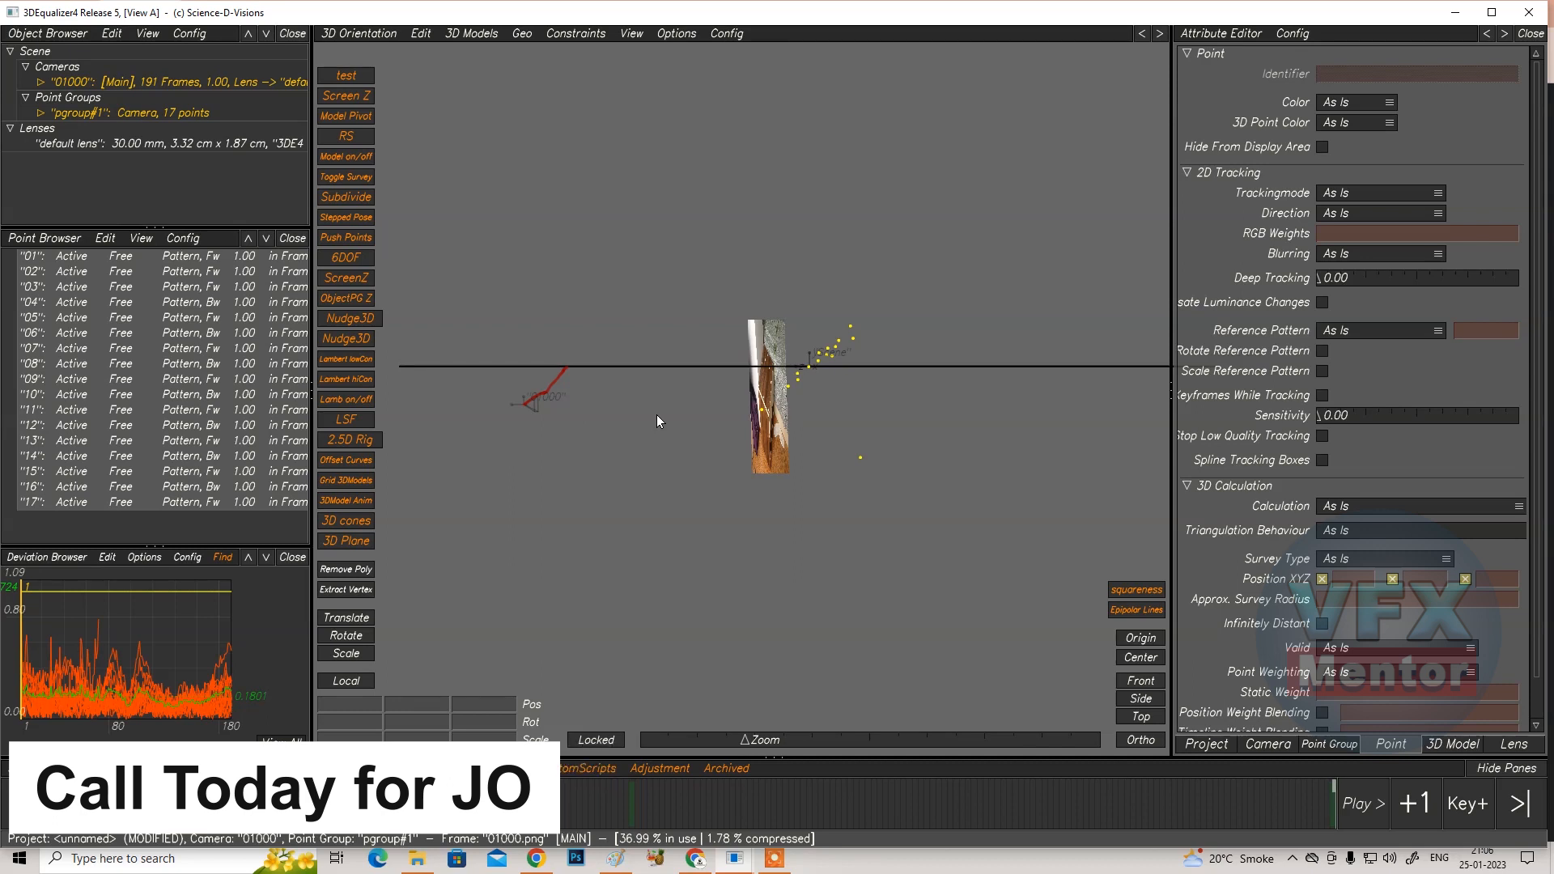
left_click(358, 35)
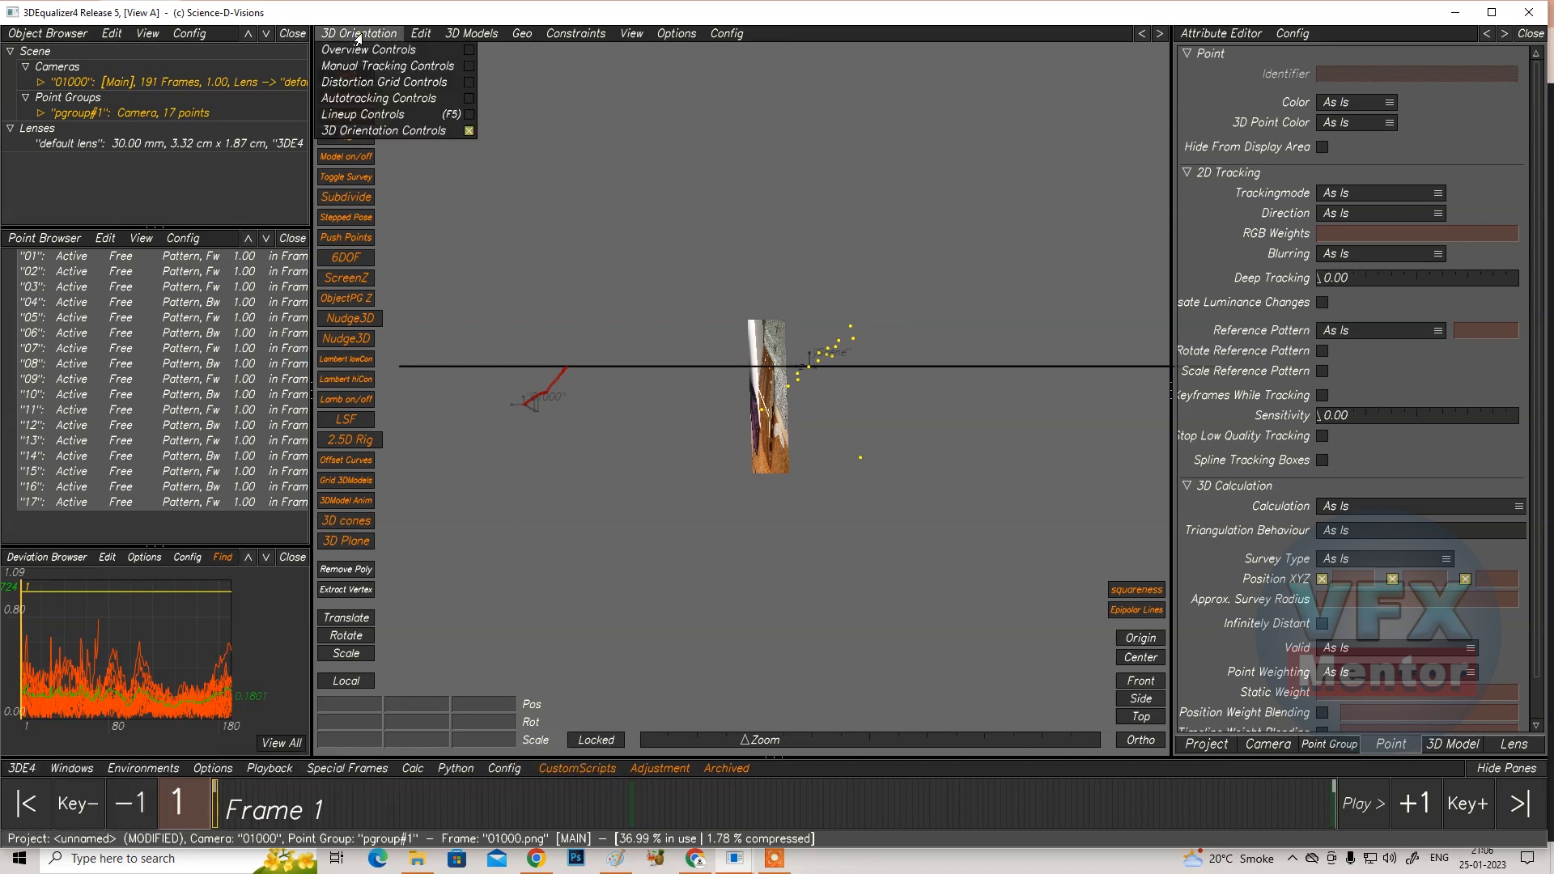
left_click(353, 116)
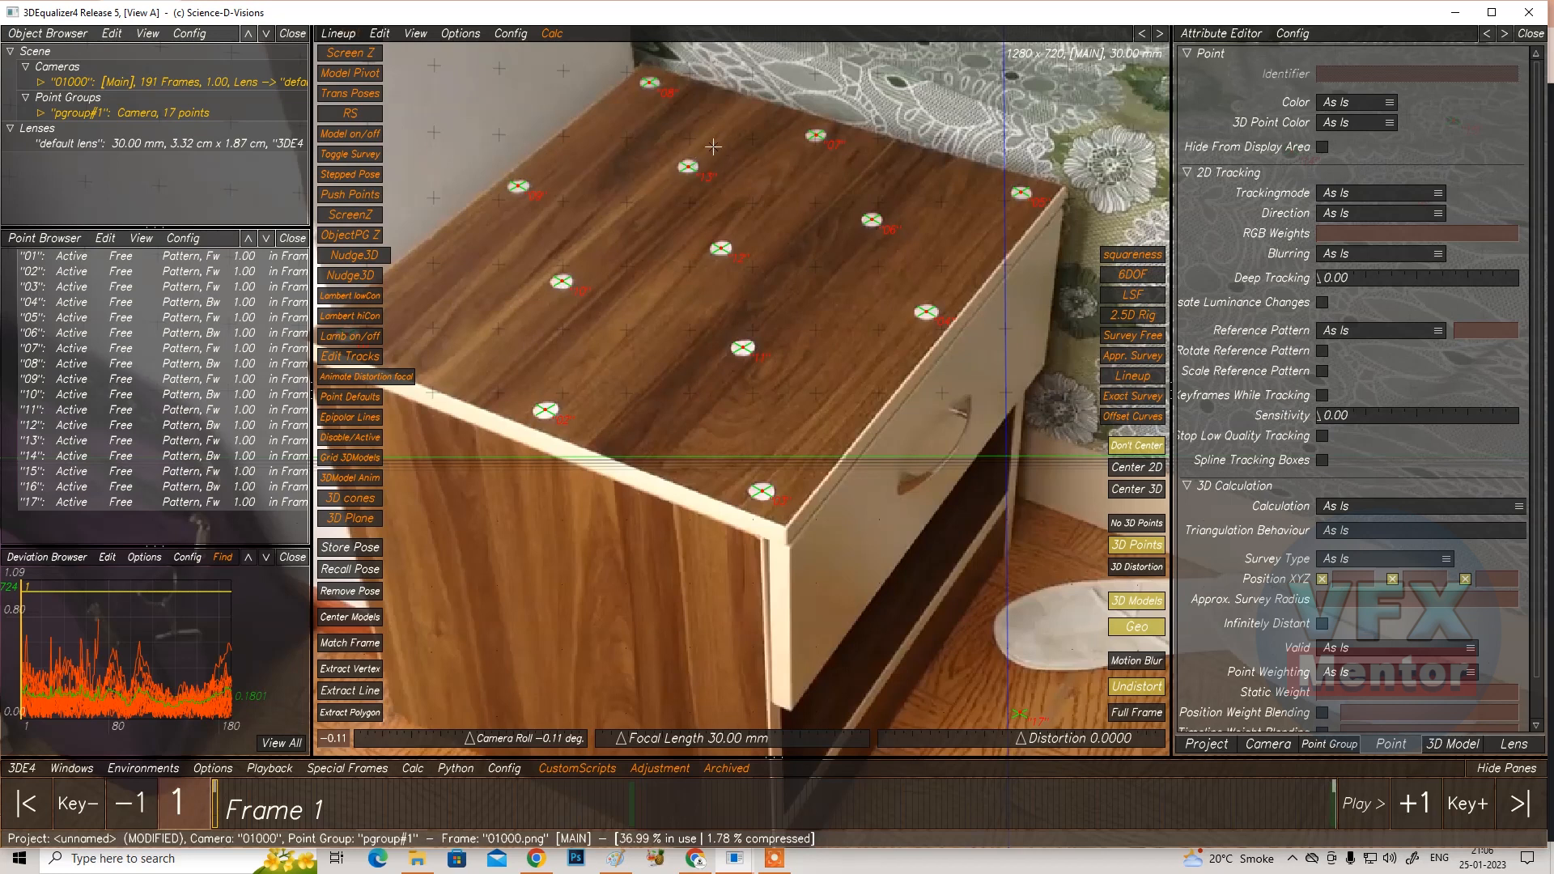
Align three cabinet-top points, 06, 10 and 13, to the XZ plane in the 3D Orientation view
left_click(688, 166)
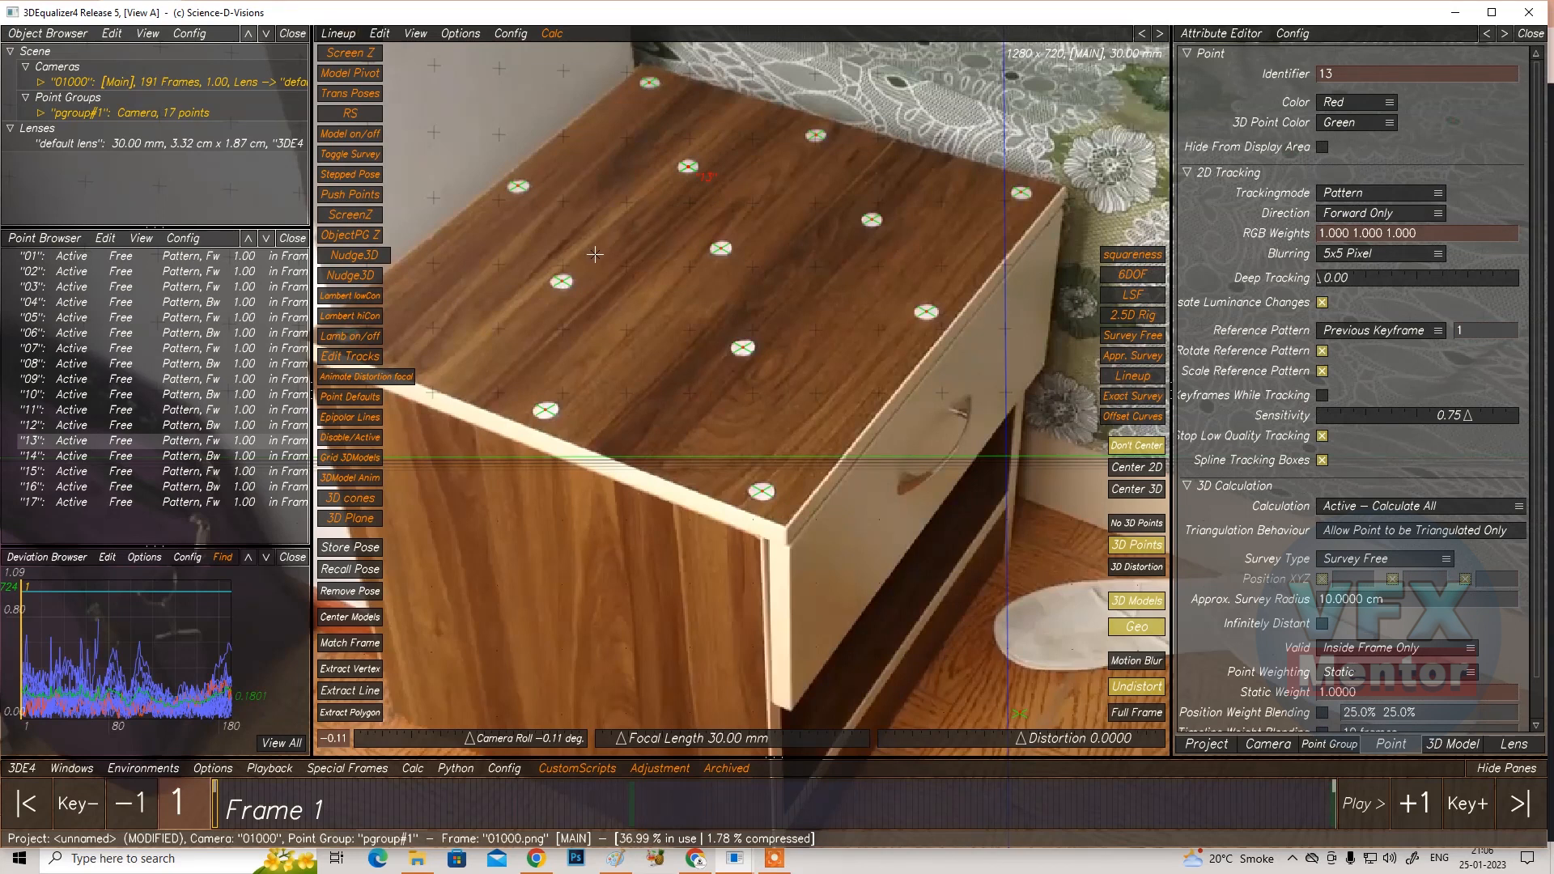
left_click(561, 281, "ctrl")
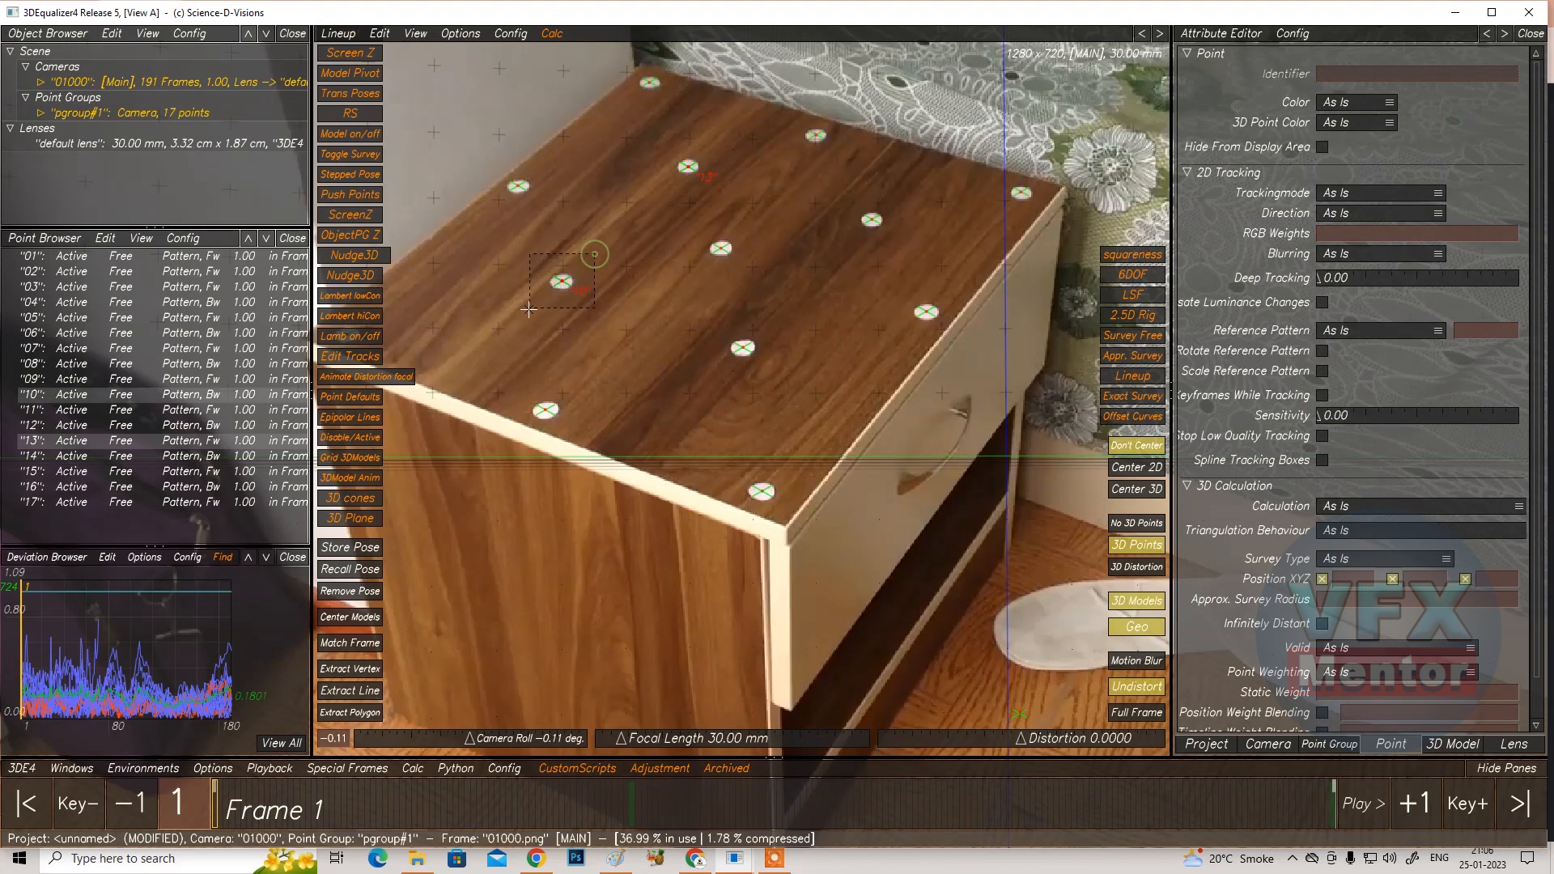
left_click(871, 219, "ctrl")
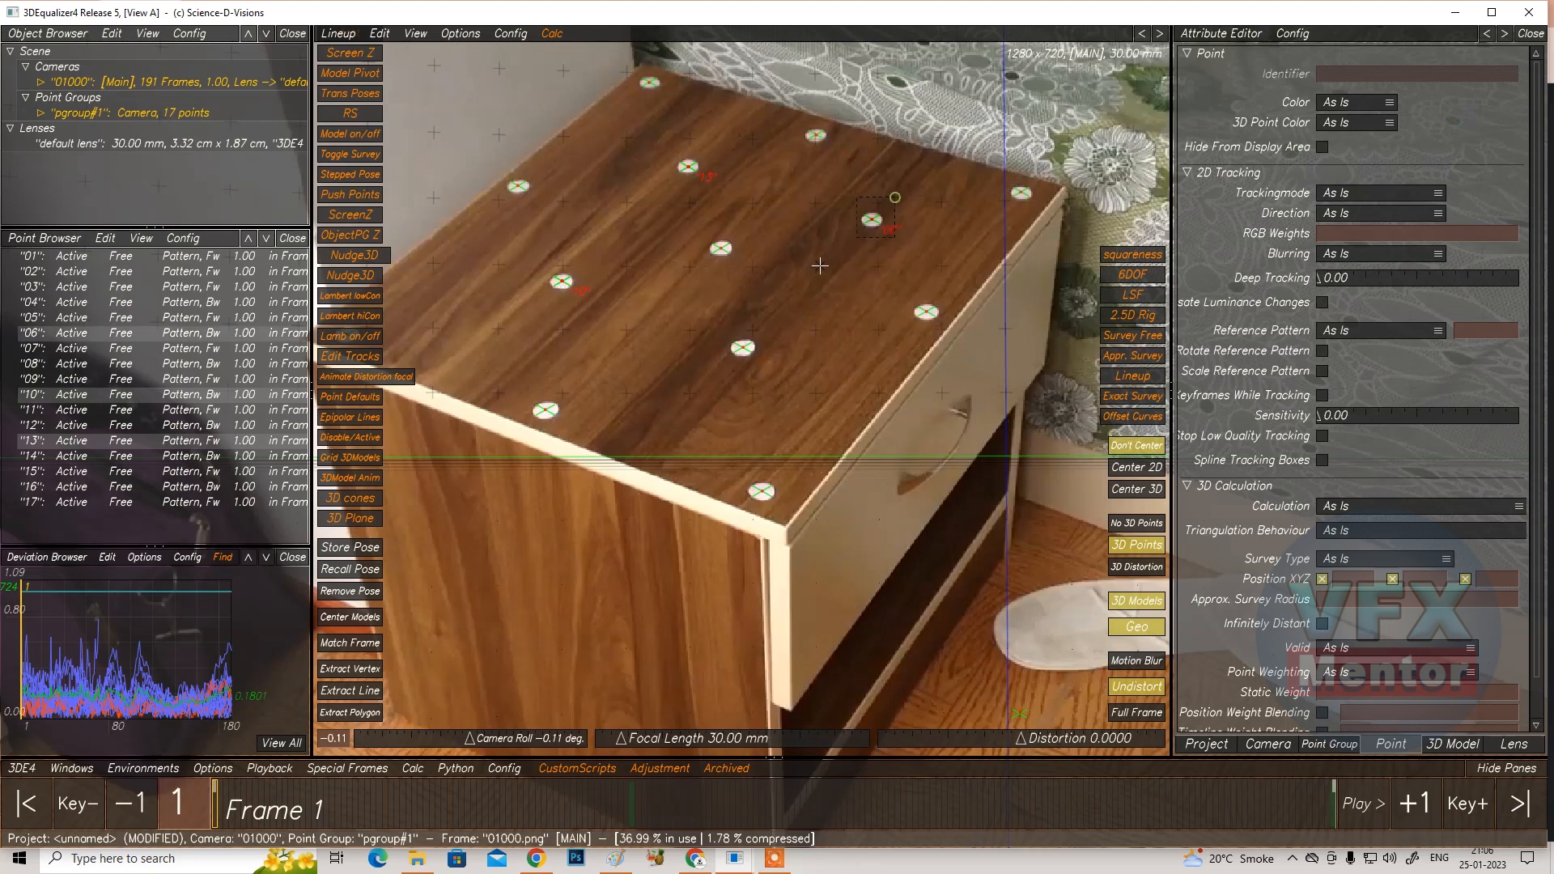
left_click(339, 37)
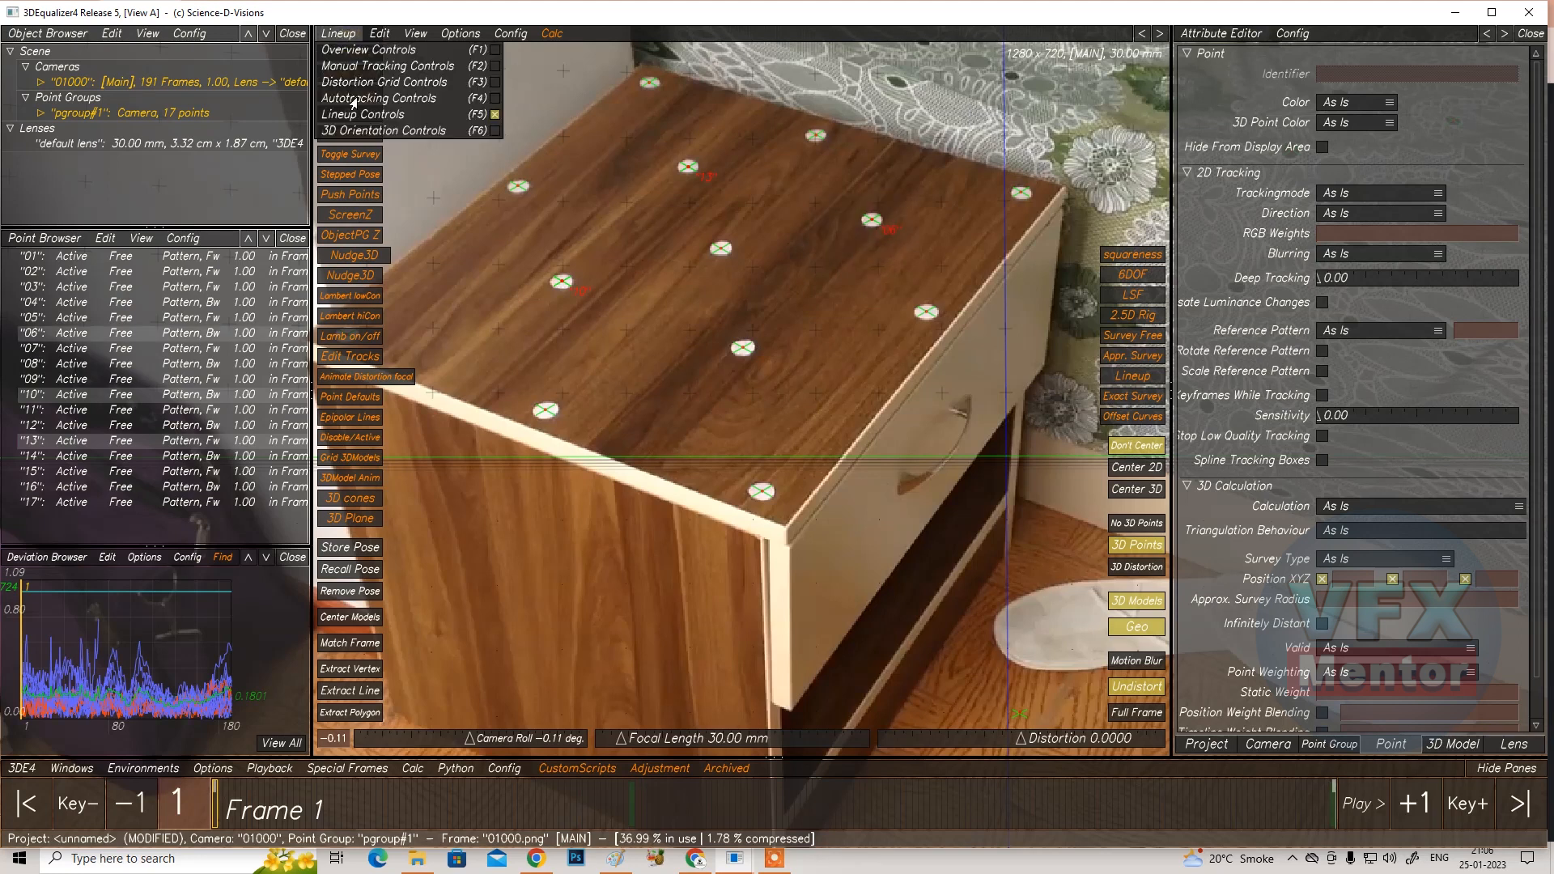
left_click(359, 132)
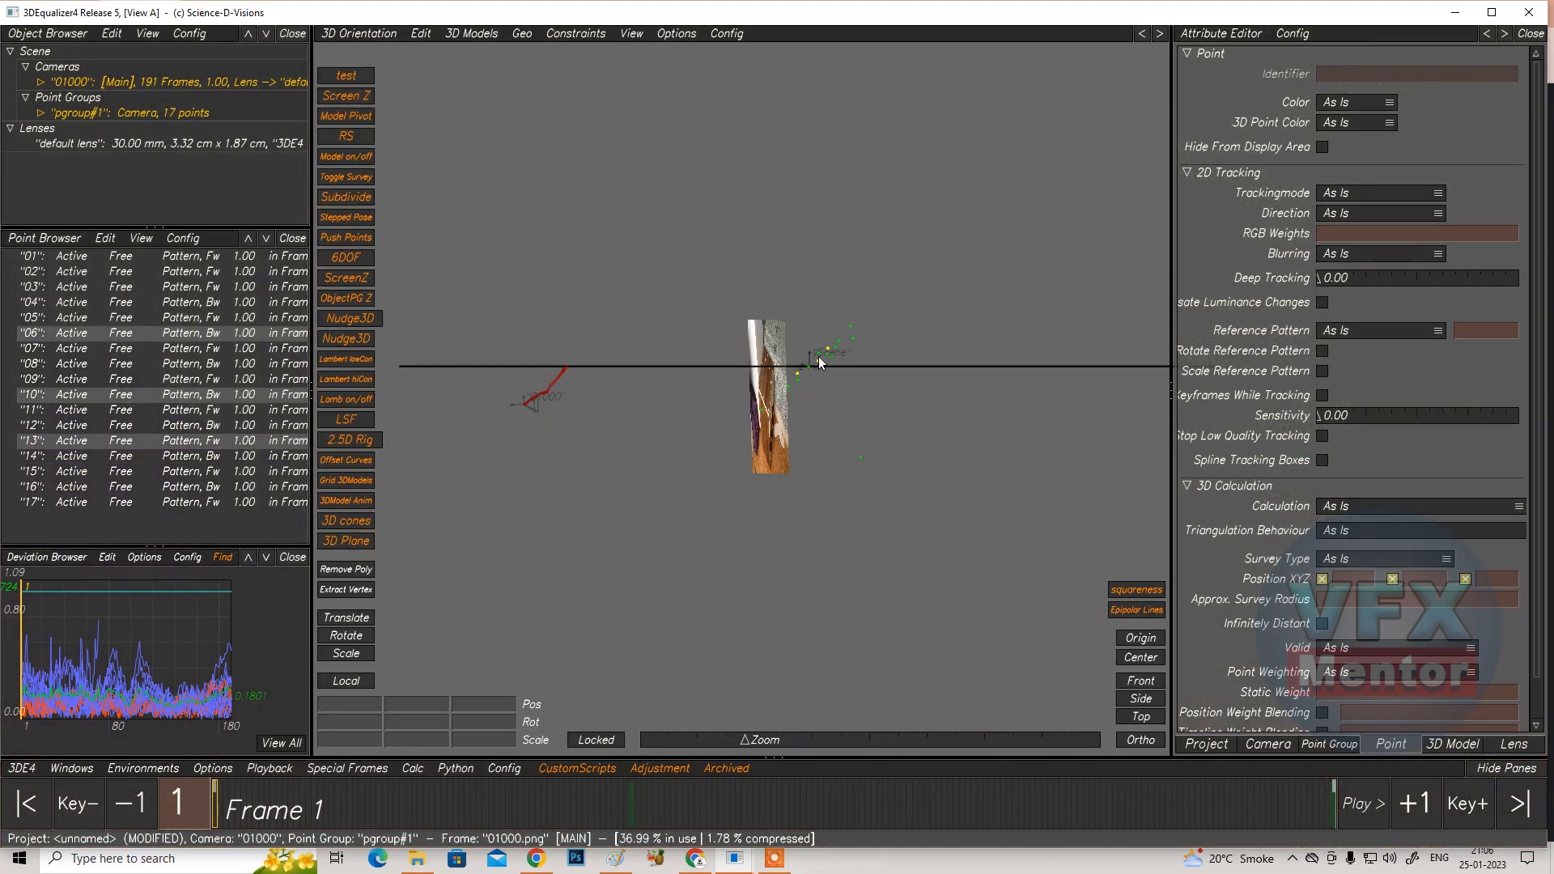
left_click(421, 35)
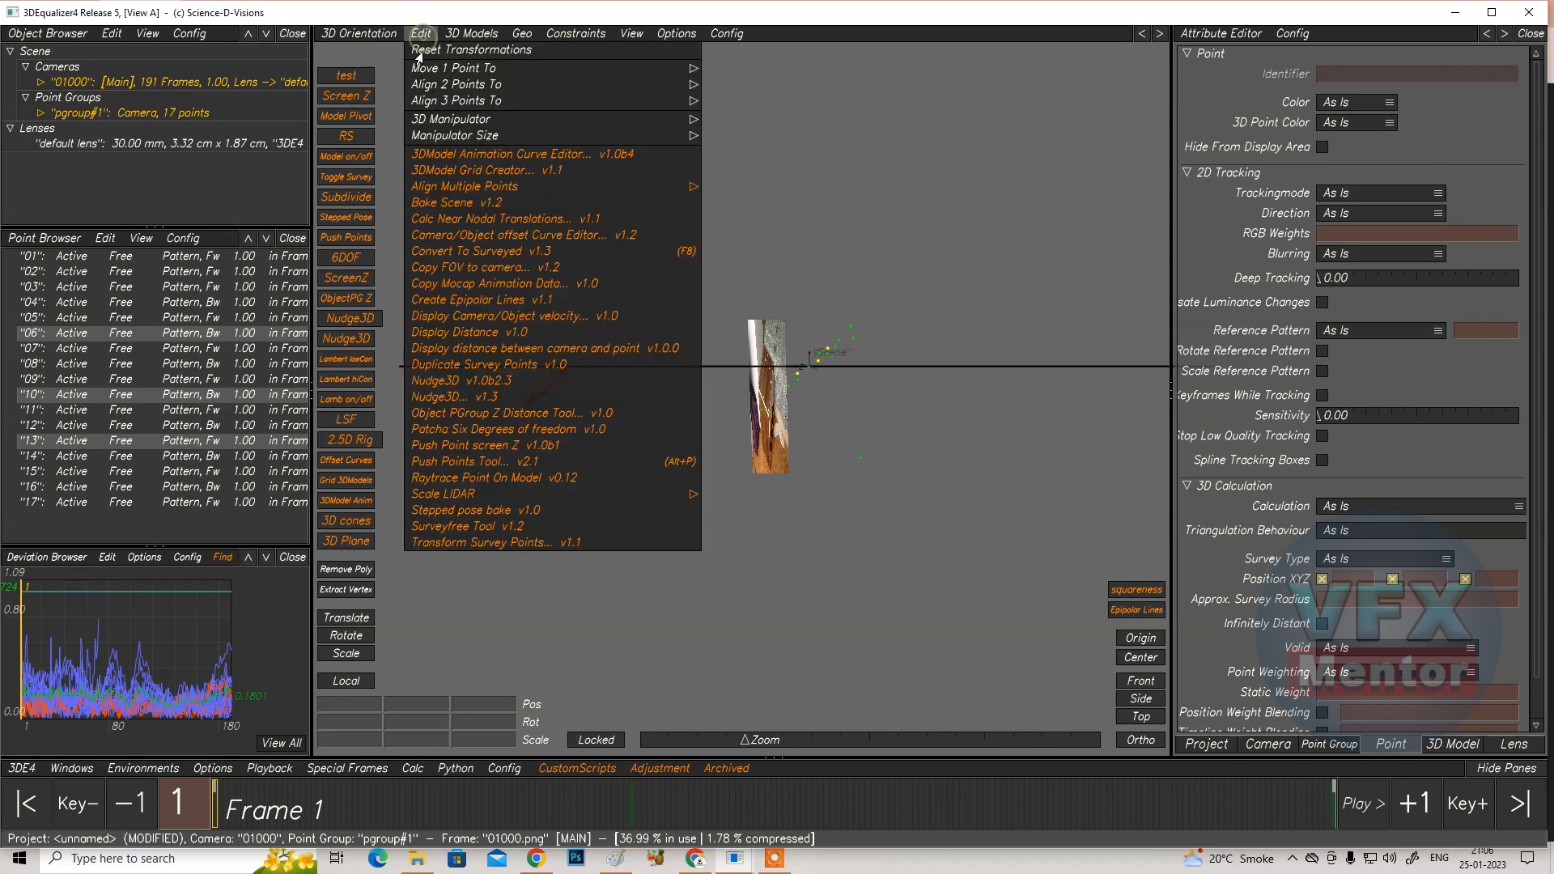
mouse_move(628, 122)
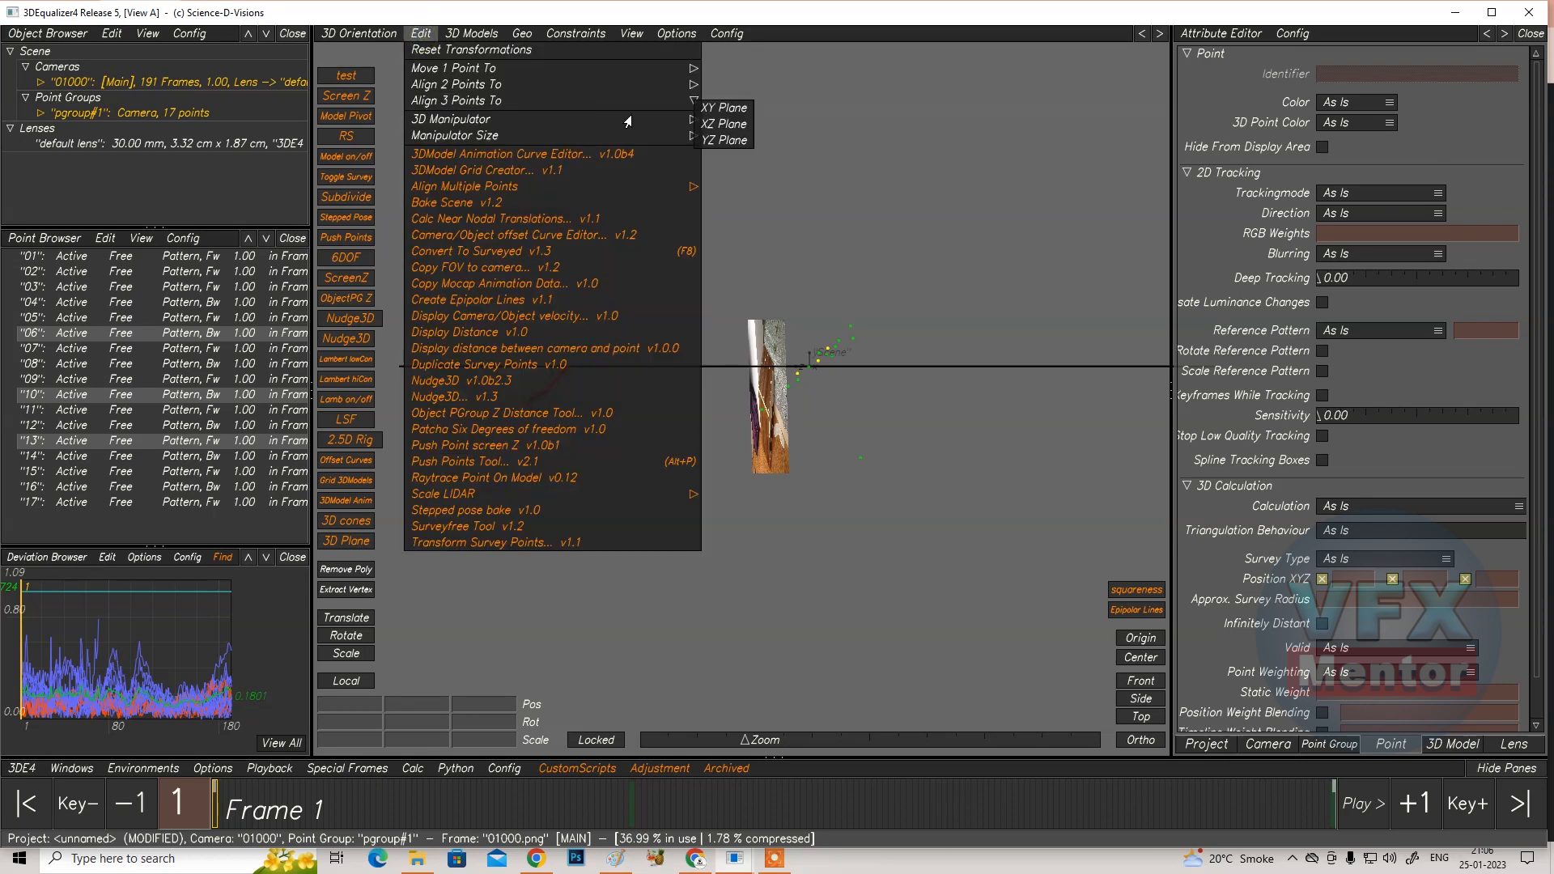
left_click(728, 126)
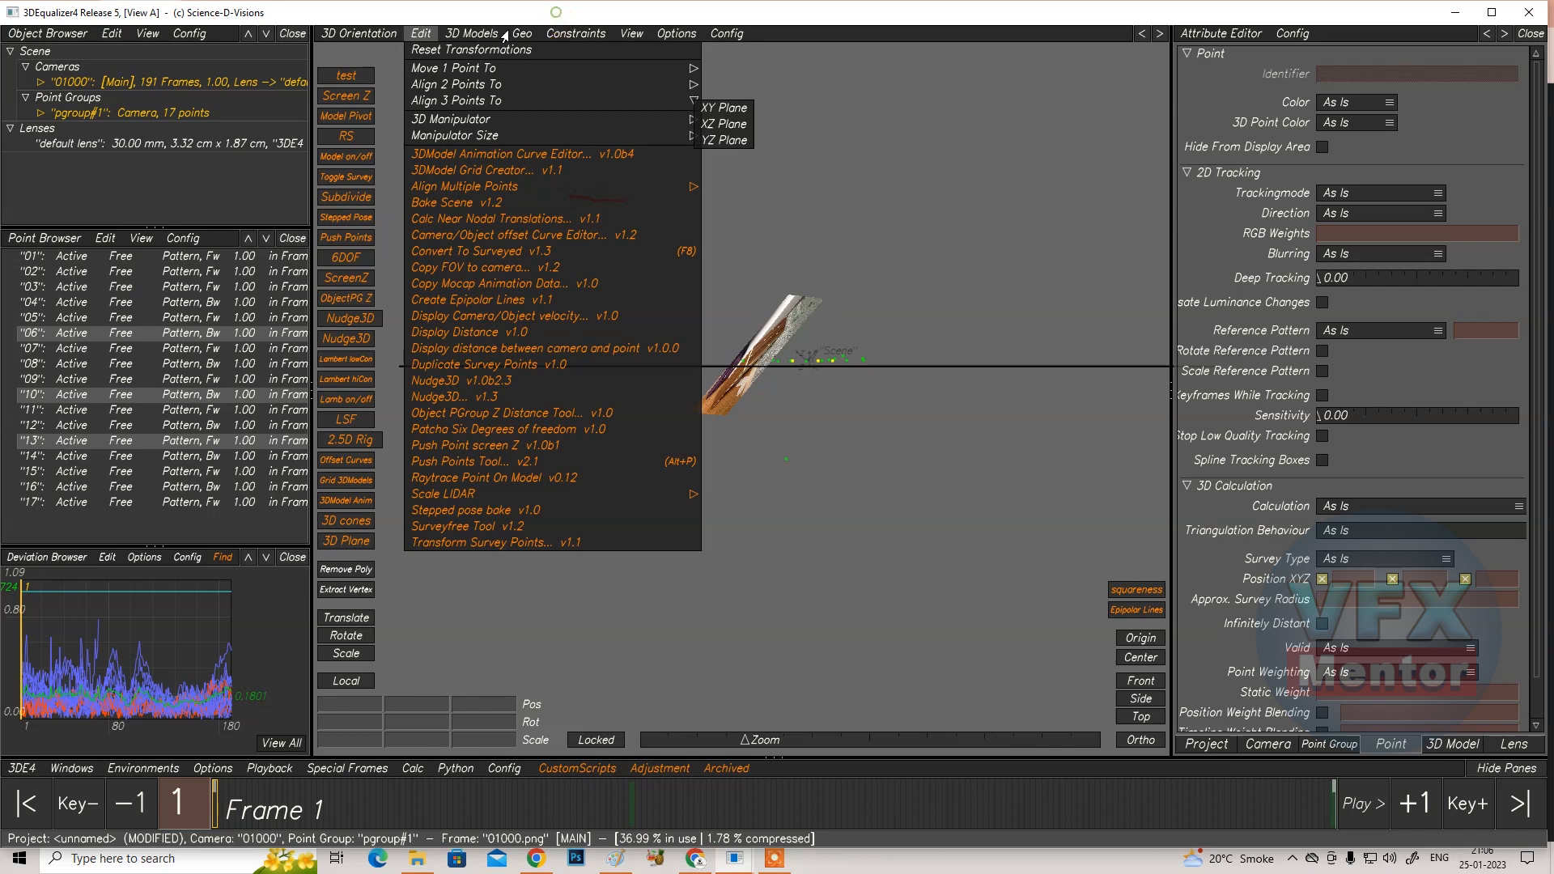
Select point 12 at the middle of the cabinet top in the Lineup view and move it to the origin
left_click(353, 38)
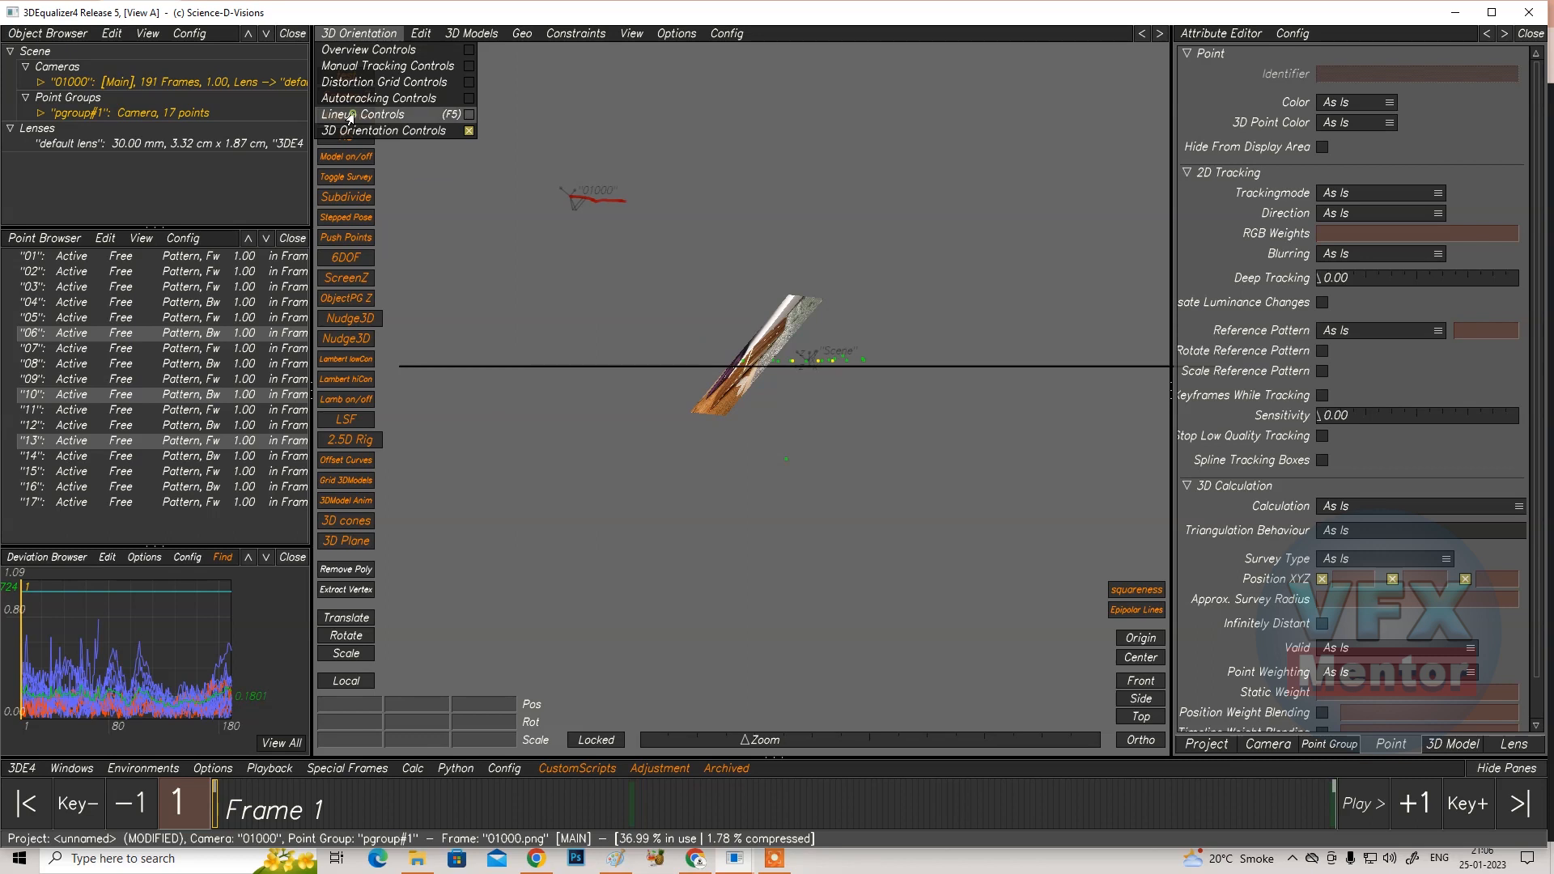
left_click(353, 115)
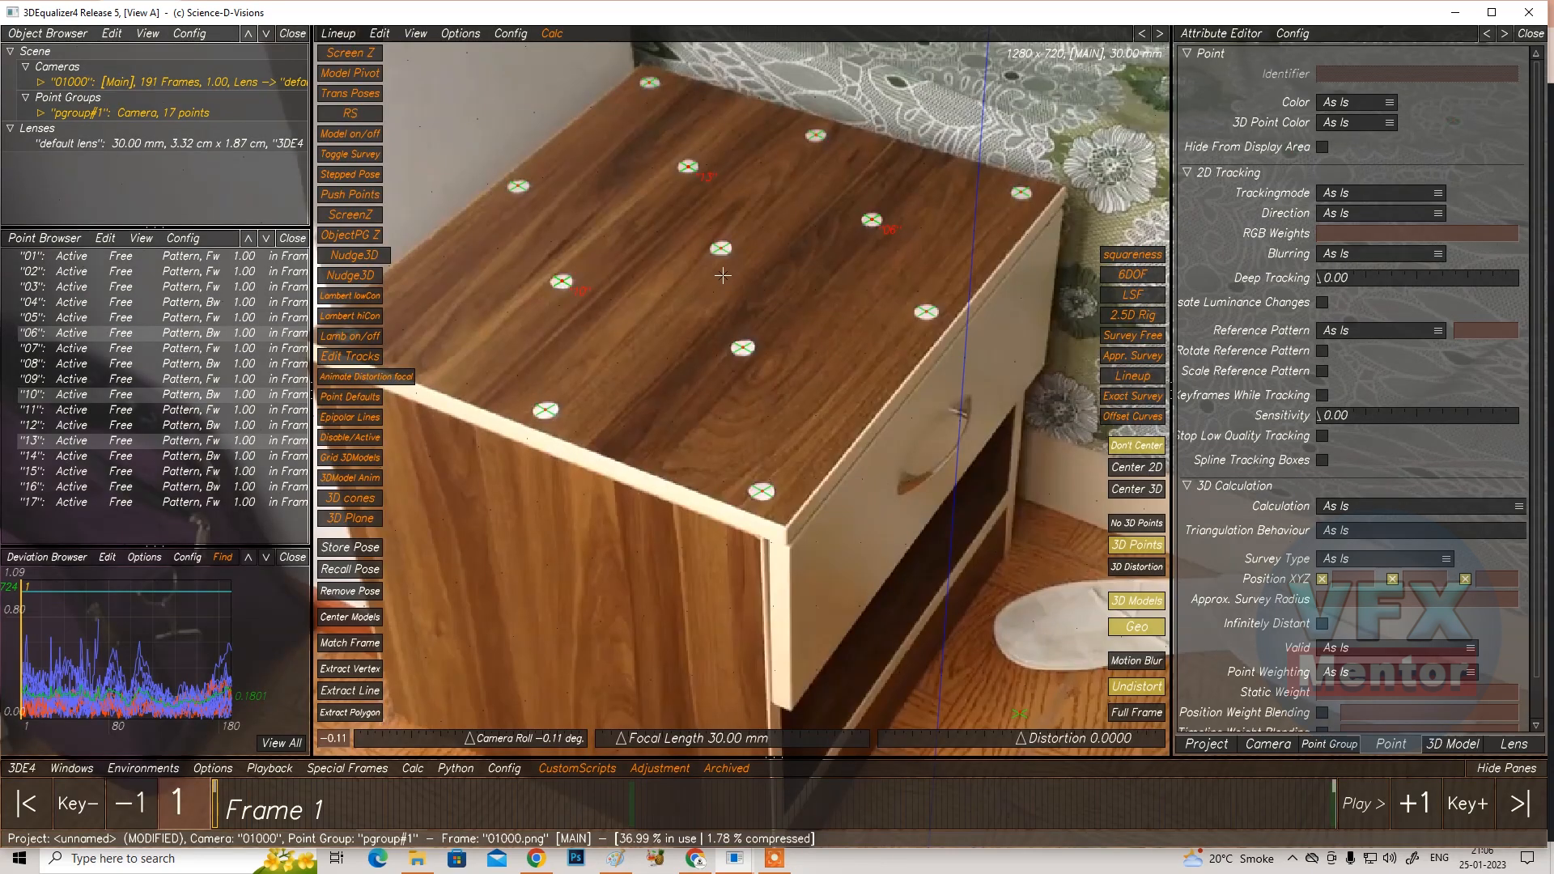
left_click(763, 227)
left_click(720, 248)
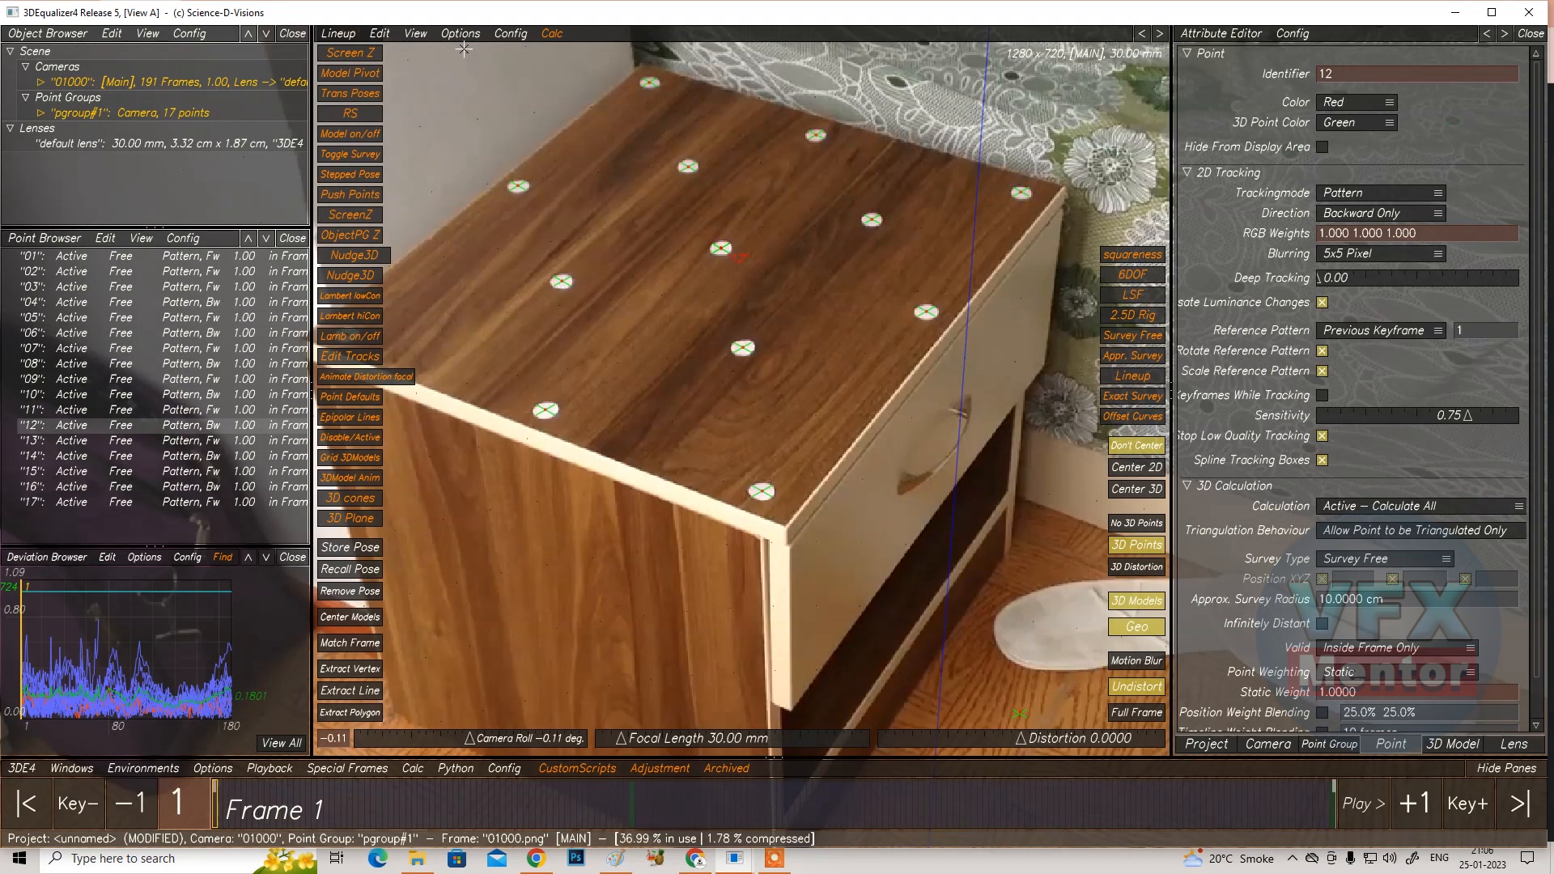
left_click(378, 34)
mouse_move(338, 33)
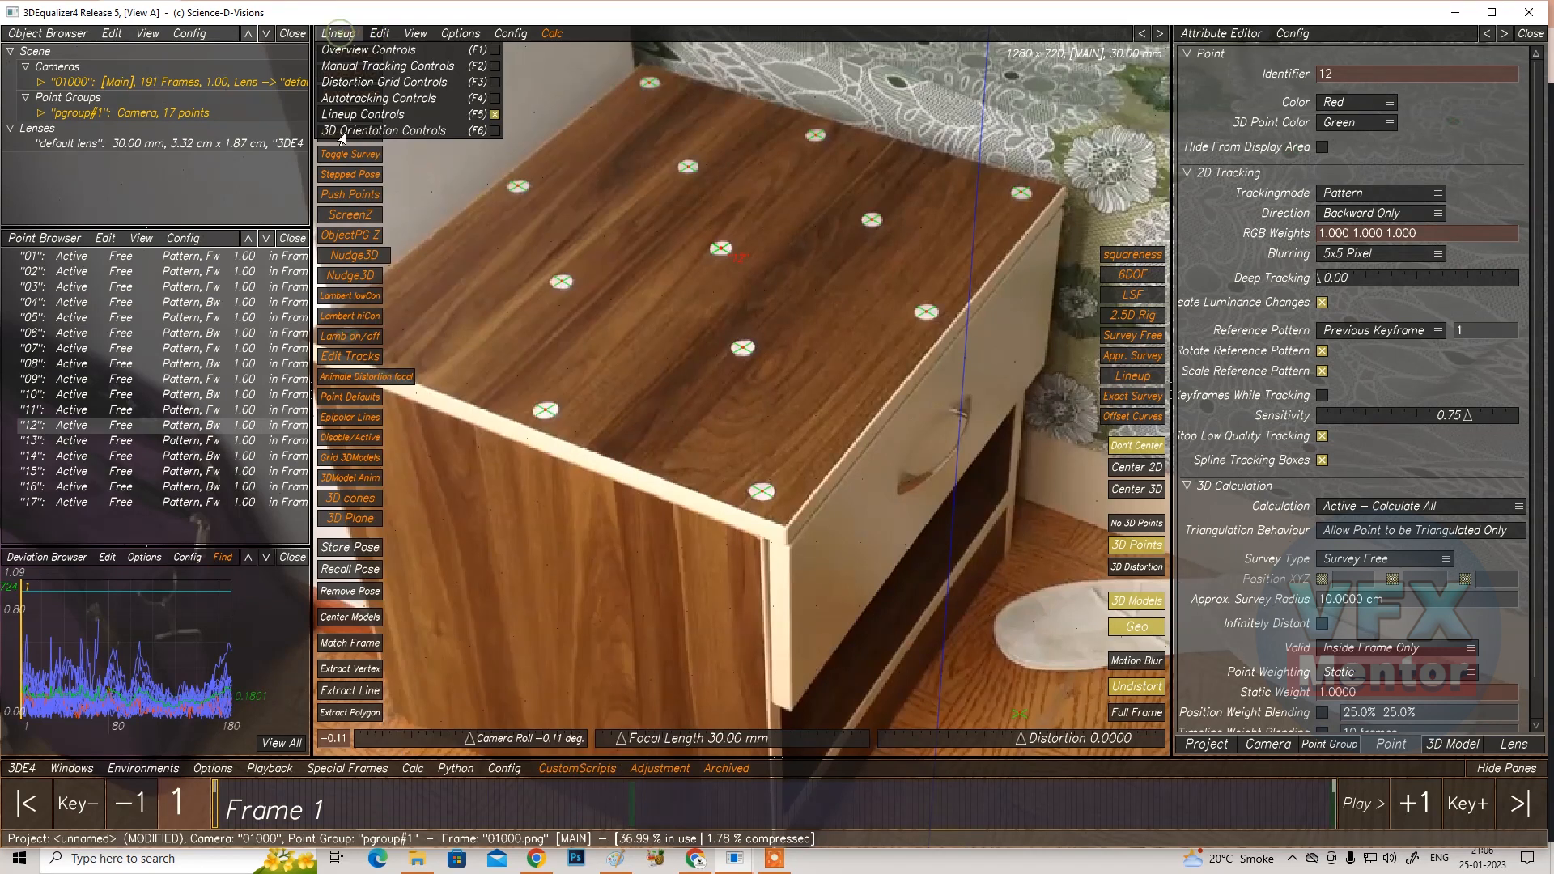
left_click(341, 132)
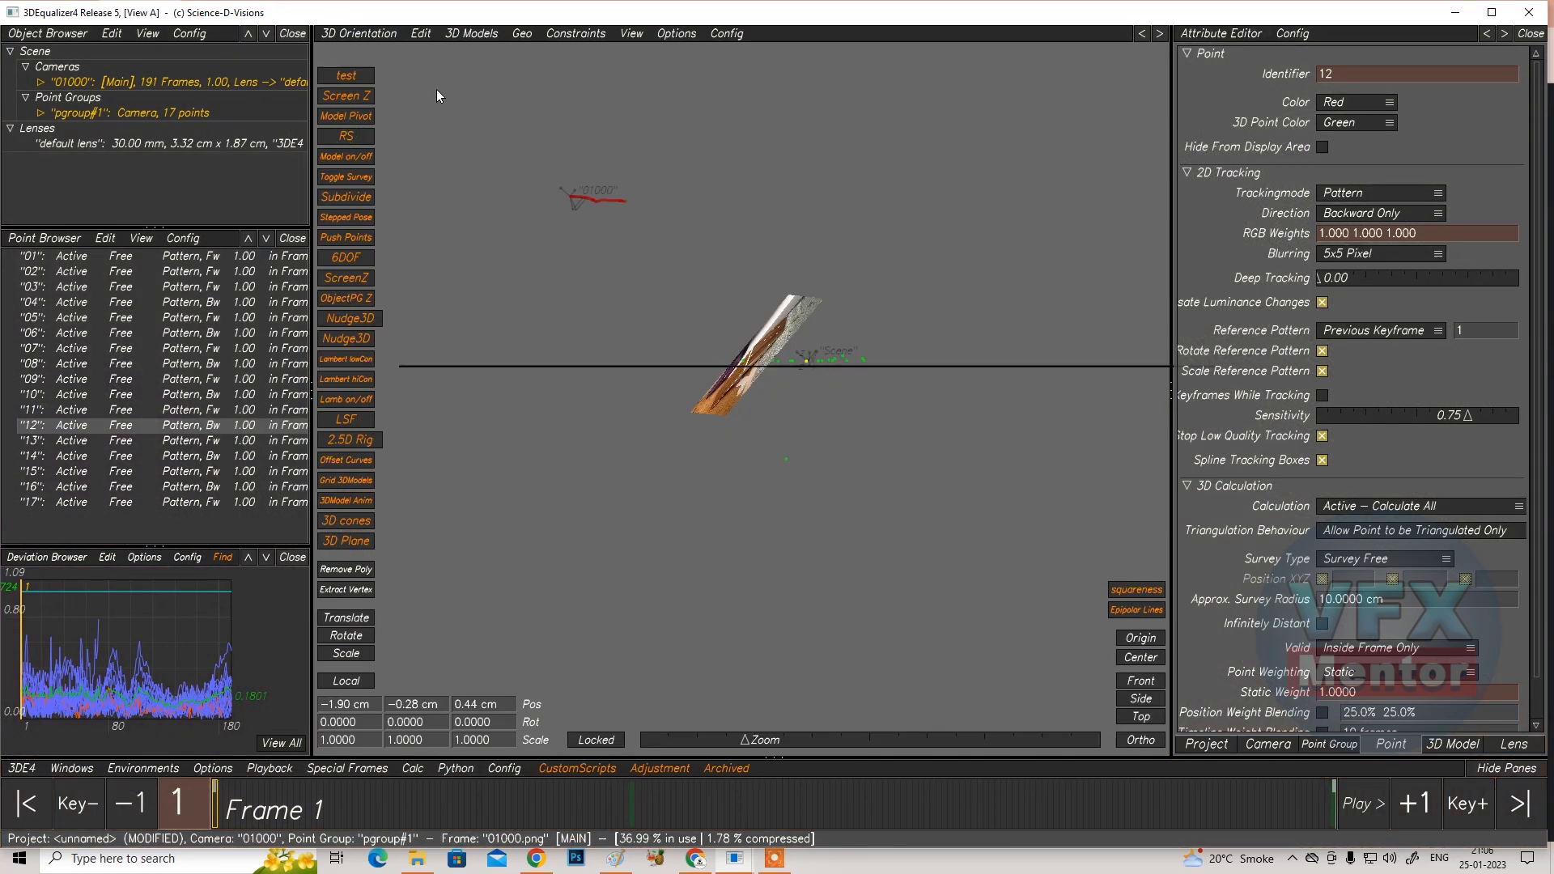
left_click(421, 33)
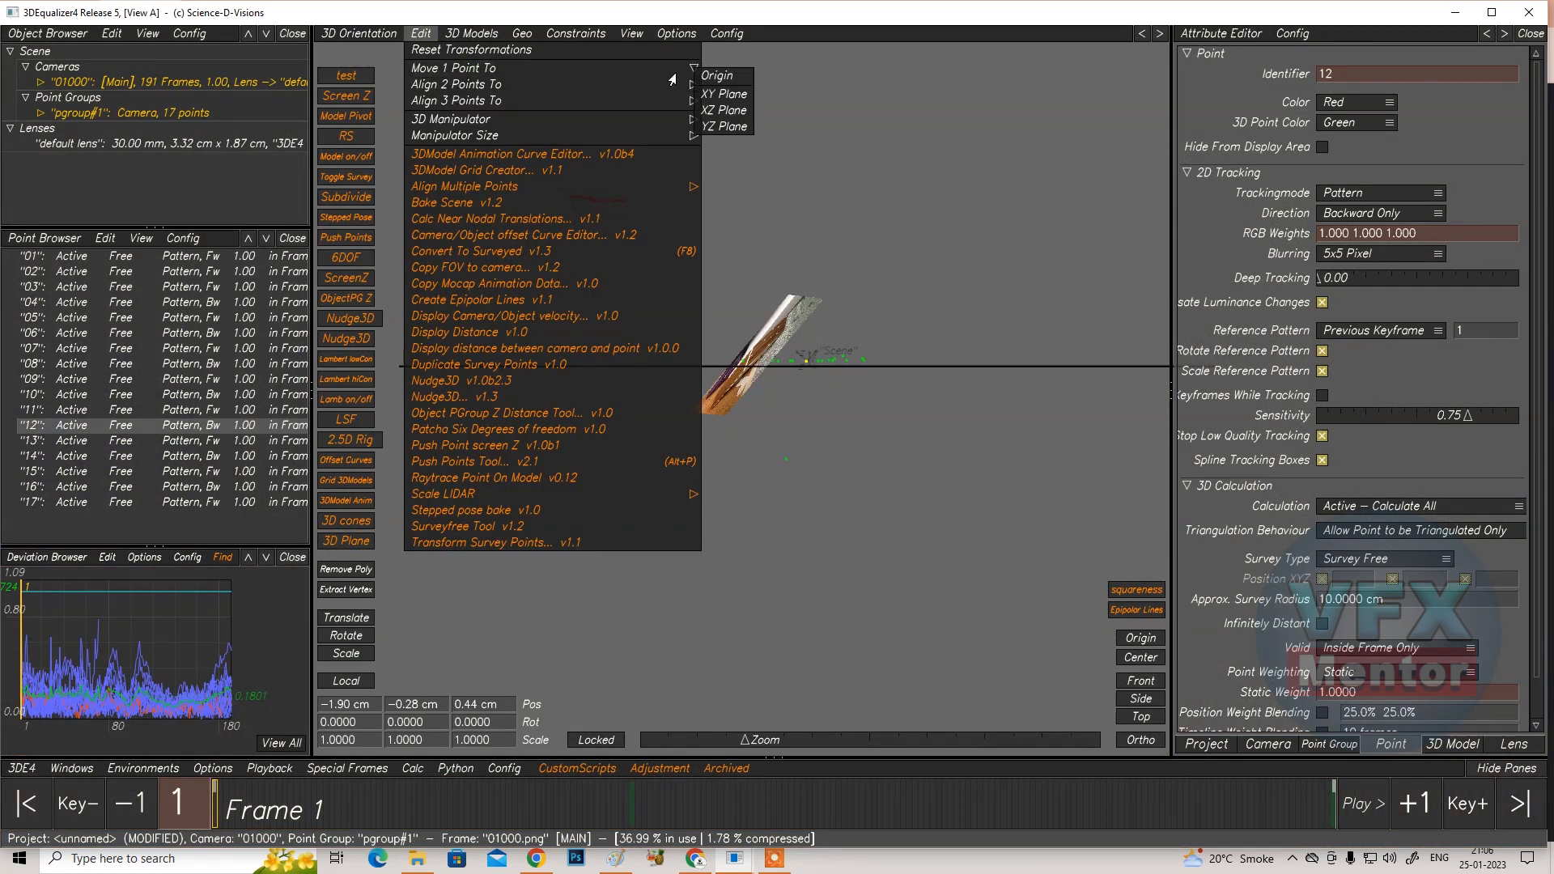
left_click(717, 79)
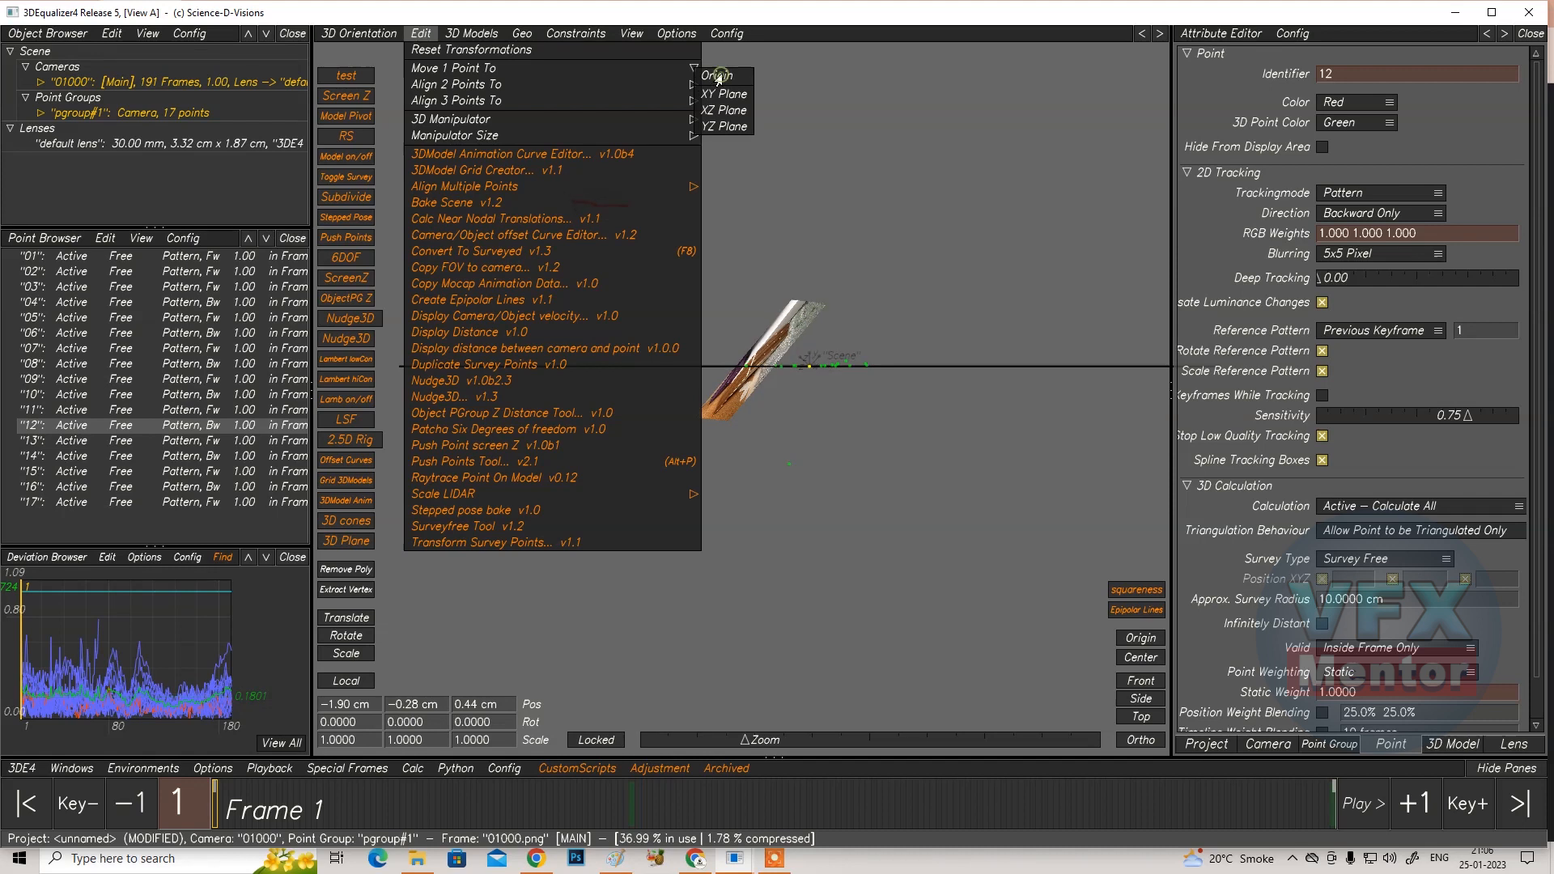
left_click(955, 464)
Inspect the levelled points, image plane and camera path against the ground grid from several angles
scroll(860, 397, "up", 5)
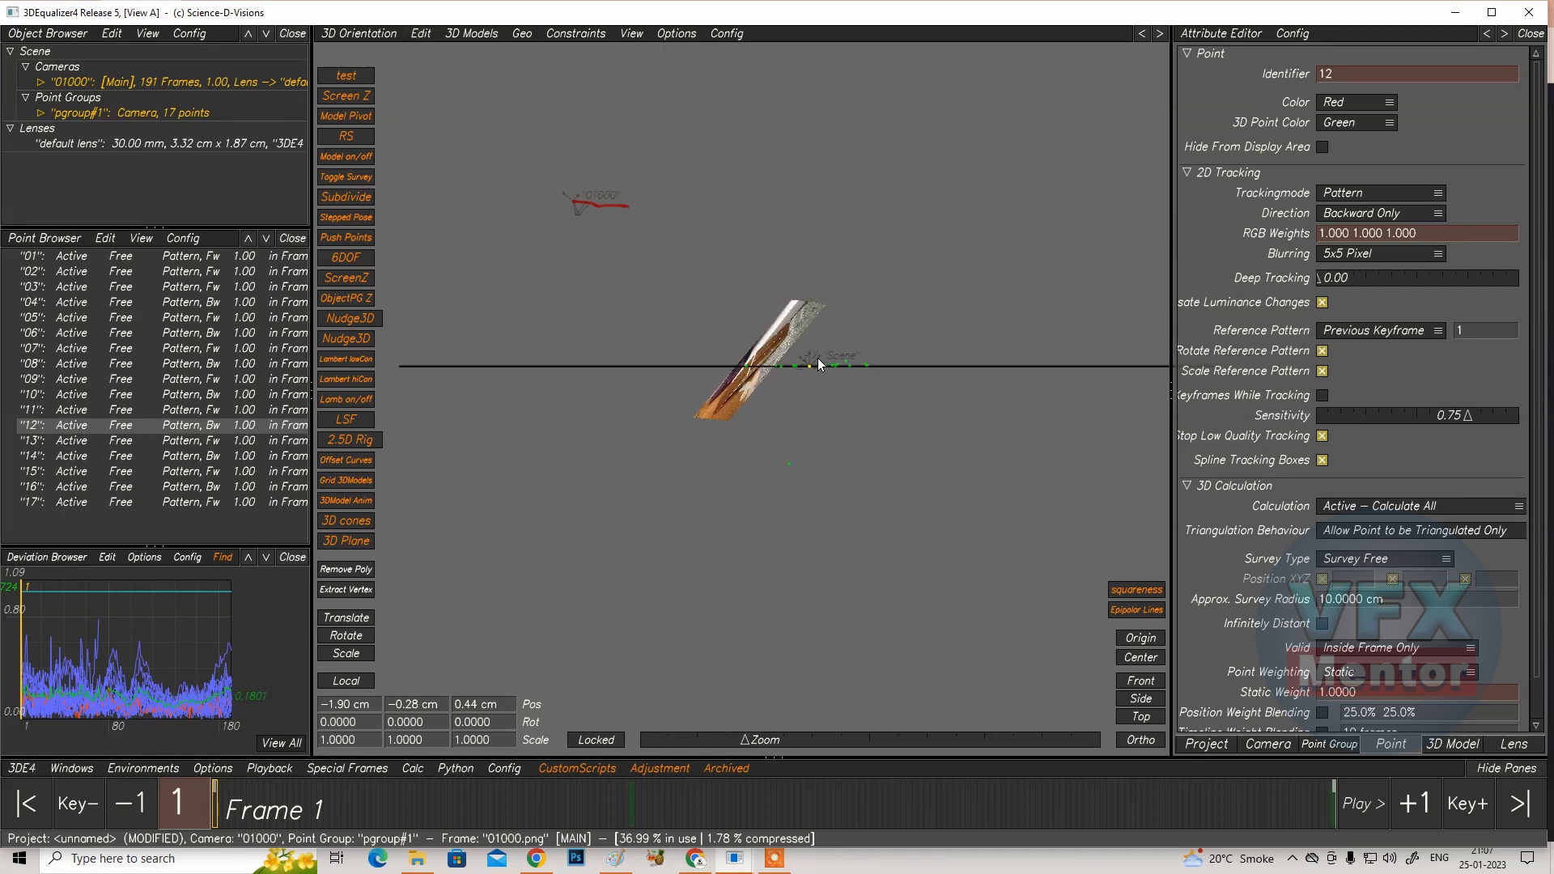
scroll(920, 345, "down", 5)
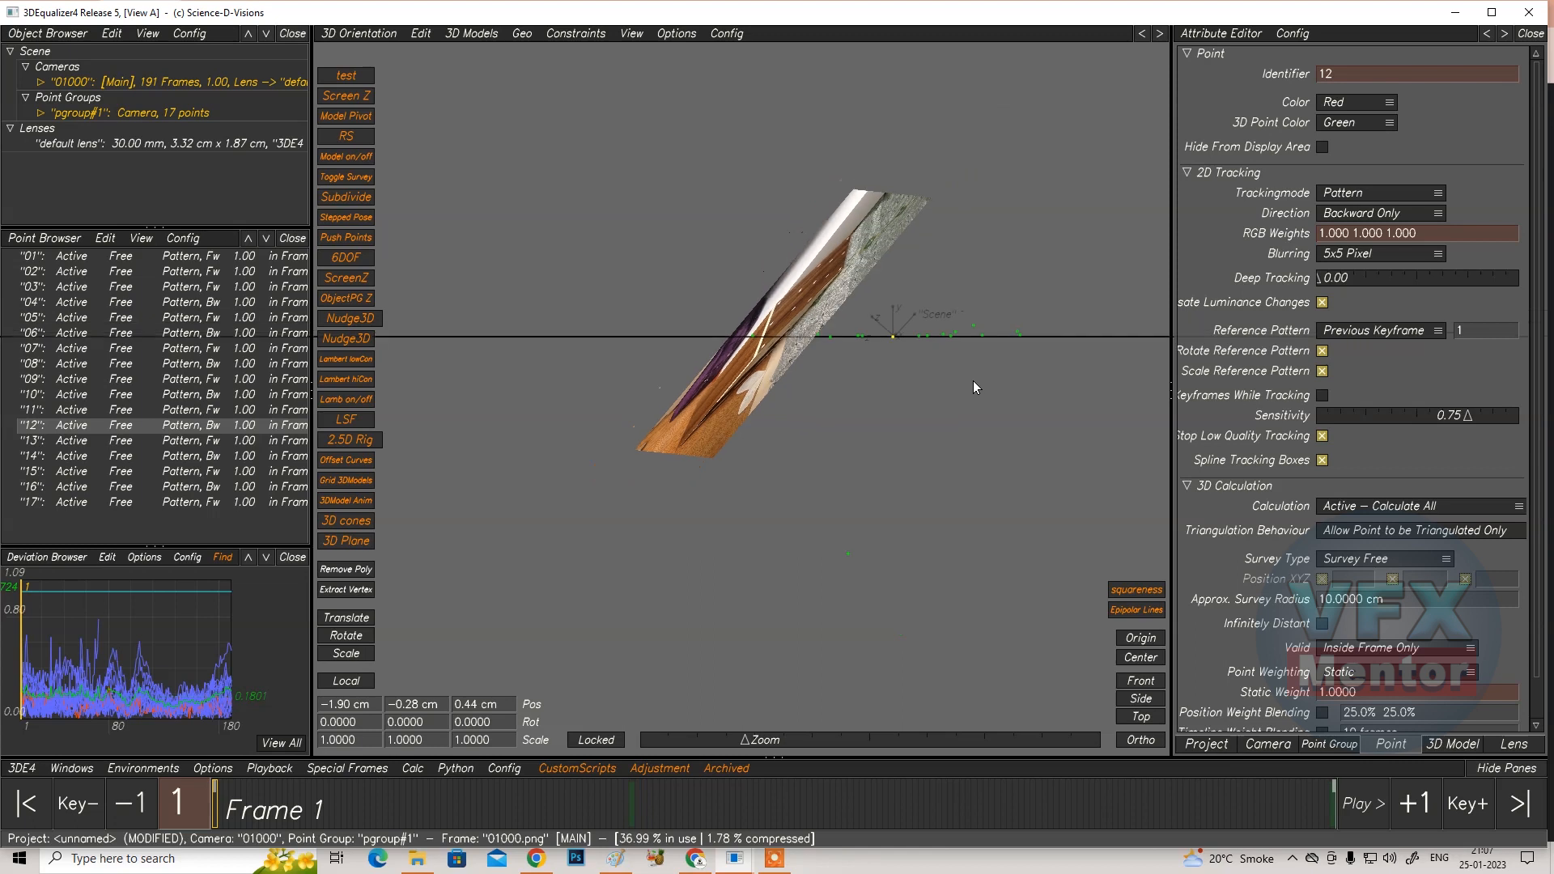
middle_click_drag(585, 200, 684, 342)
middle_click_drag(775, 371, 764, 384)
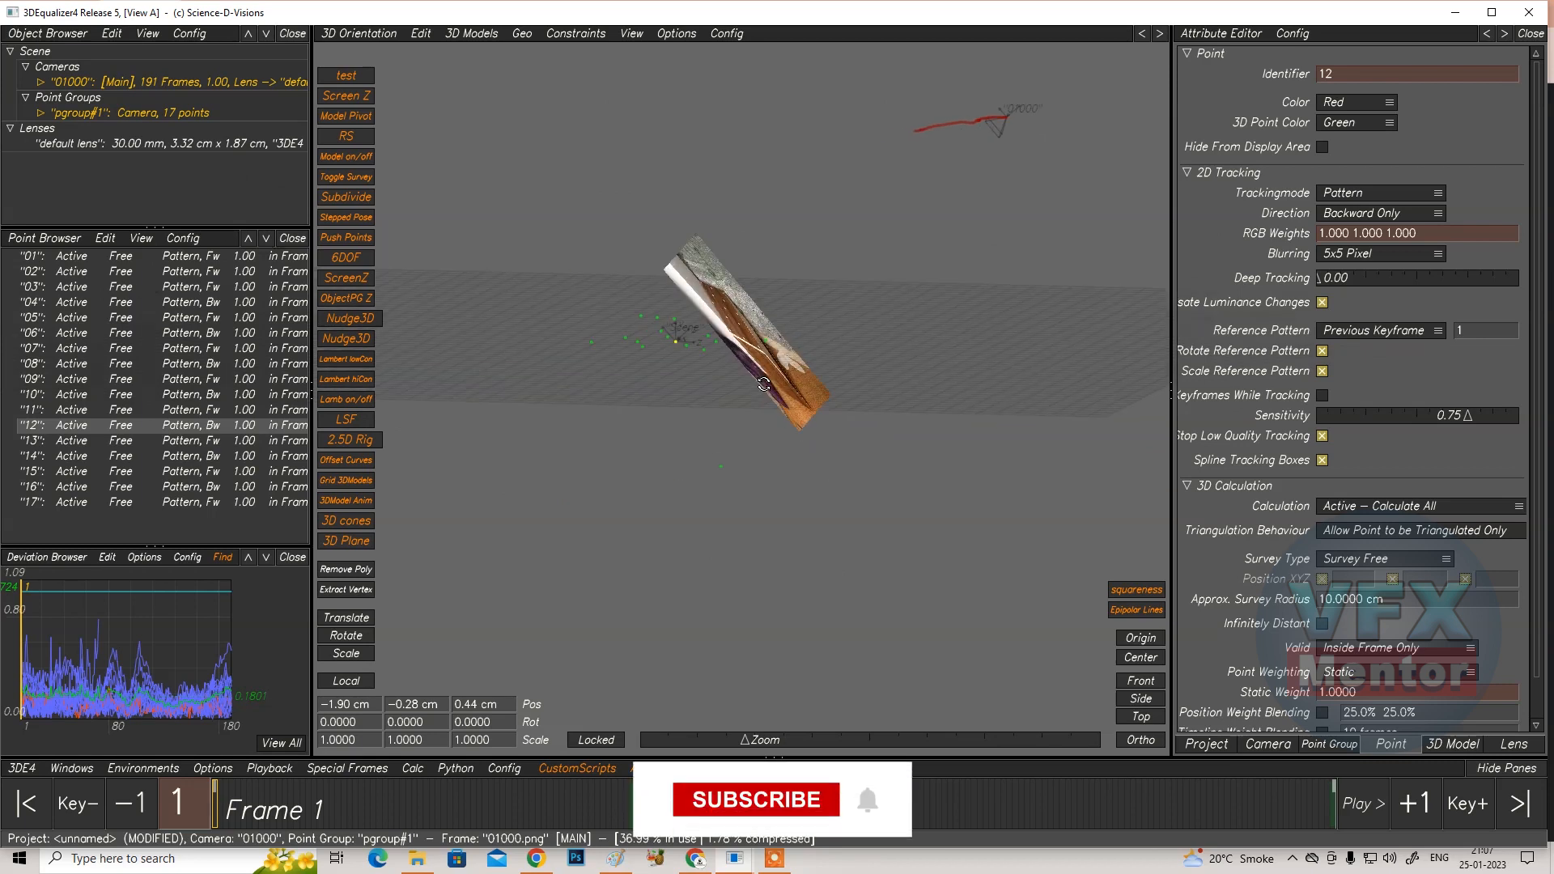
right_click_drag(1022, 112, 1010, 163)
middle_click_drag(1011, 163, 770, 302)
middle_click_drag(791, 99, 743, 328)
Check the point alignment from the side view, and compare the cabinet image and camera path from above
left_click(1141, 743)
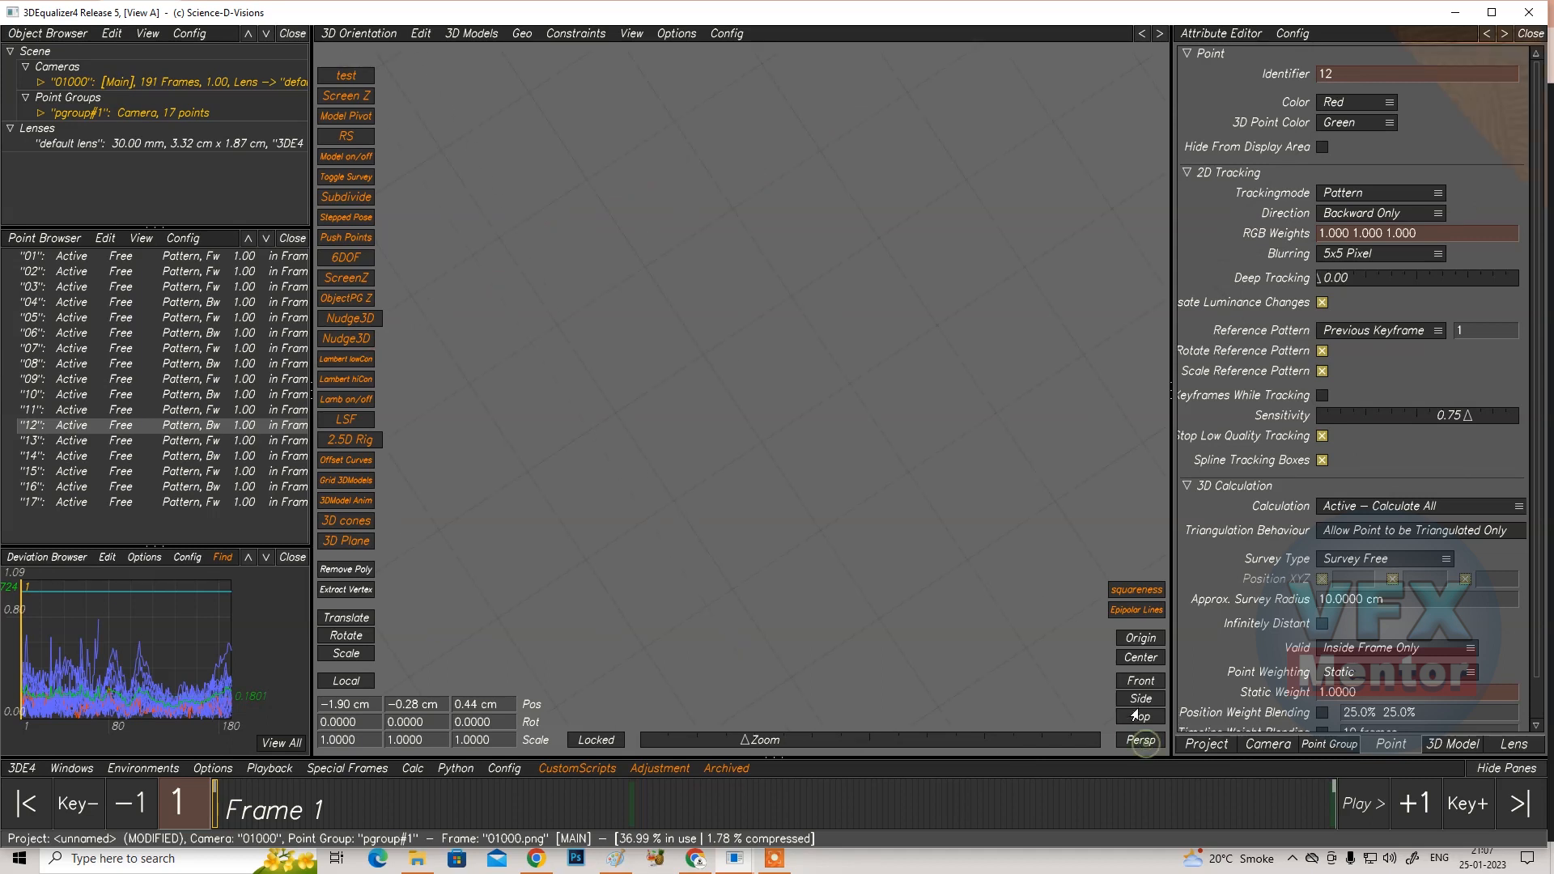
left_click(1141, 698)
left_click_drag(744, 743, 838, 742)
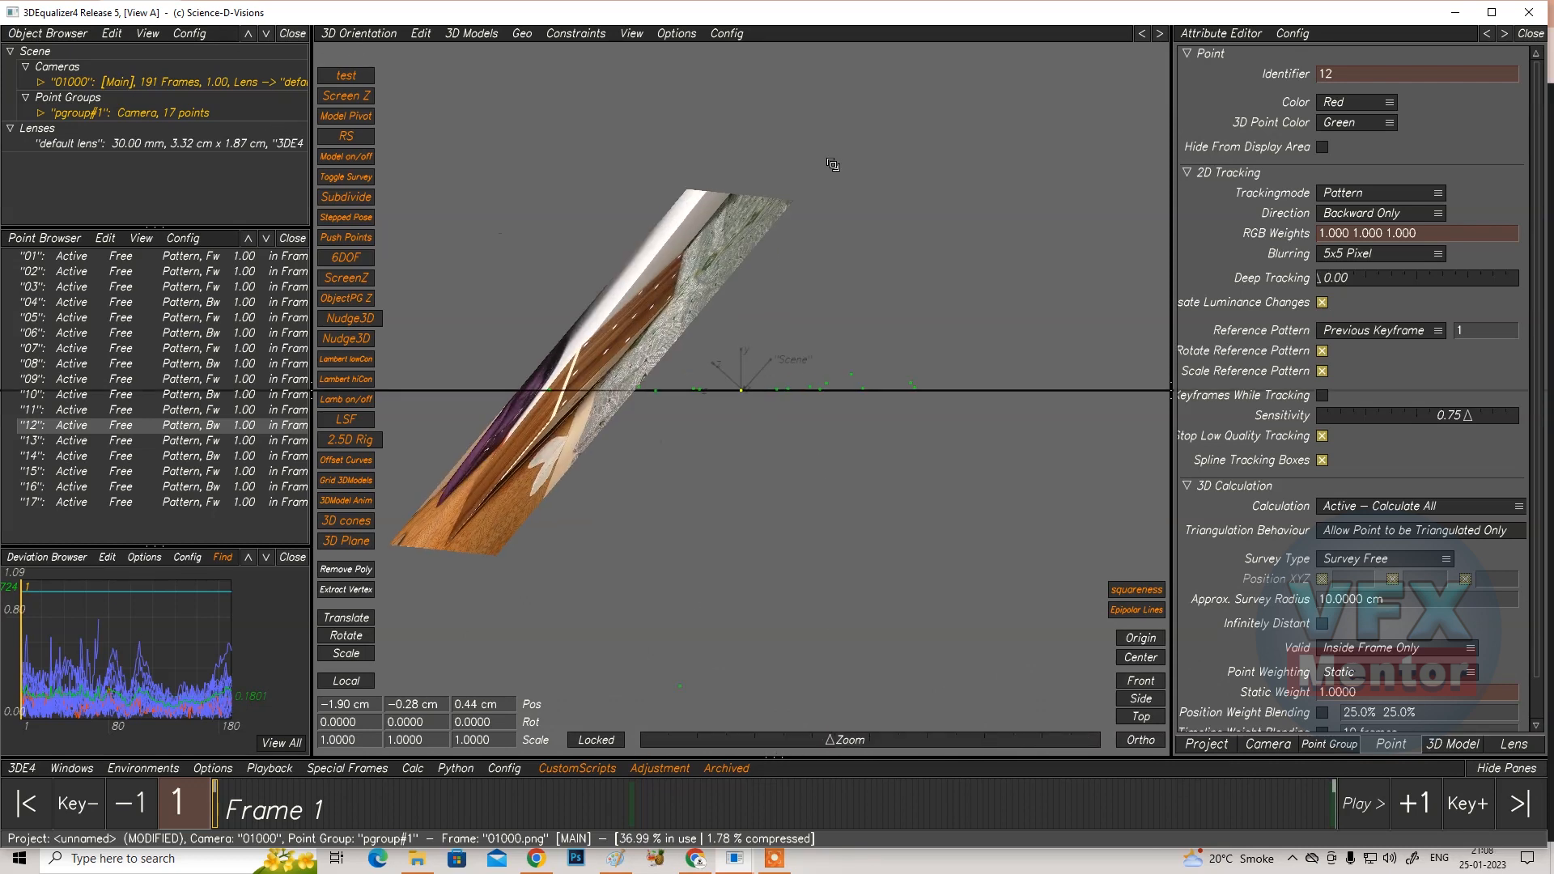
right_click_drag(833, 164, 889, 51)
left_click_drag(422, 327, 942, 390)
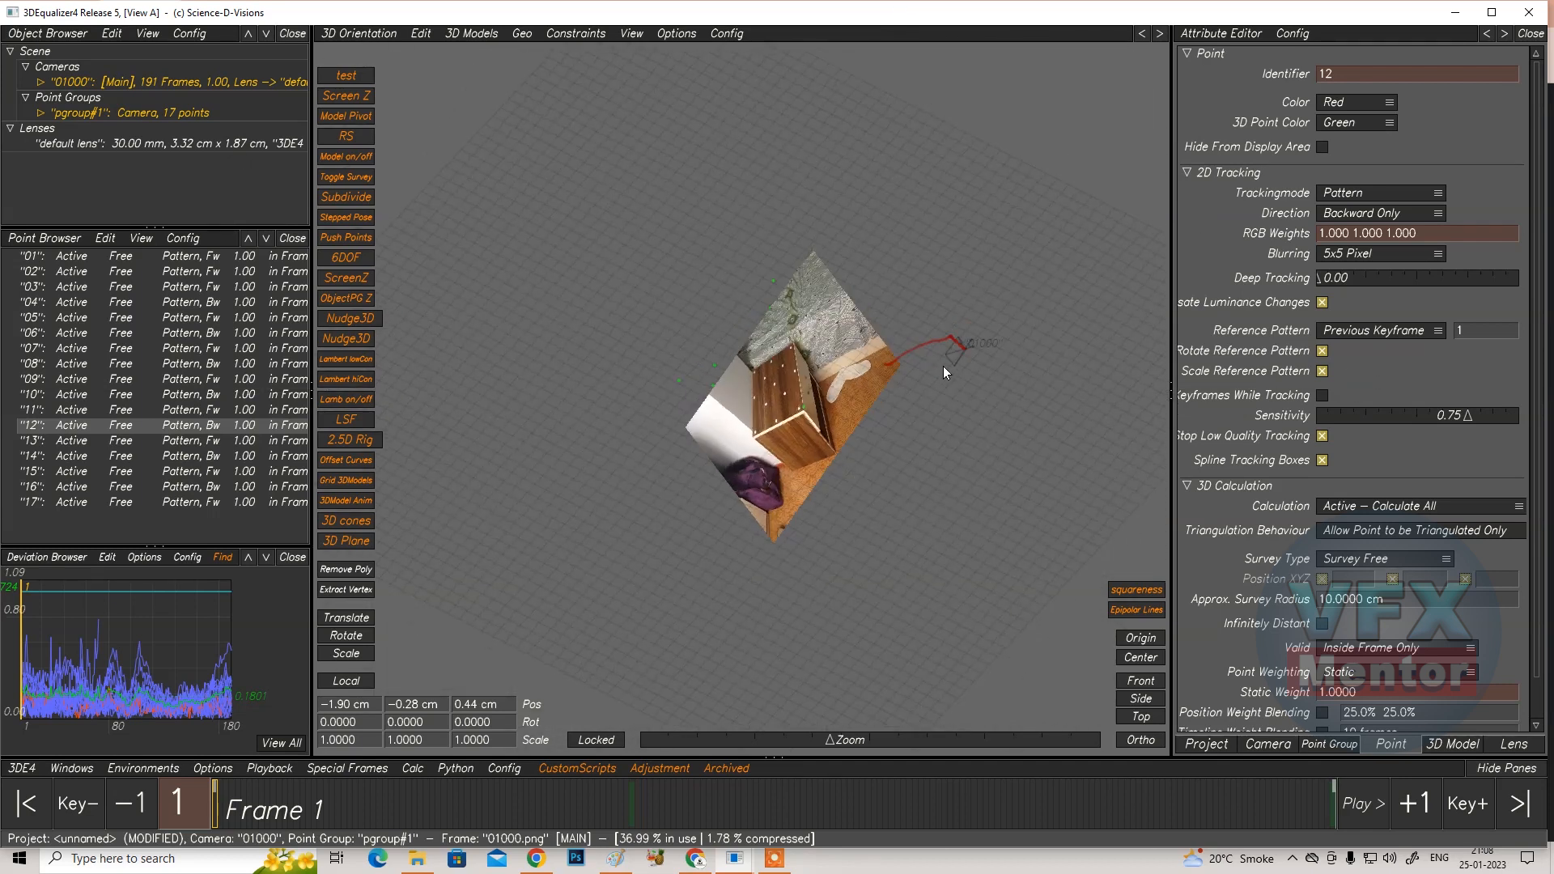
right_click_drag(952, 346, 1004, 412)
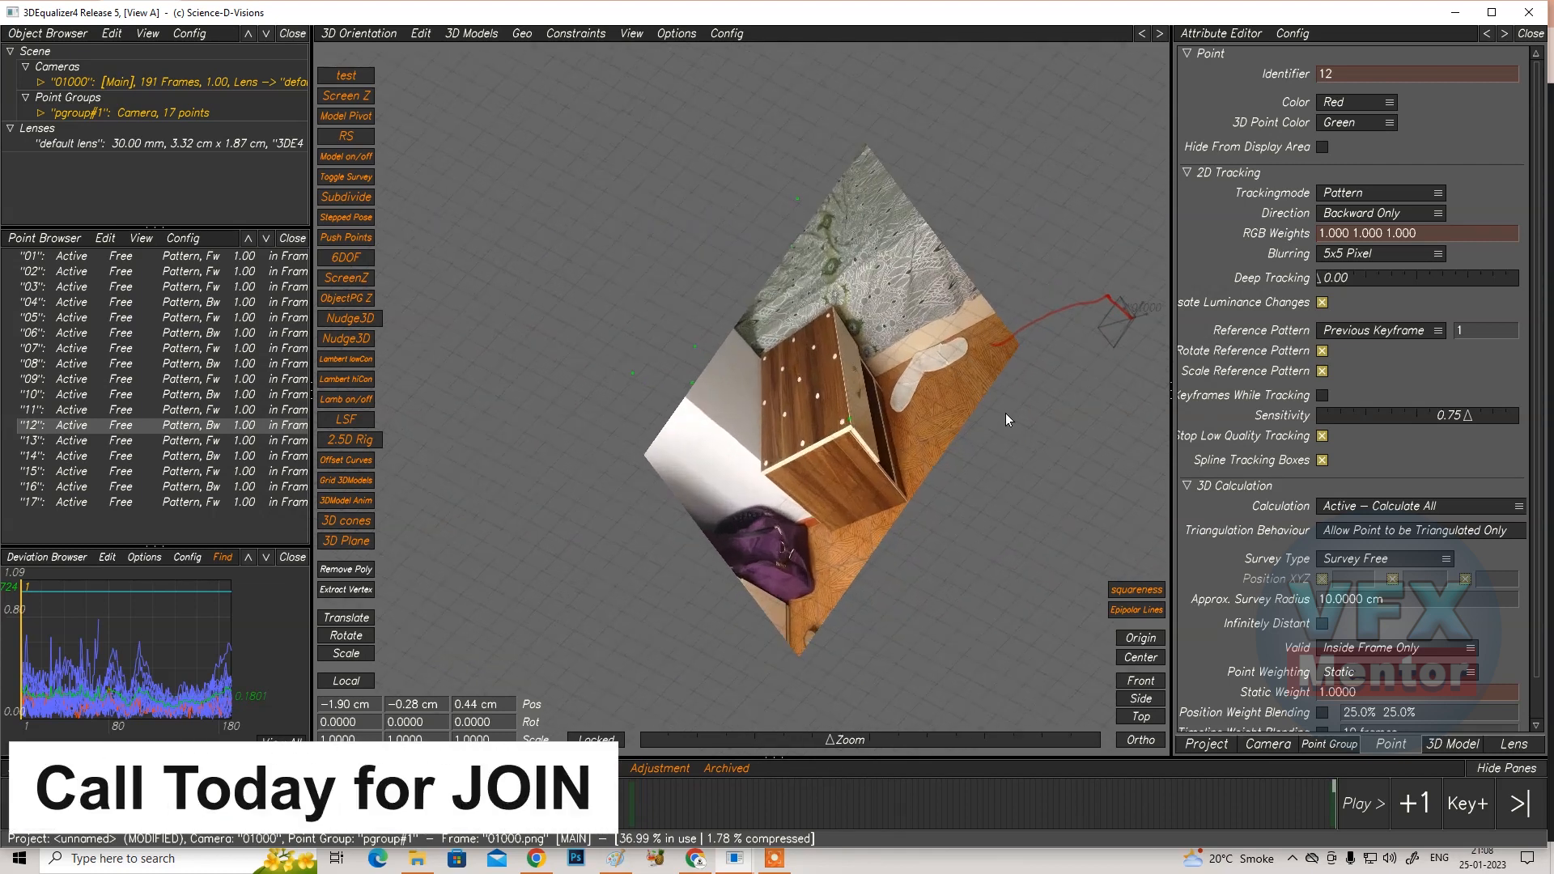
right_click_drag(987, 474, 877, 361)
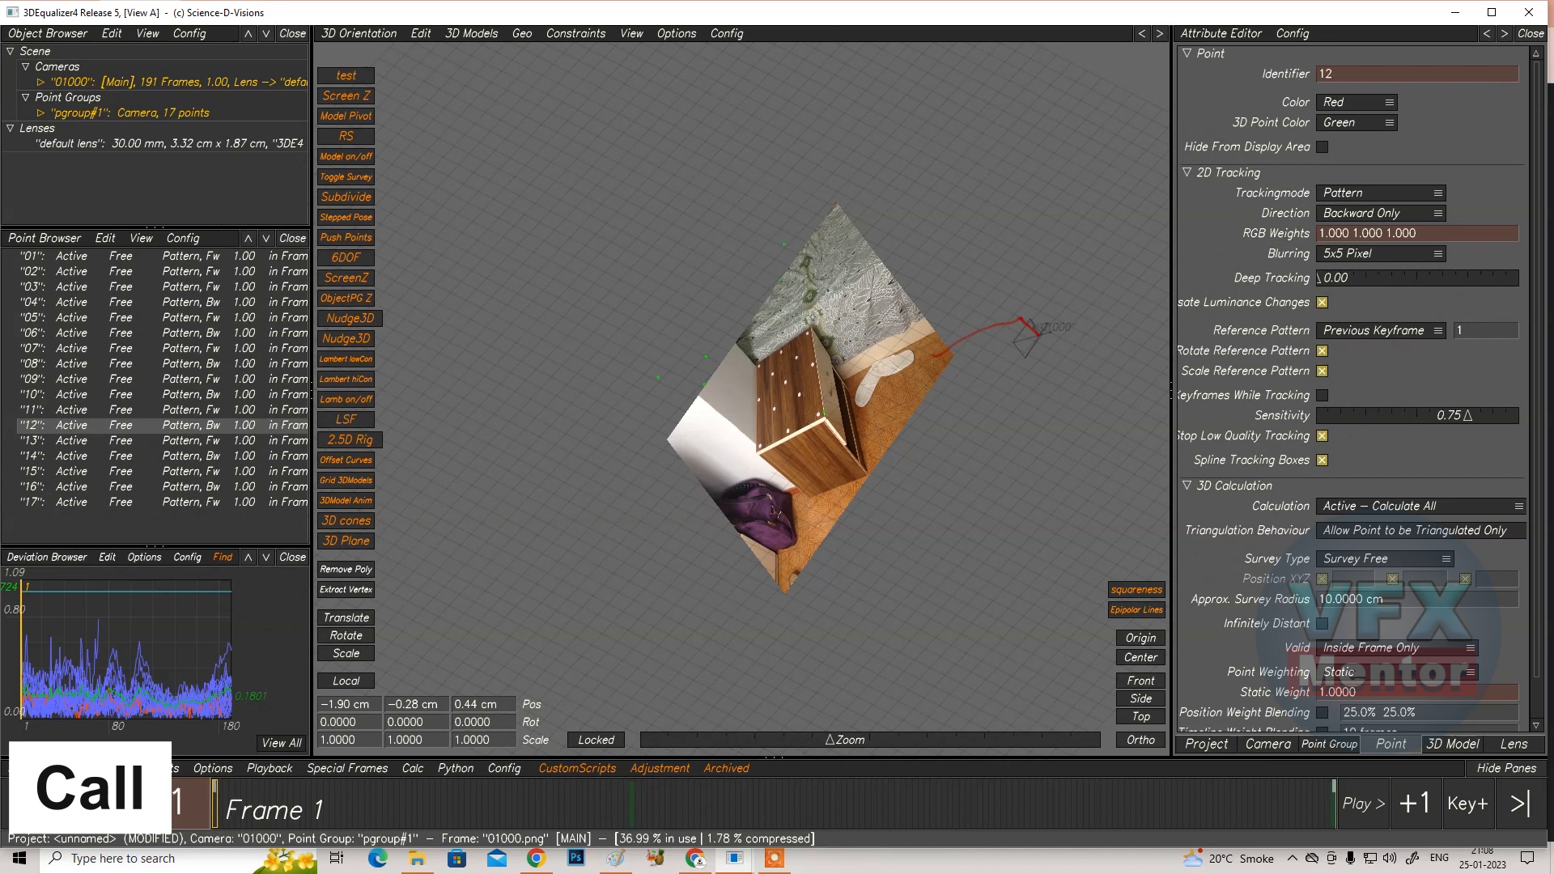
Open the Parameter Adjustment window and set the default lens's Focal Length to Adjust
left_click(81, 769)
left_click(133, 687)
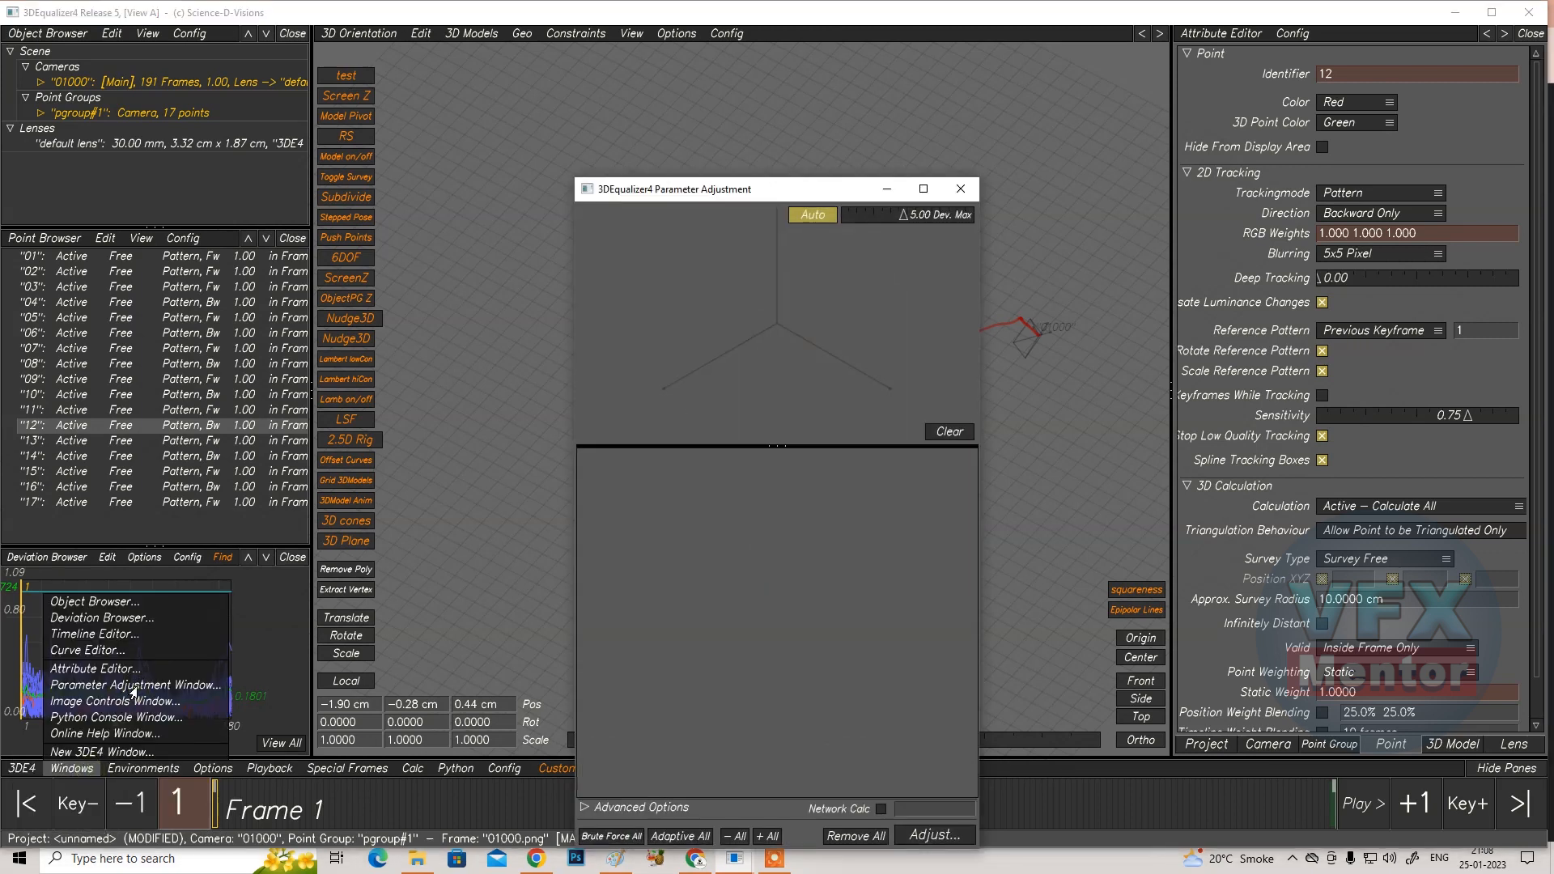
left_click_drag(762, 190, 777, 130)
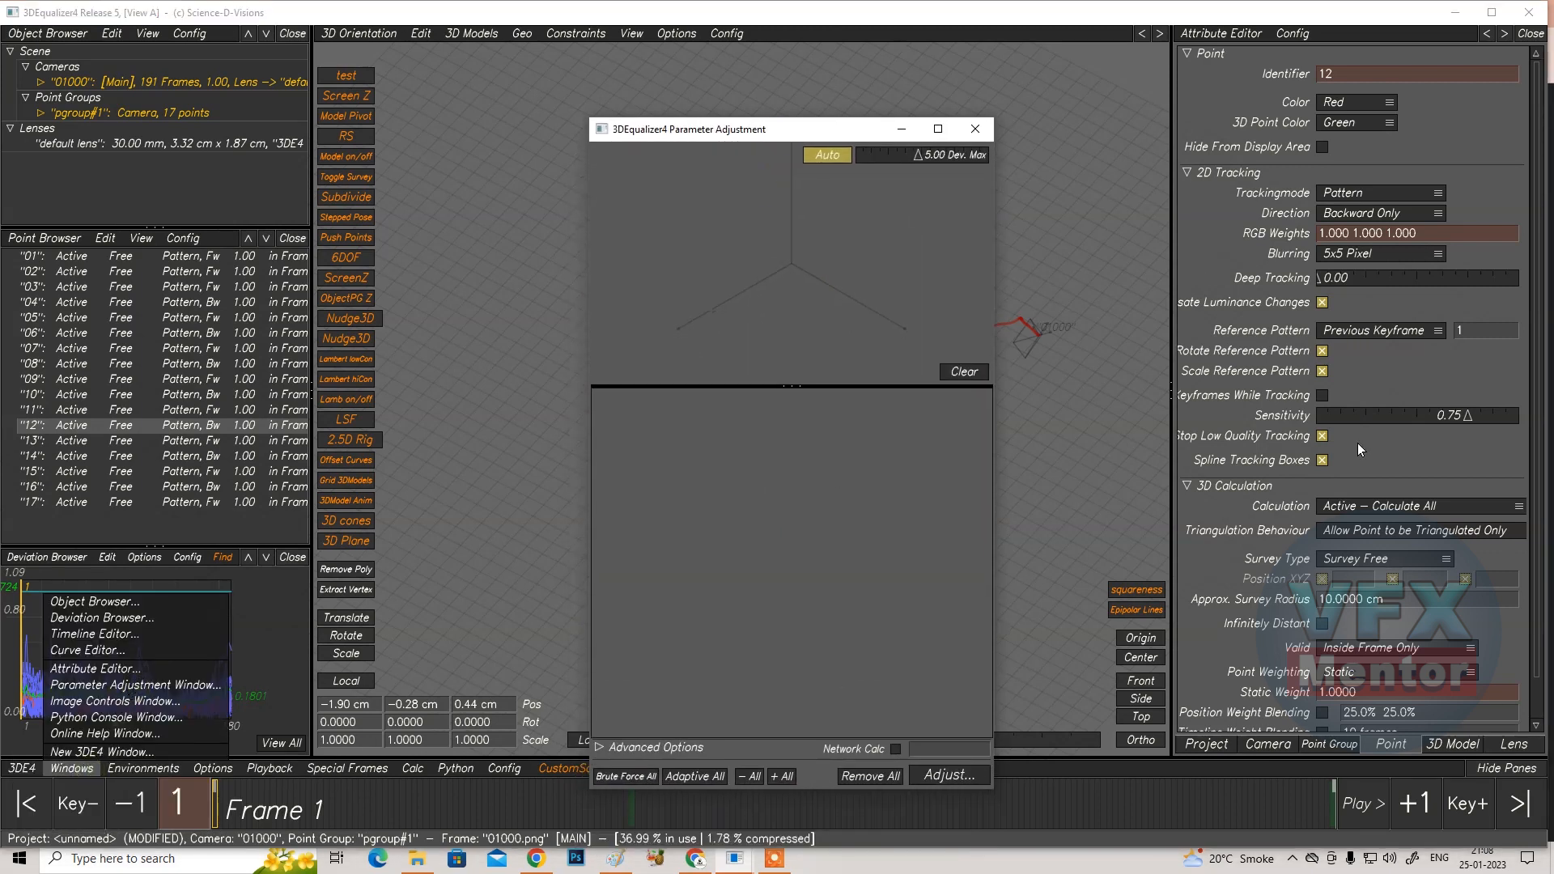
left_click(1509, 740)
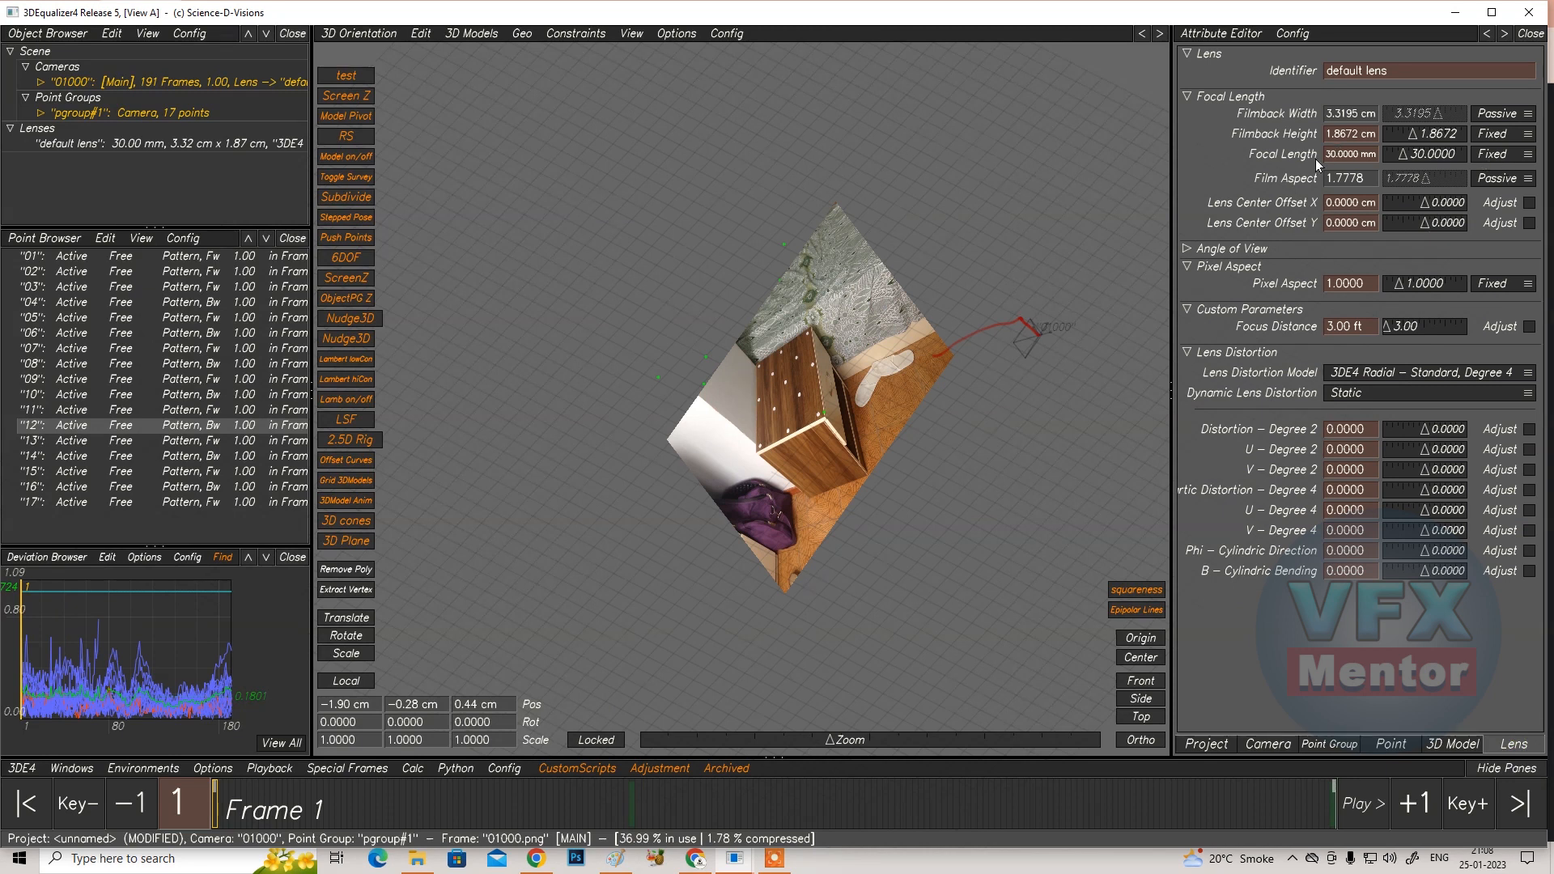
left_click(1526, 154)
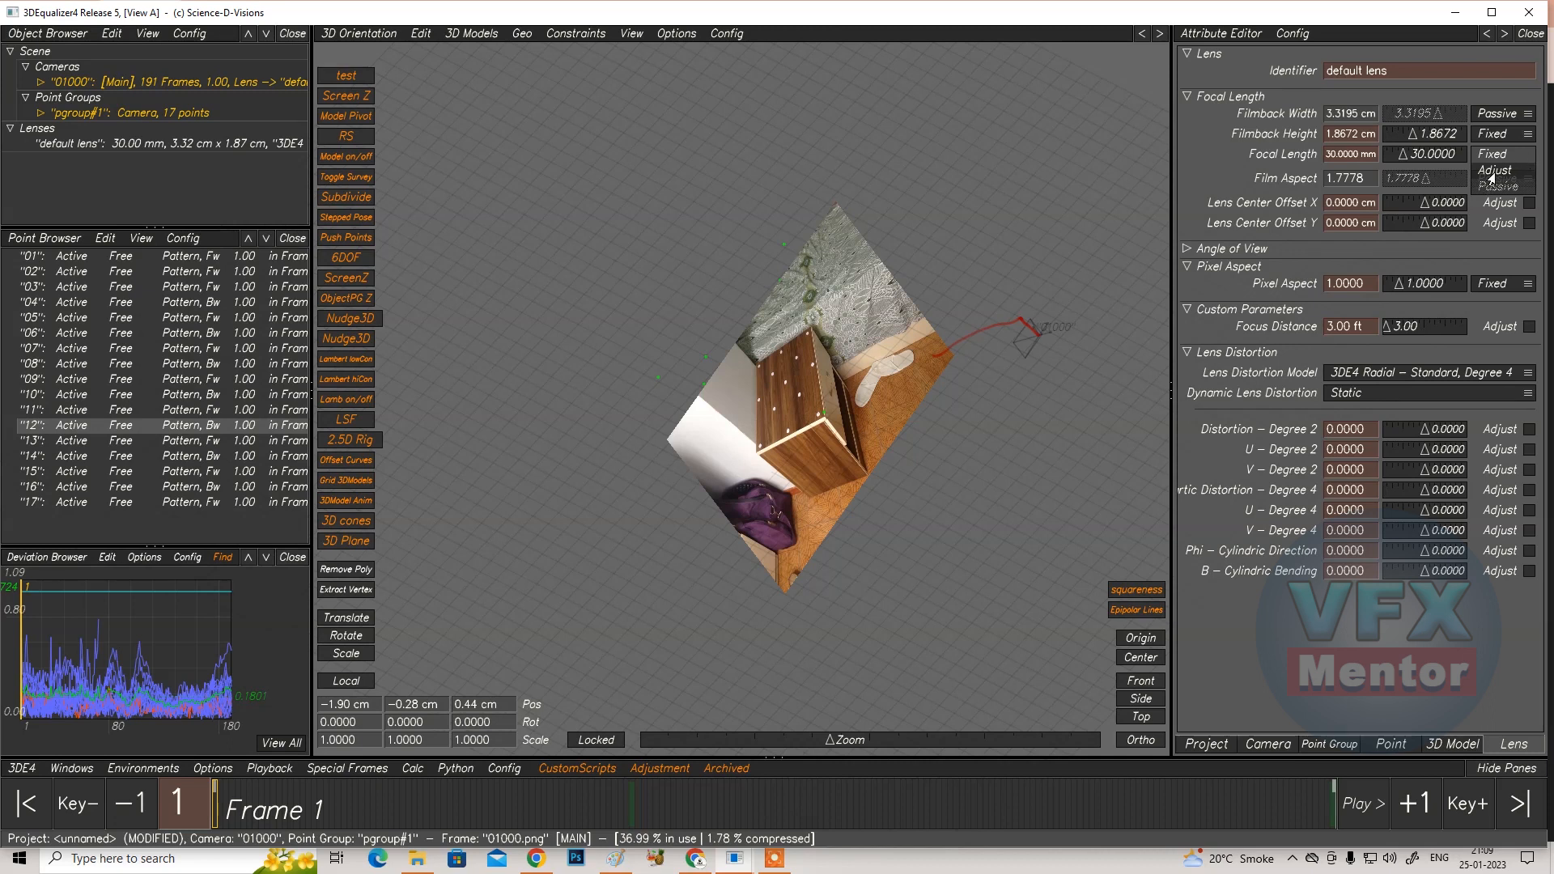
left_click(1494, 172)
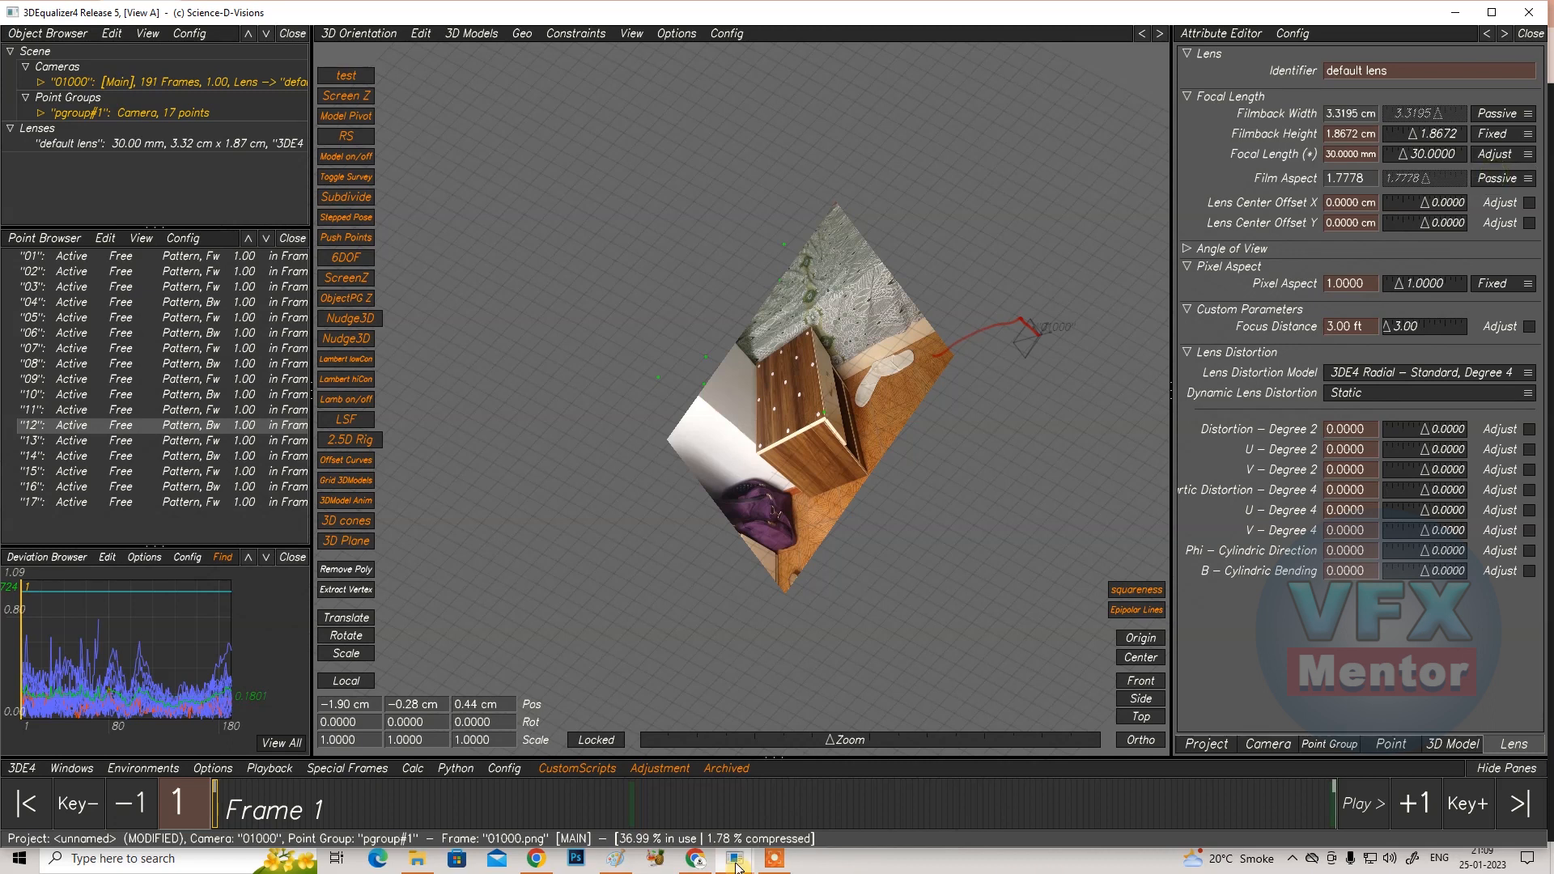
Run an Adaptive adjustment of the focal length, transfer the best parameters to the project, and close the Parameter Adjustment window
mouse_move(734, 858)
left_click(780, 789)
left_click(959, 374)
left_click_drag(753, 132, 743, 72)
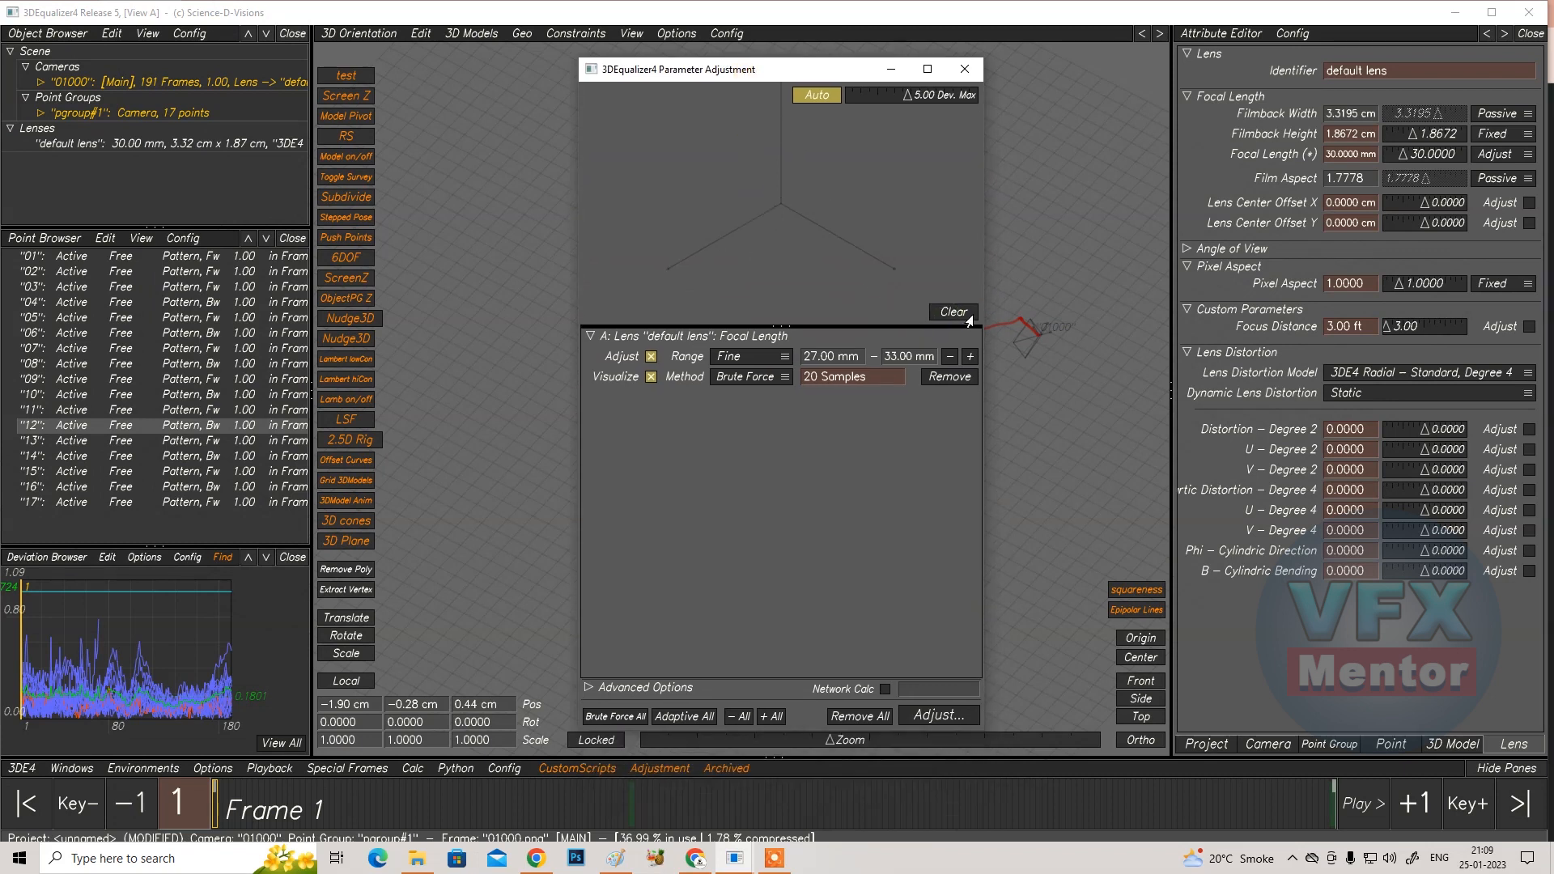
left_click(684, 717)
left_click(937, 716)
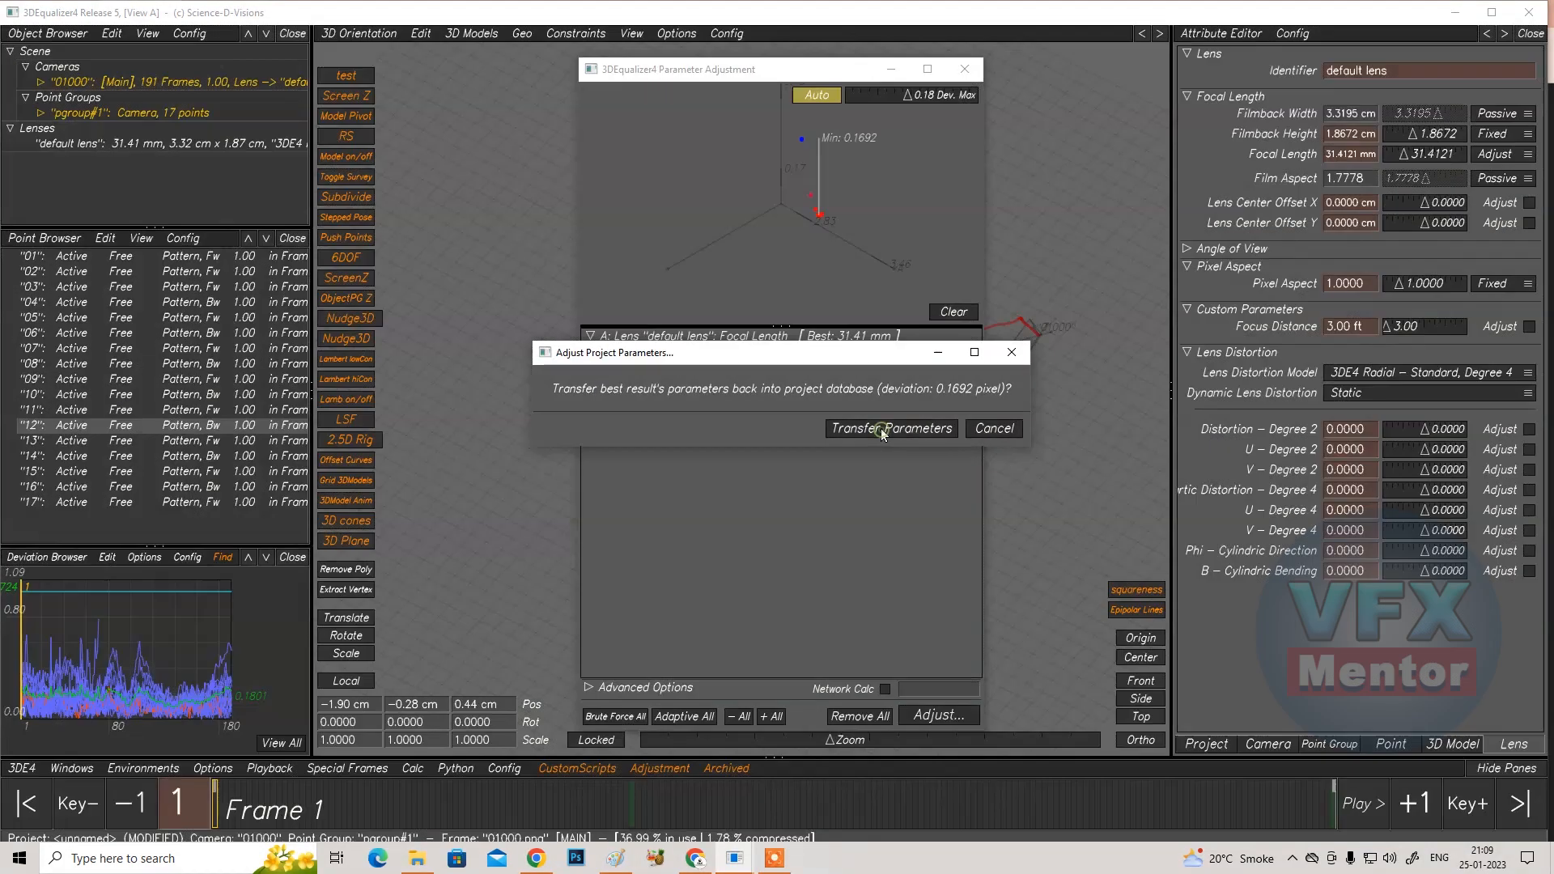
left_click(890, 429)
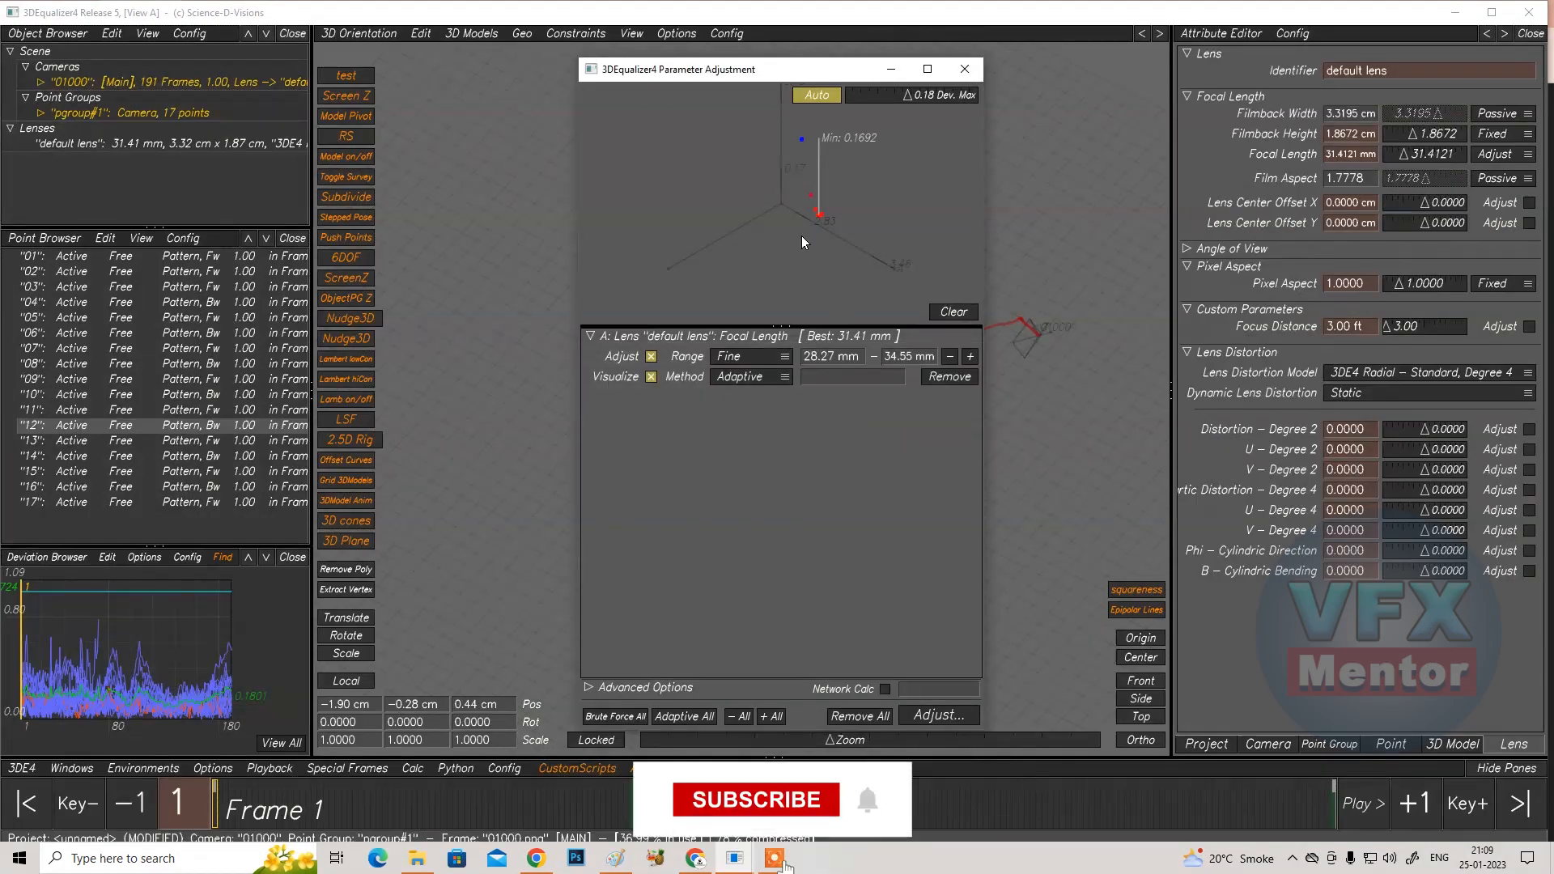
left_click(963, 71)
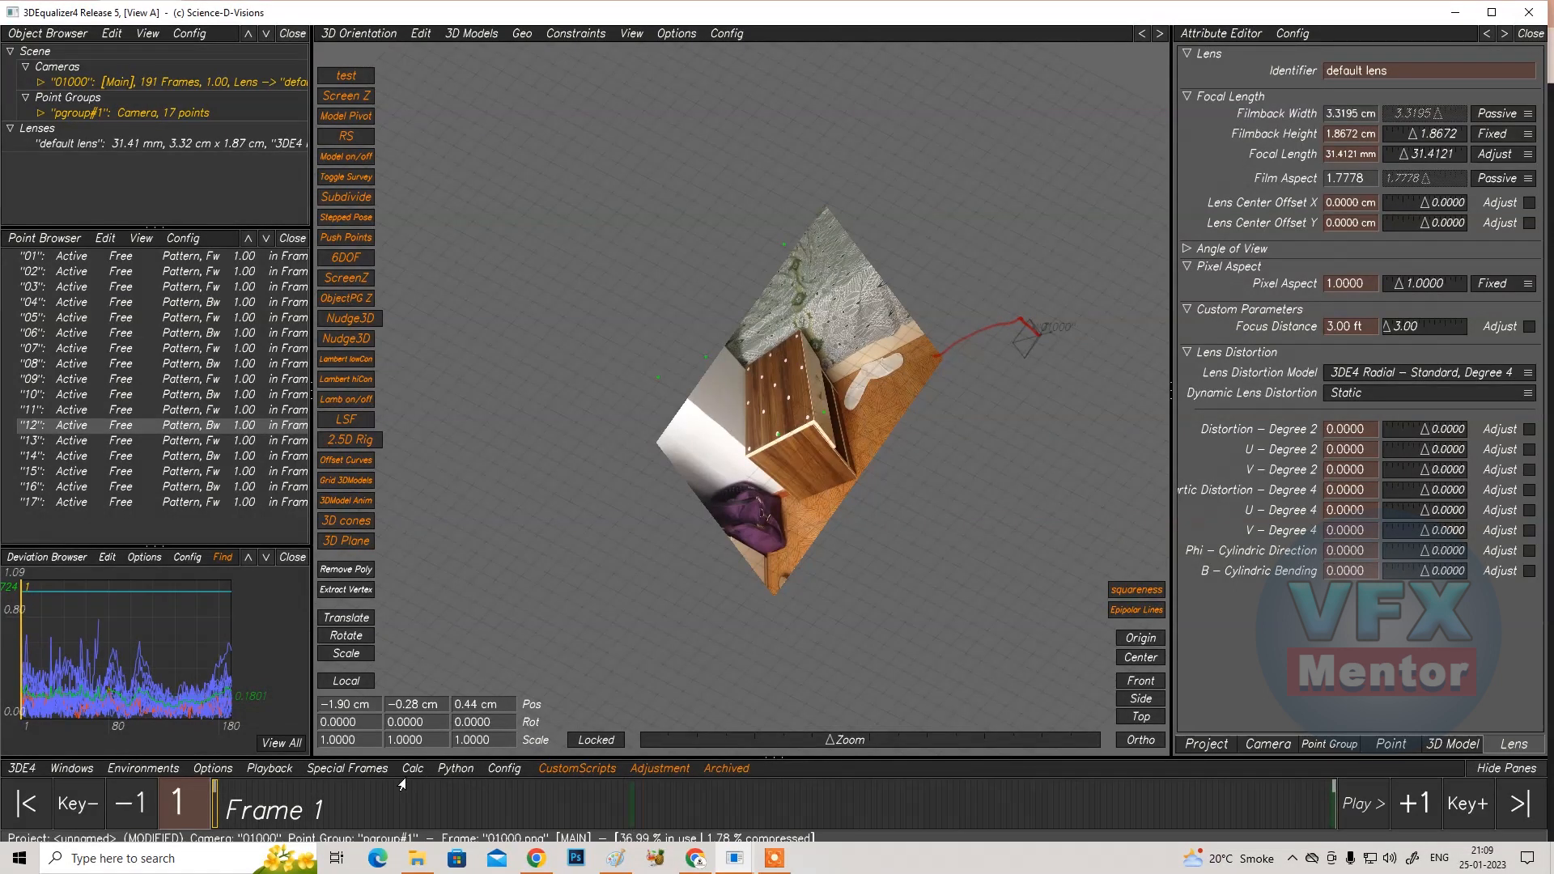
Recalculate everything from scratch with the adjusted focal length, and inspect the resulting points and camera path from several angles
middle_click_drag(939, 402, 808, 391)
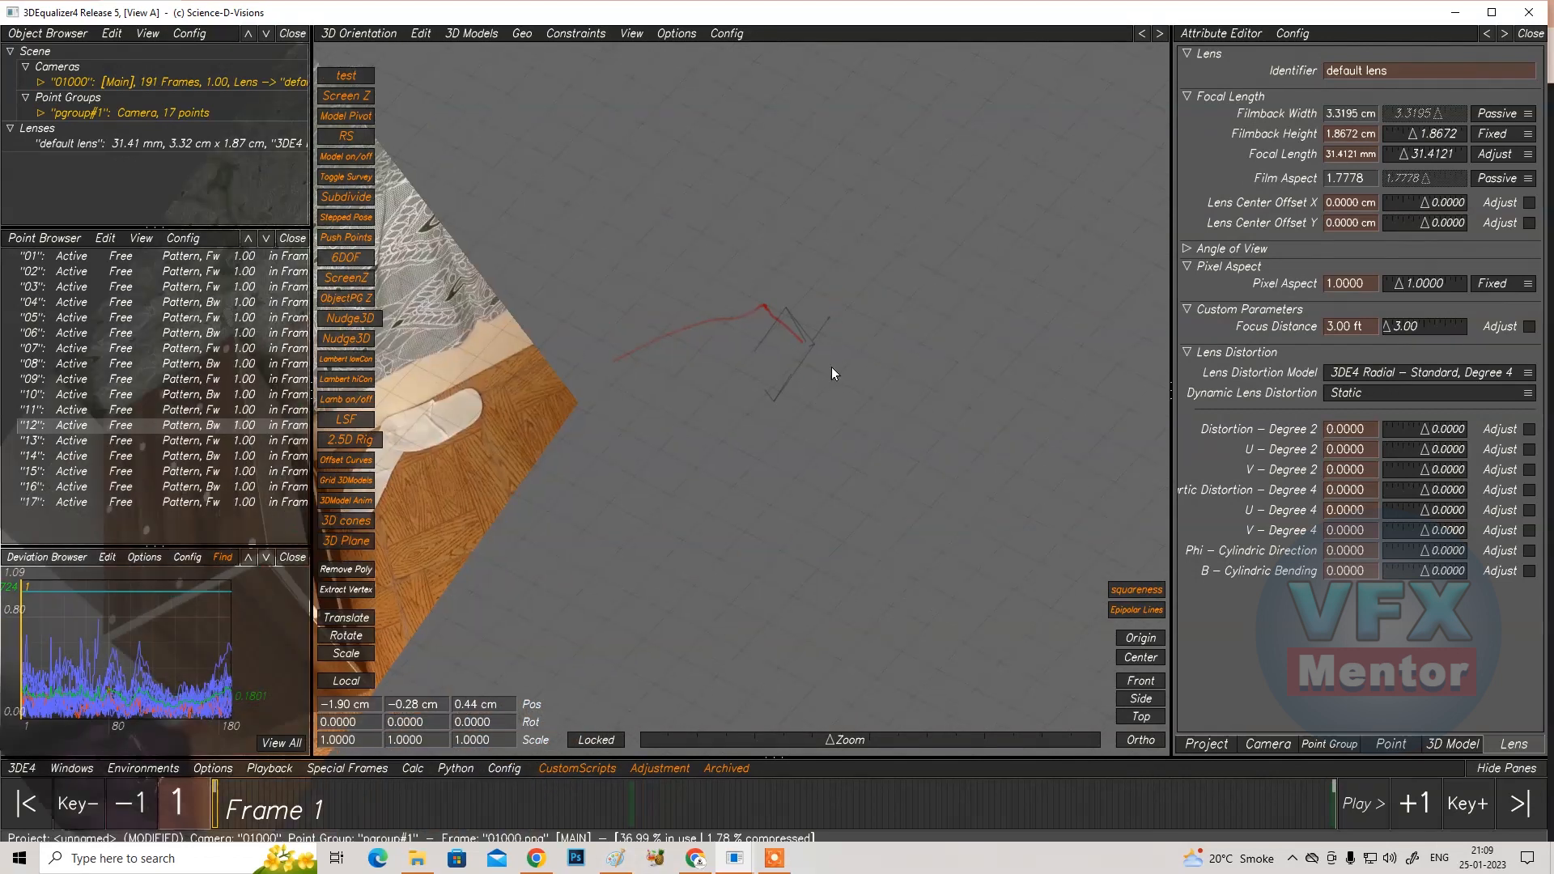
middle_click_drag(764, 493, 611, 759)
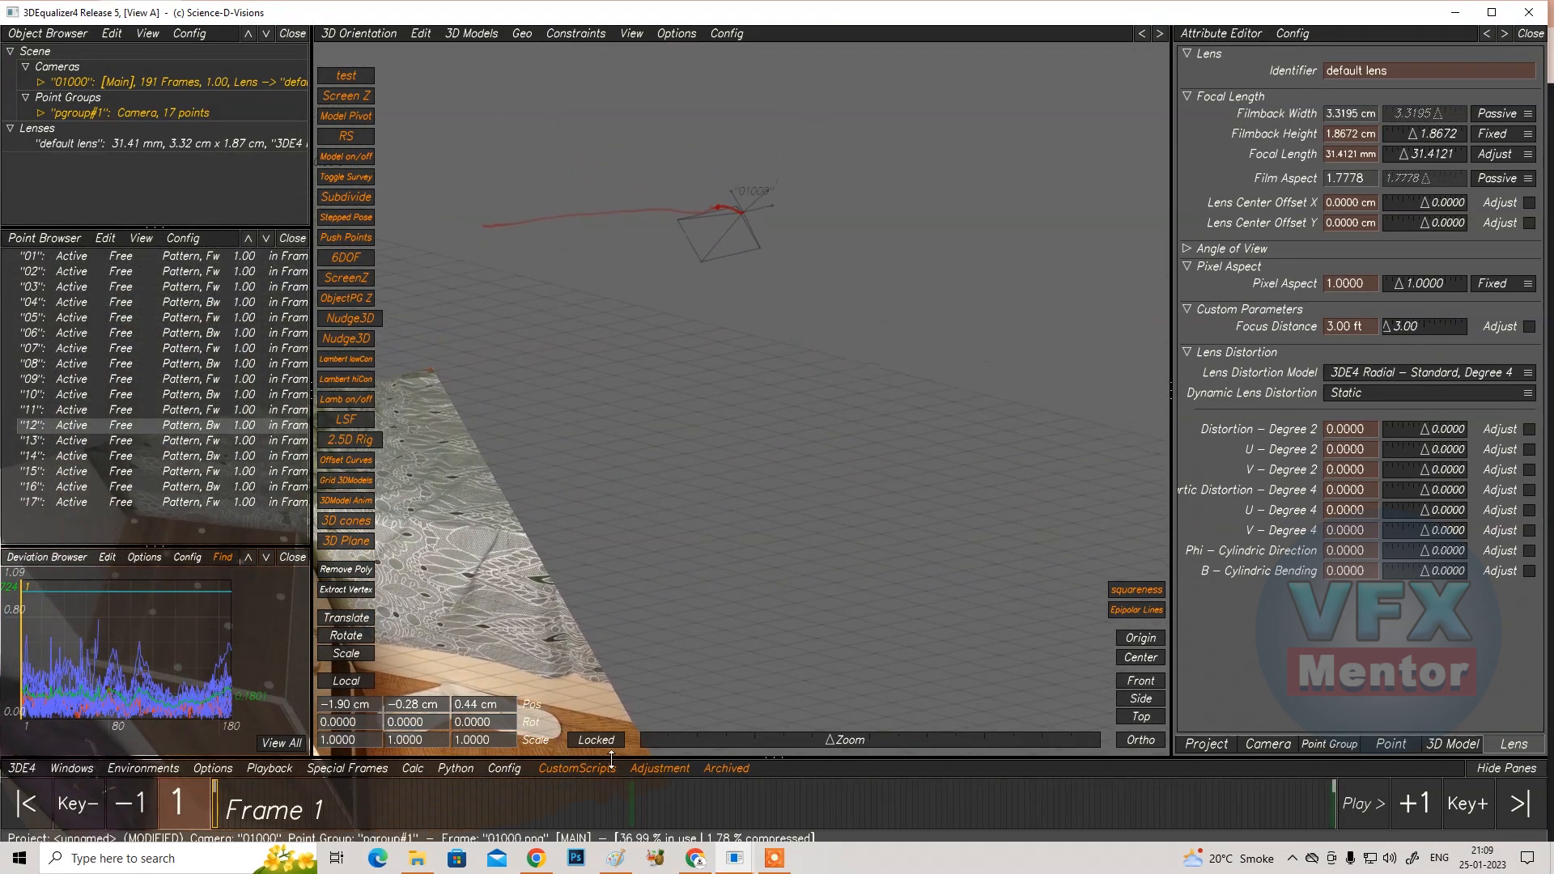
left_click(416, 769)
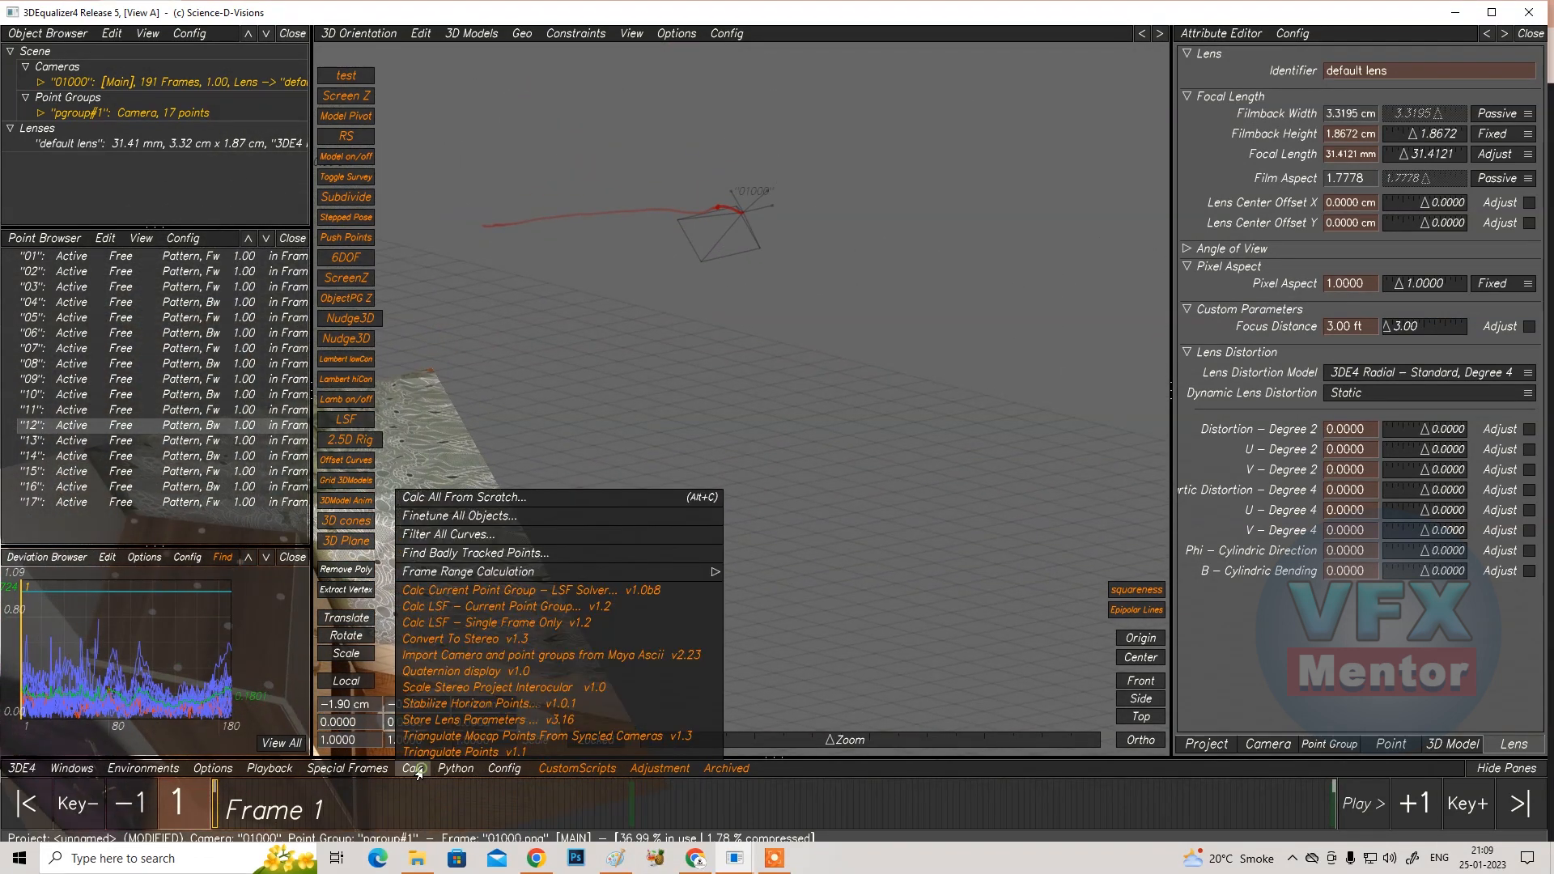
left_click(456, 498)
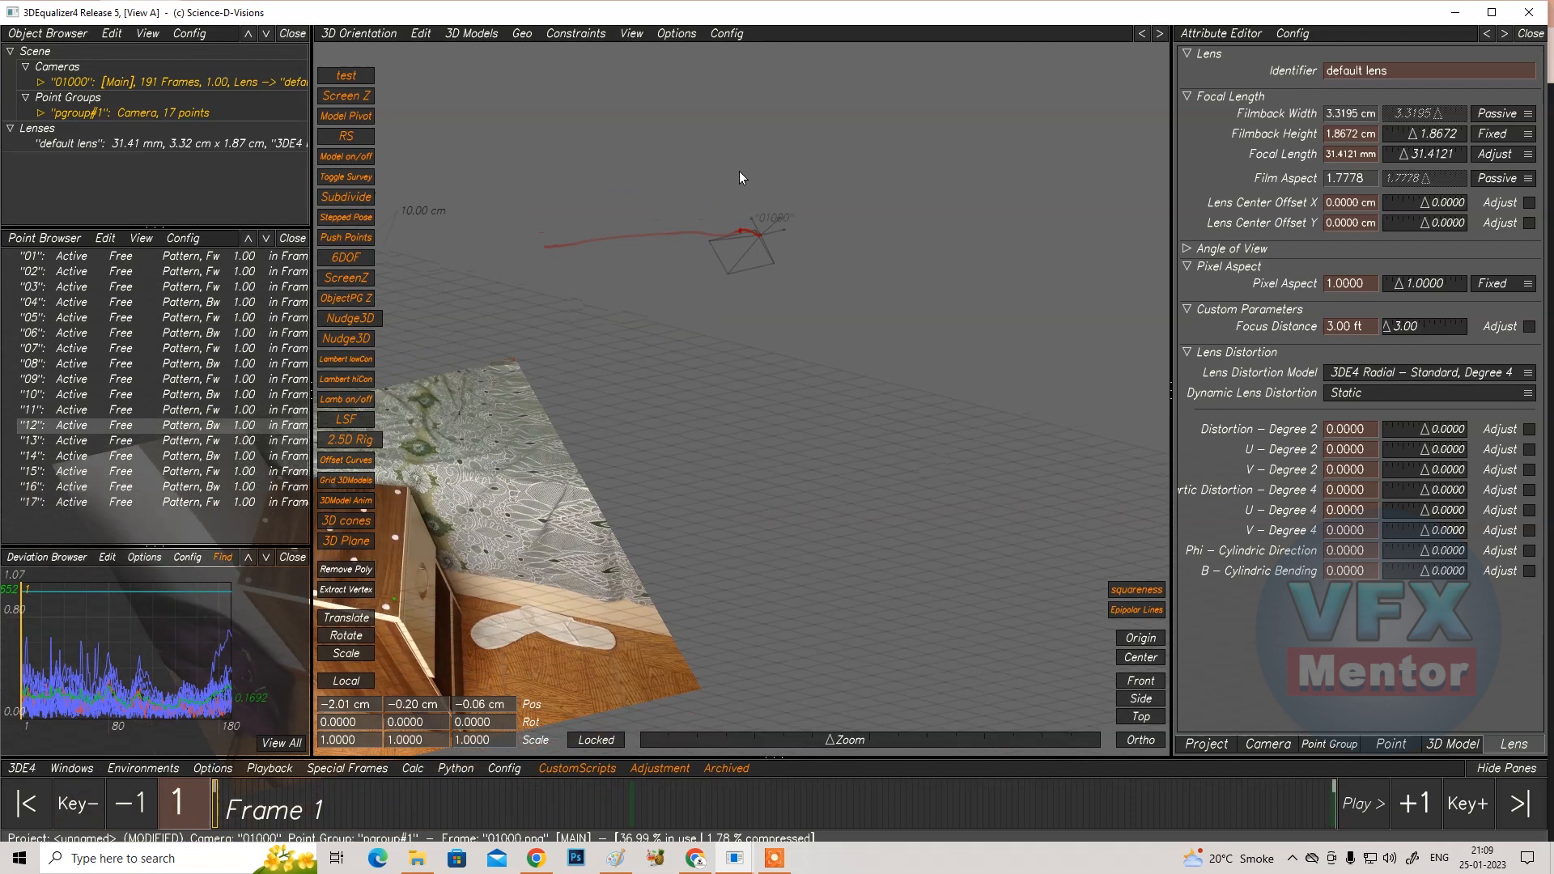
left_click_drag(780, 183, 780, 461, "alt")
scroll(780, 461, "down", 5)
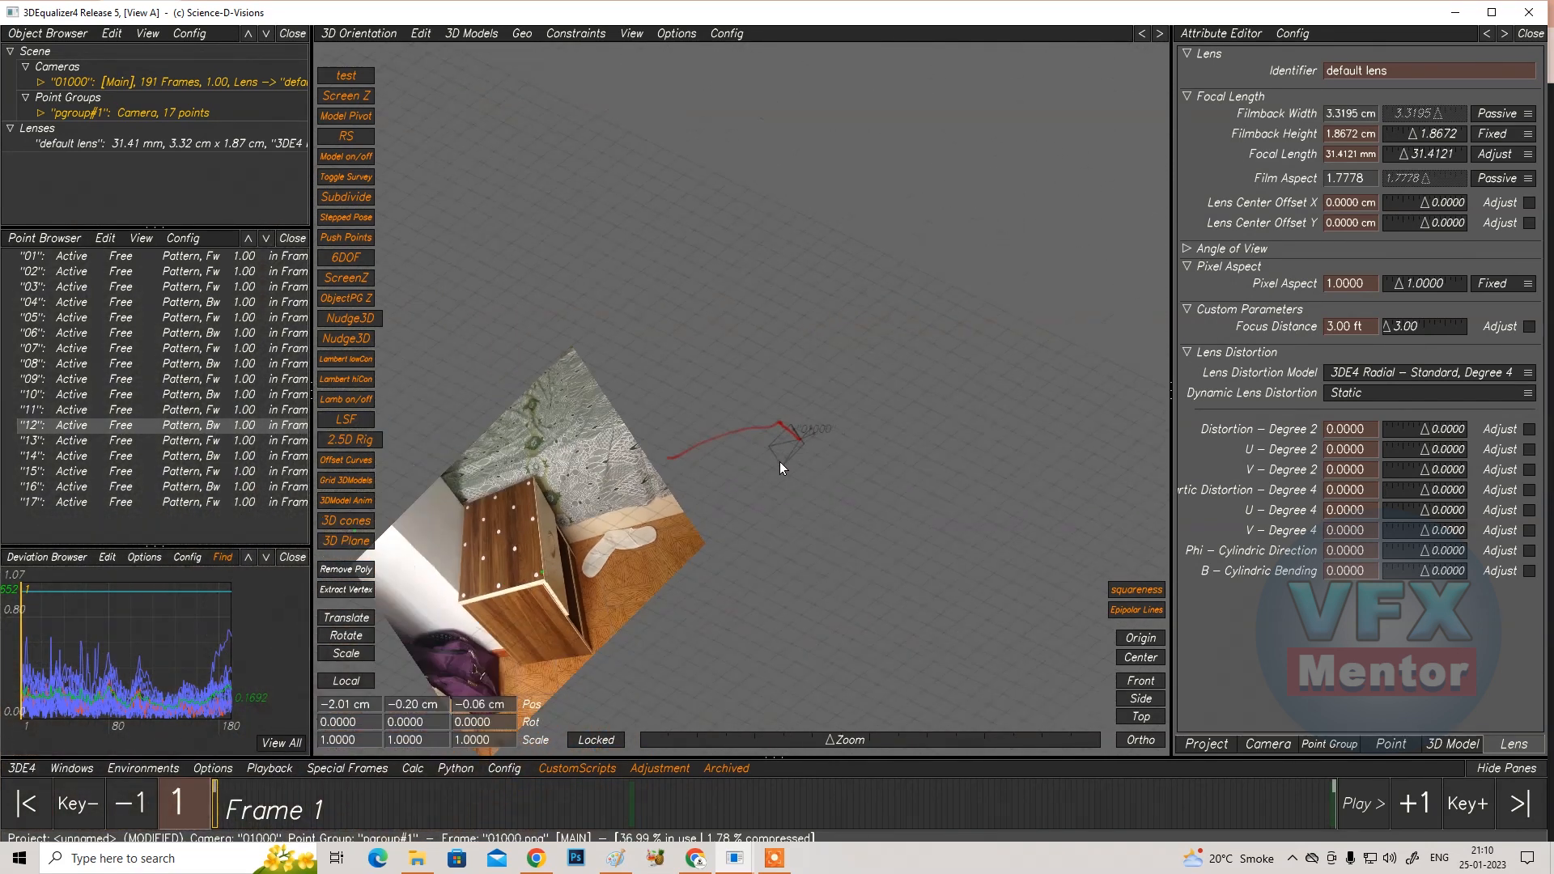
middle_click_drag(599, 459, 749, 306, "alt")
left_click_drag(663, 426, 677, 304, "alt")
Select all thirteen tracked points on the cabinet top in the Lineup view
left_click(362, 39)
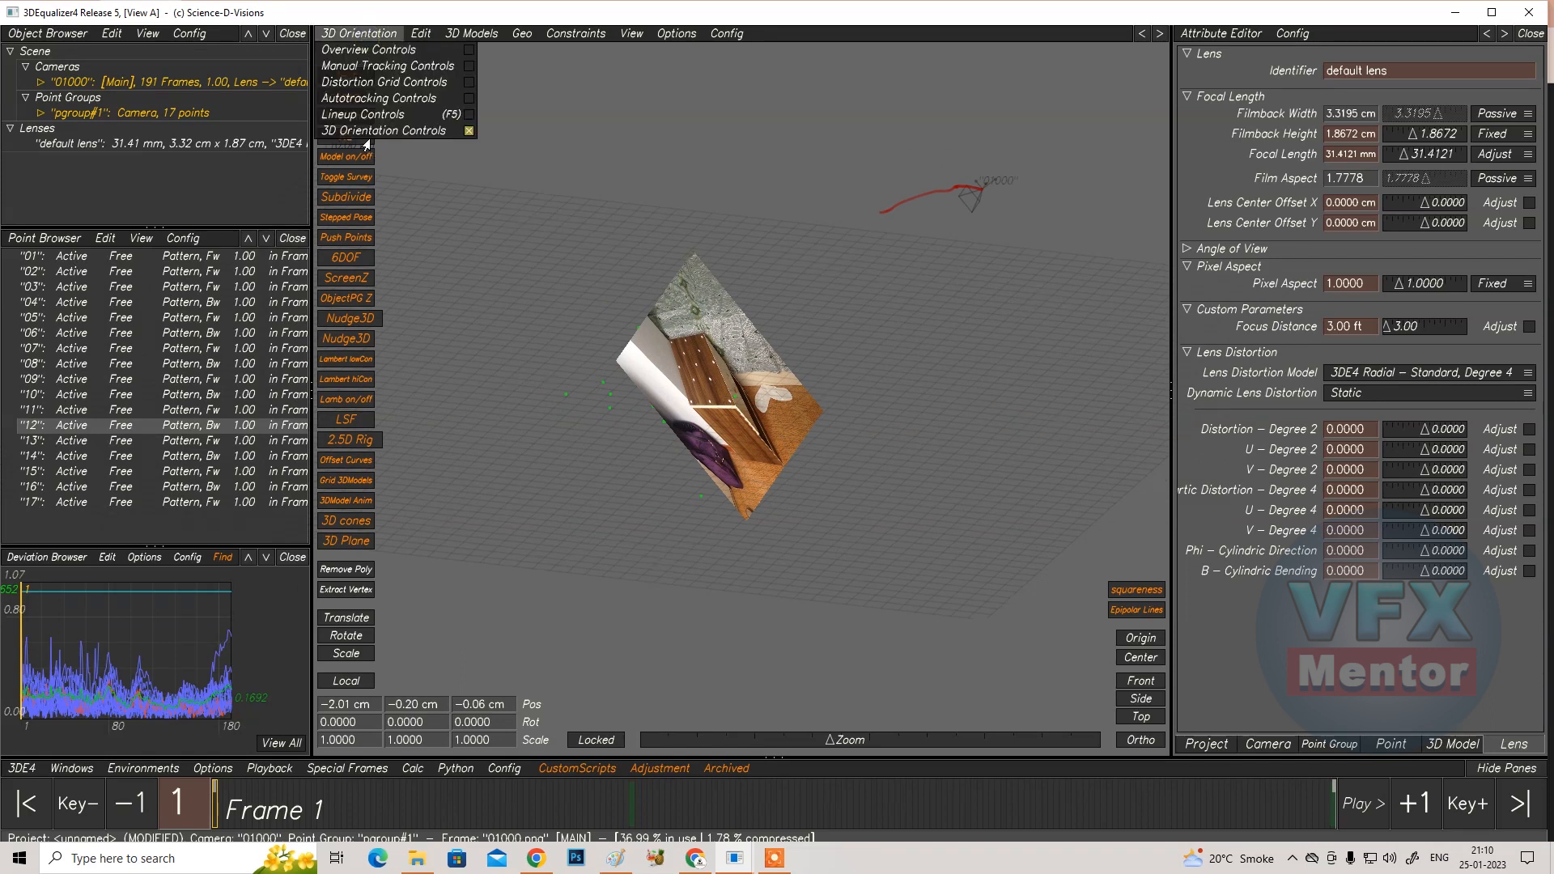
left_click(366, 119)
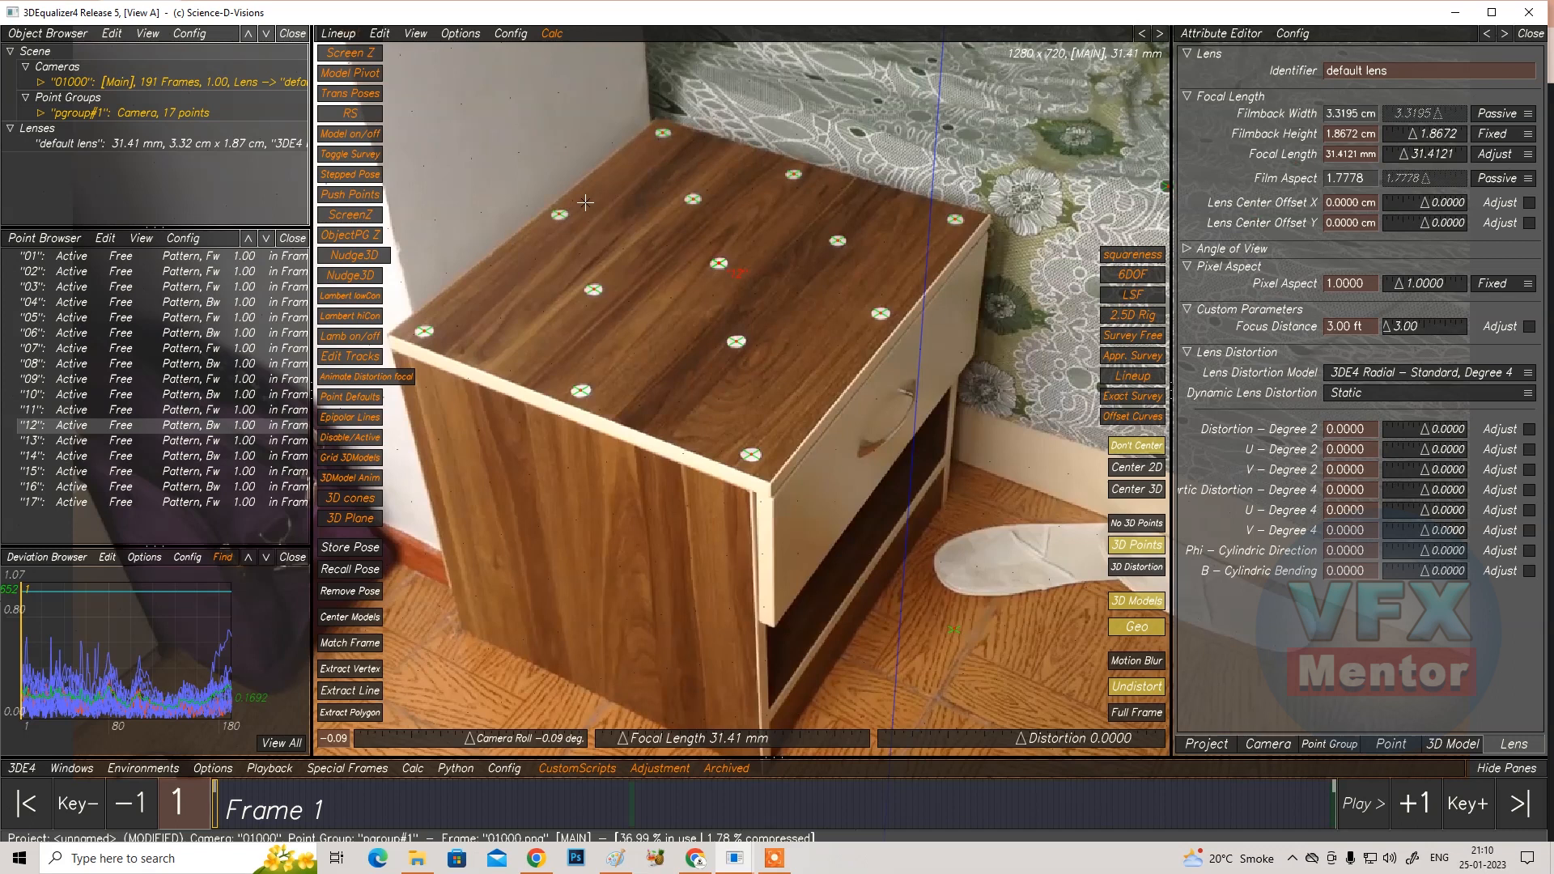
left_click(560, 215, "ctrl")
left_click(424, 331, "ctrl")
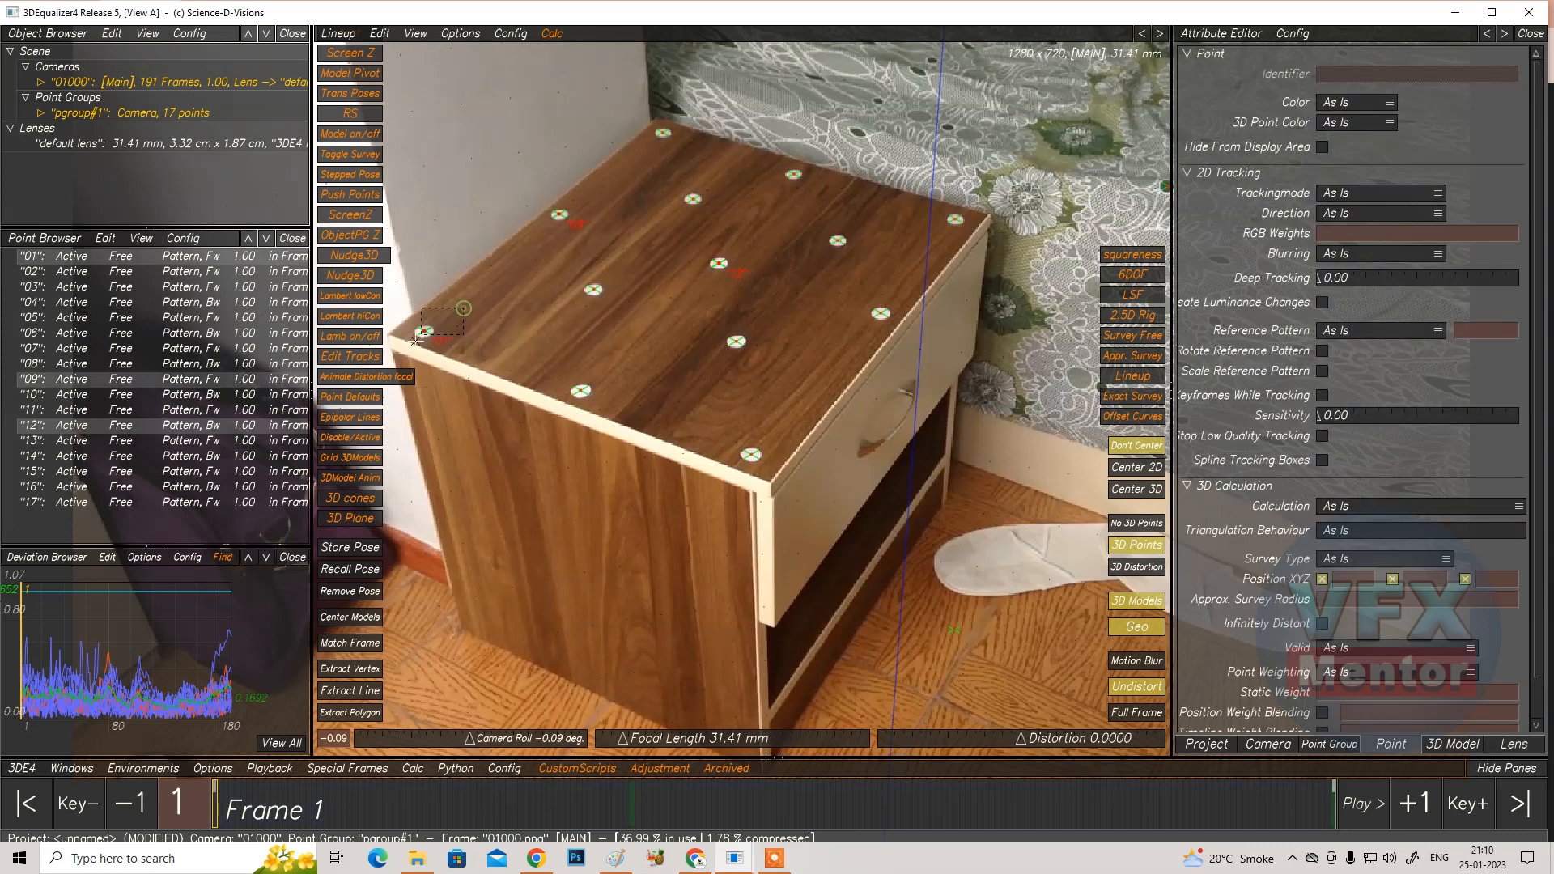
left_click(582, 391, "ctrl")
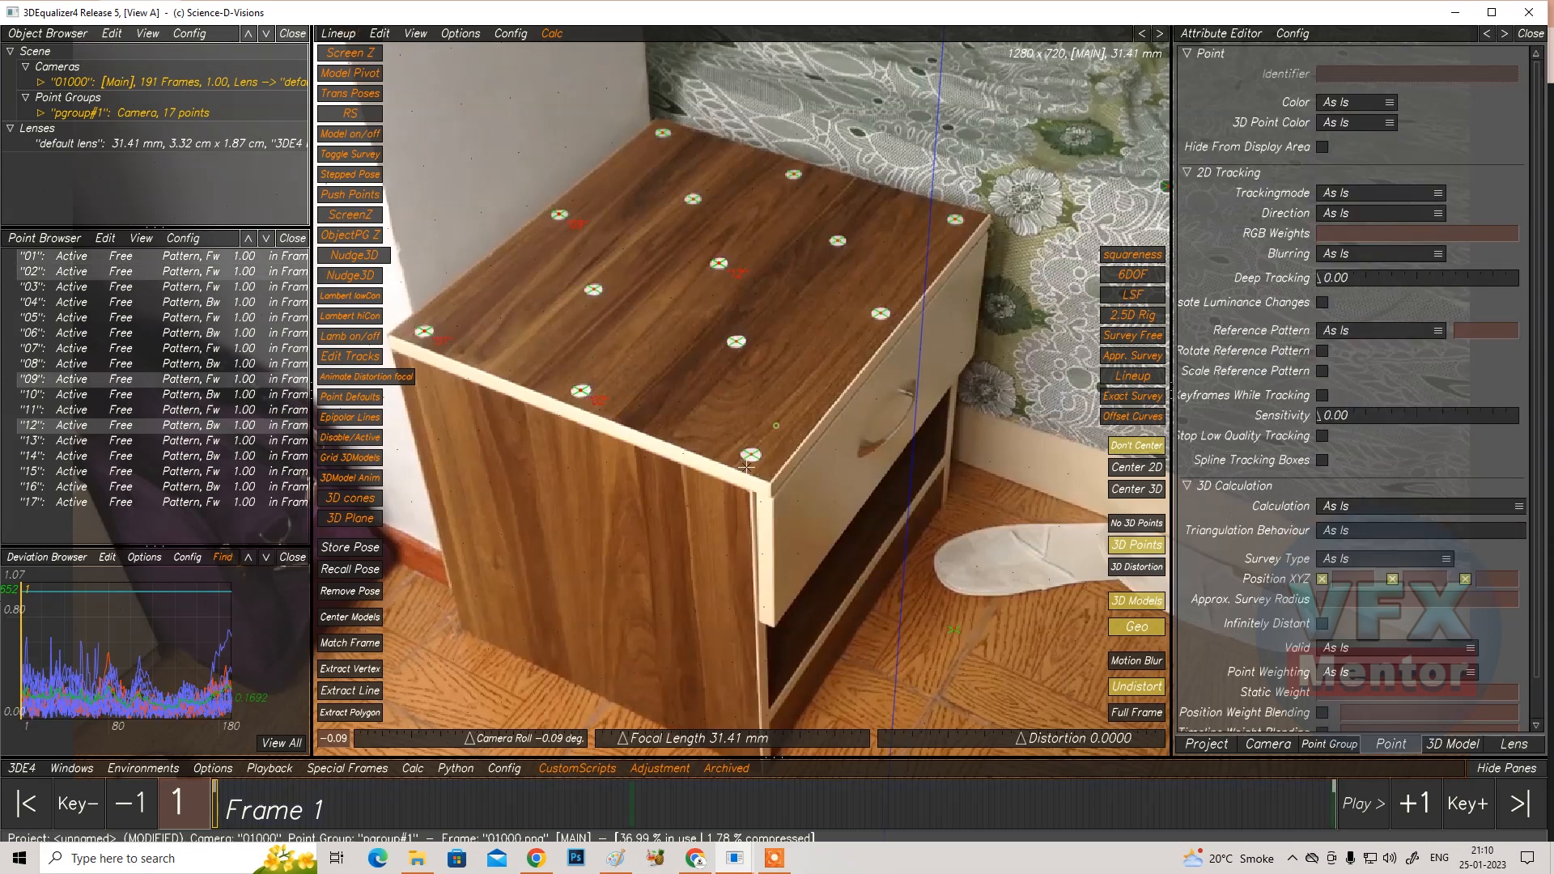
left_click(746, 465, "ctrl")
left_click(945, 232, "ctrl")
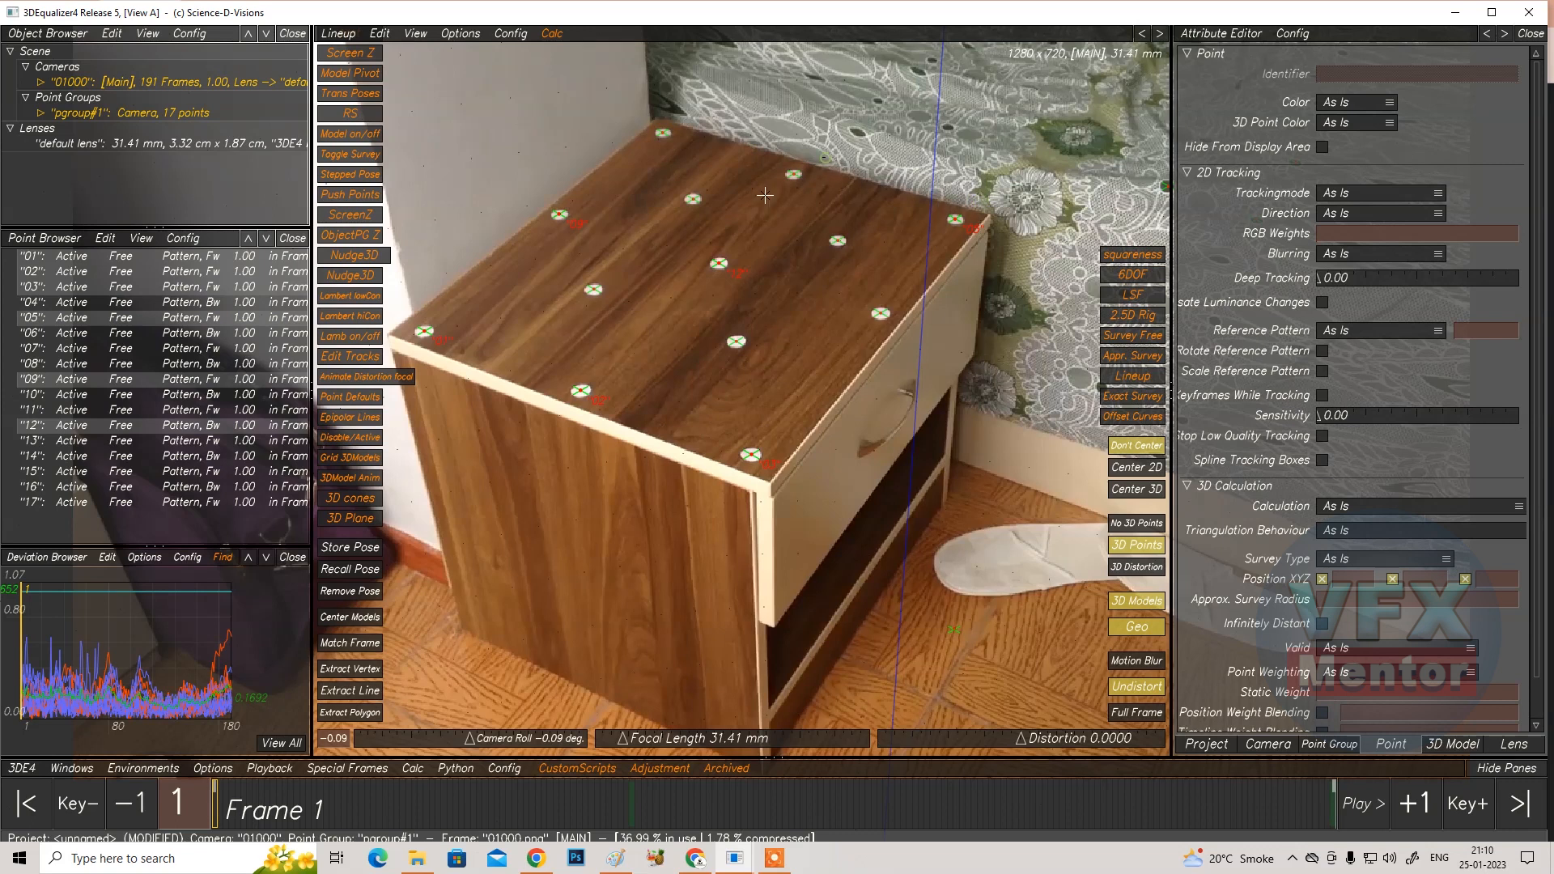
left_click(793, 174, "ctrl")
left_click(663, 133, "ctrl")
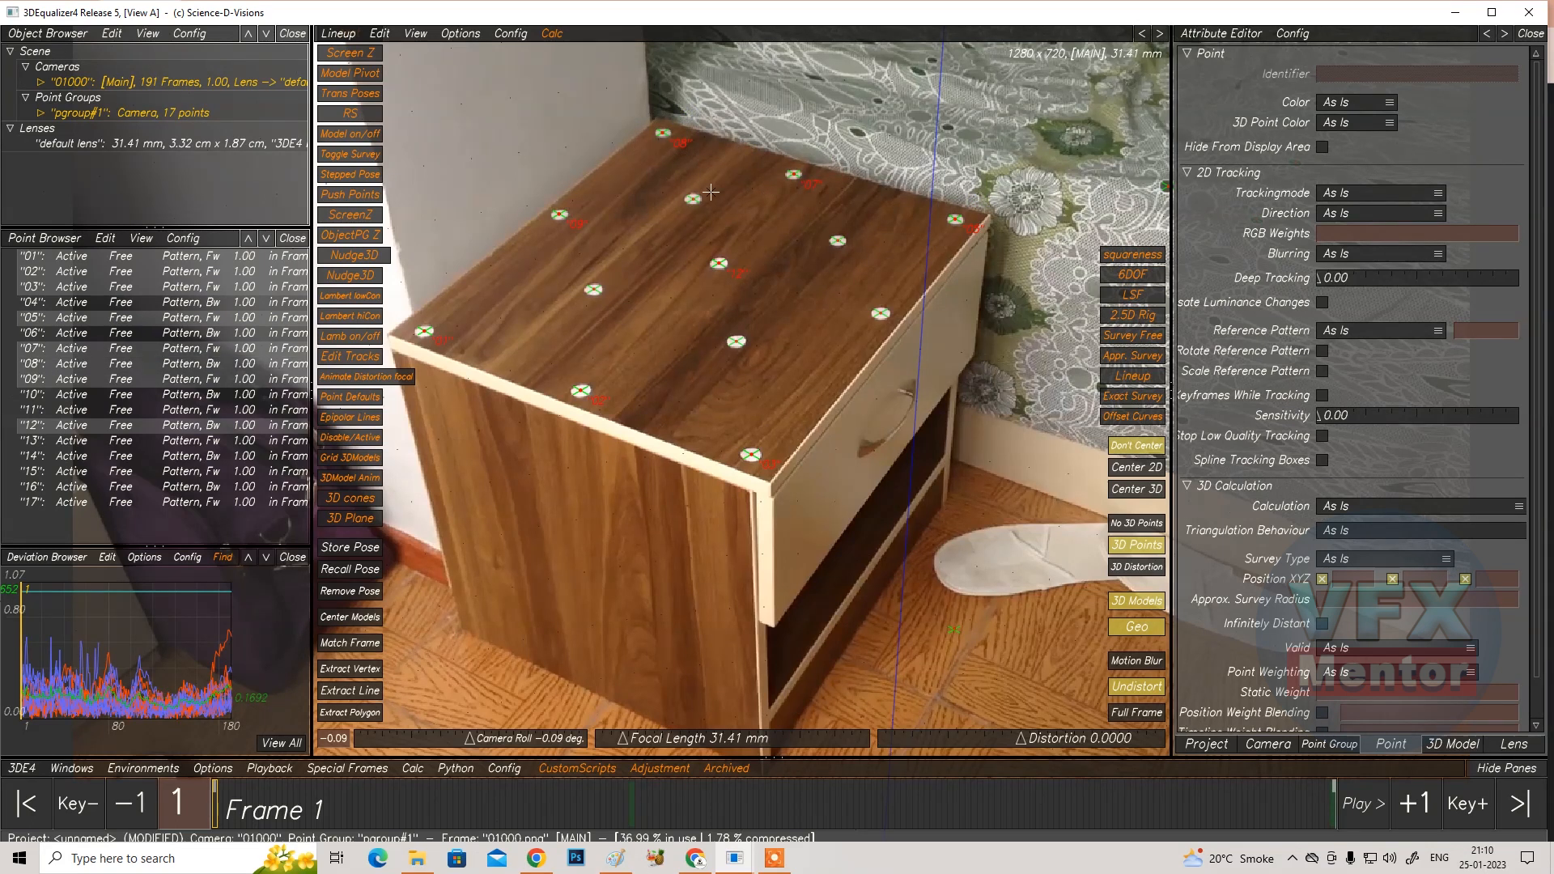
left_click(701, 196, "ctrl")
left_click(600, 286, "ctrl")
left_click(740, 342, "ctrl")
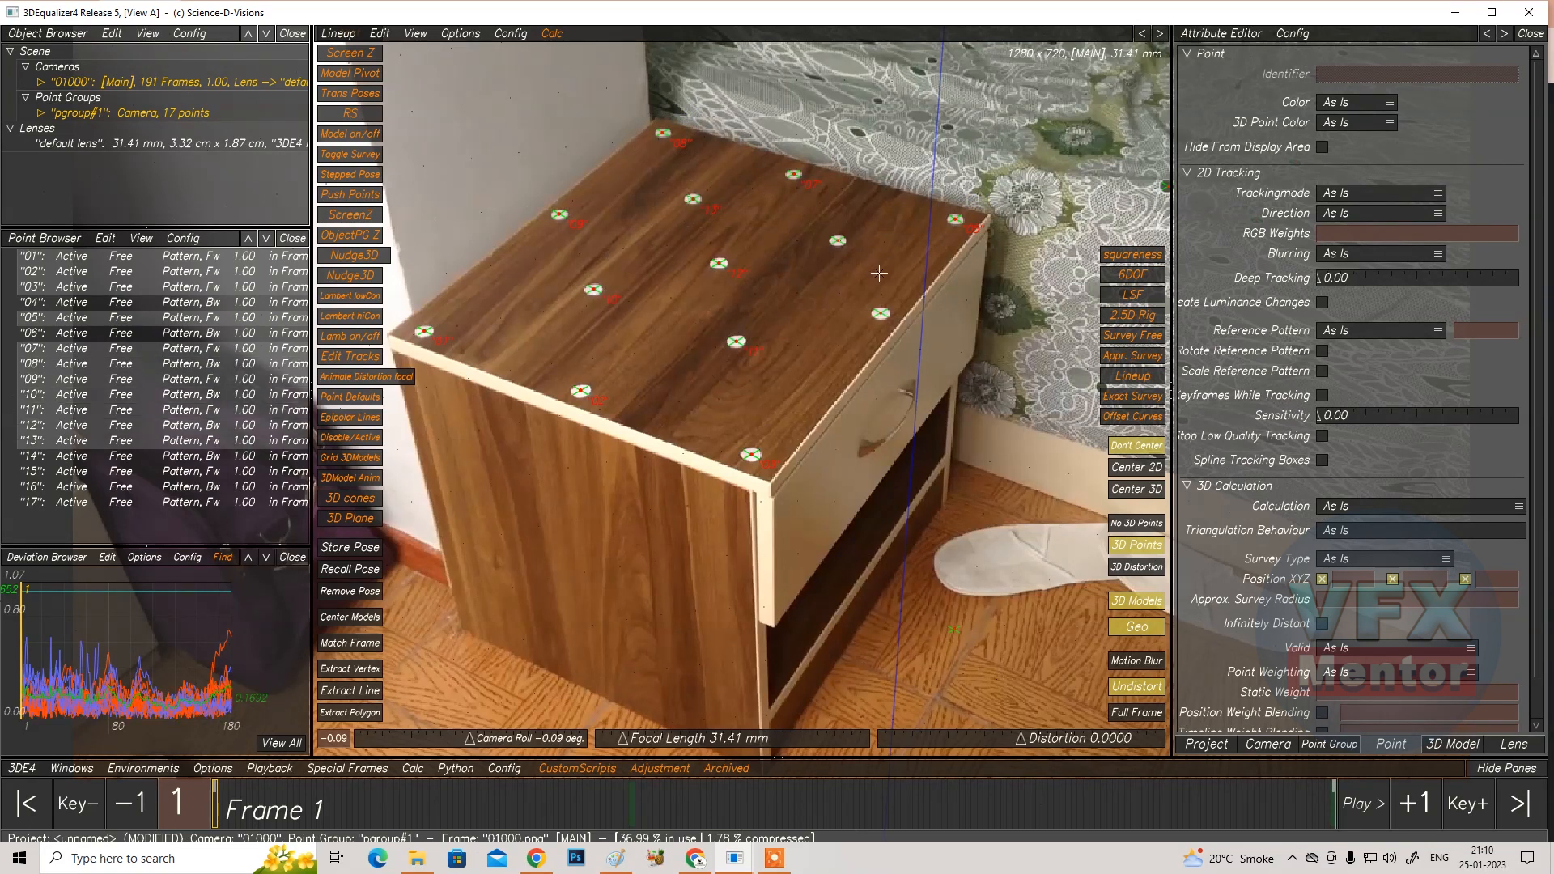
left_click(880, 314, "ctrl")
left_click(838, 241, "ctrl")
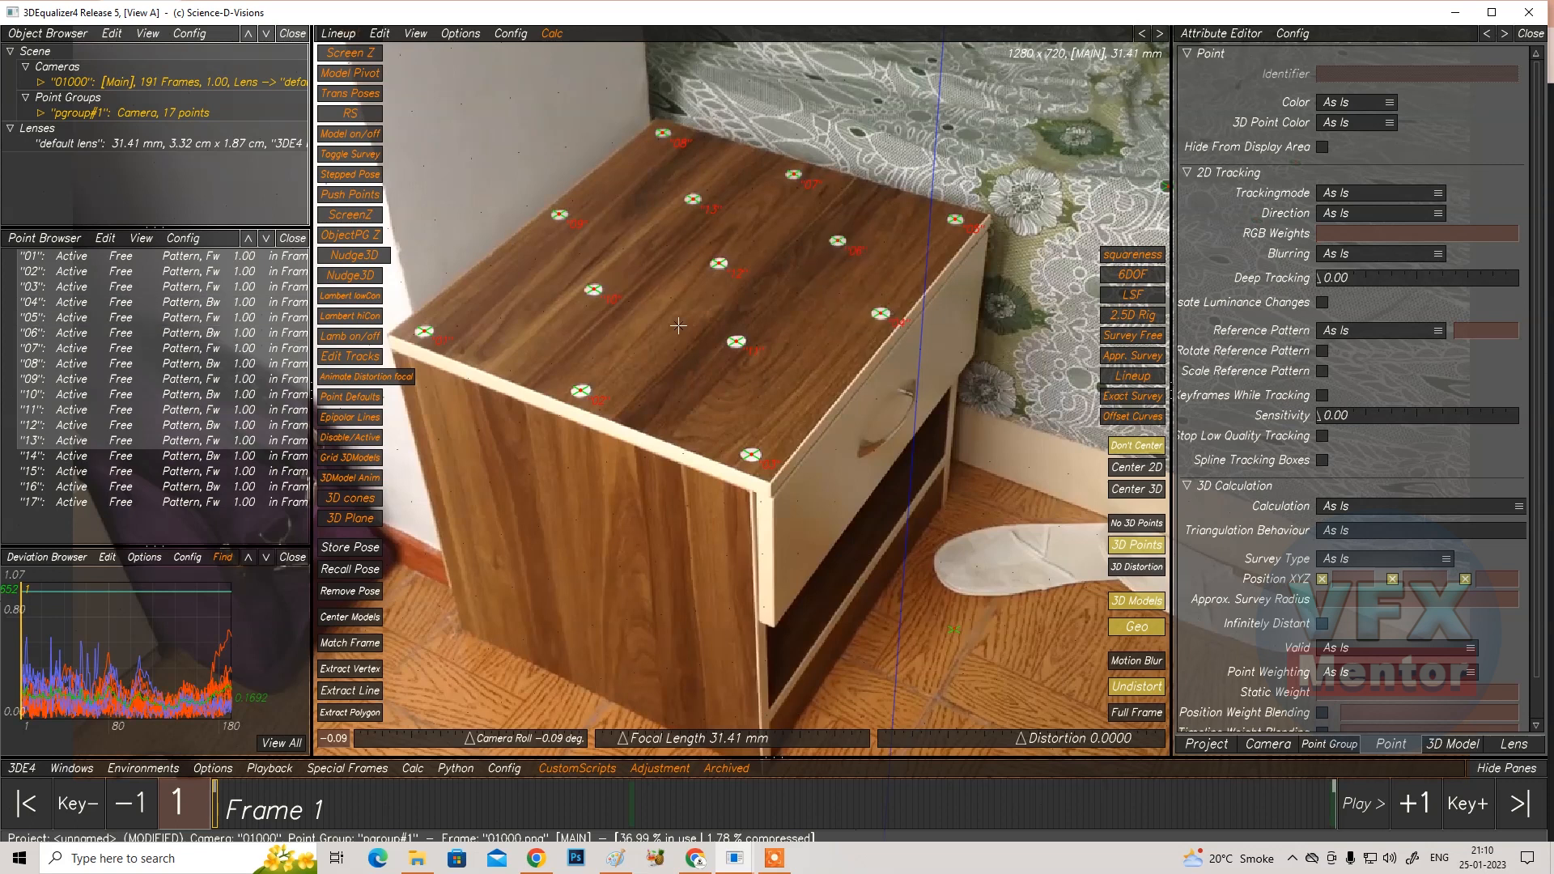
Create a cone 3D model in the 3D Orientation view and inspect it against the ground grid
left_click(334, 33)
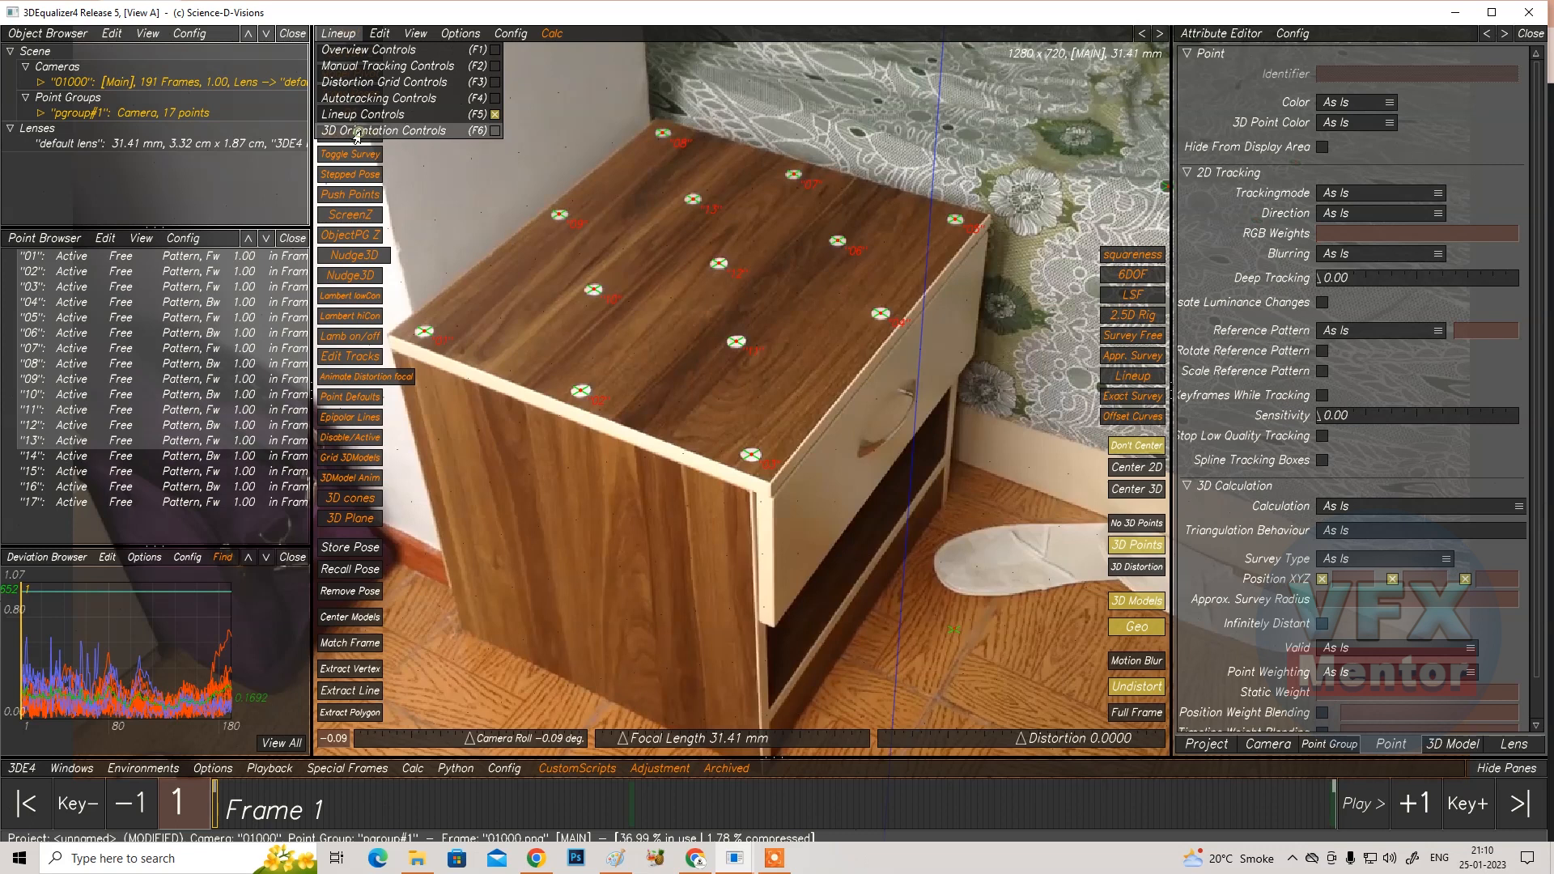
left_click(360, 130)
middle_click_drag(575, 458, 631, 114)
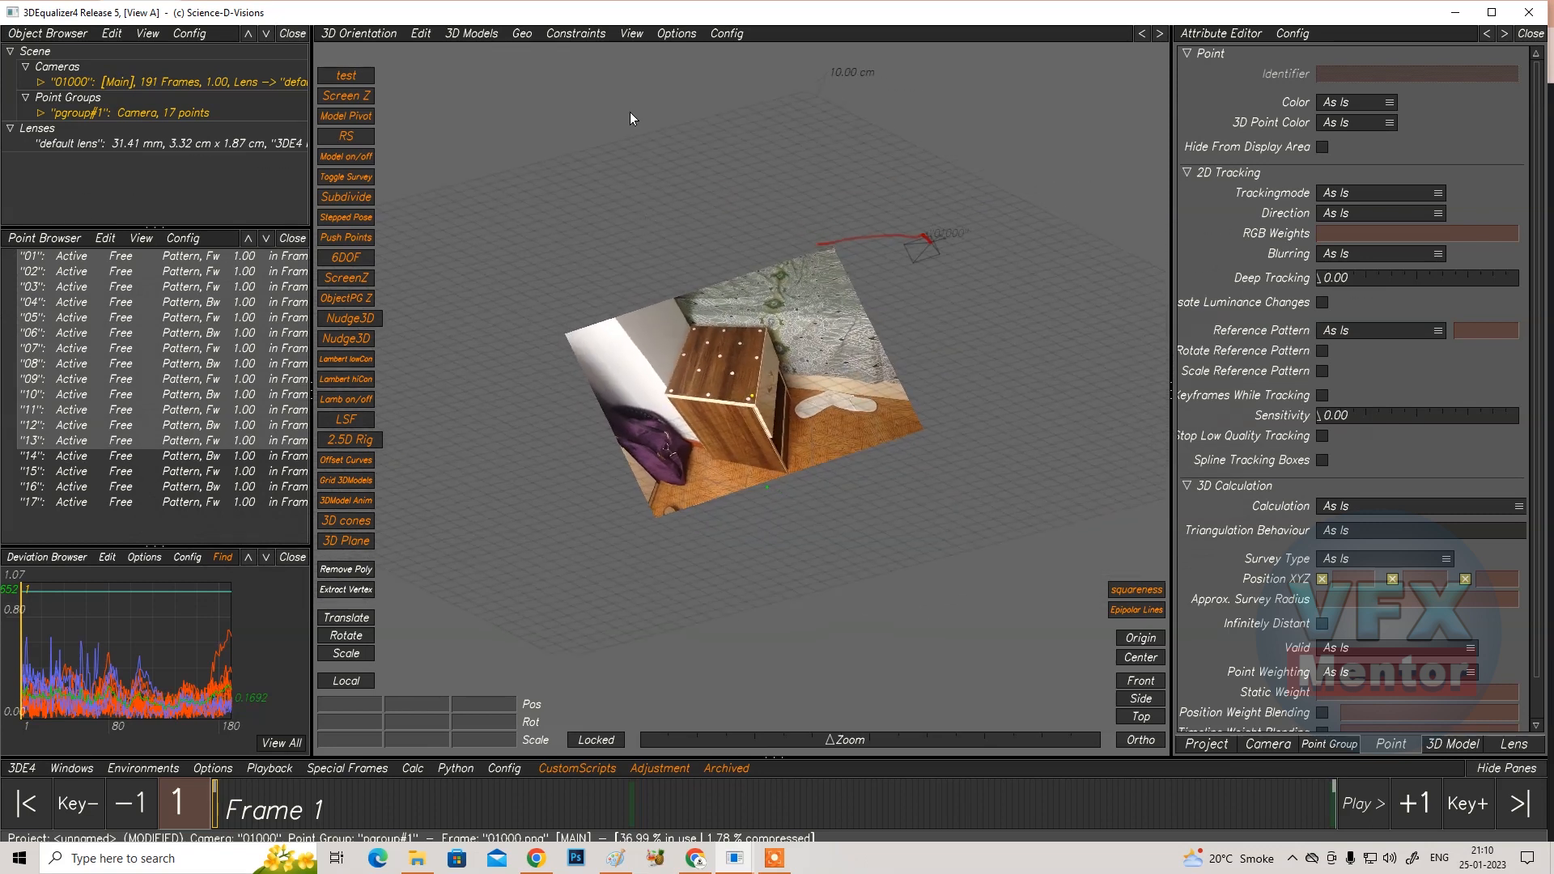
left_click(515, 36)
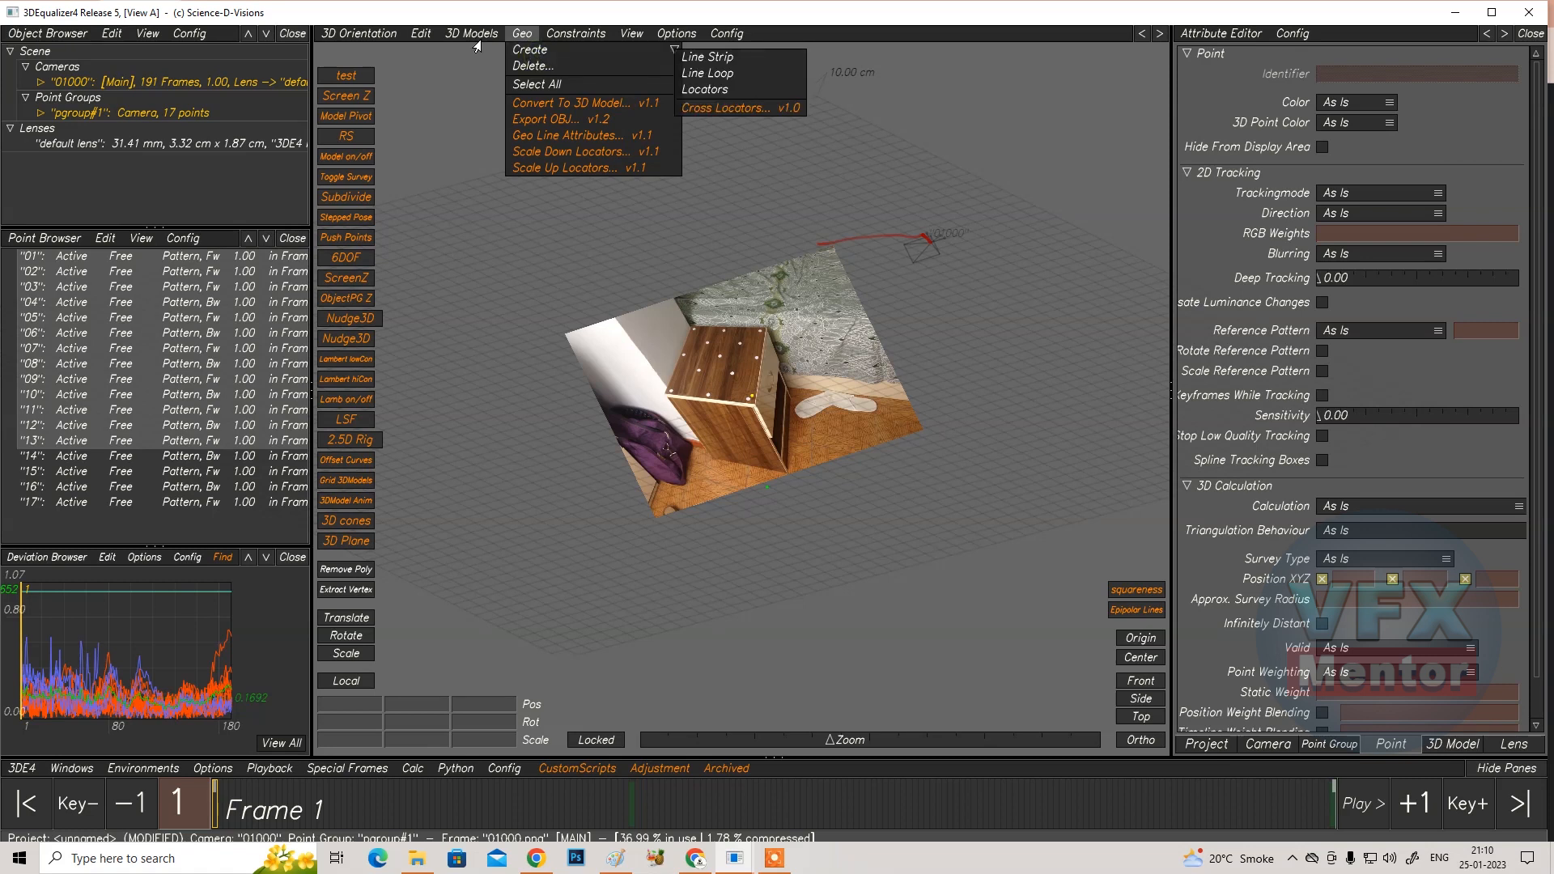
left_click(458, 41)
mouse_move(607, 55)
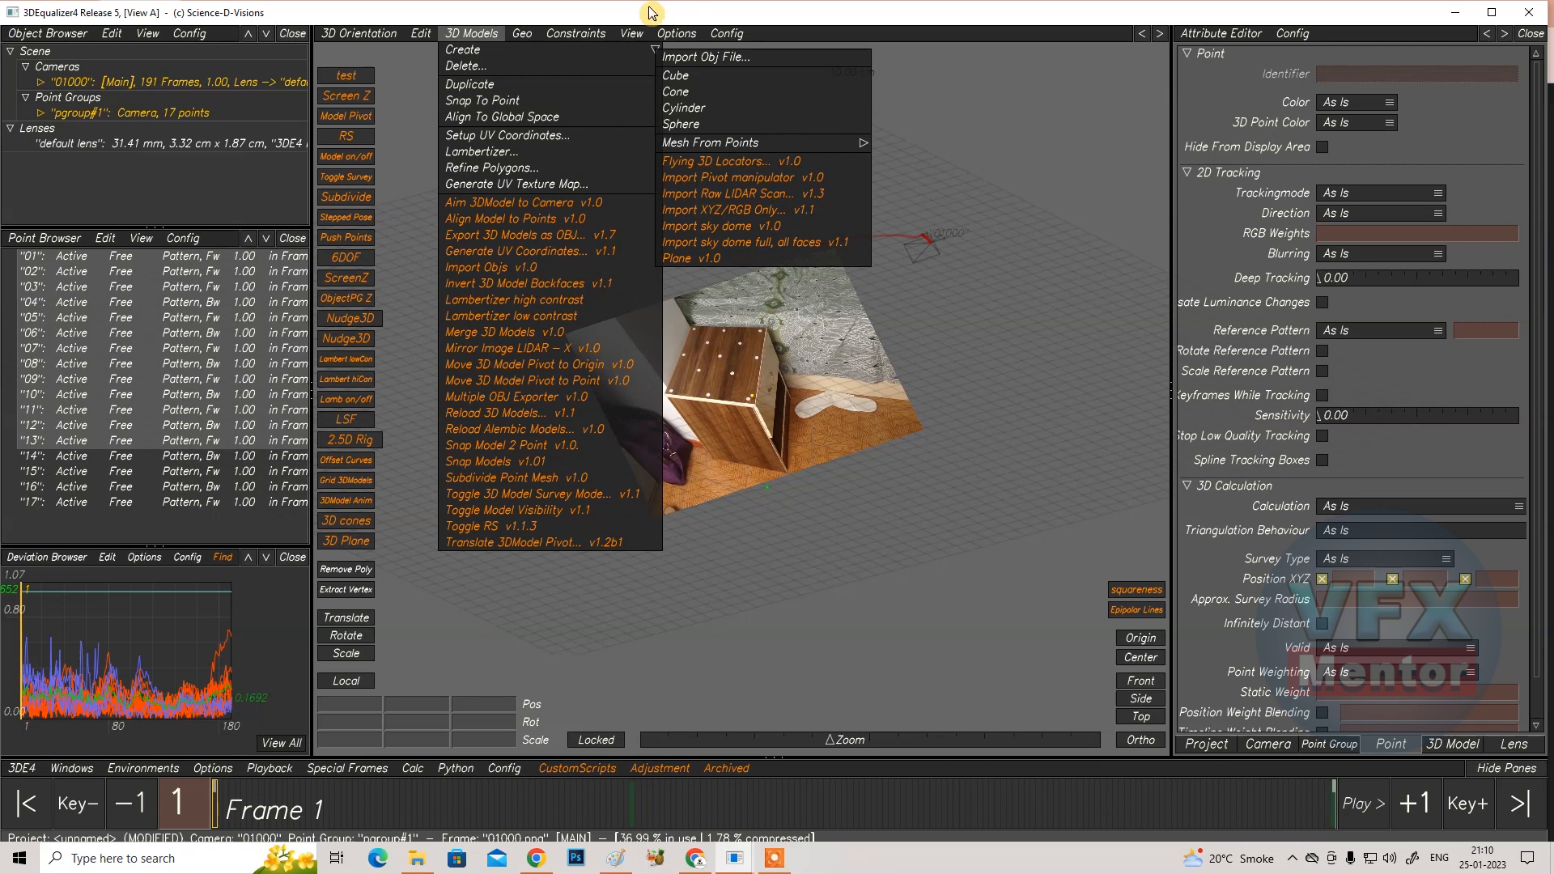
left_click(706, 465)
left_click_drag(706, 465, 794, 495)
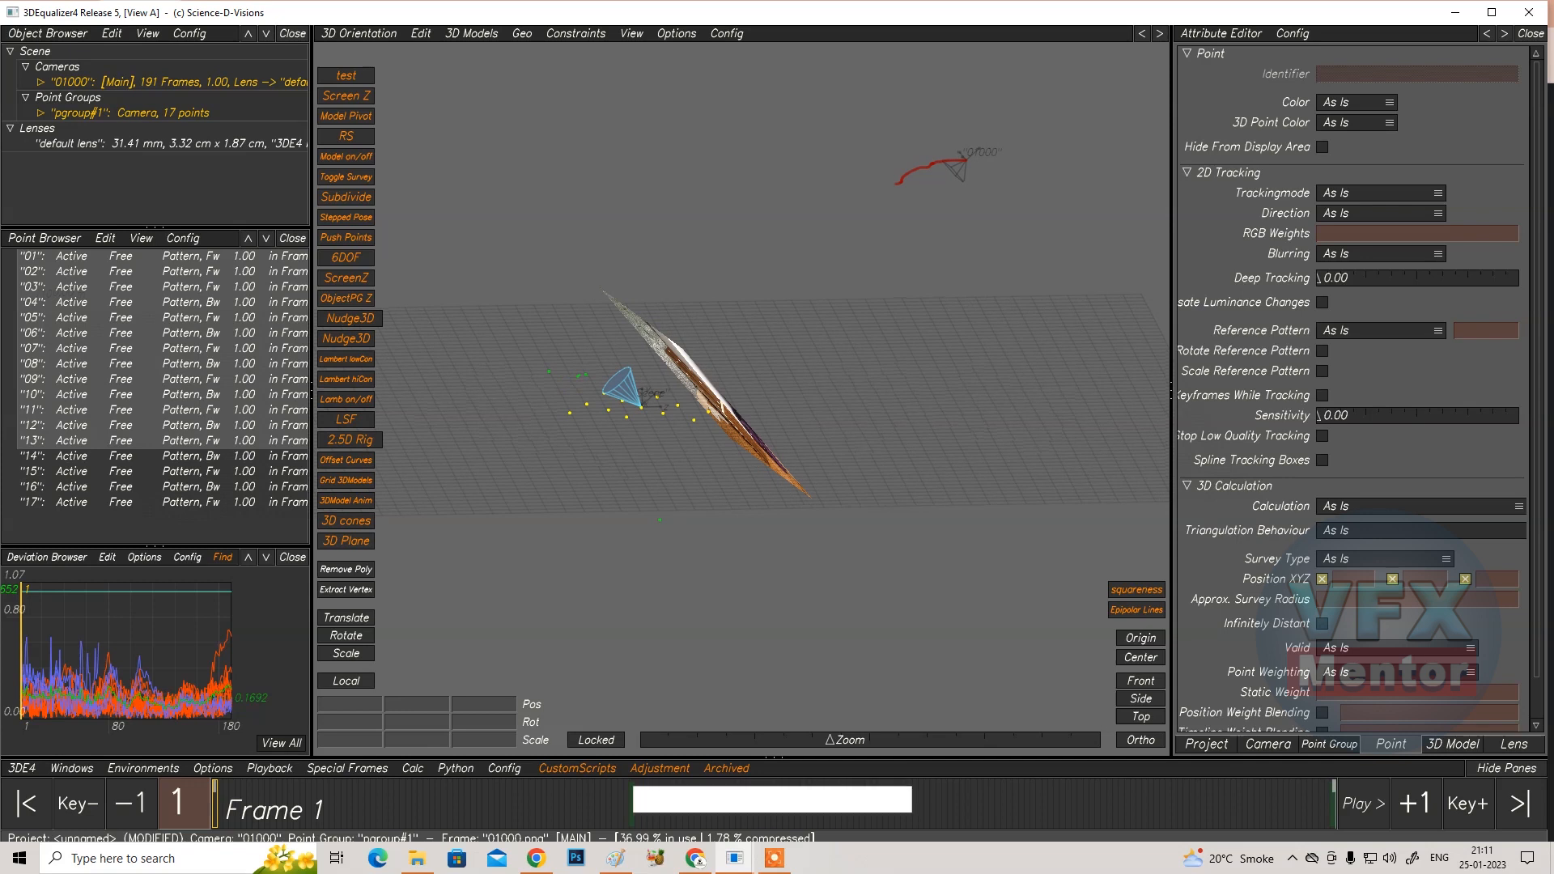
Check in the Lineup view how the cone sits on the cabinet top, and return to the 3D Orientation view
left_click(357, 35)
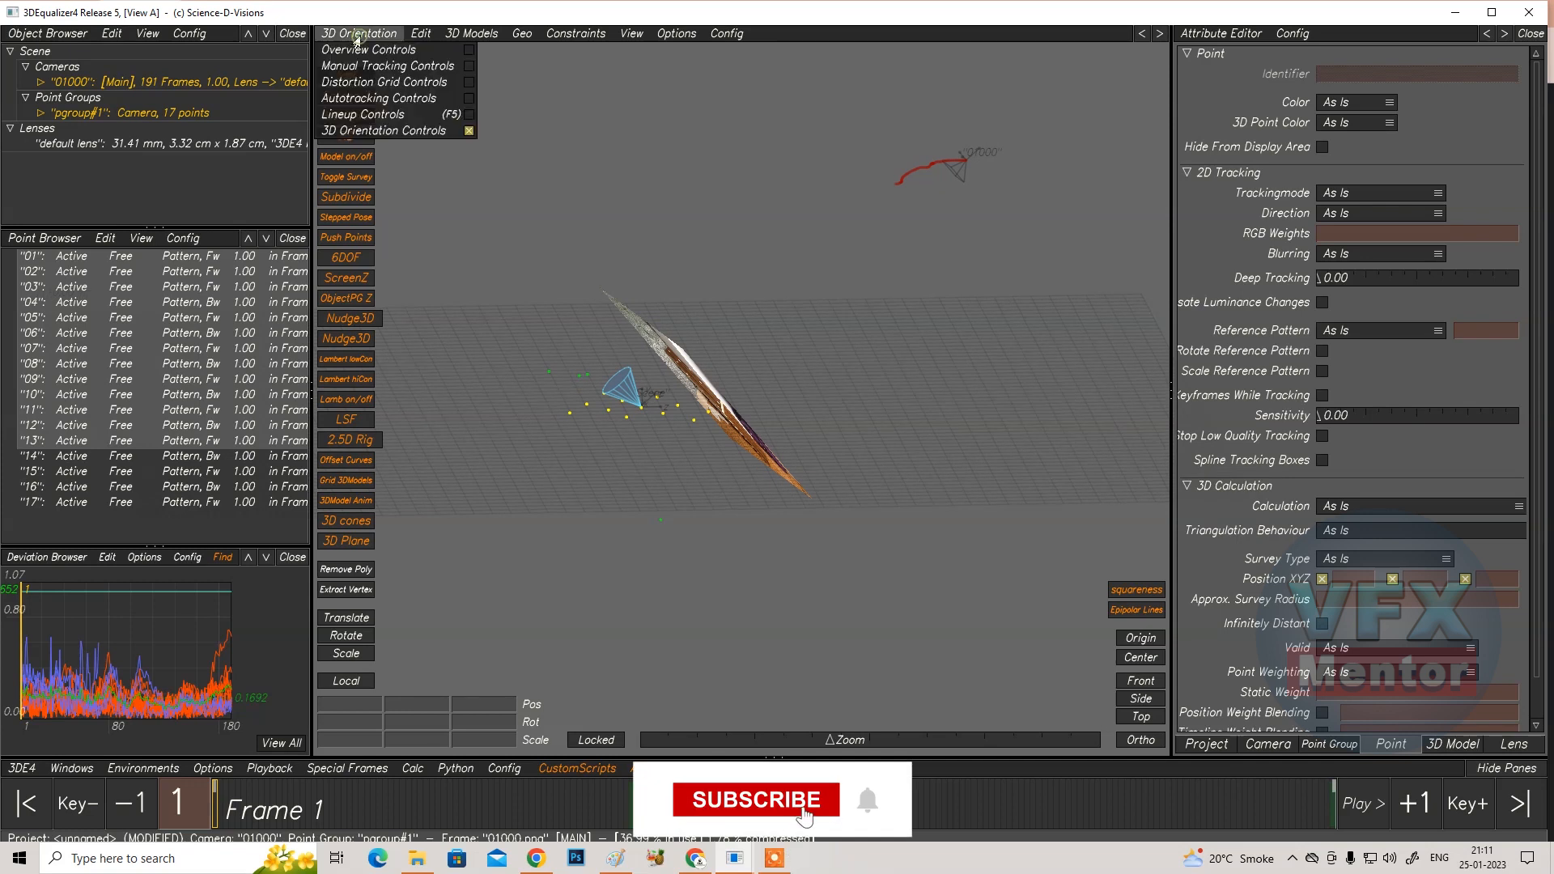
left_click(360, 114)
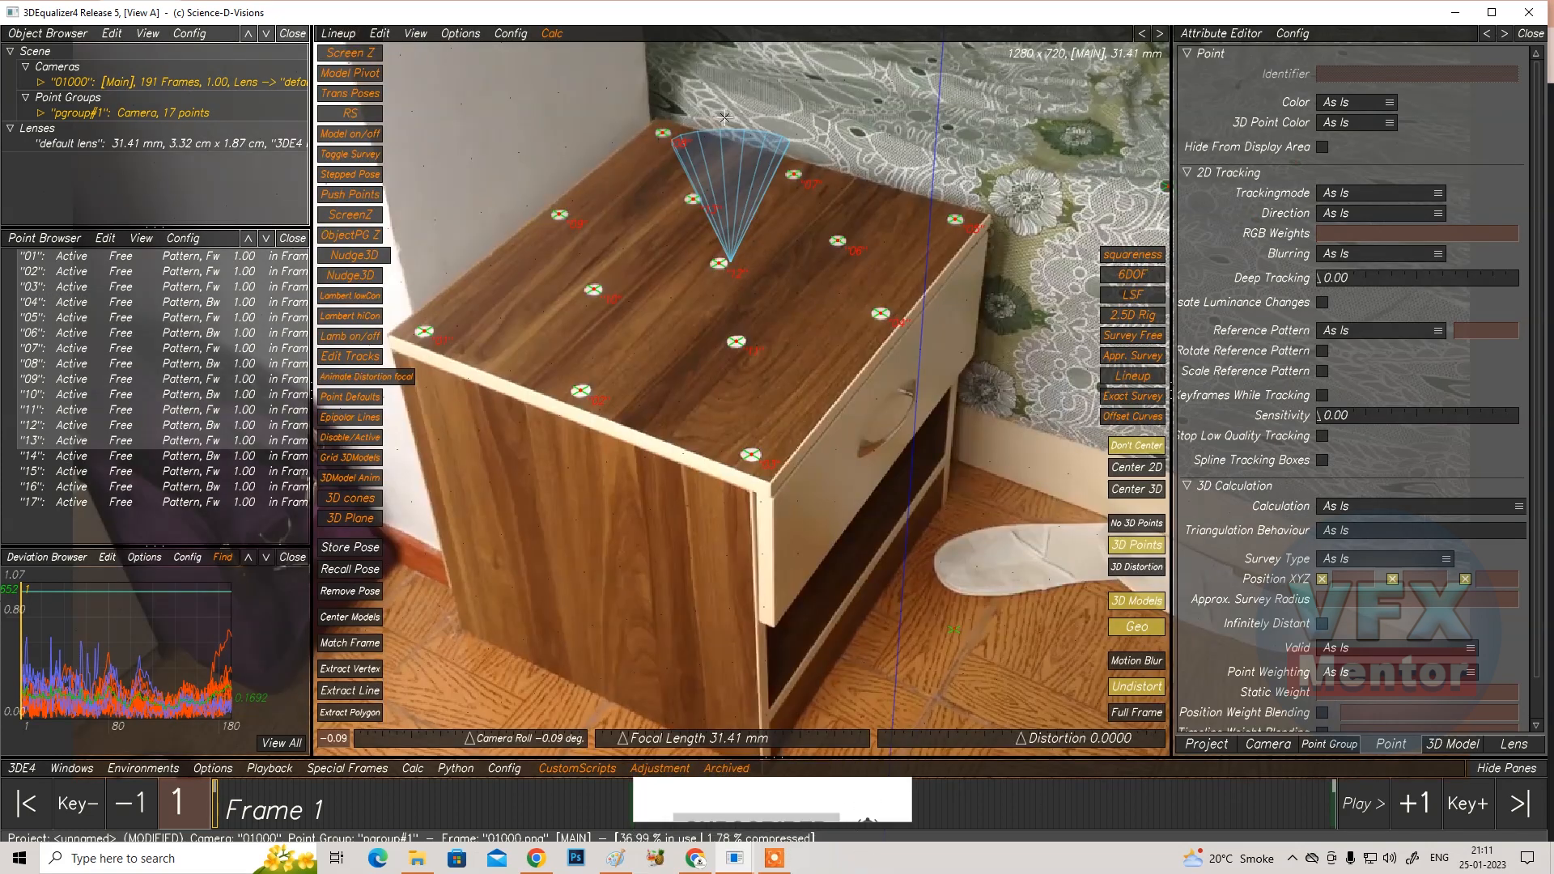
left_click(330, 35)
left_click(362, 133)
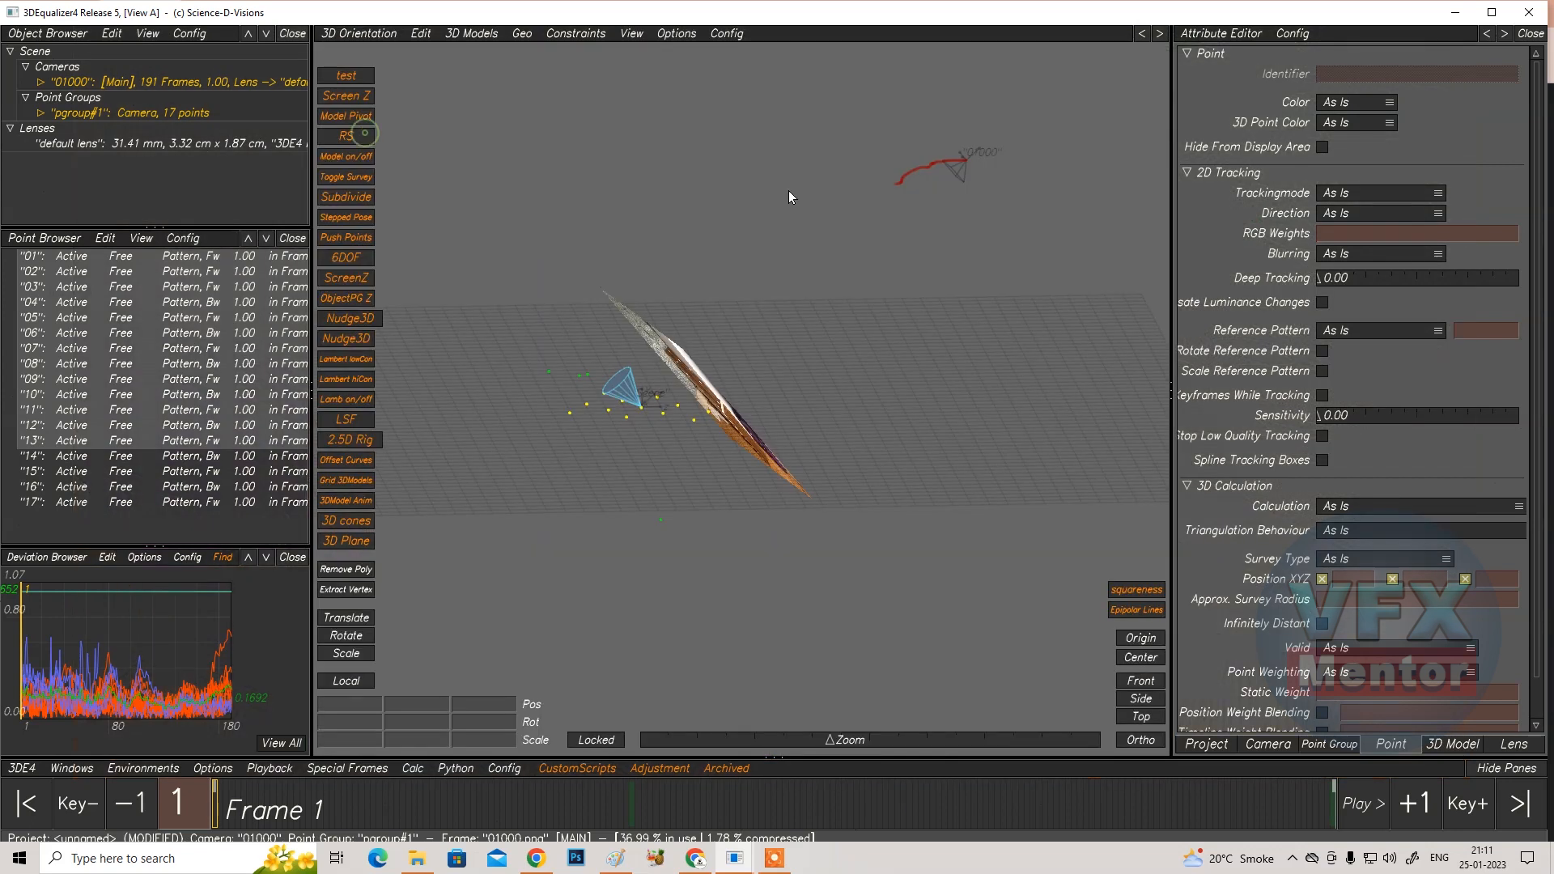
From the perspective side view, select the cone and rotate it upright to about 42.49 degrees in X
middle_click_drag(698, 482, 636, 510)
left_click(1142, 740)
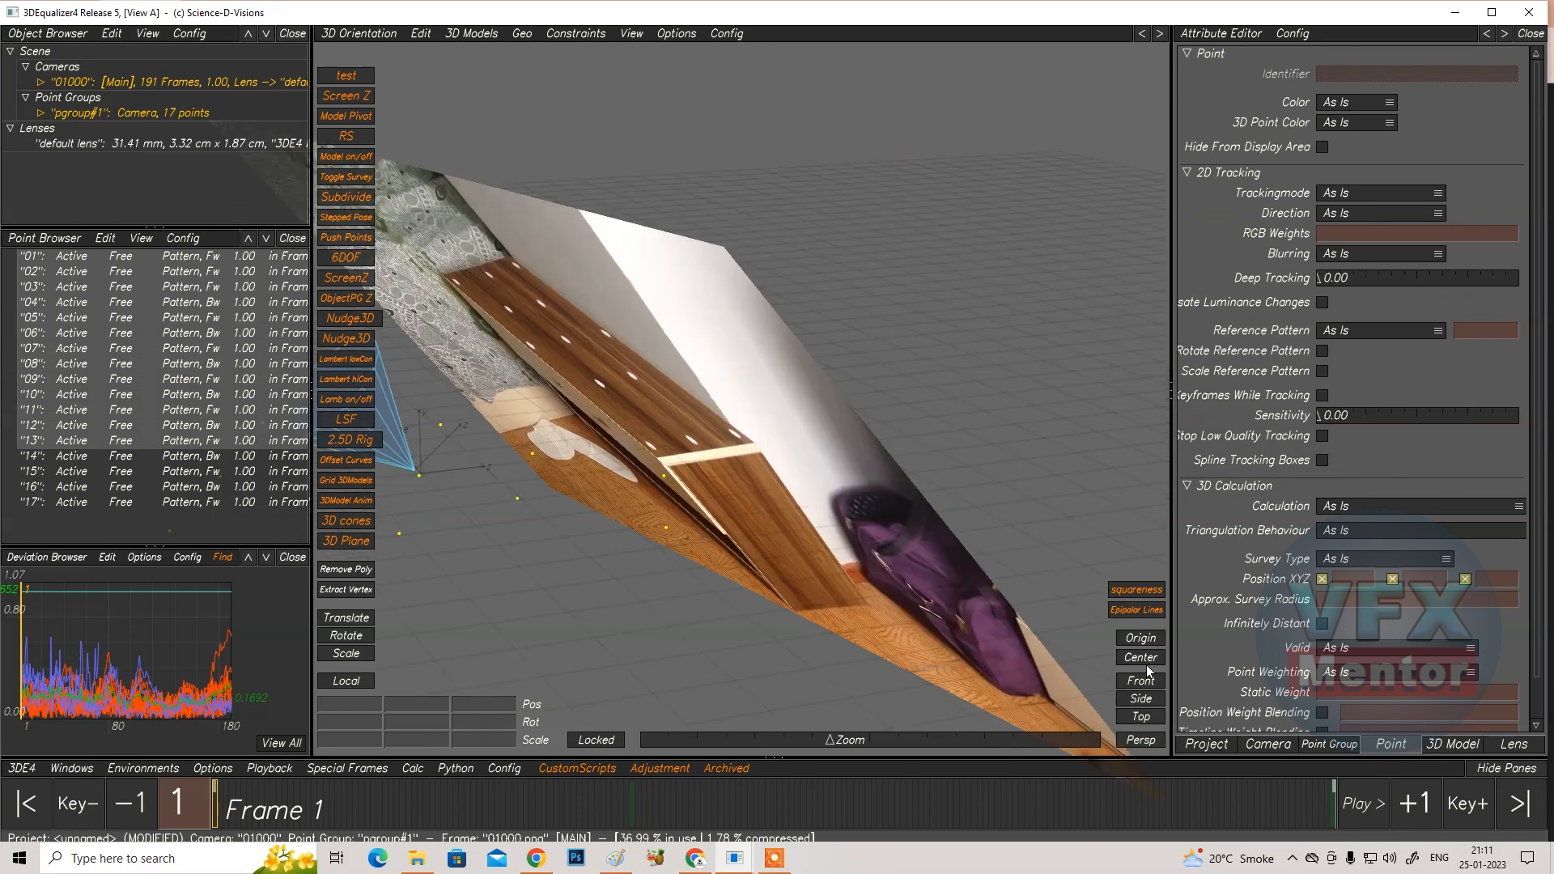
left_click(1137, 704)
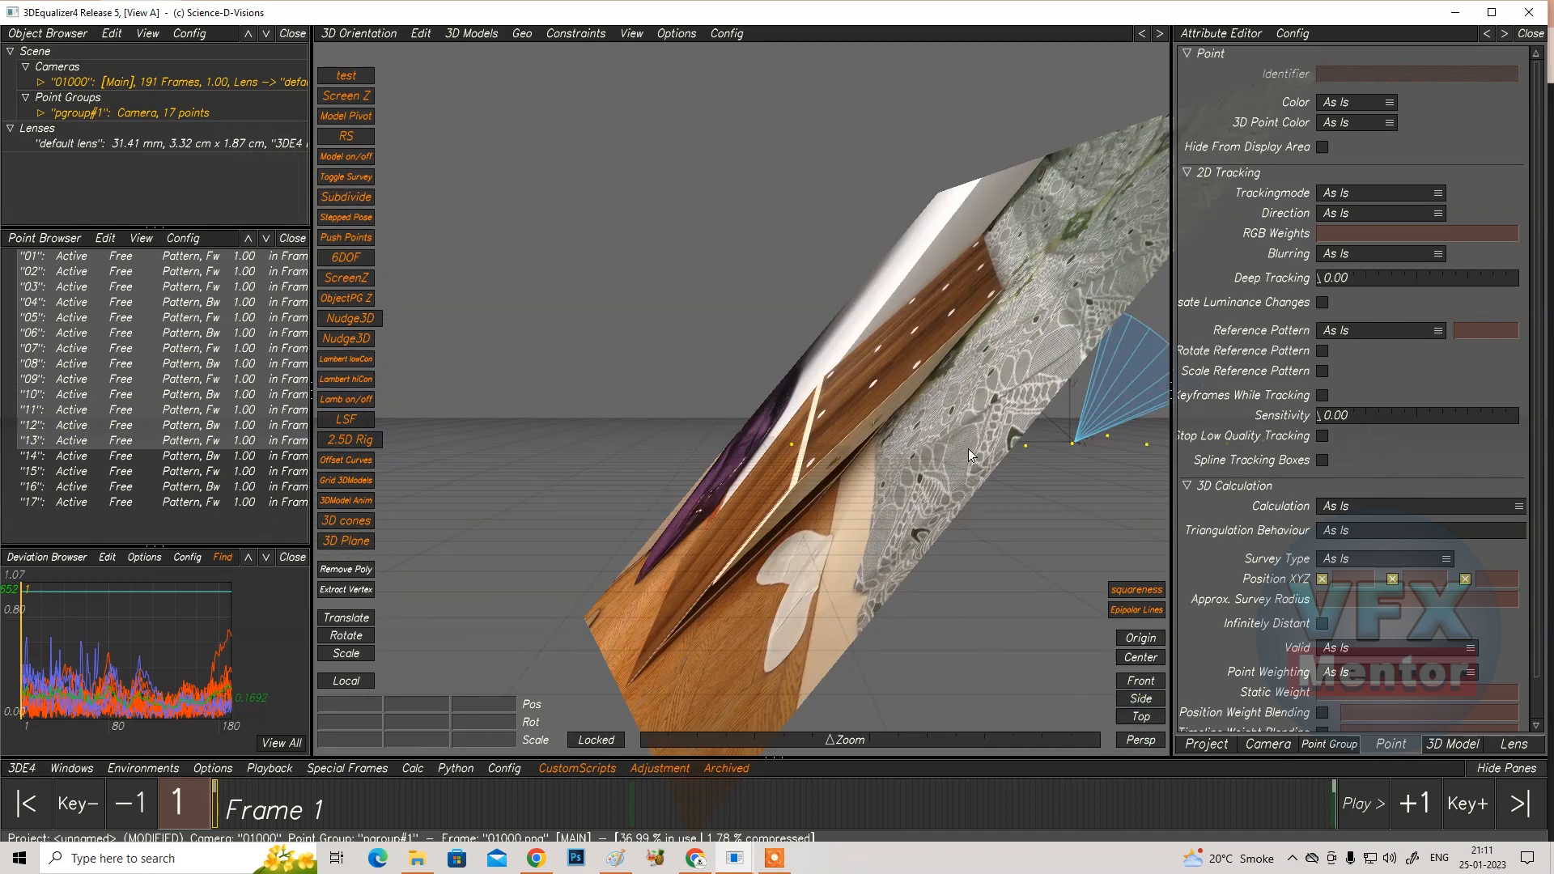
scroll(954, 507, "down", 5)
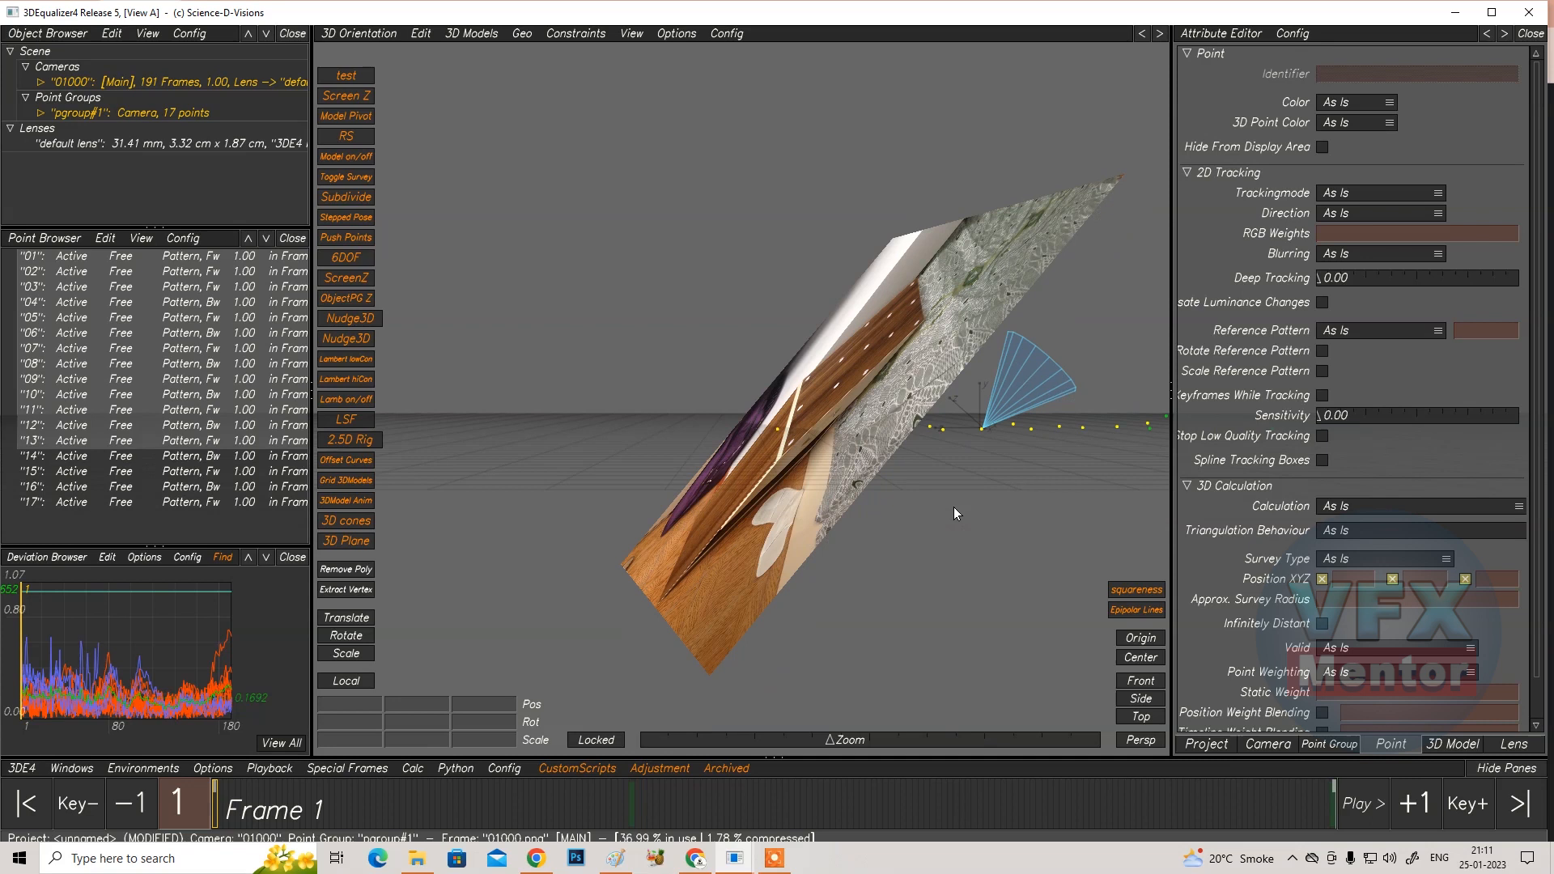
left_click(340, 637)
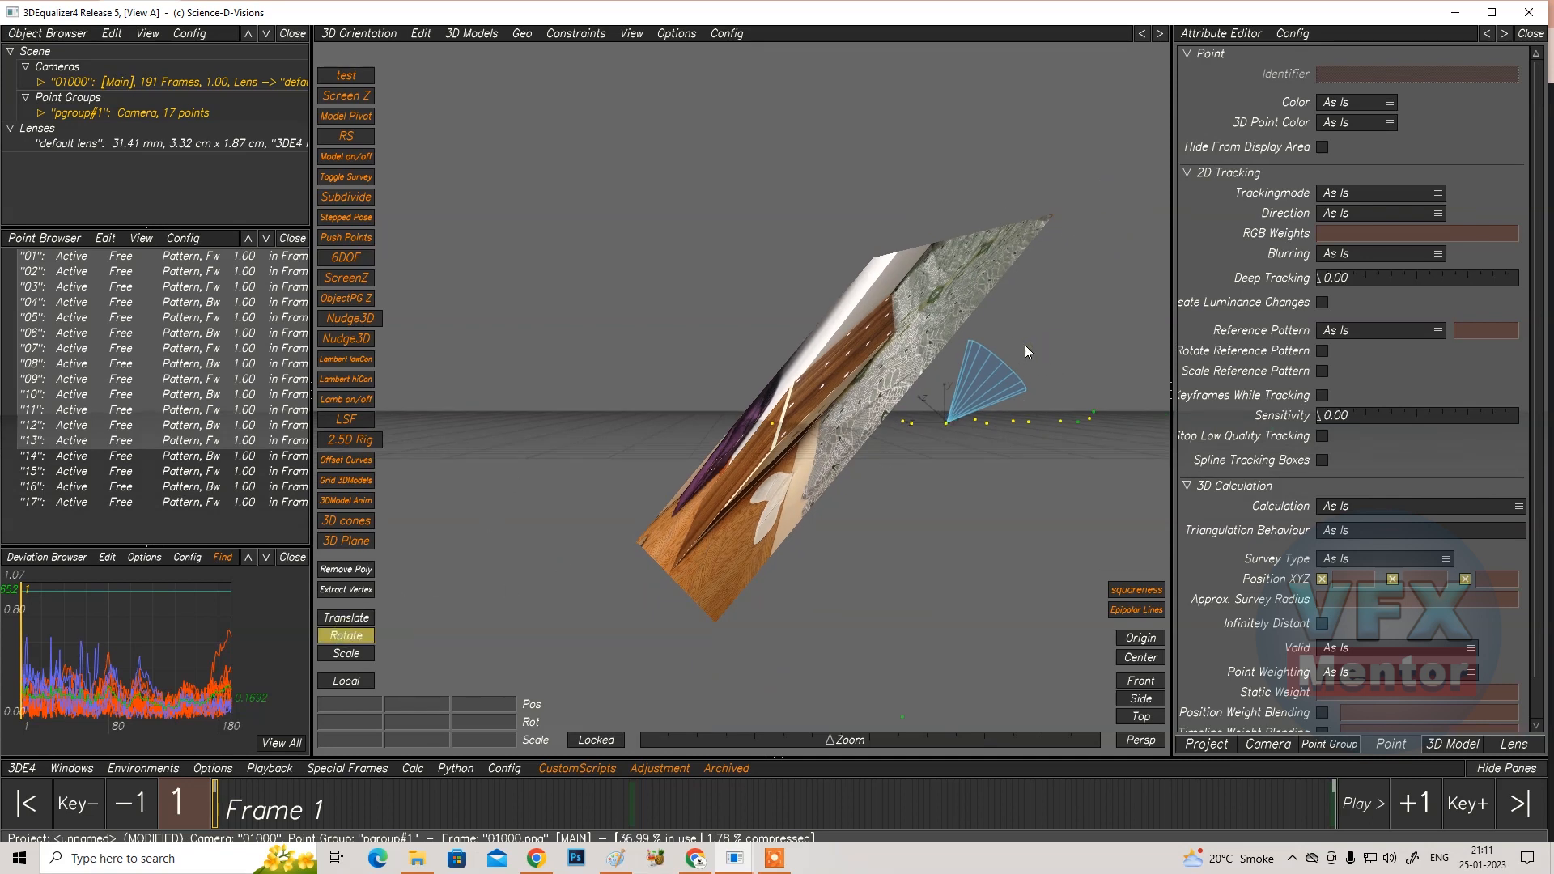
left_click(1025, 346)
left_click(1021, 352)
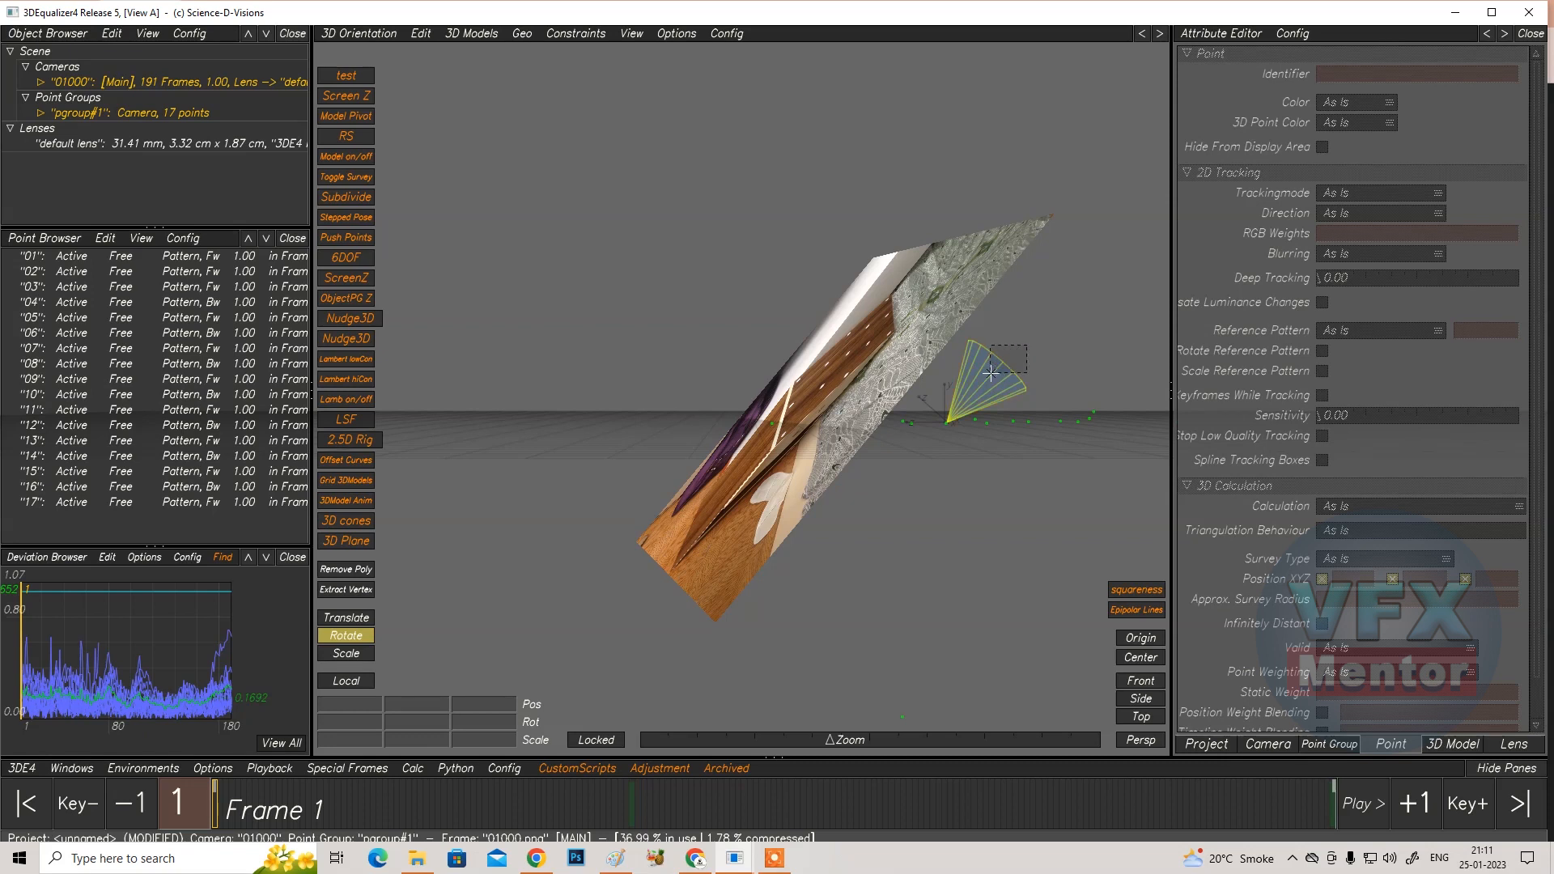
left_click_drag(1053, 421, 970, 374)
Rotate the cone to about -7.02 degrees in Z, and check its fit on the cabinet top in the Lineup view
middle_click_drag(957, 361, 884, 392)
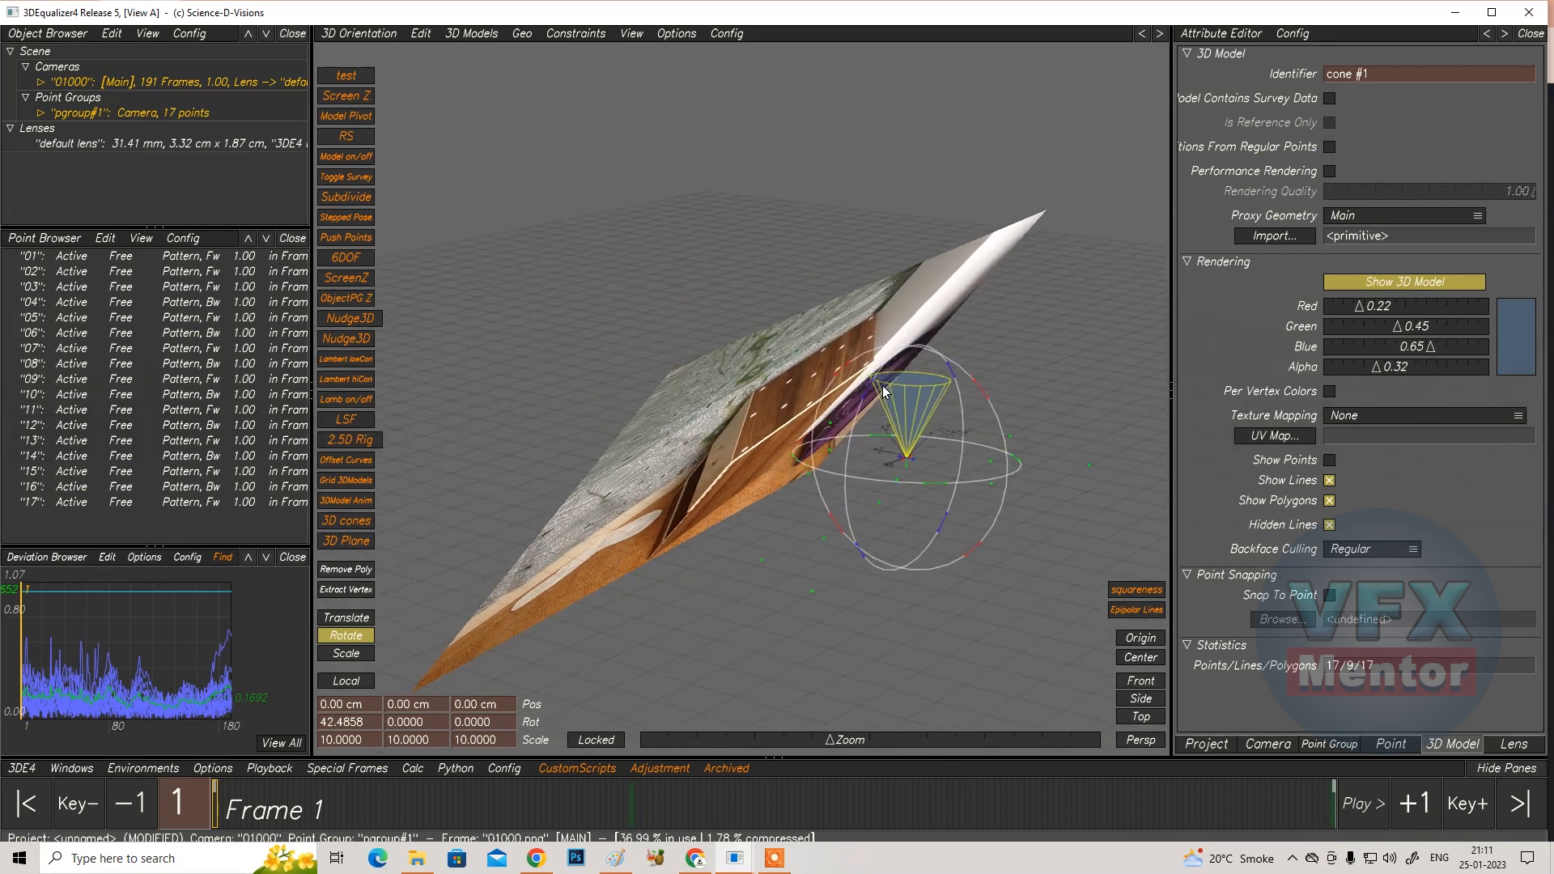
left_click_drag(872, 391, 861, 398)
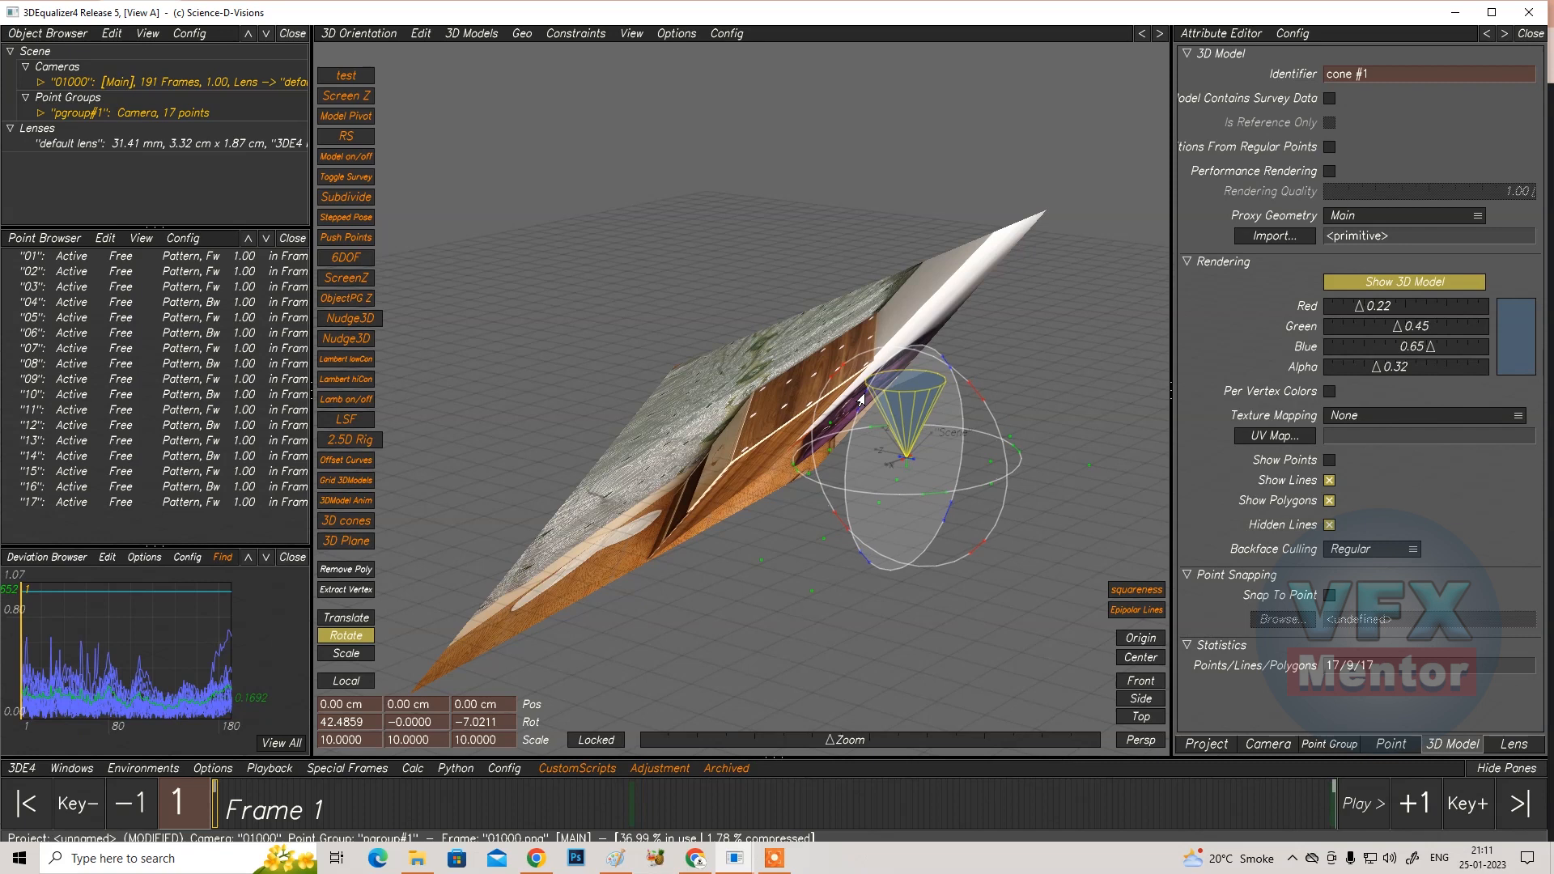
middle_click_drag(862, 399, 801, 348)
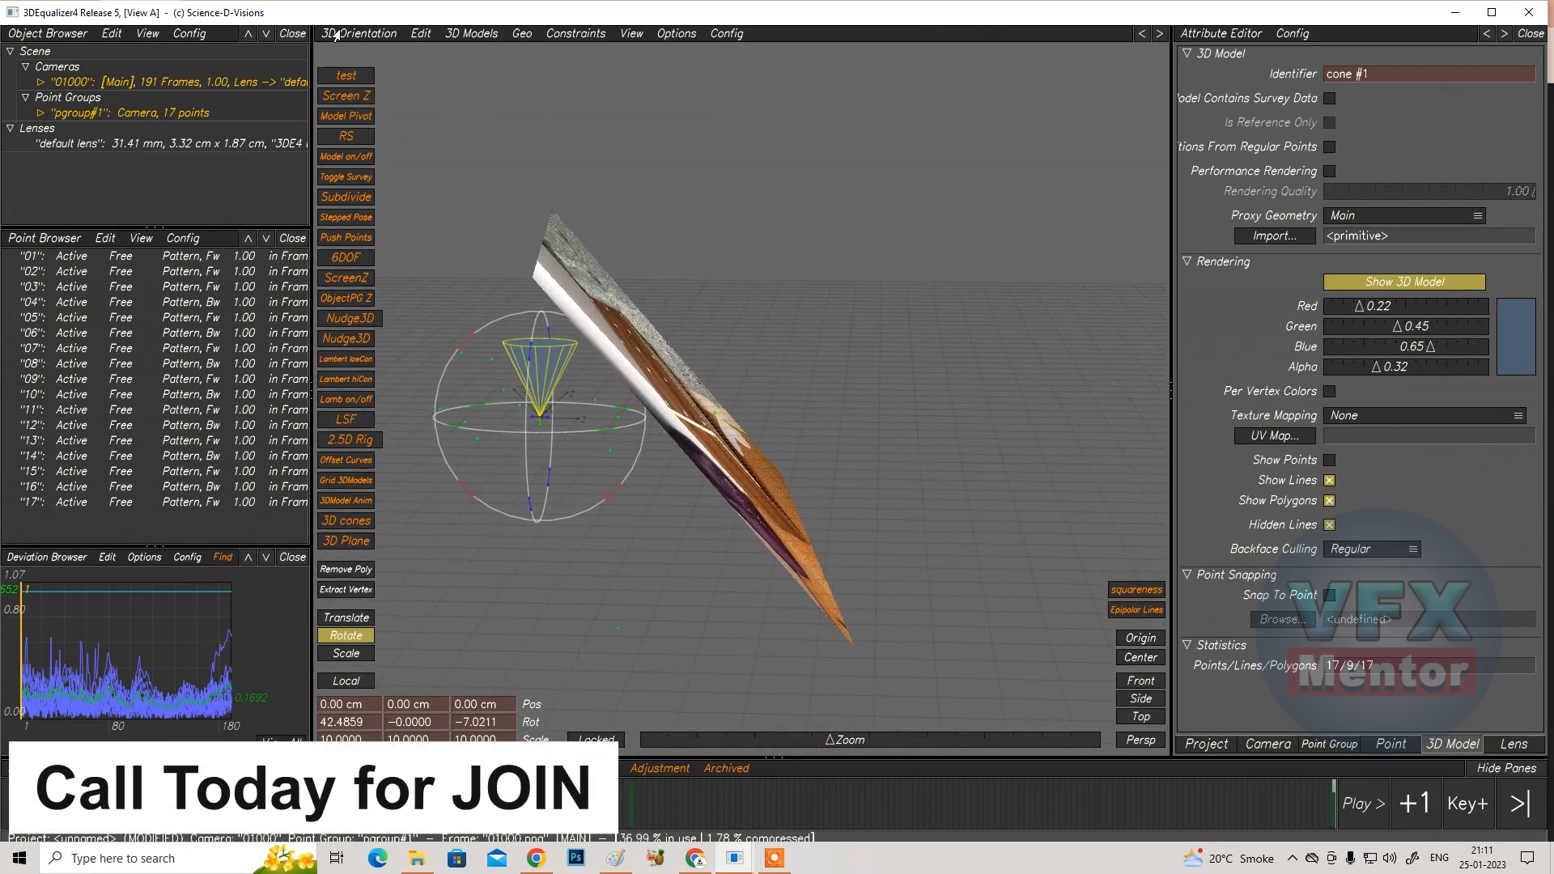
left_click(352, 33)
left_click(356, 117)
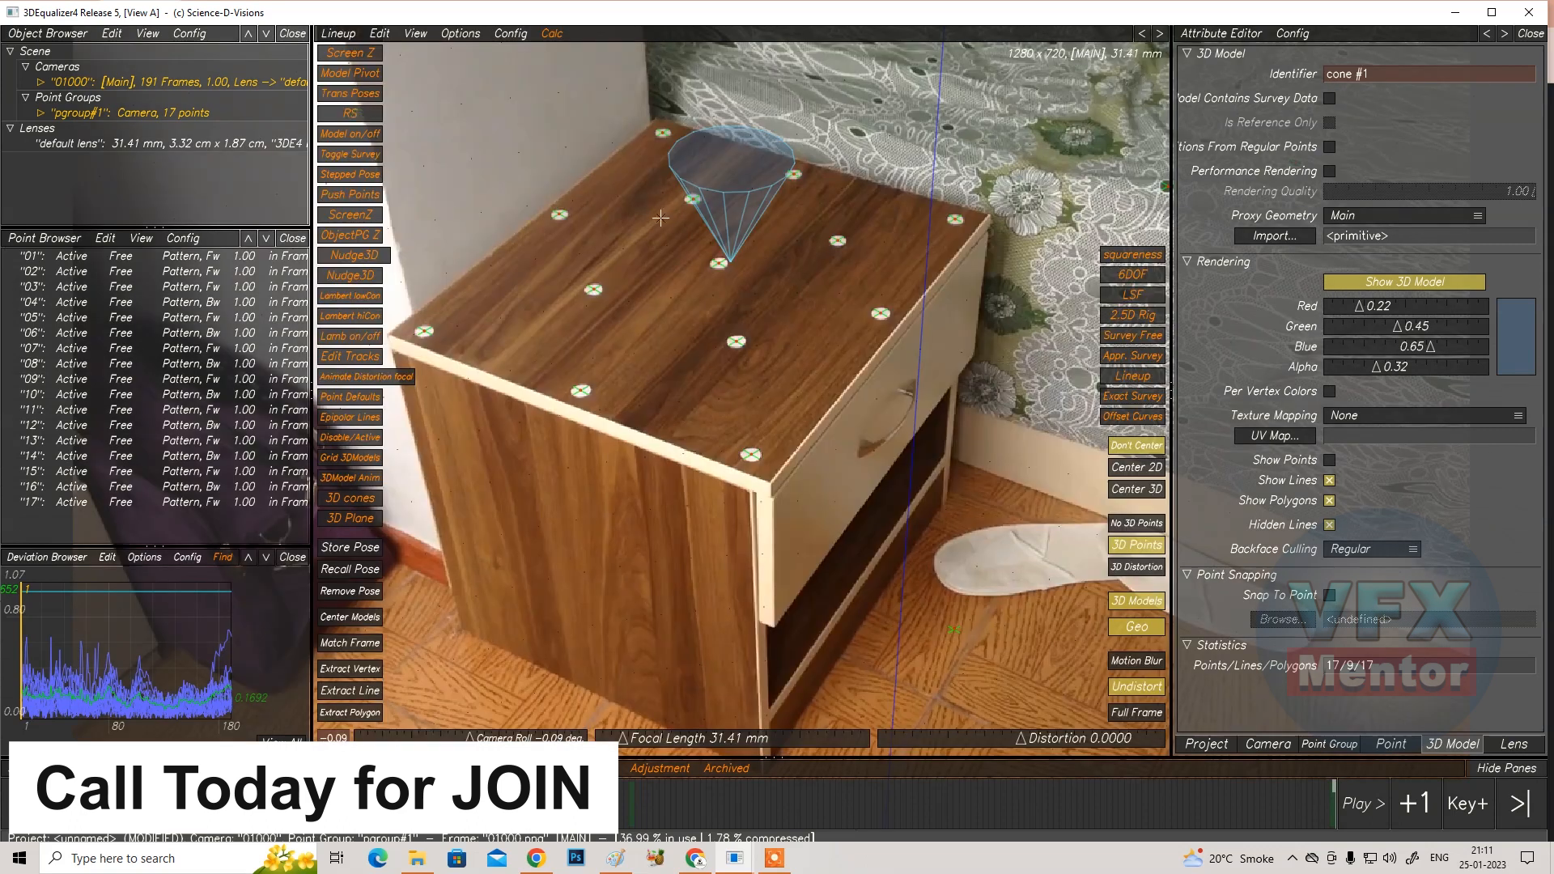
scroll(774, 216, "up", 5)
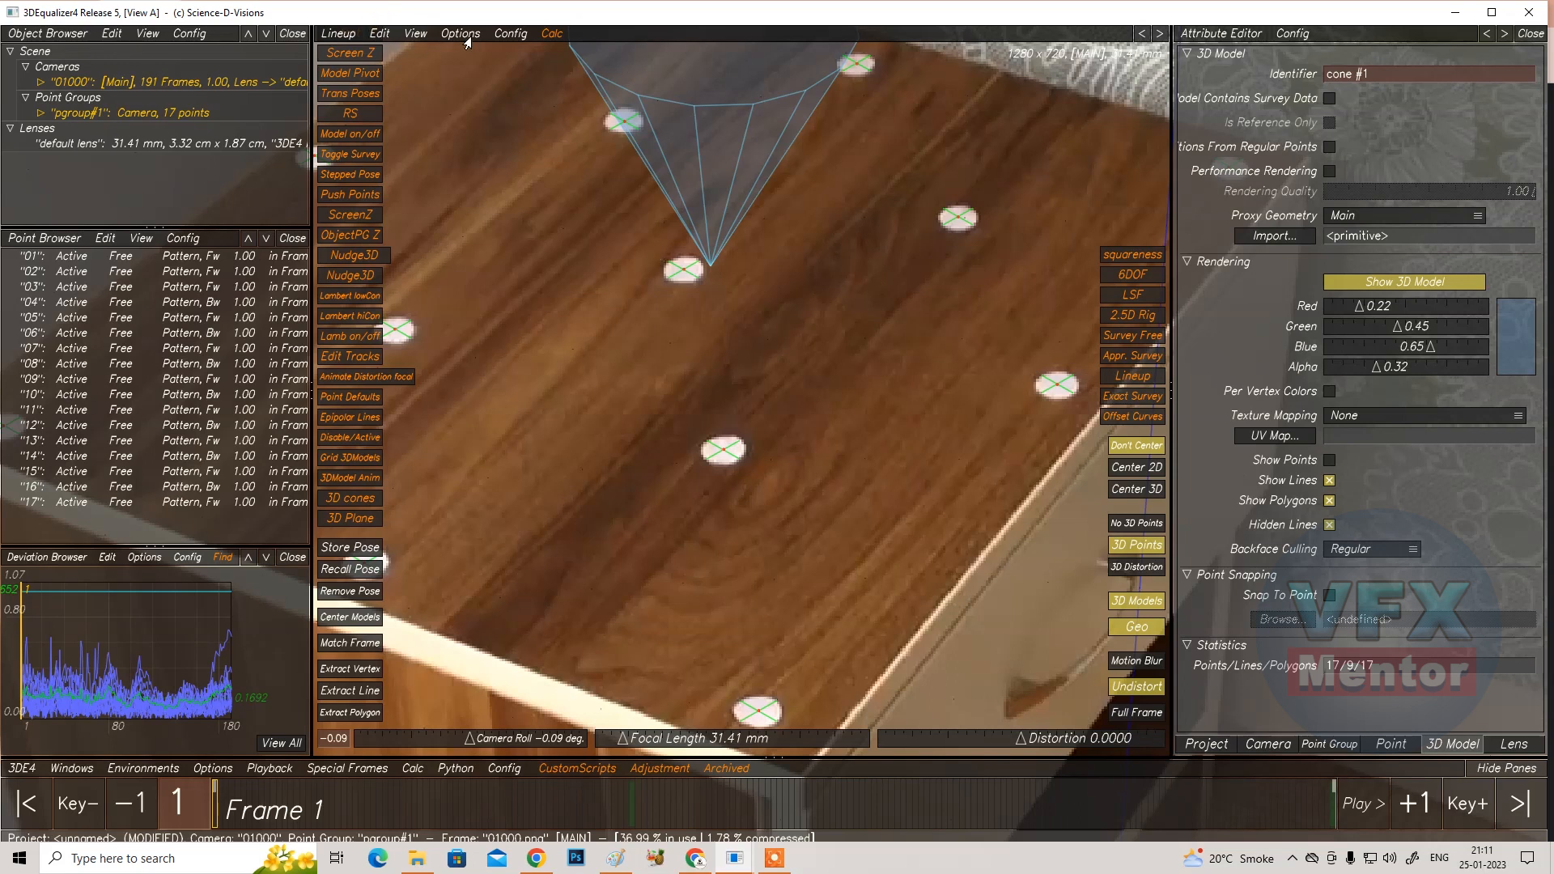
Select tracking point 12 on the cabinet top in the Lineup view and snap the first cone to it in 3D Orientation
left_click(683, 270)
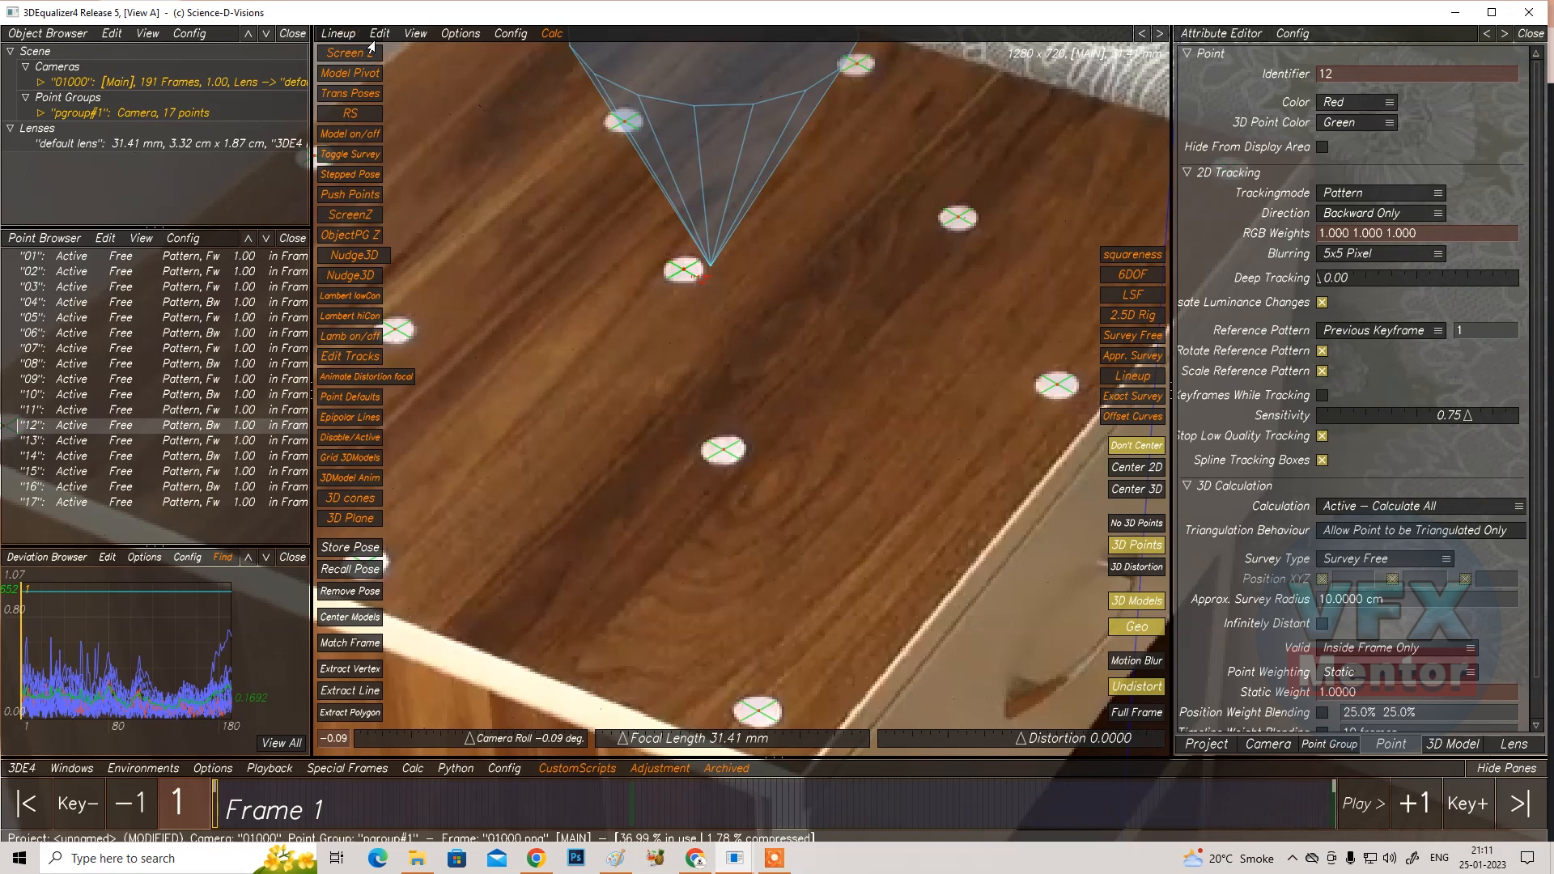
left_click(336, 35)
left_click(360, 131)
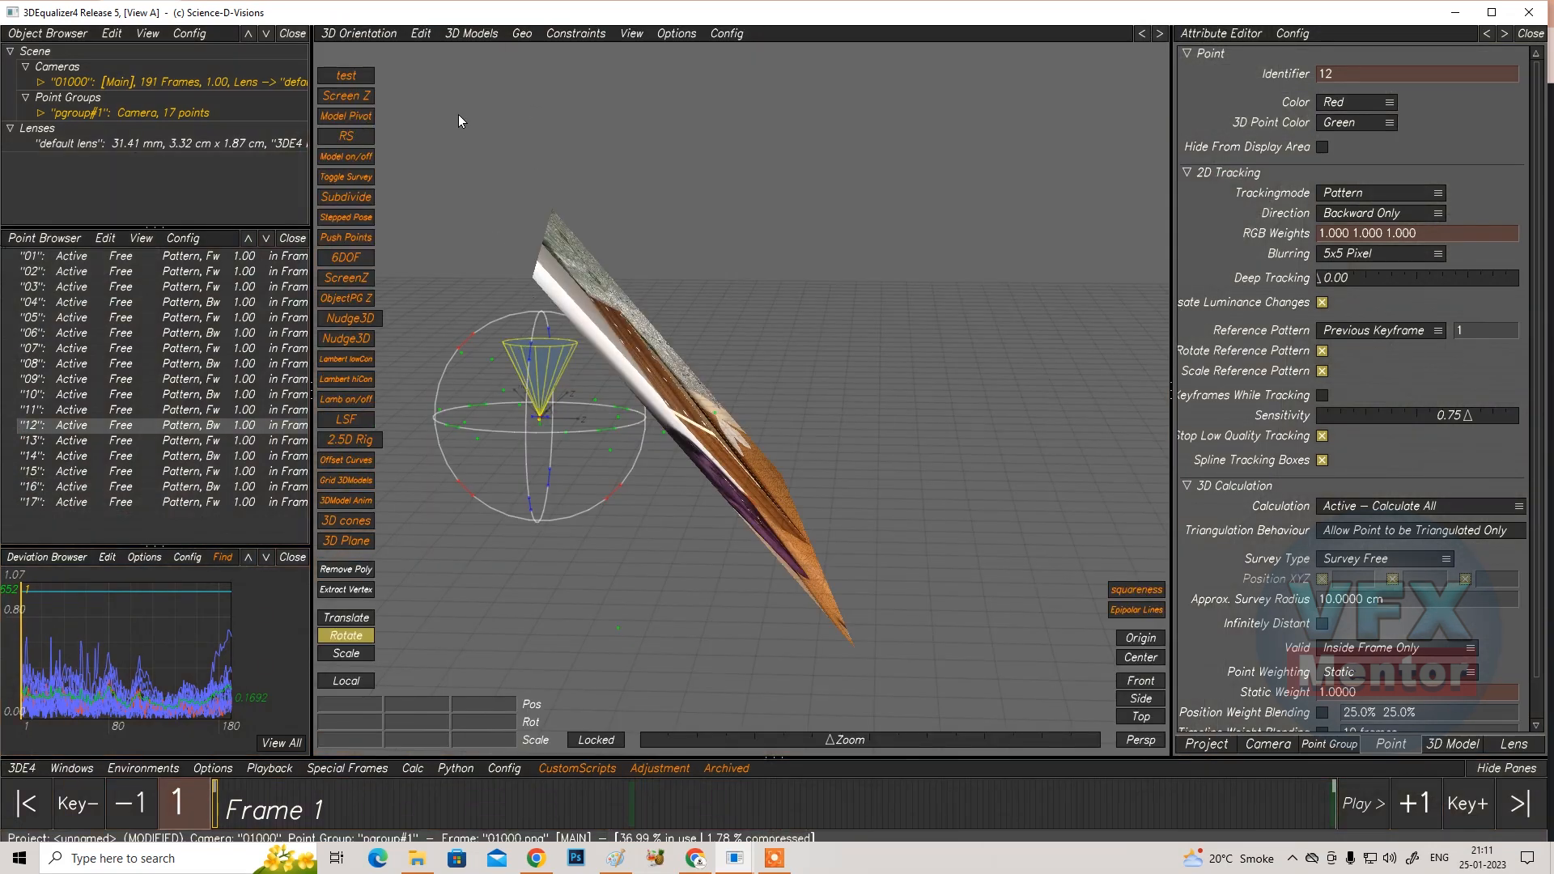
left_click(482, 35)
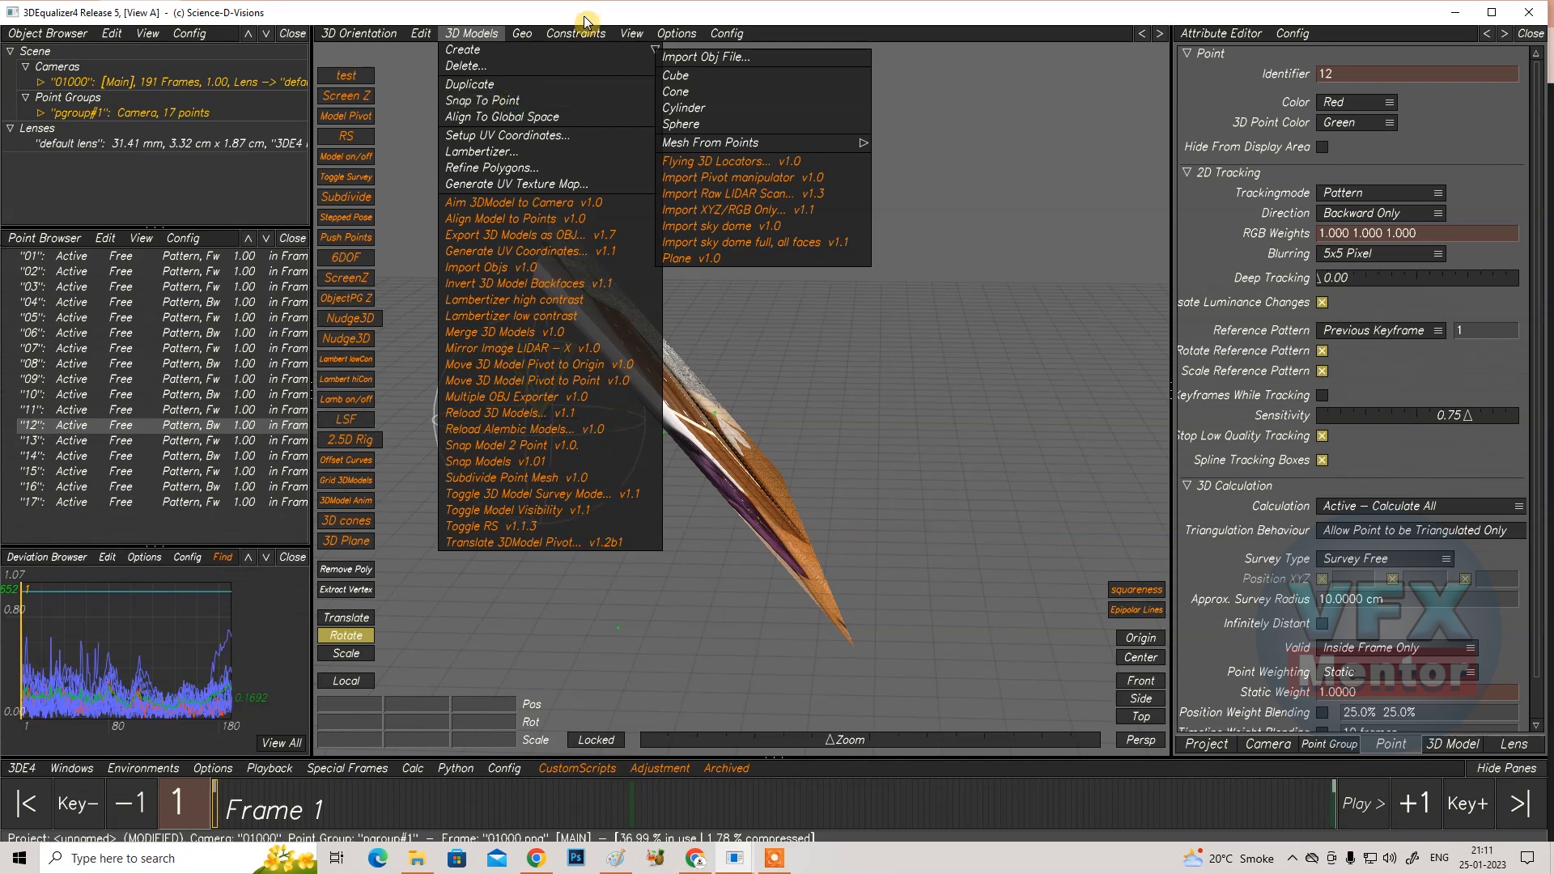
left_click(857, 352)
Scale the first cone down uniformly to roughly half its size in the 3D Orientation view, and leave scale mode
left_click_drag(513, 486, 553, 501)
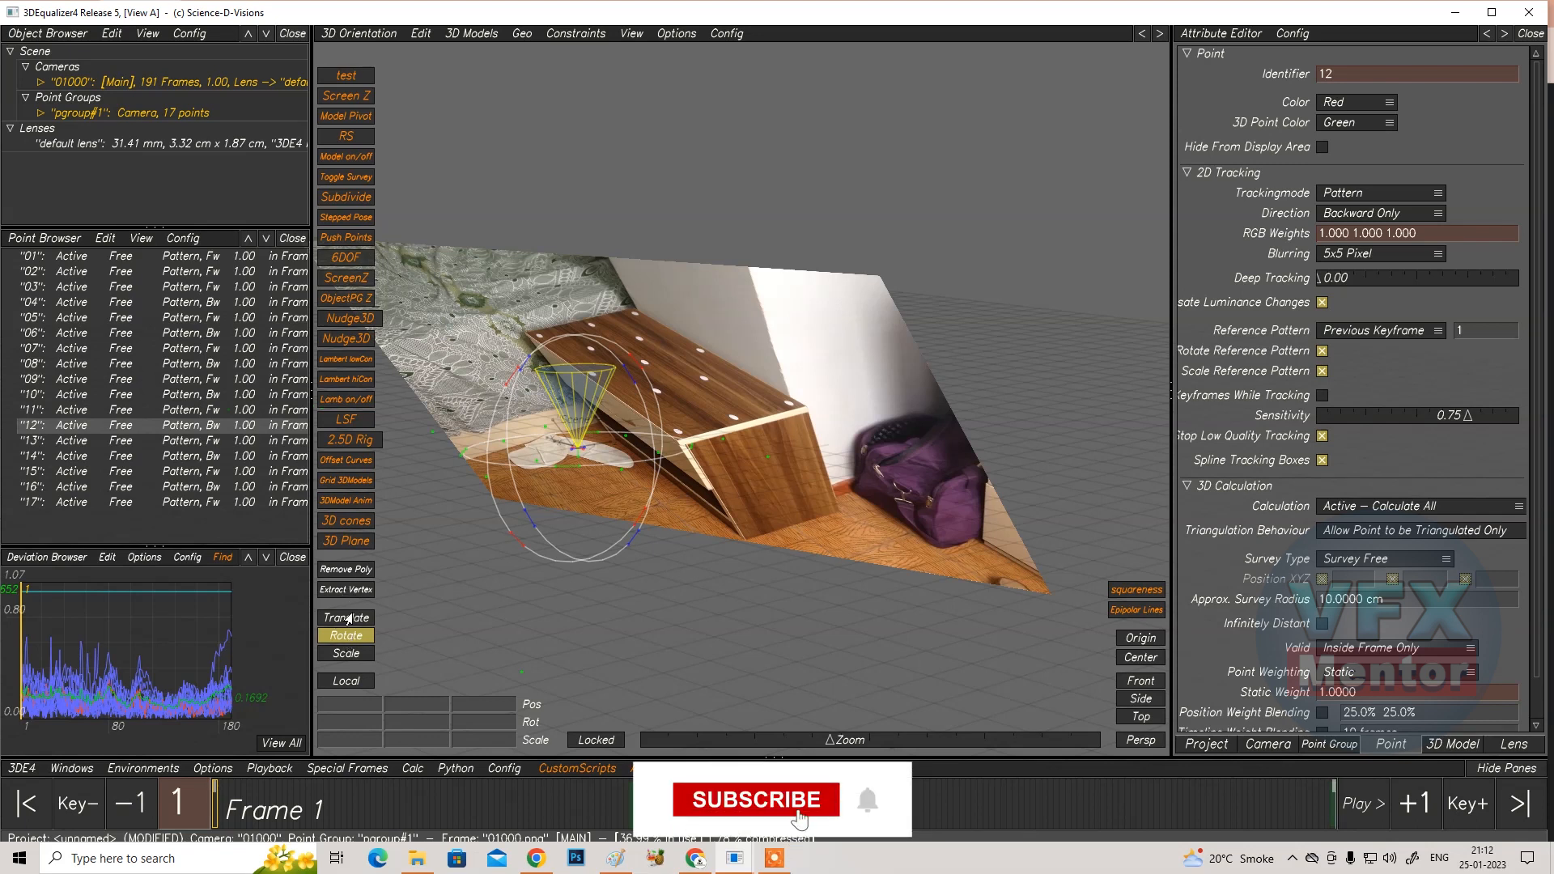
left_click(353, 657)
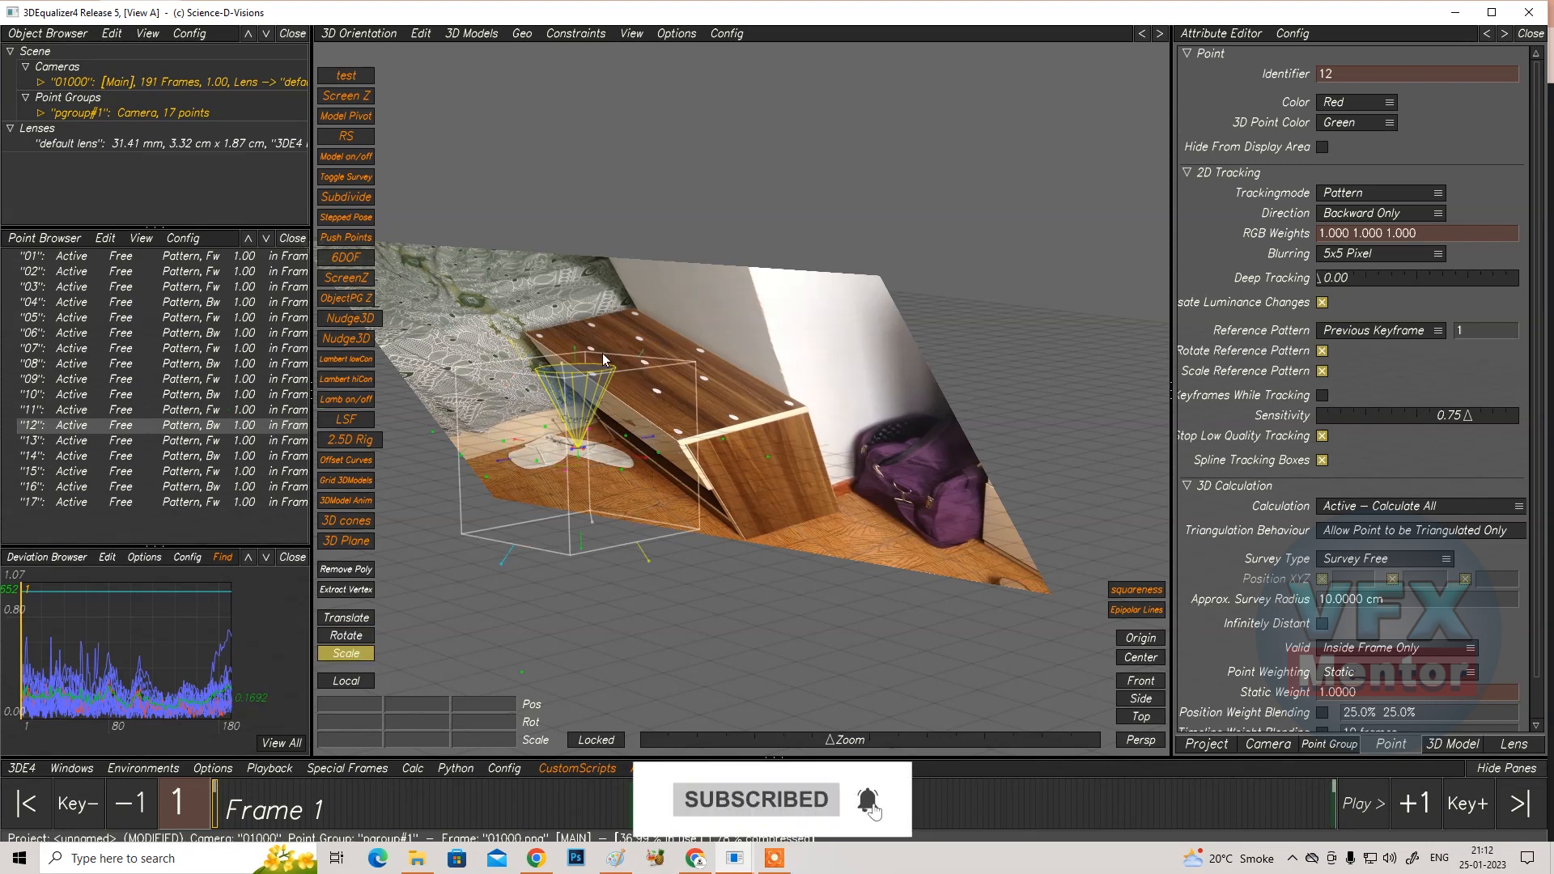
left_click_drag(694, 607, 469, 456)
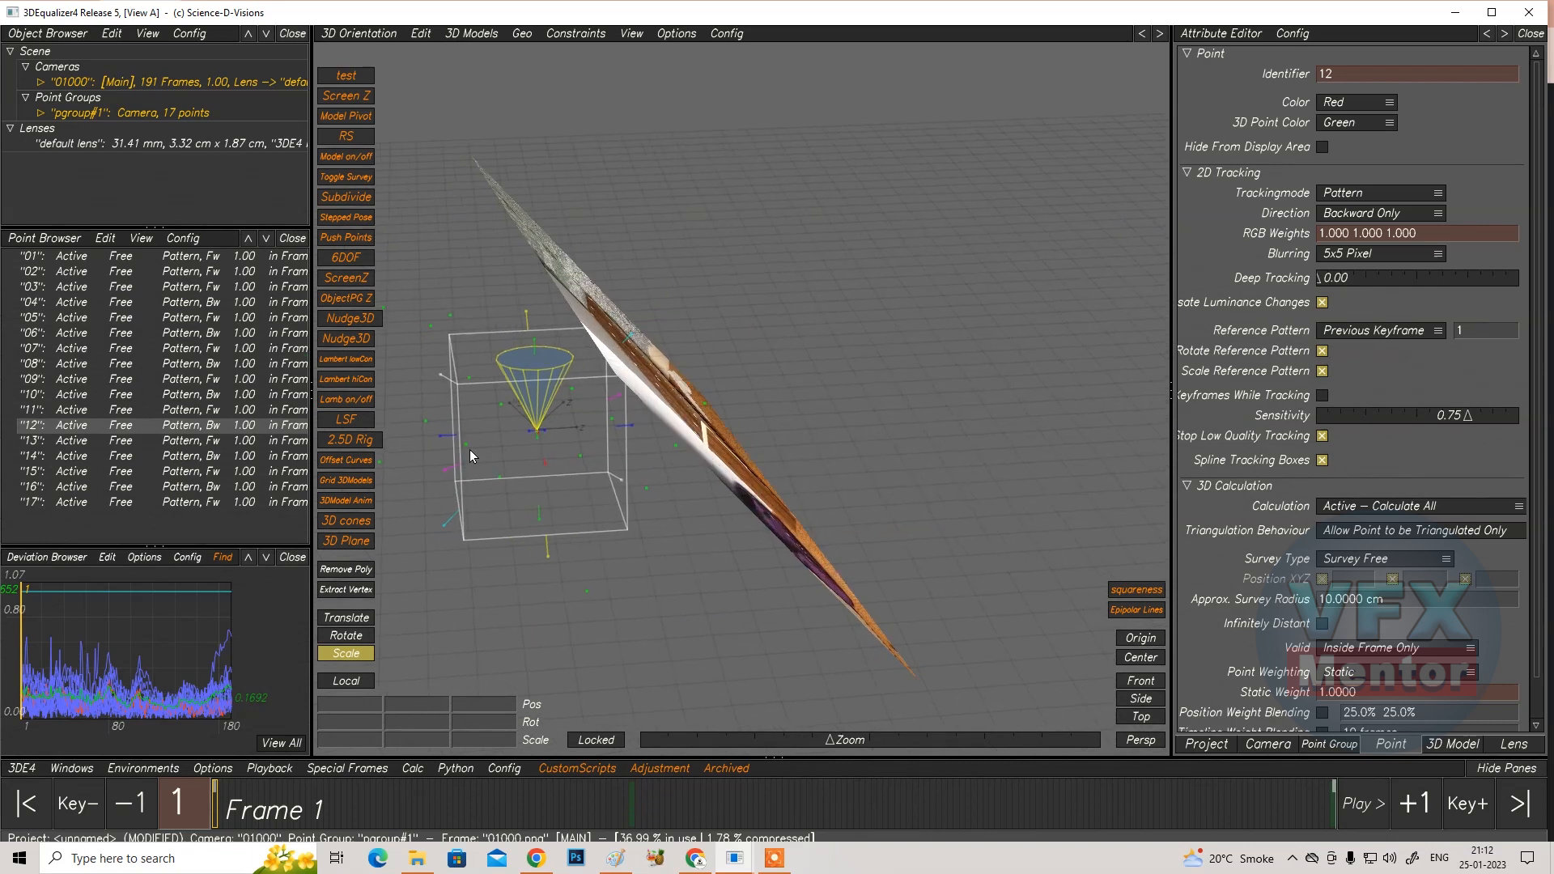
left_click_drag(437, 382, 494, 415)
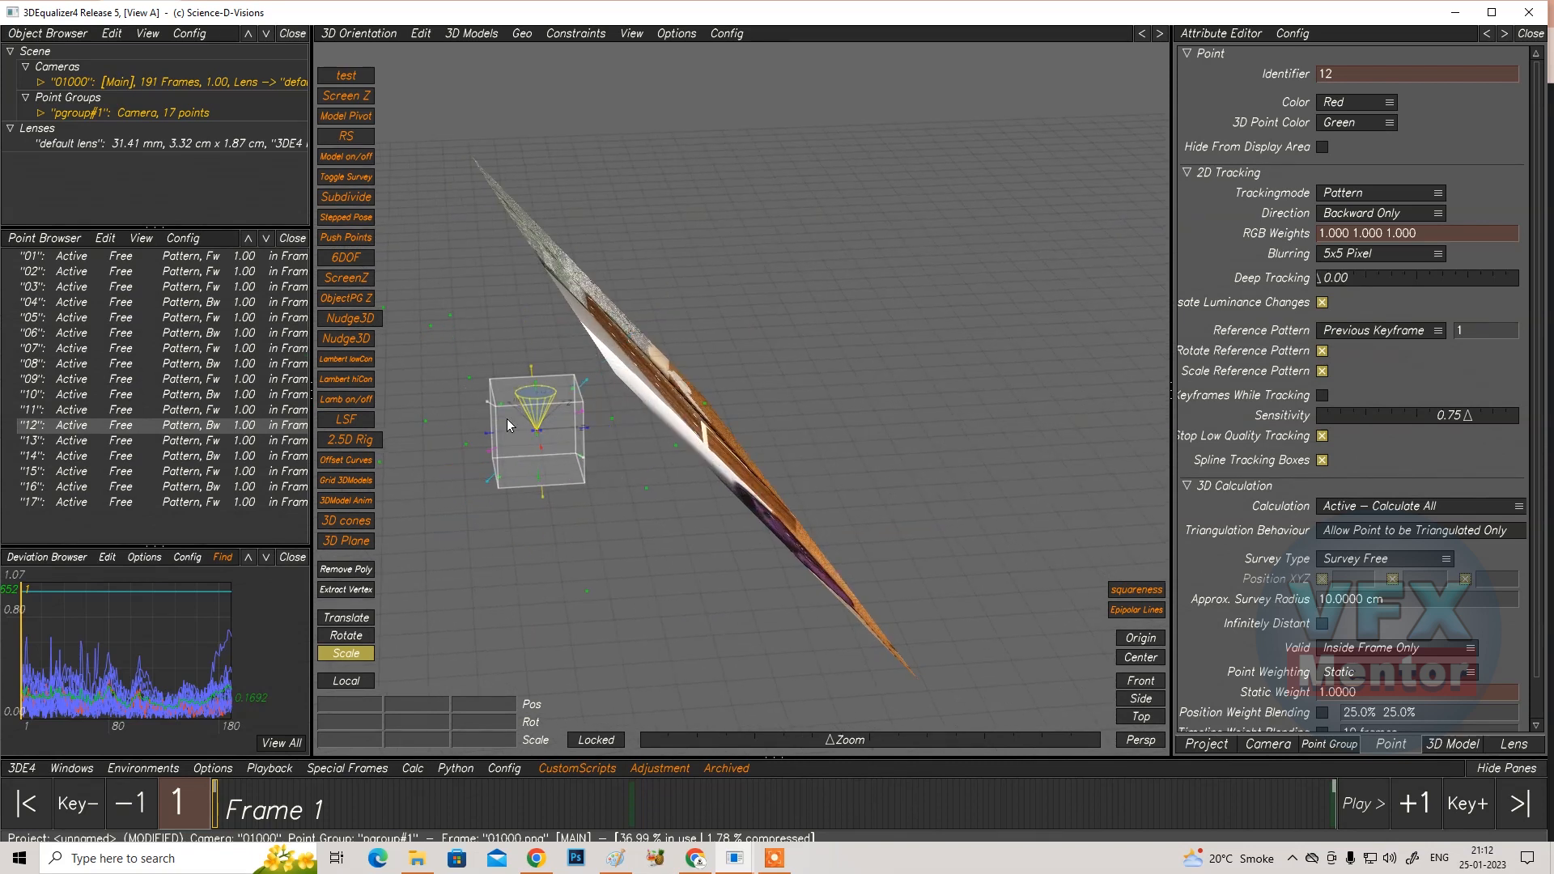
left_click_drag(747, 543, 774, 562)
left_click(355, 654)
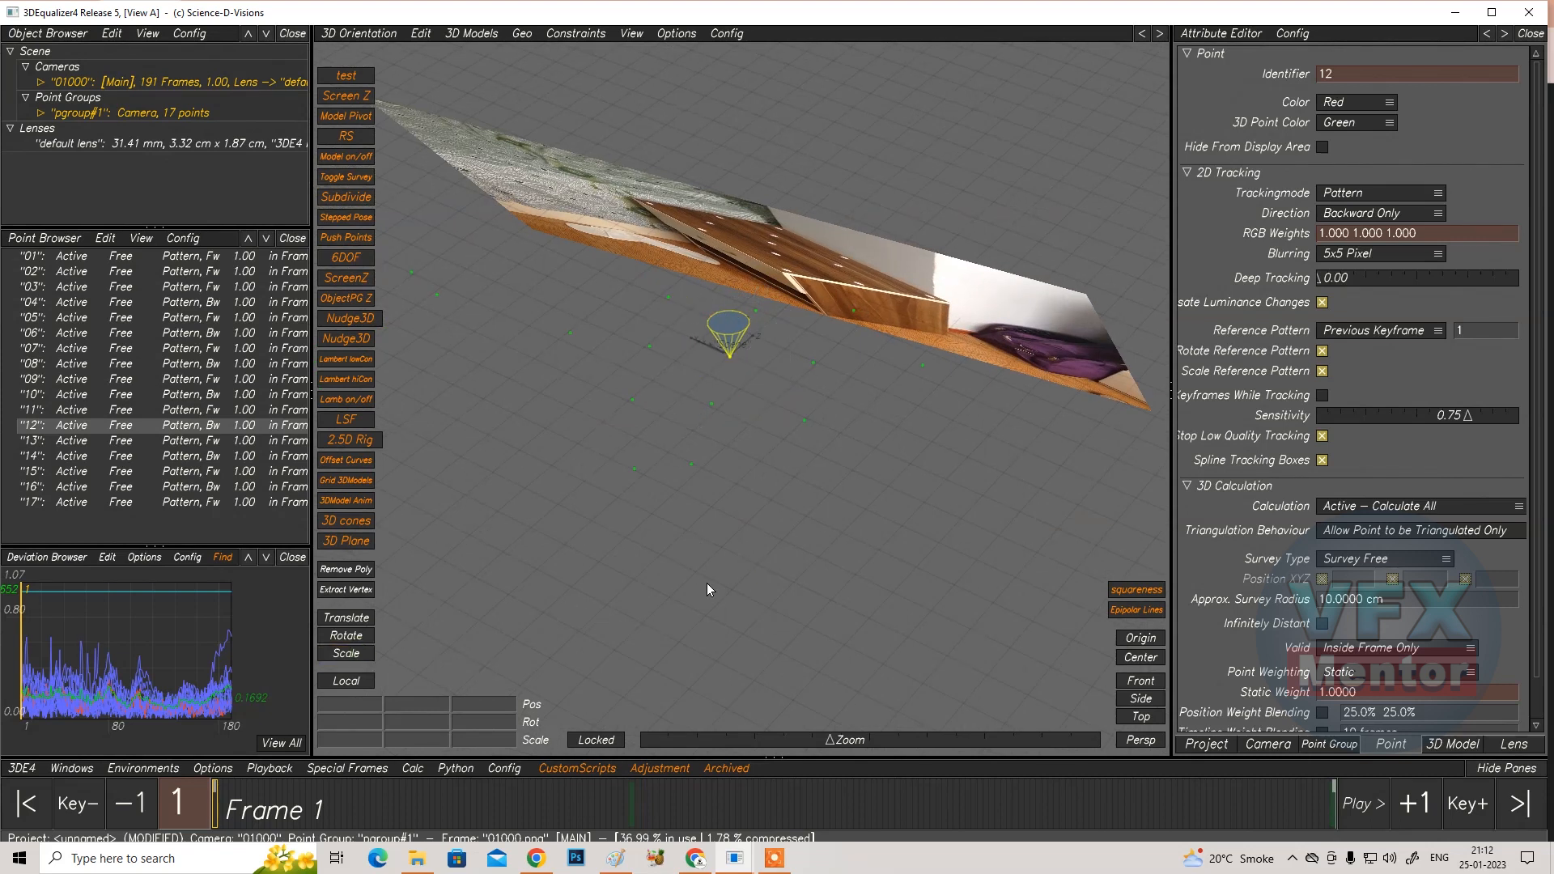
left_click_drag(728, 542, 701, 522)
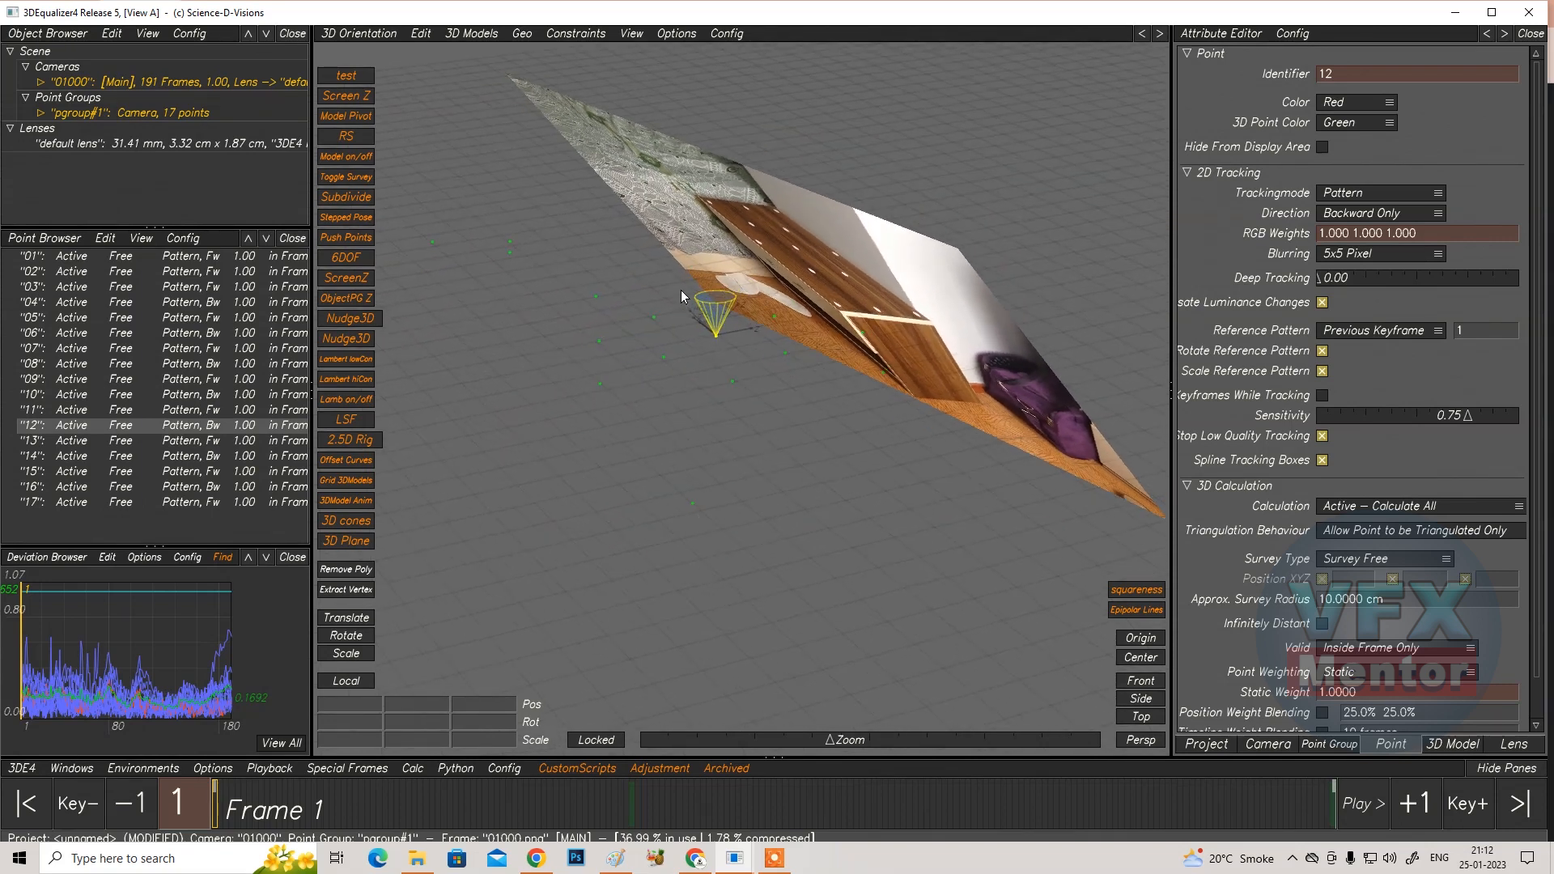
left_click(708, 305)
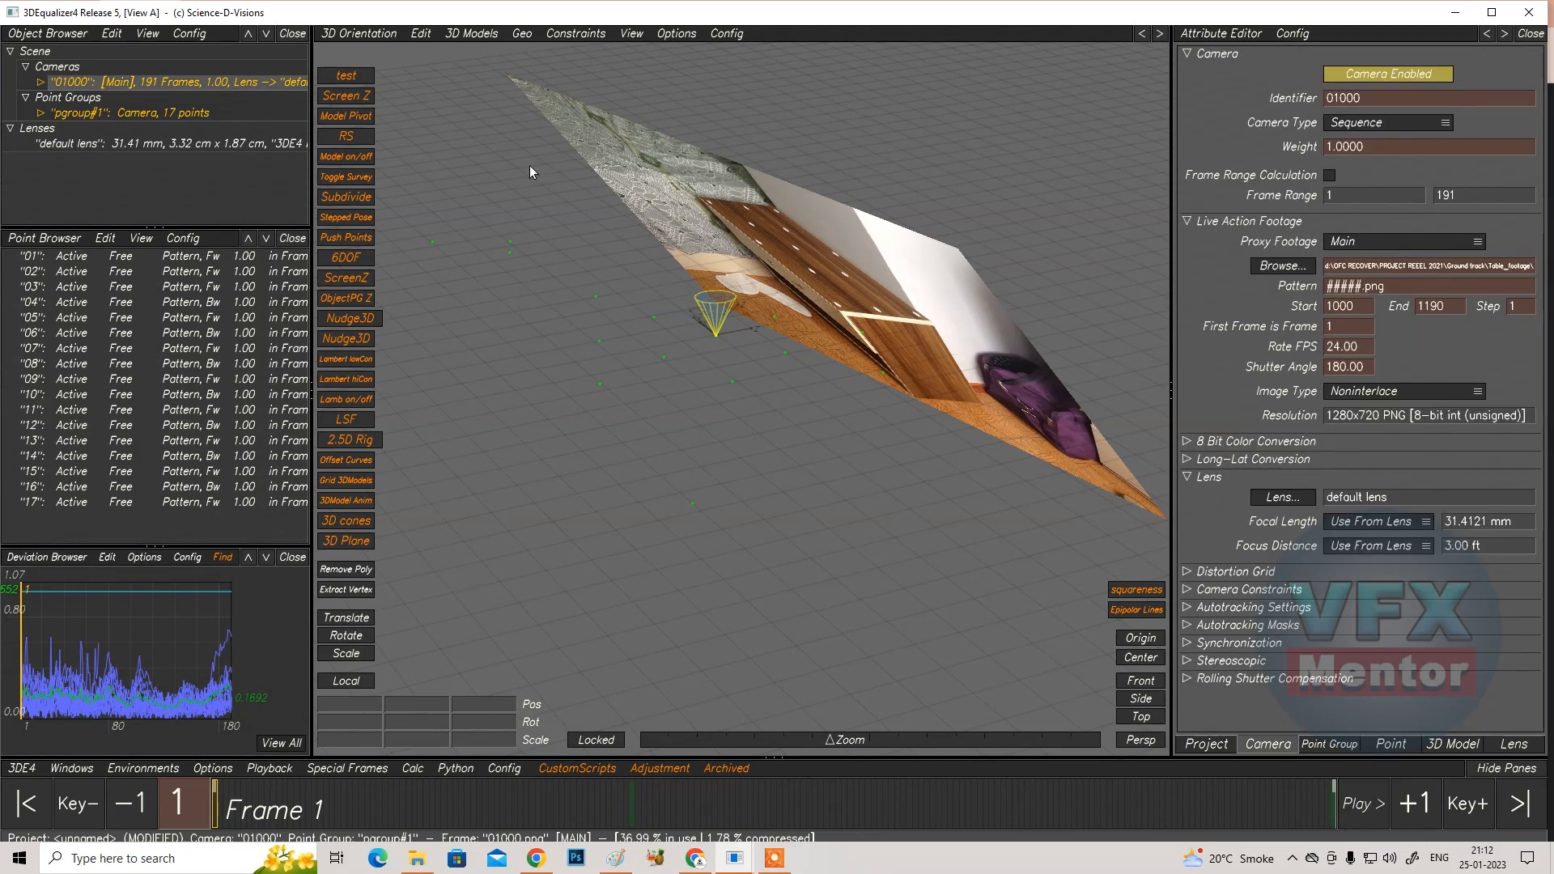
left_click(420, 34)
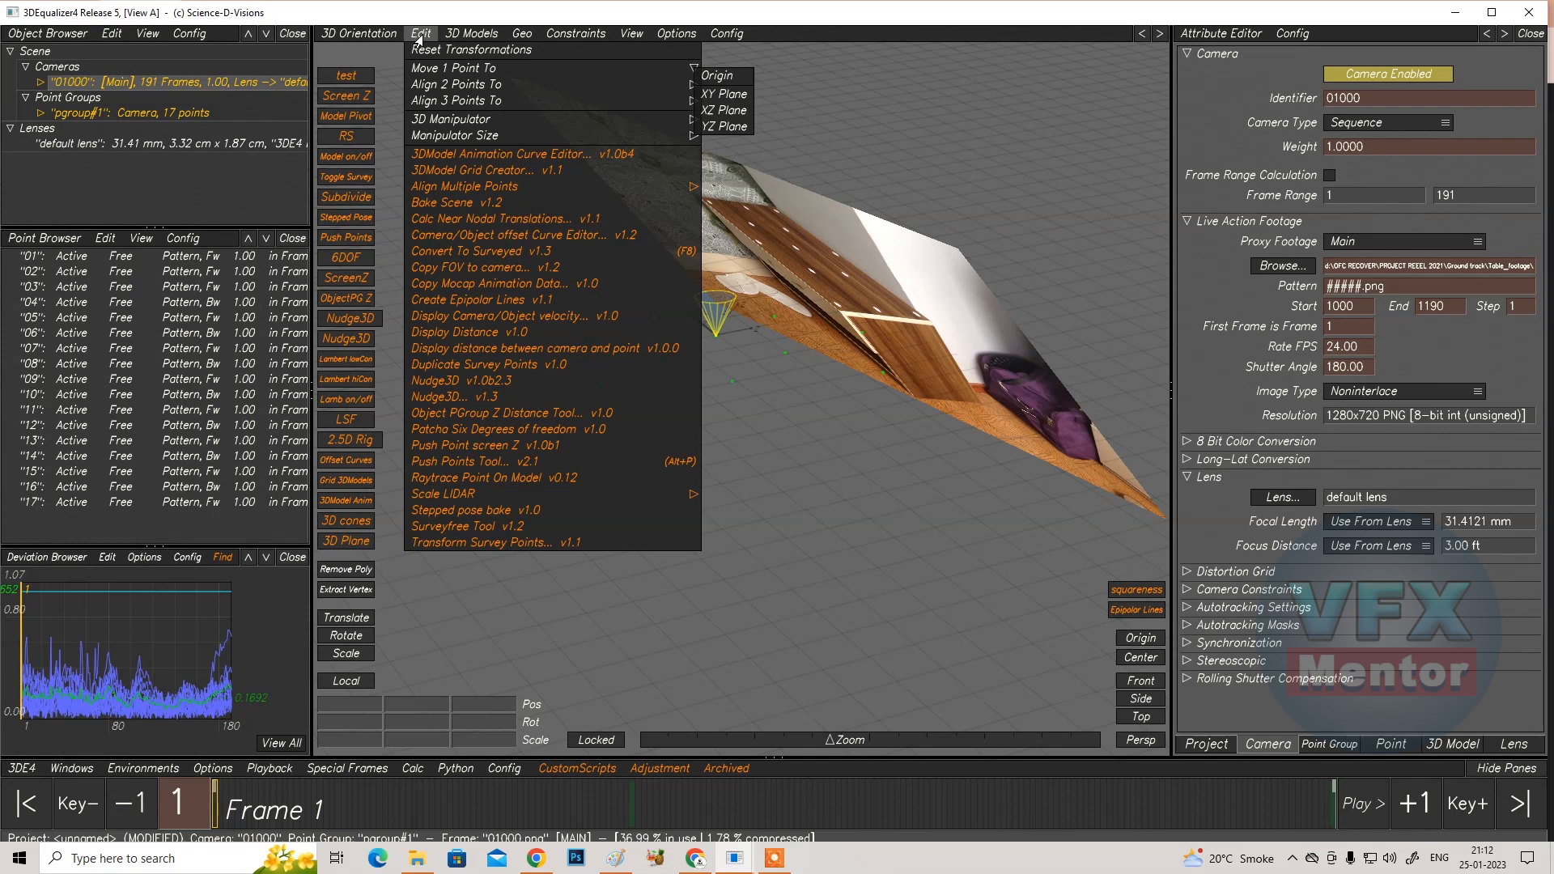
left_click(941, 154)
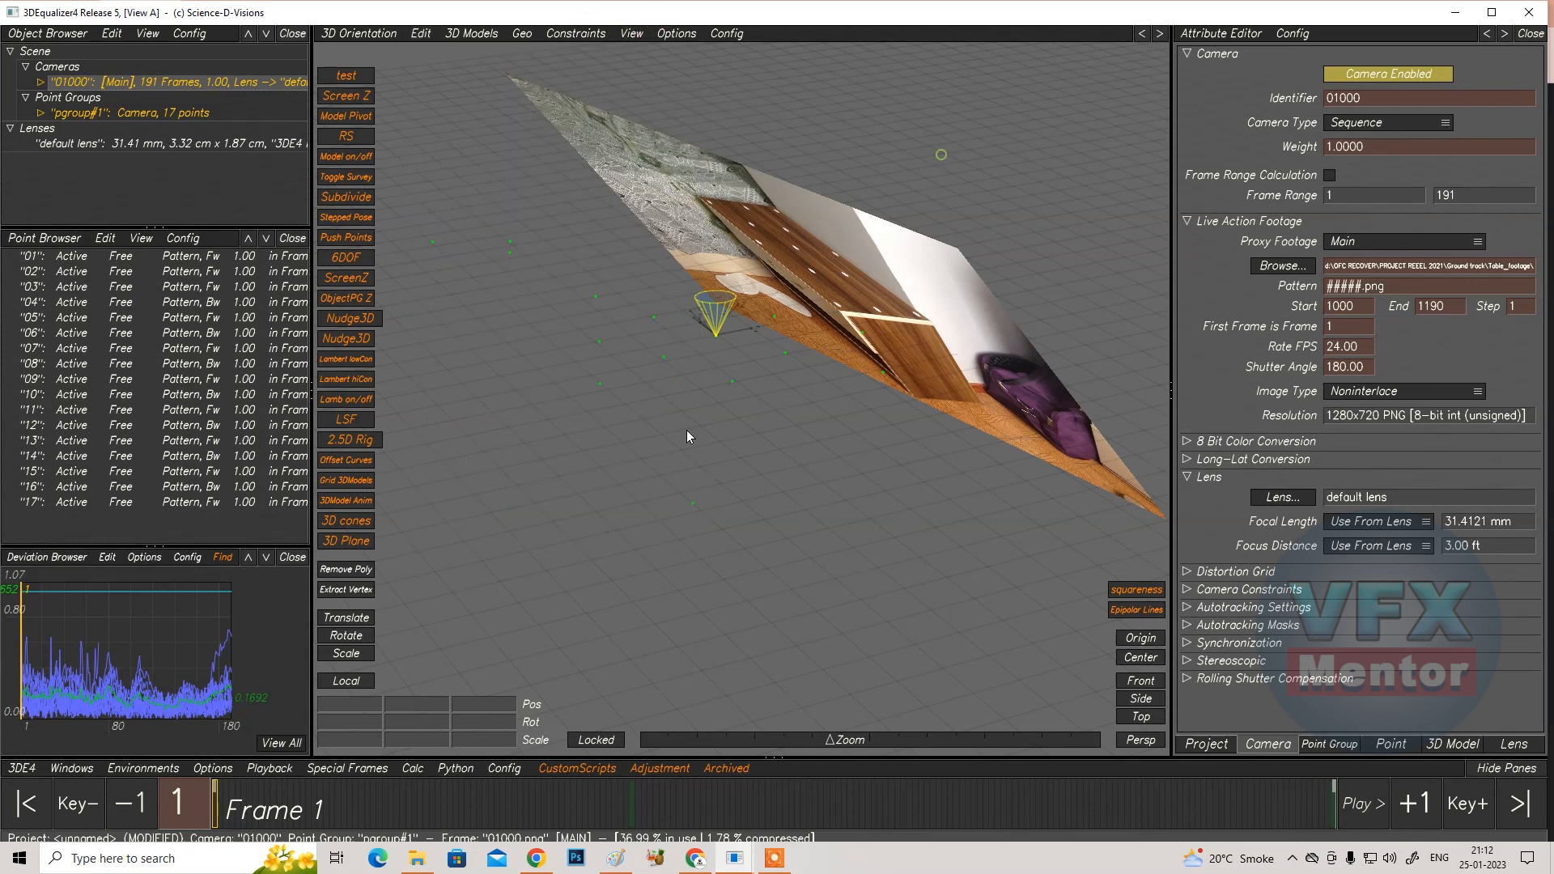
left_click(522, 33)
mouse_move(522, 50)
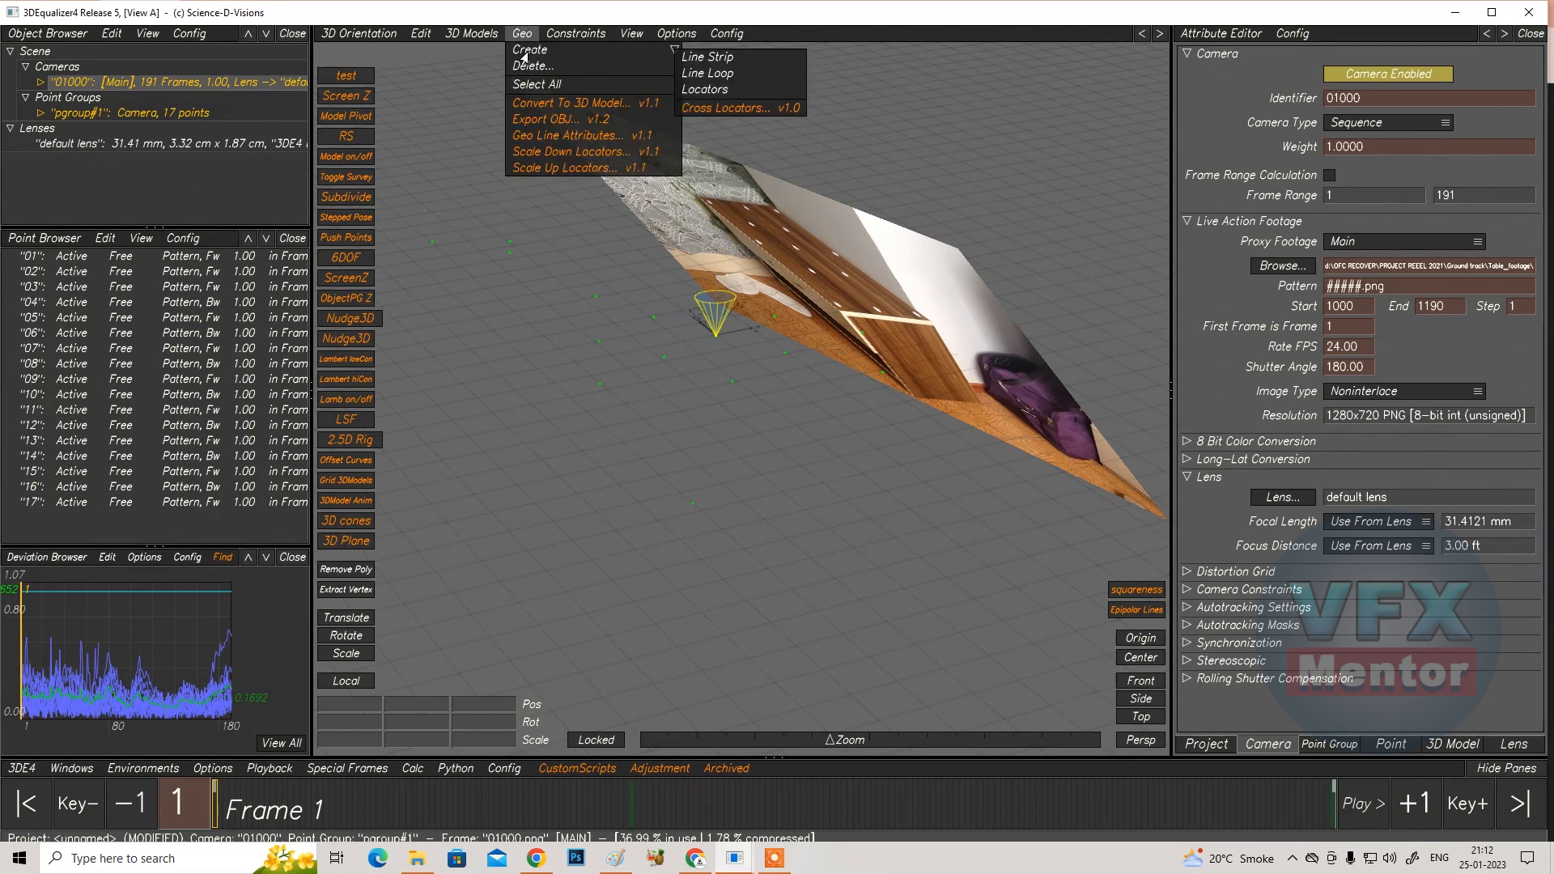
Create a second cone 3D model and select it in the 3D Orientation view
left_click(481, 37)
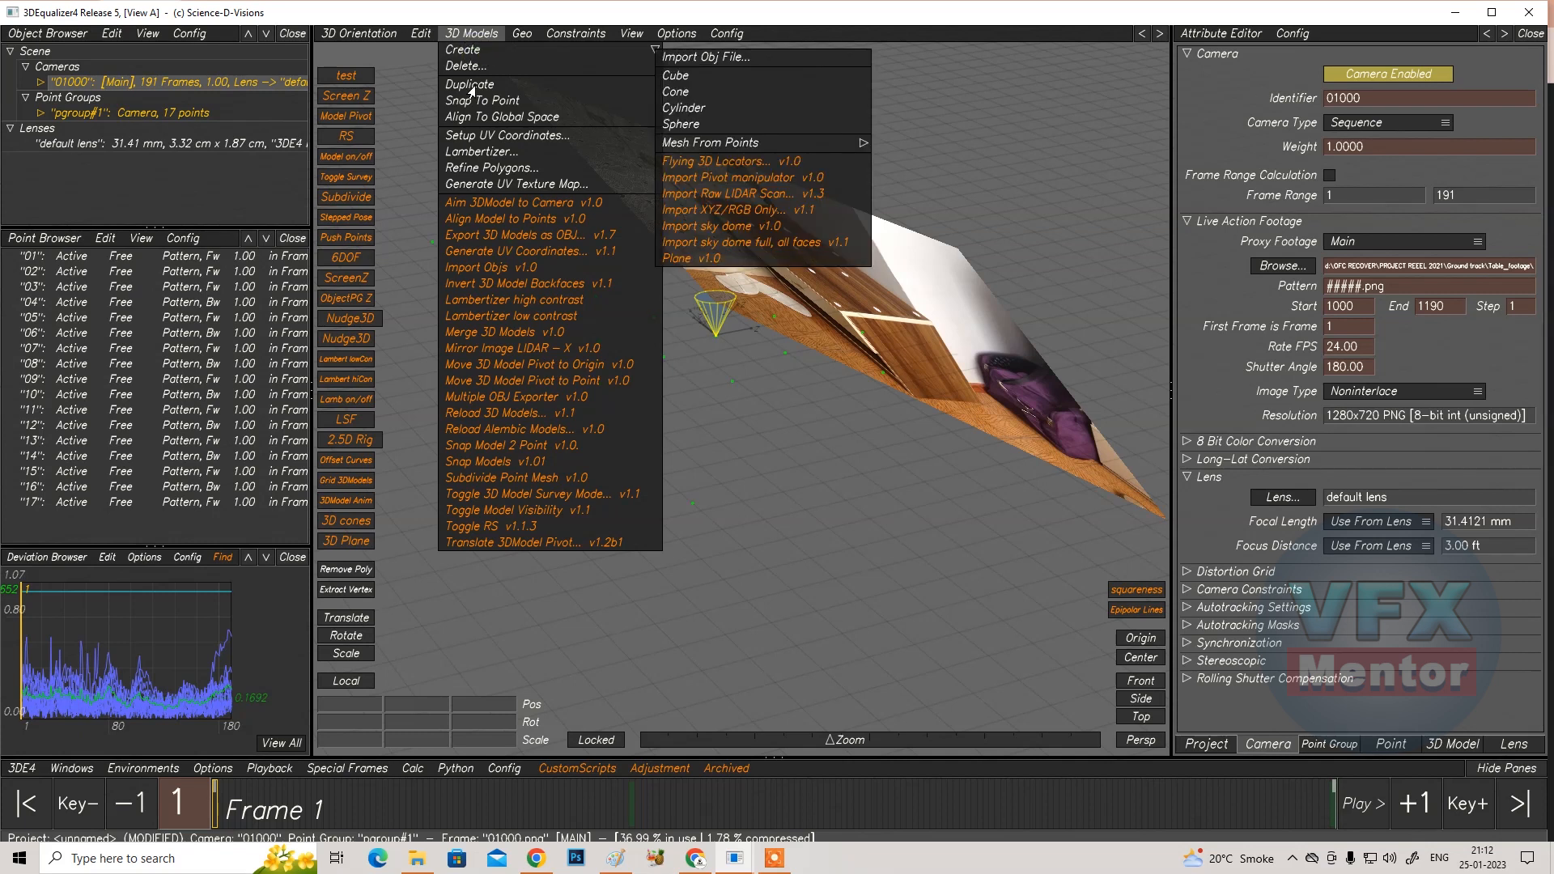
left_click(674, 93)
left_click(996, 149)
left_click_drag(630, 448, 571, 457, "alt")
left_click_drag(564, 444, 667, 272)
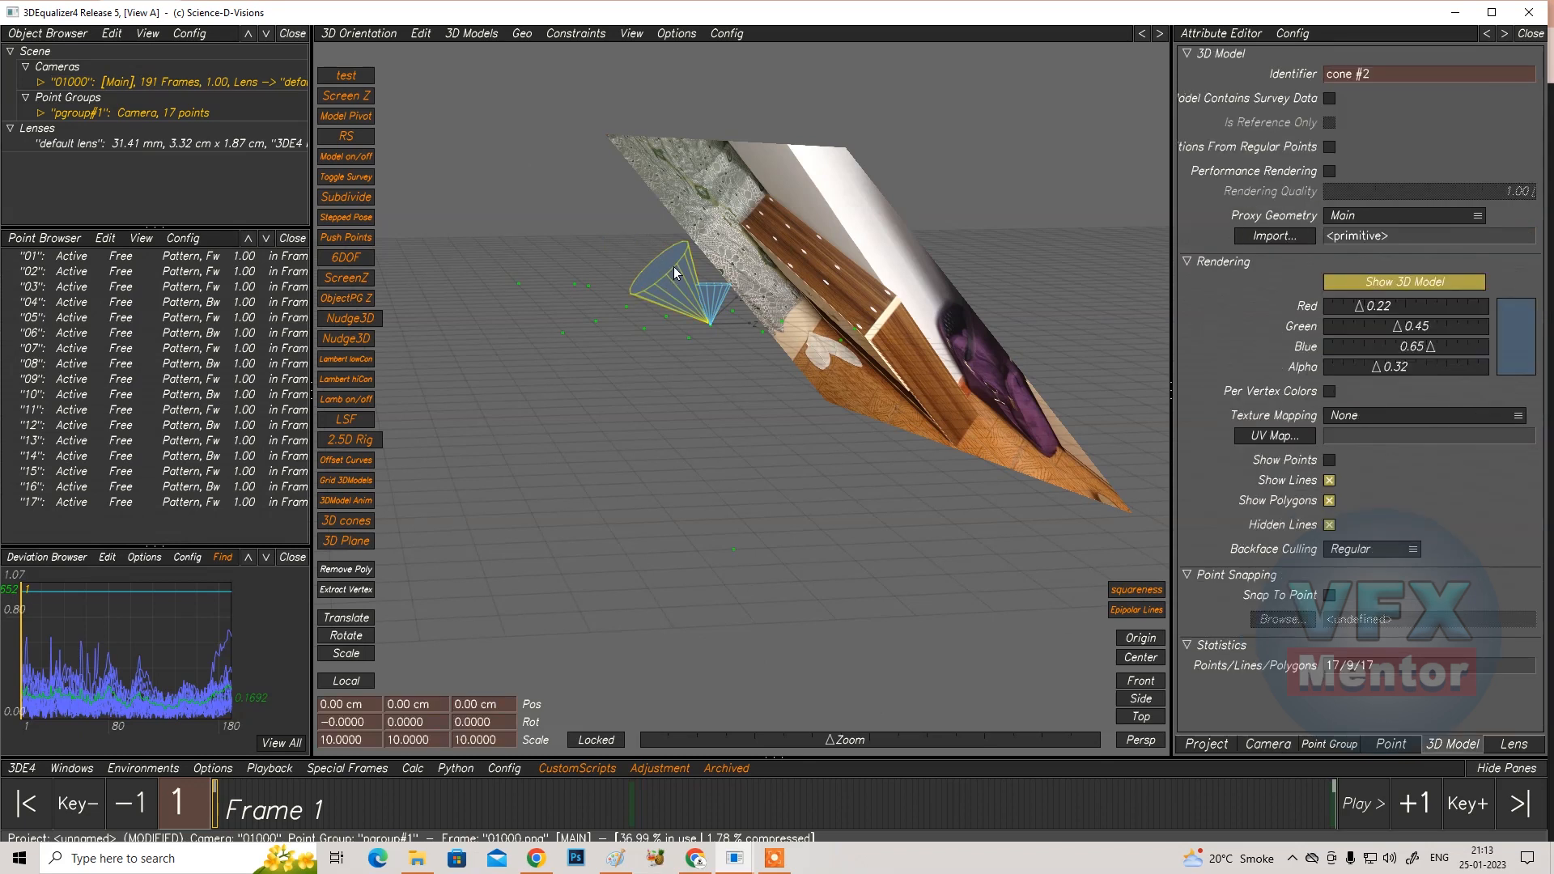
Rotate the second cone upright to about 41.06 degrees in X and scale it uniformly to about 5.80
left_click_drag(699, 352, 700, 395)
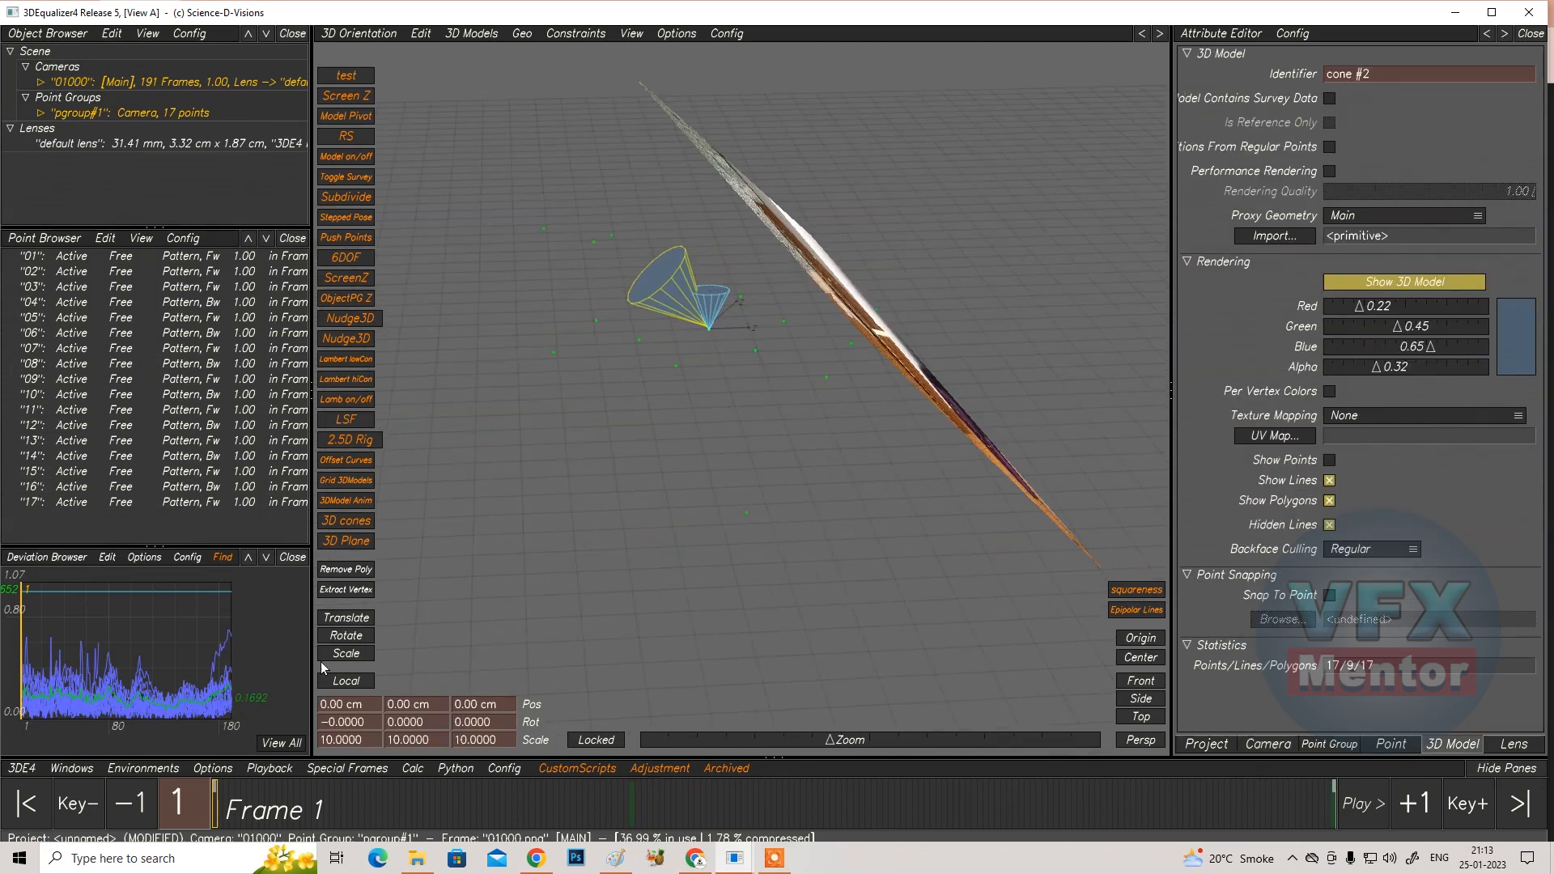
left_click(347, 637)
left_click_drag(701, 227, 792, 236)
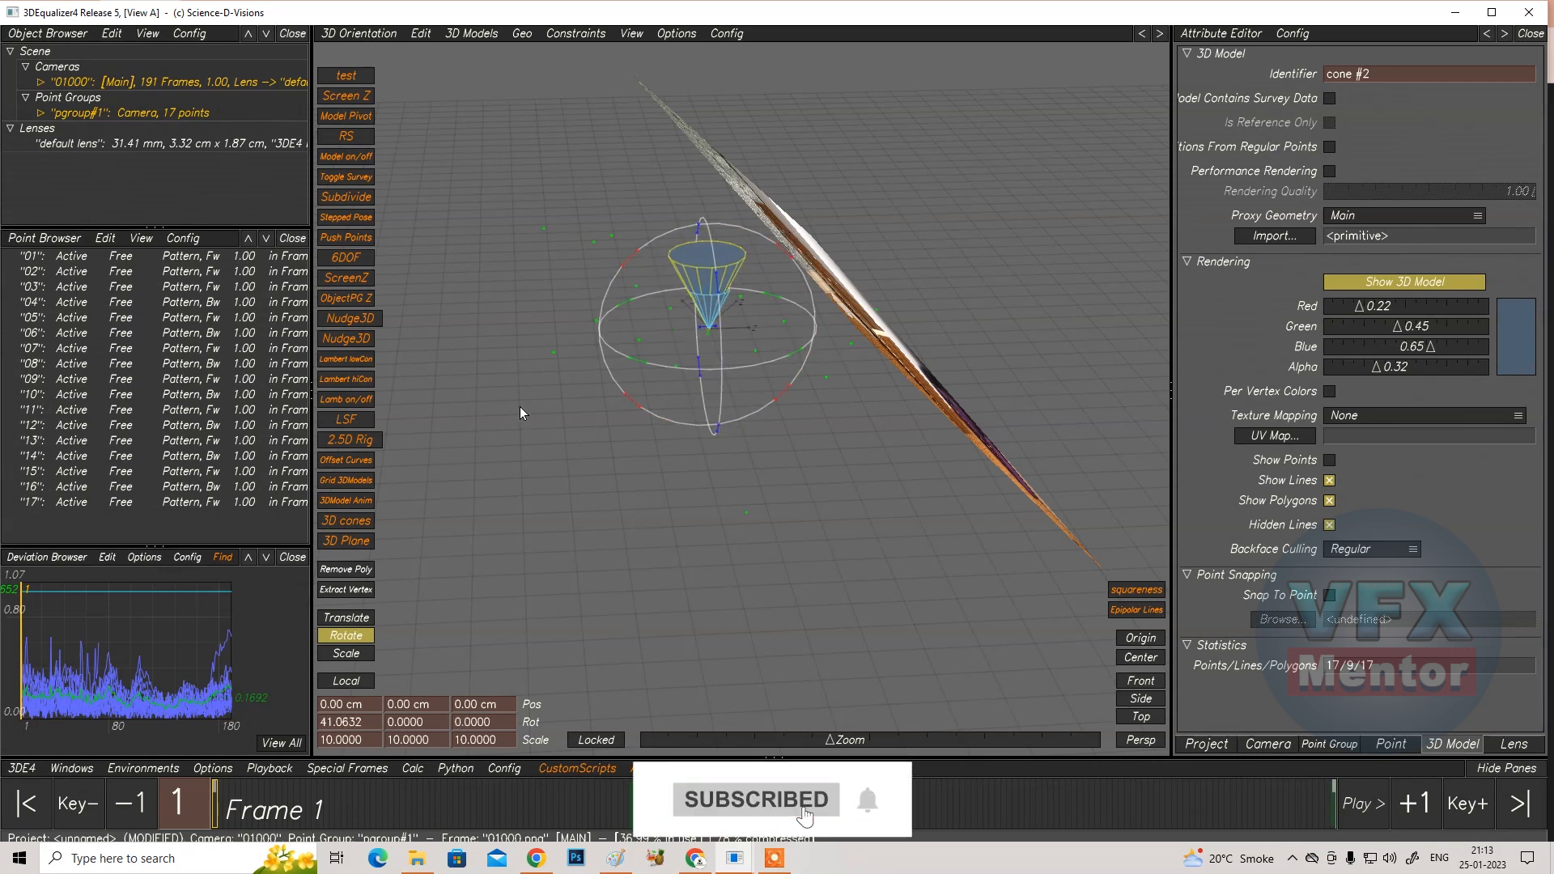
left_click(347, 653)
left_click_drag(612, 275, 785, 332)
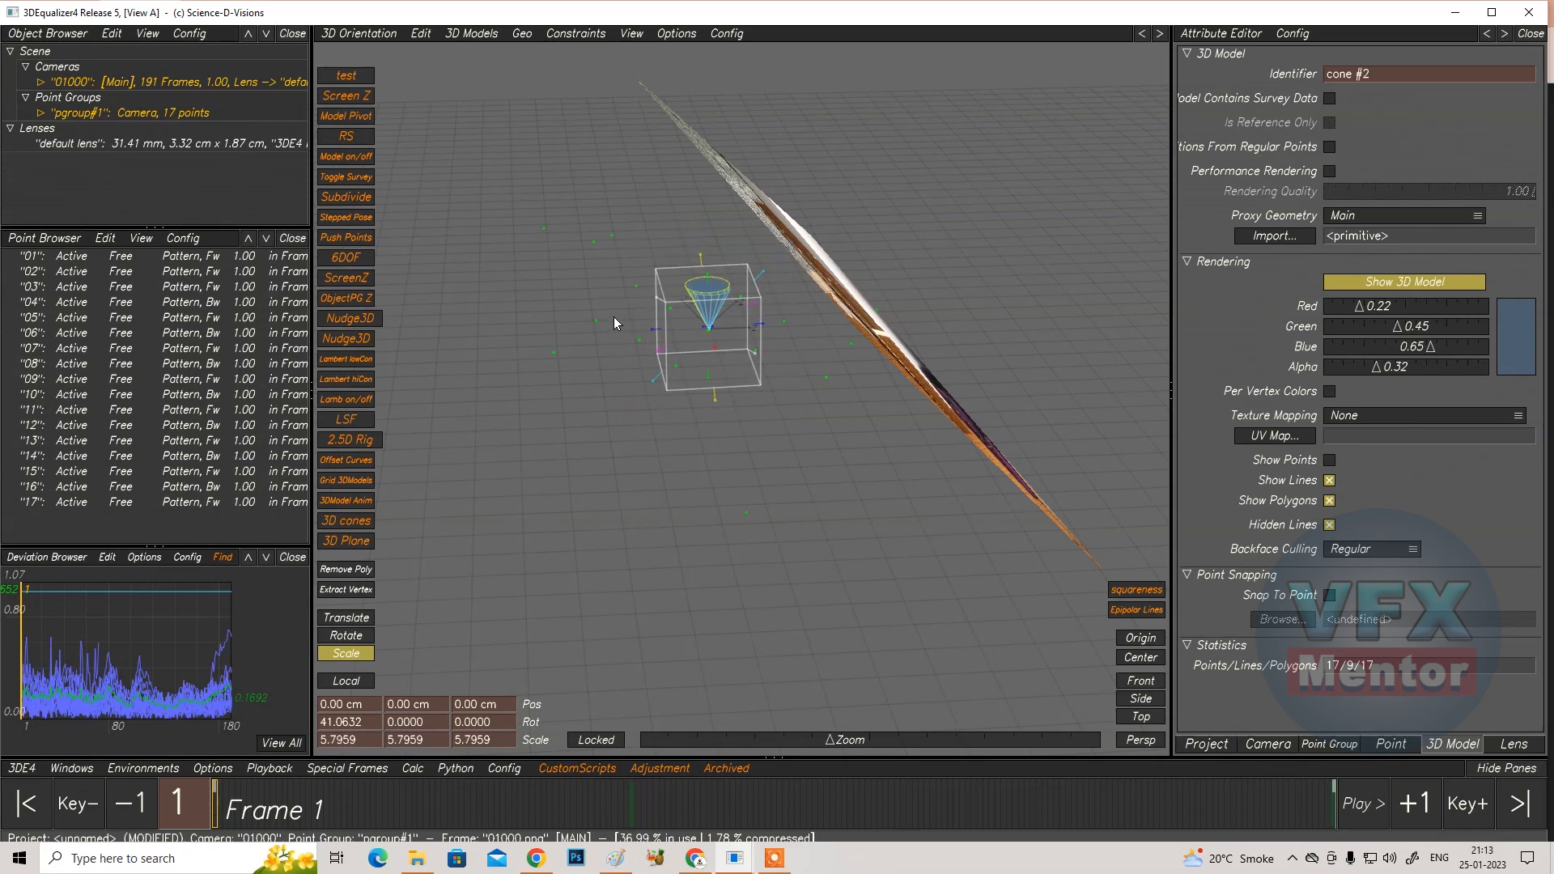
Select tracking point 10 on the cabinet top in the Lineup view and snap the second cone to it in 3D Orientation
left_click(361, 37)
left_click(362, 115)
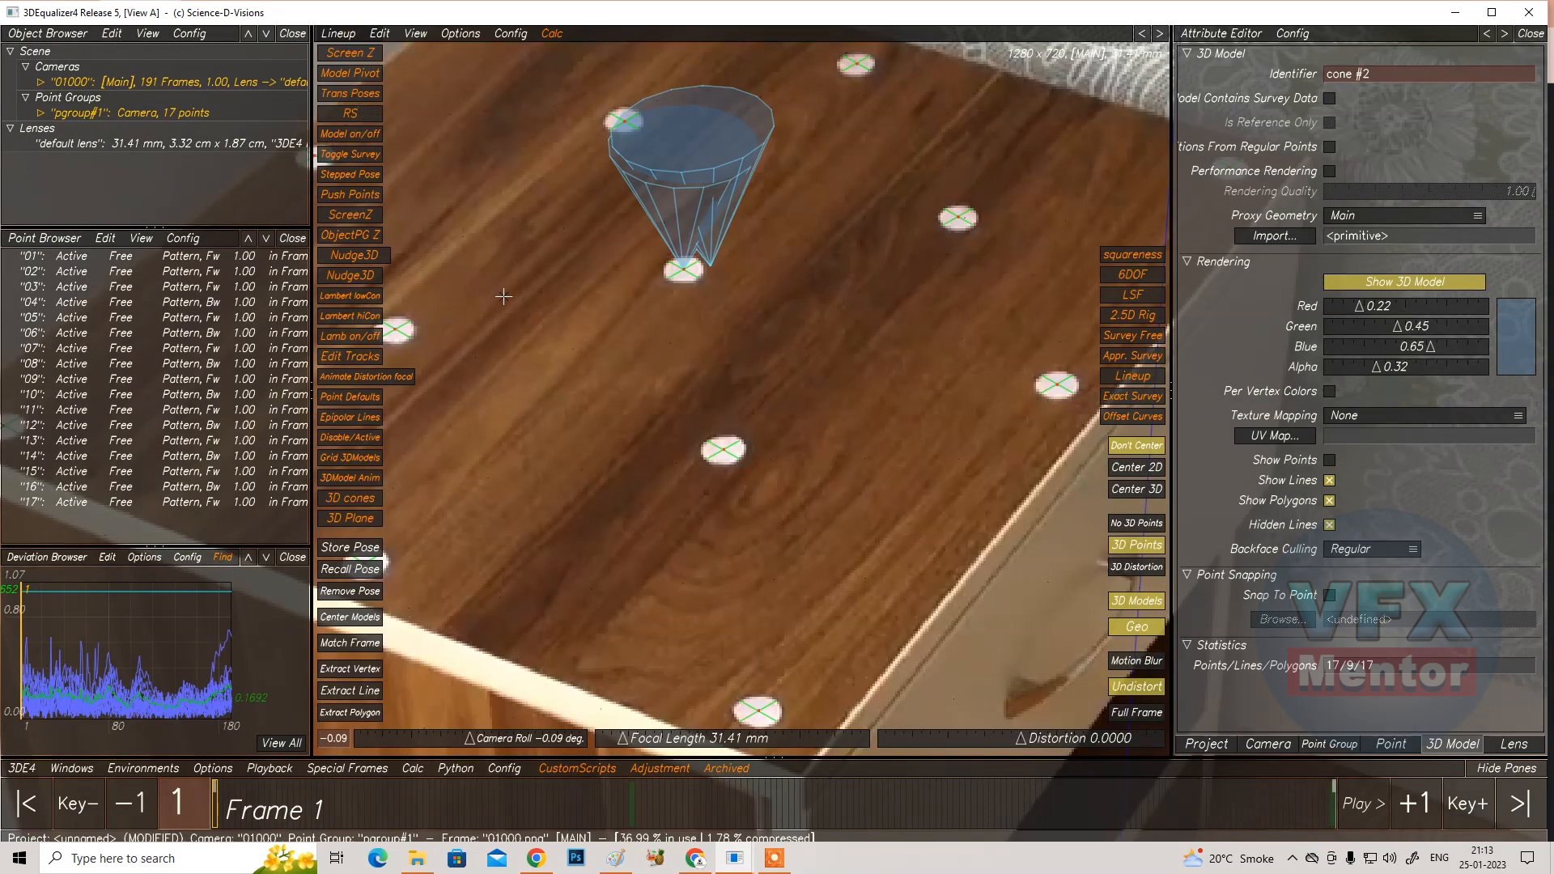
left_click(398, 330)
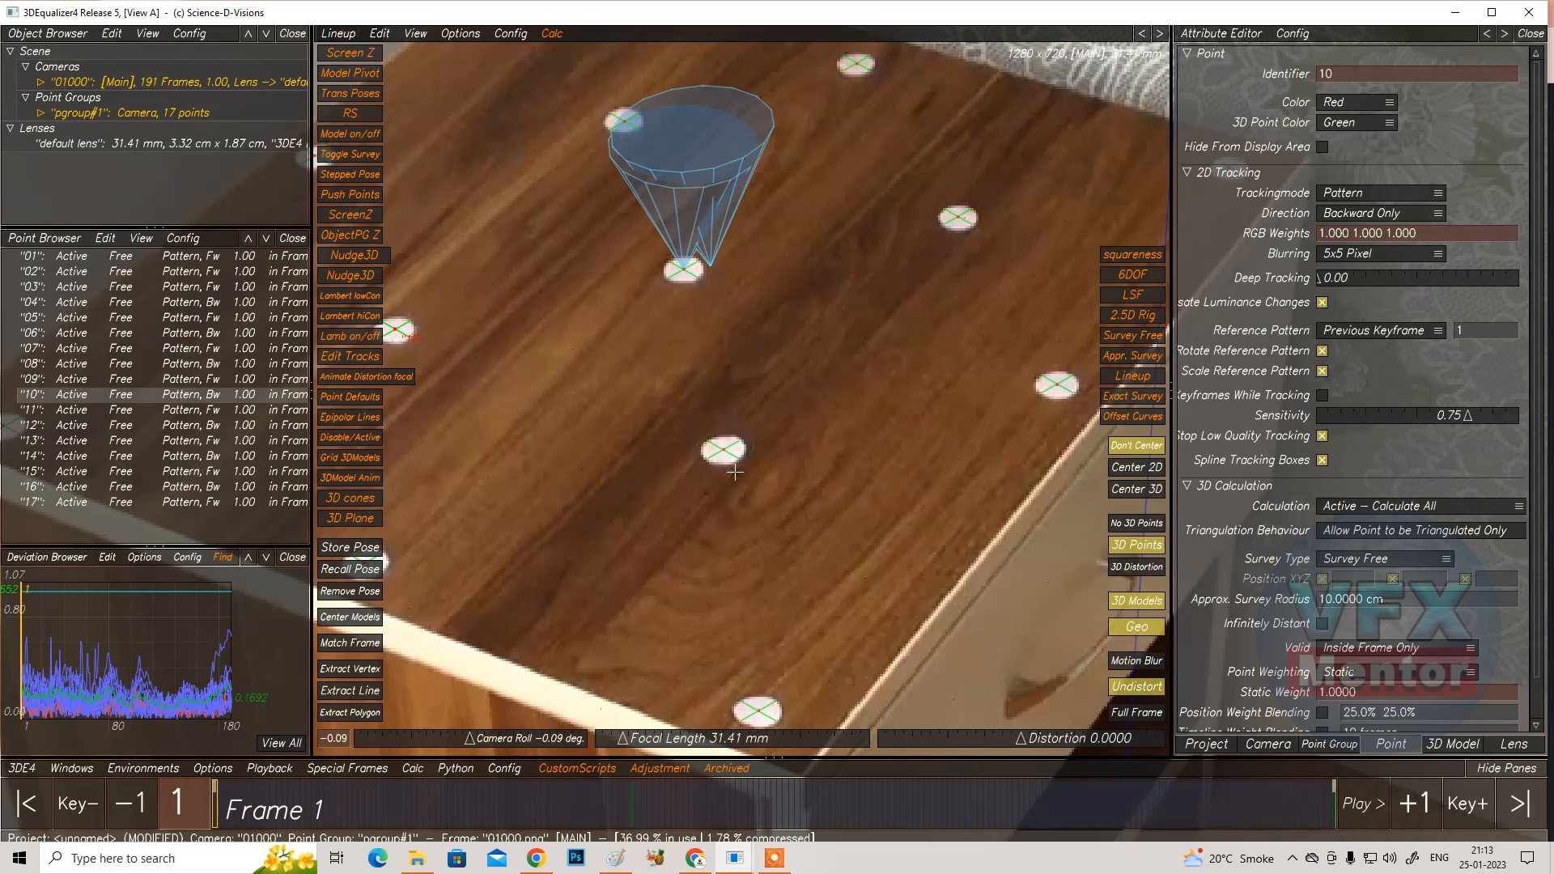
scroll(672, 344, "down", 3)
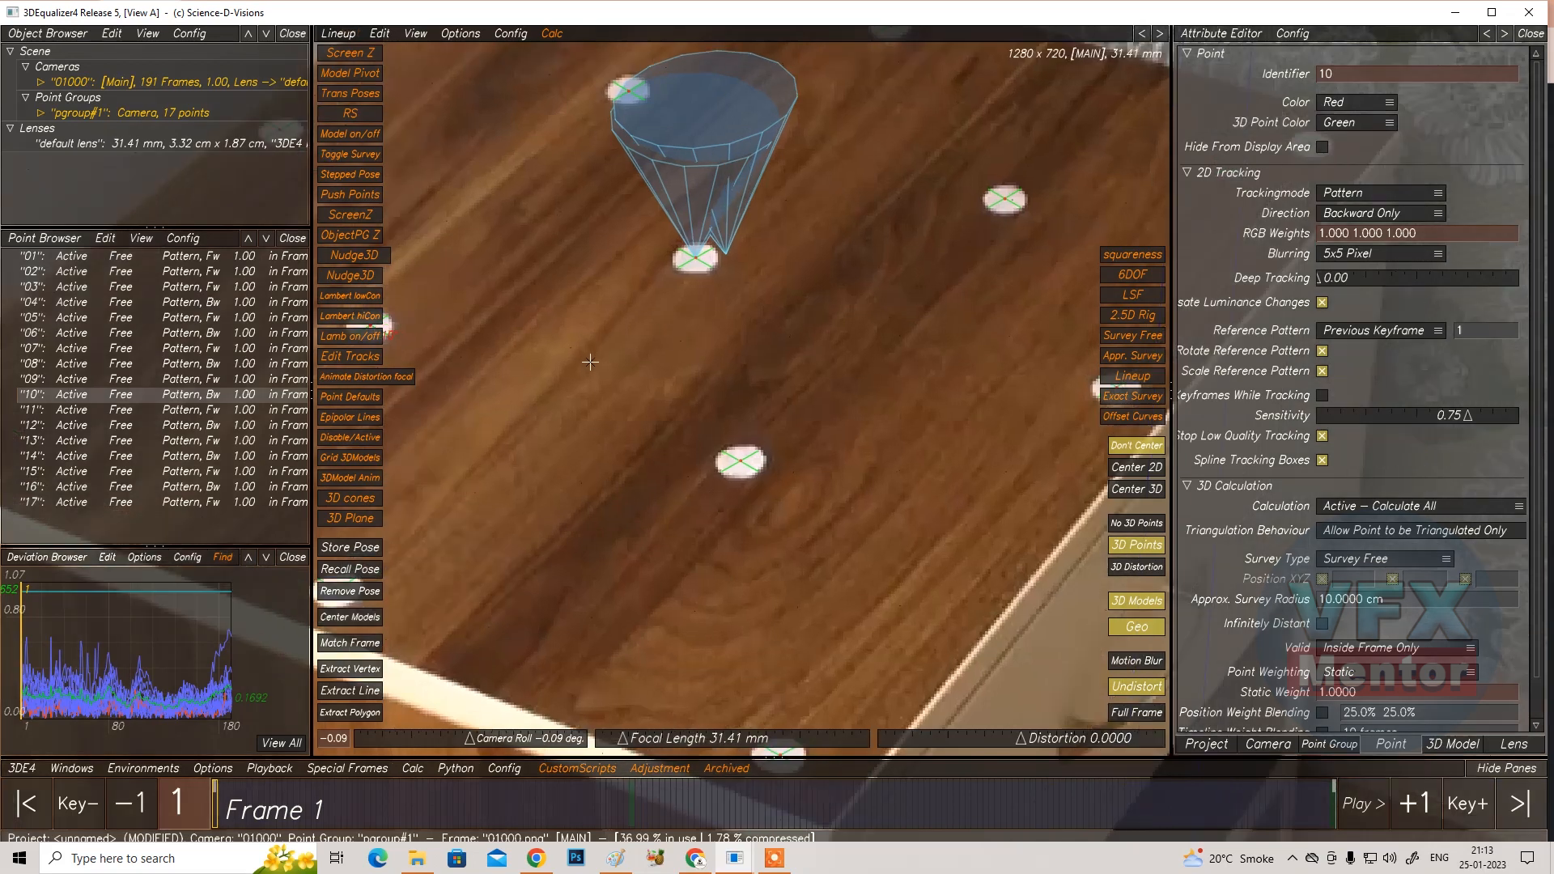
left_click(339, 33)
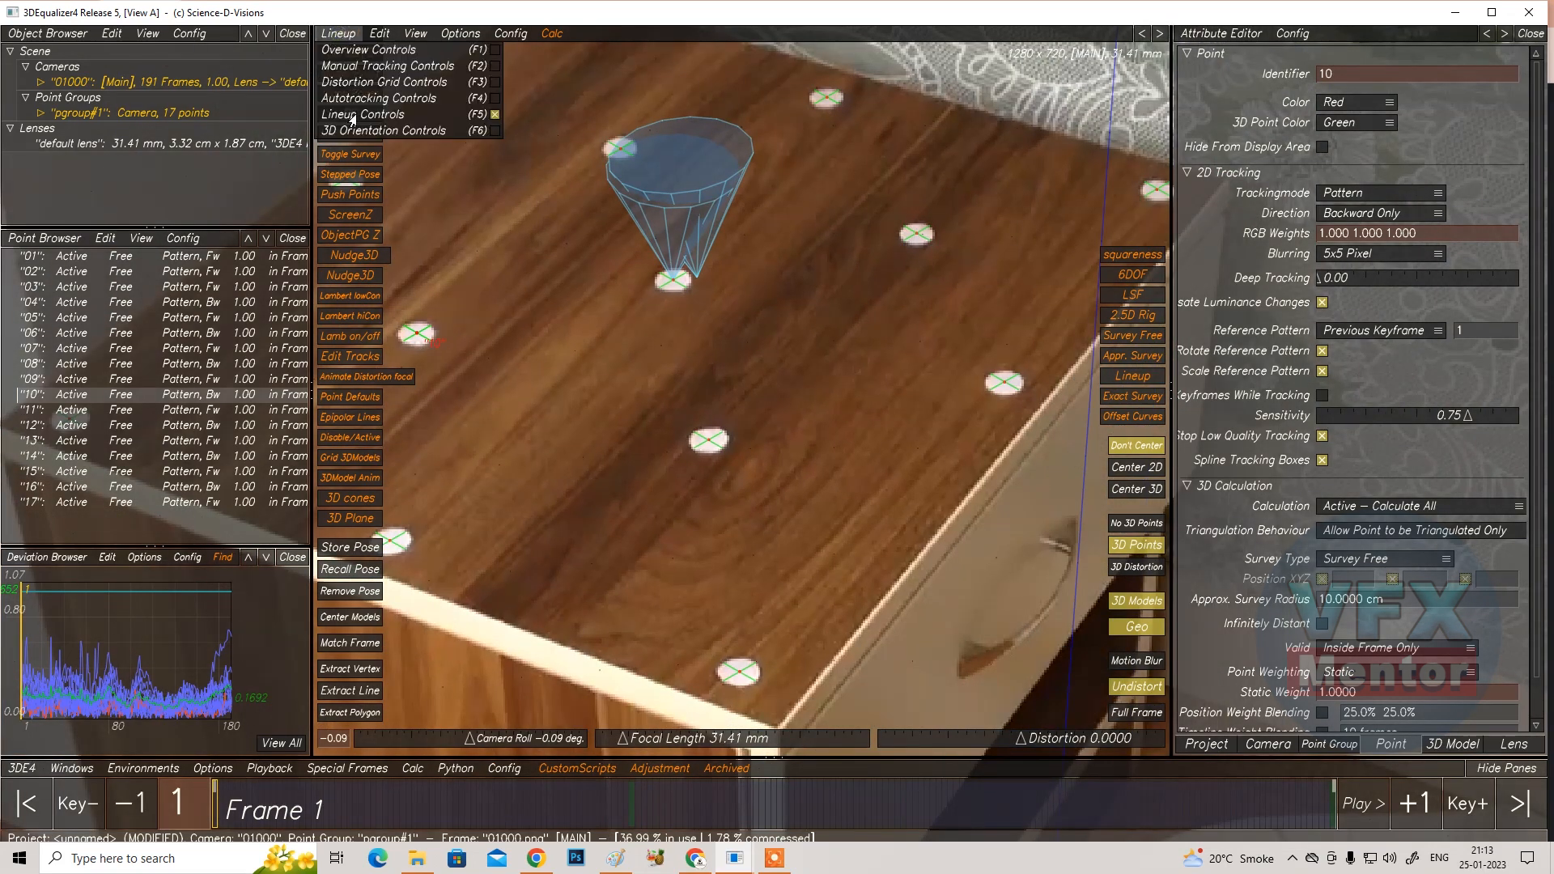
left_click(378, 130)
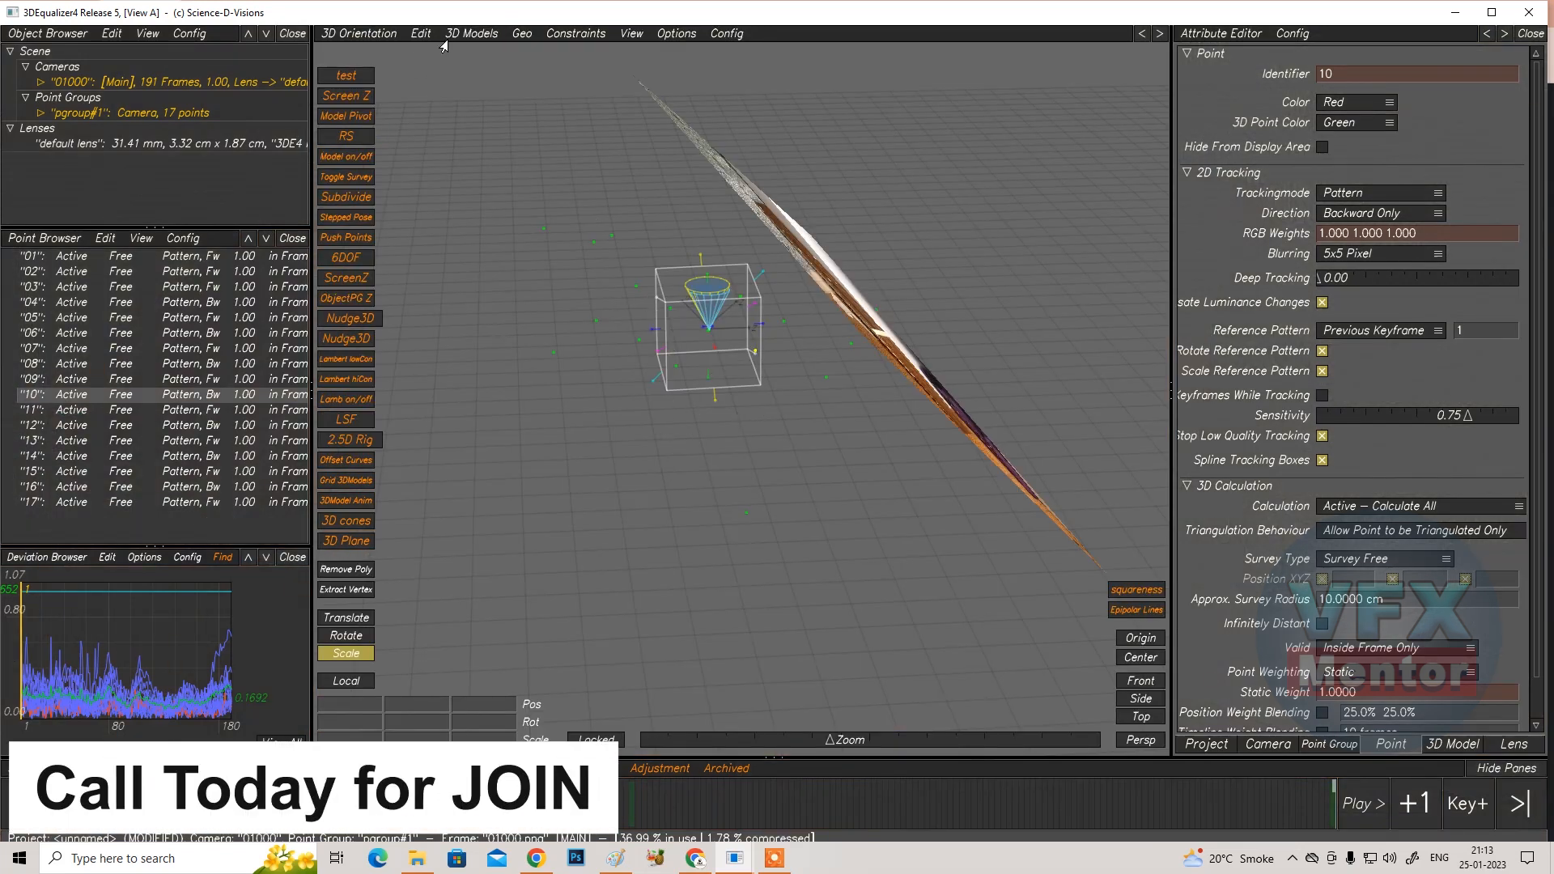
left_click(467, 34)
left_click(481, 102)
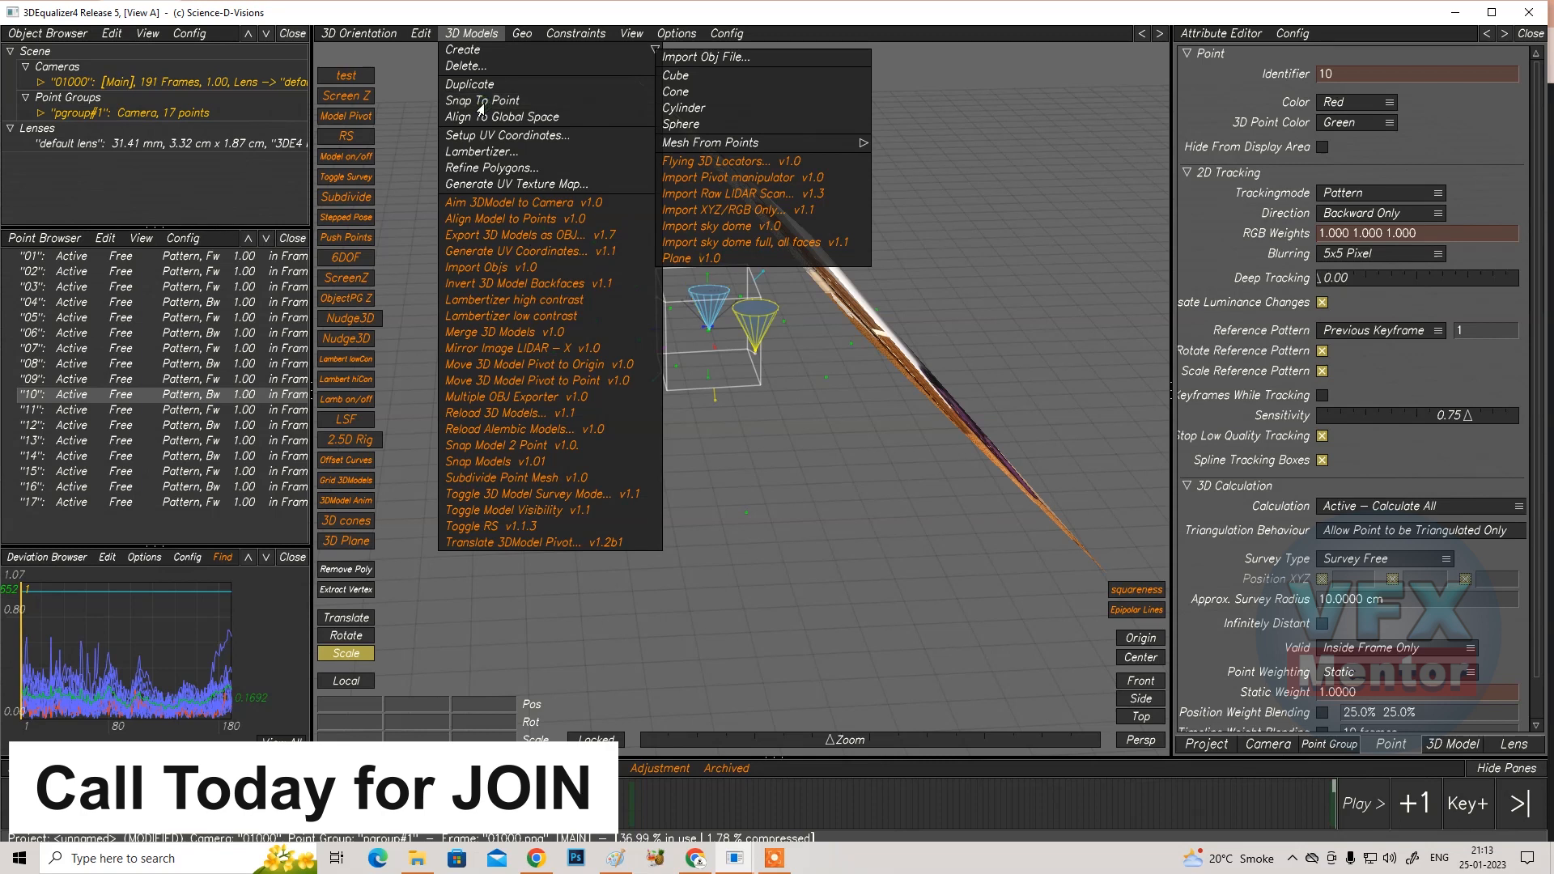
left_click(741, 517)
Check both cones on the cabinet top in the Lineup view and play the sequence to verify that they stick
left_click_drag(600, 542, 600, 539, "alt")
left_click(357, 34)
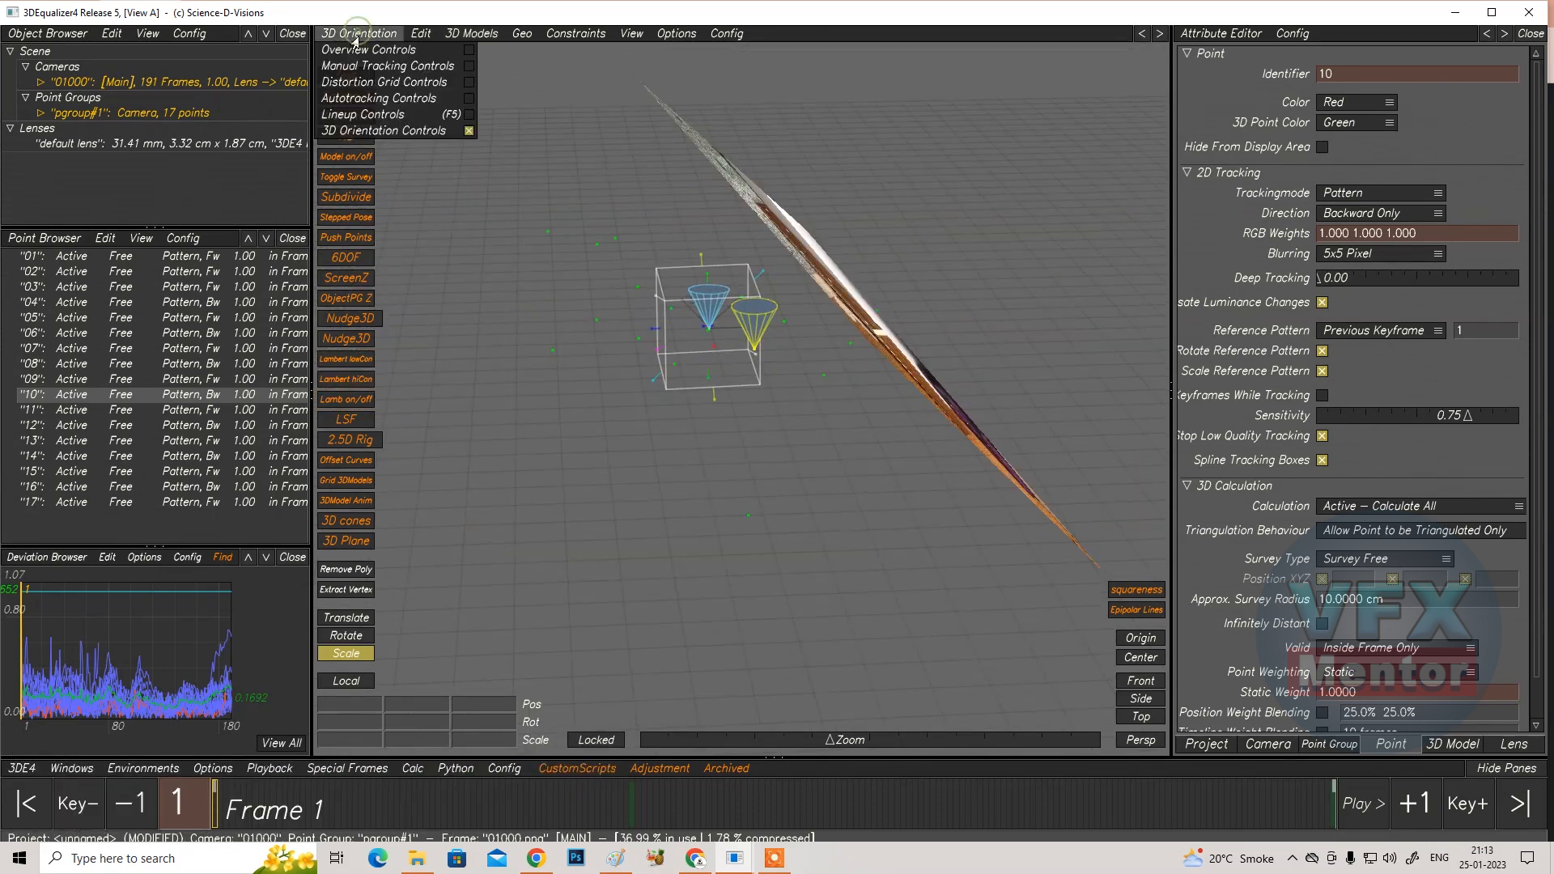
left_click(361, 115)
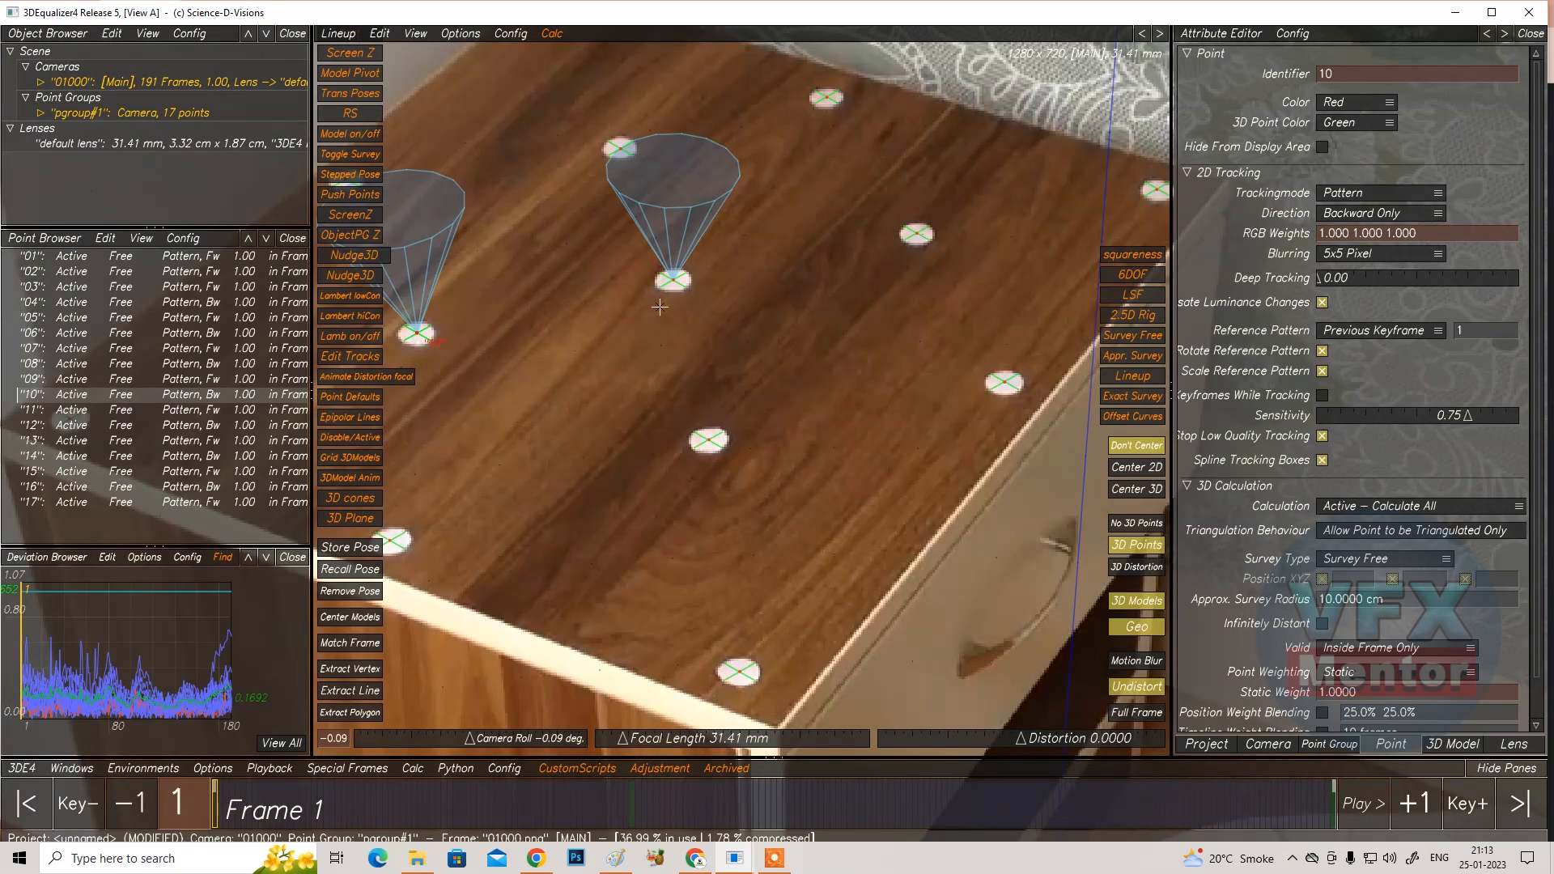
scroll(656, 306, "up", 3)
scroll(657, 309, "down", 8)
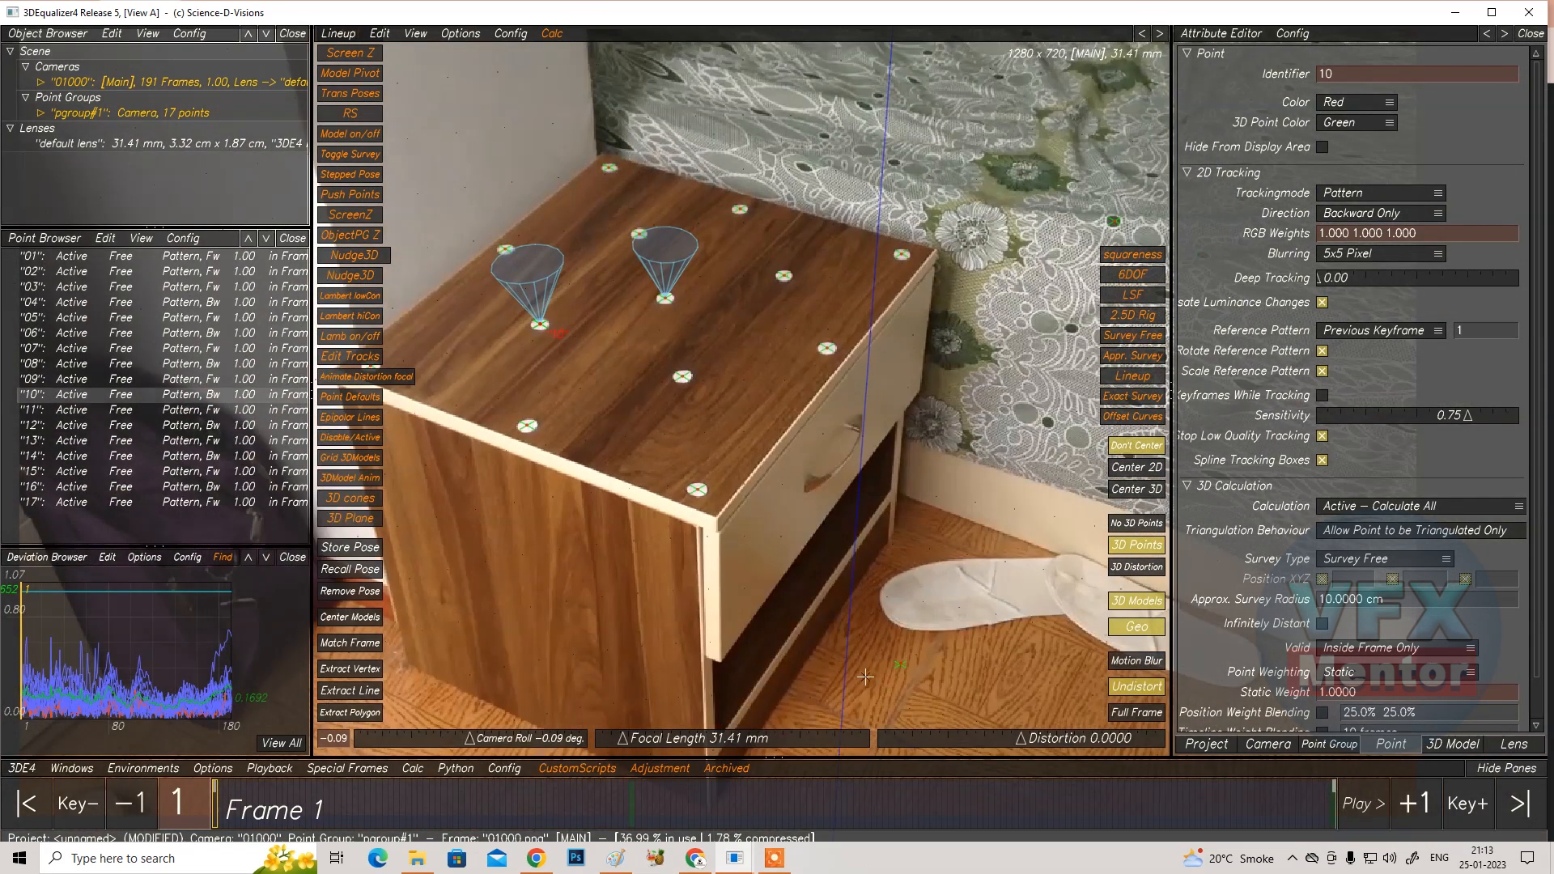
left_click(1358, 806)
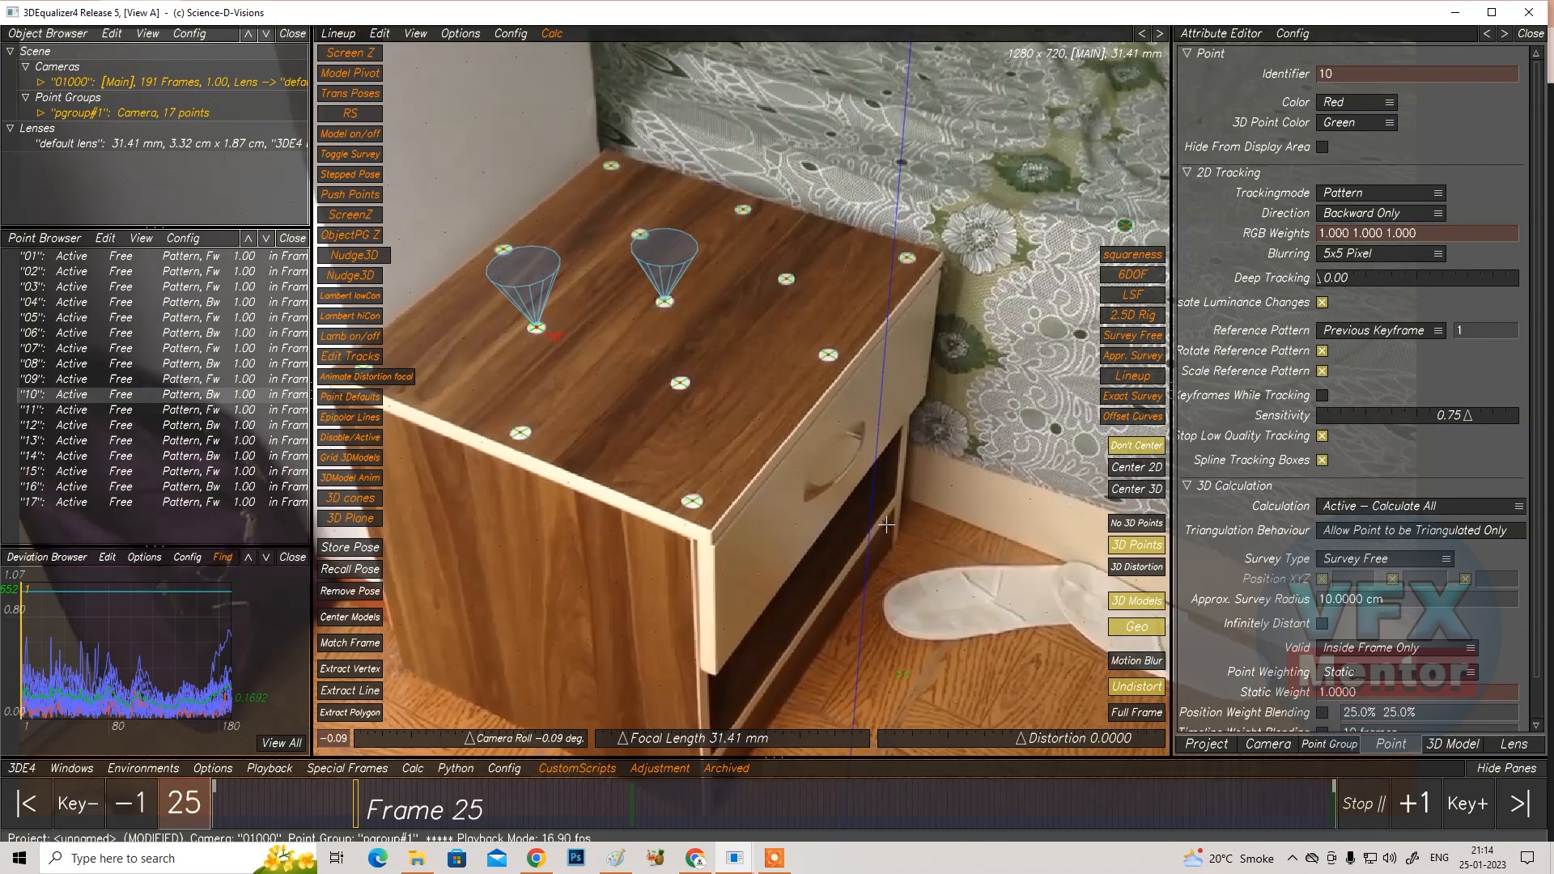